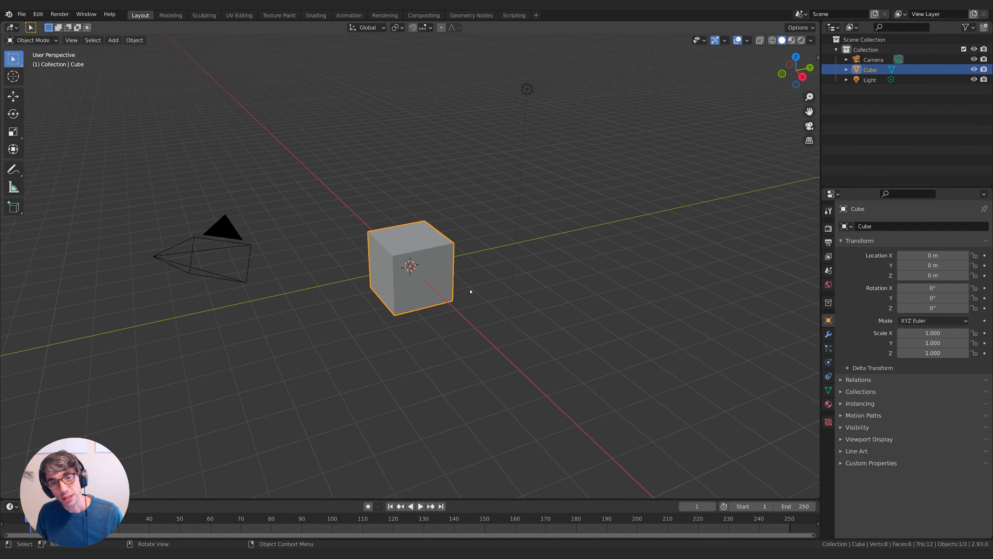
- Delete all default objects in the scene: the cube, the camera and the light
middle_drag(468, 291, 544, 287)
key(a)
key(x)
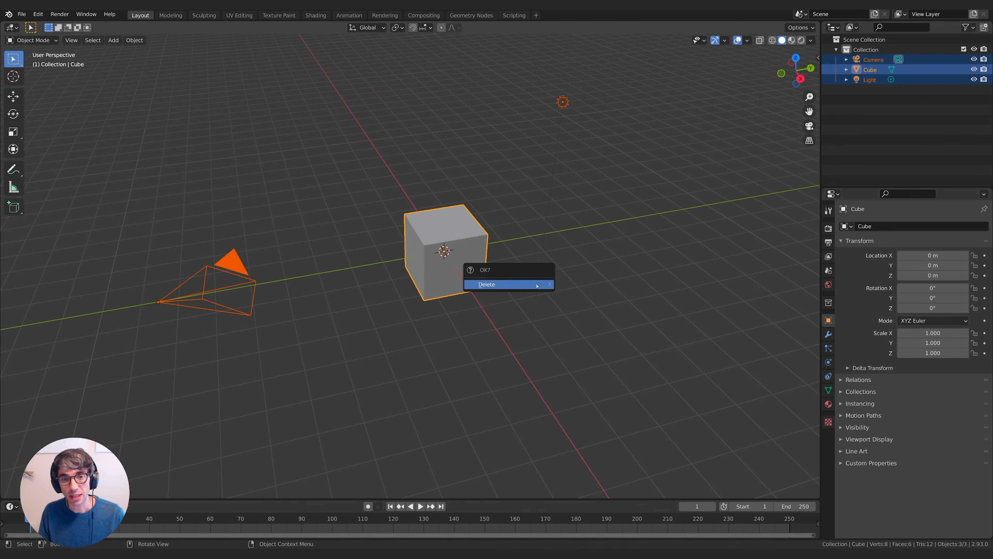
click(475, 284)
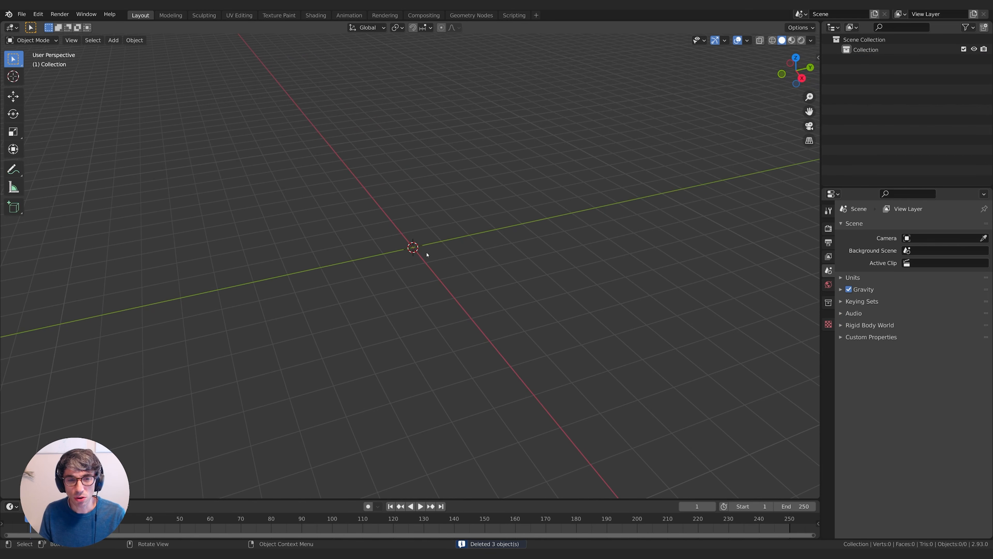
- Add a plane mesh at the origin and scale it up uniformly to about 7.96
key(shift+a)
click(467, 251)
key(s)
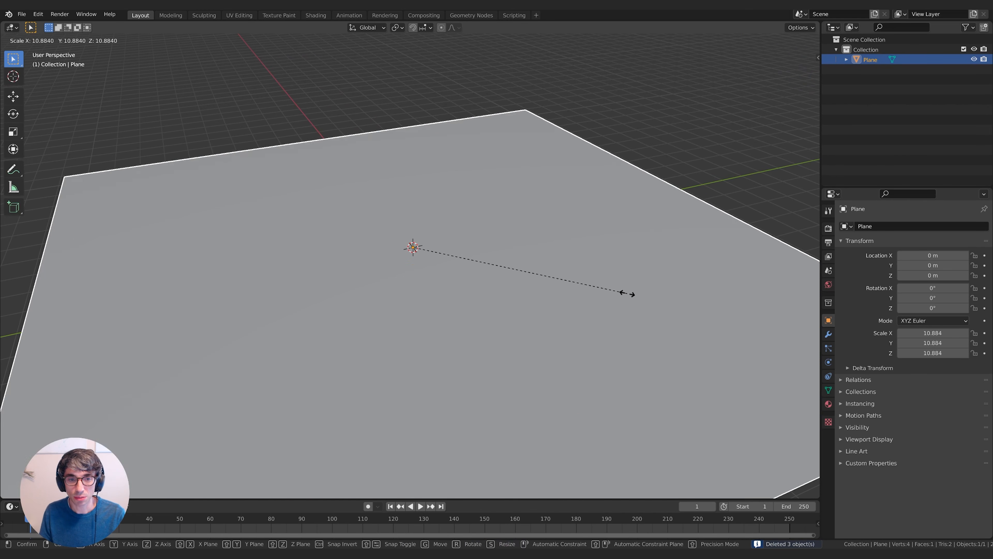
click(564, 301)
scroll(503, 269, down, 4)
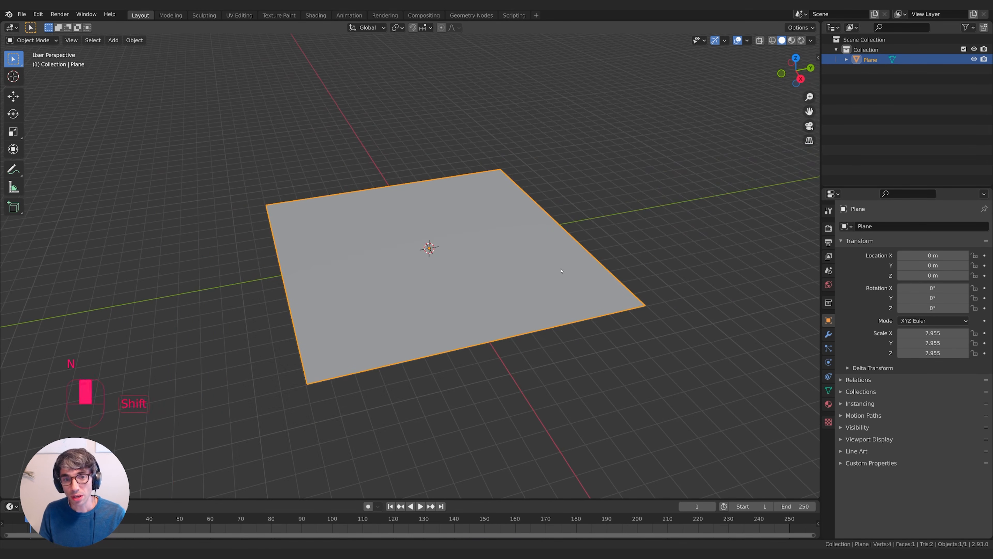
- Subdivide the plane in Edit Mode with 50 cuts and deselect all of its geometry
key(Tab)
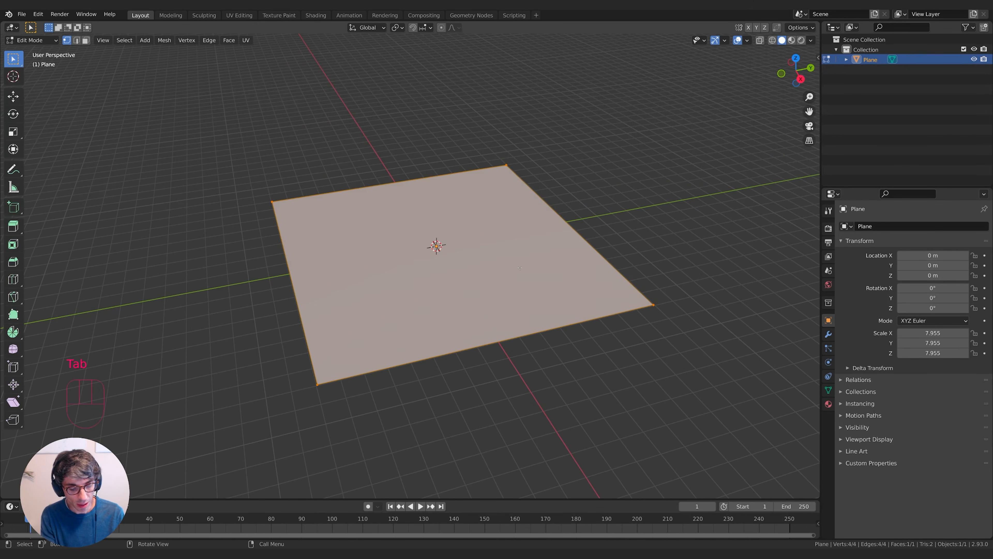
key(F3)
text(sub)
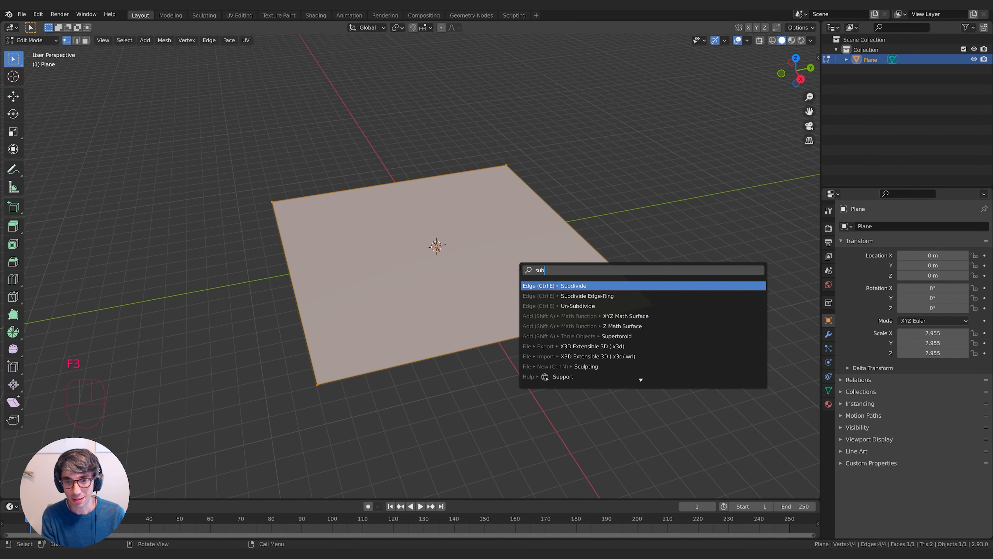
key(Return)
click(55, 490)
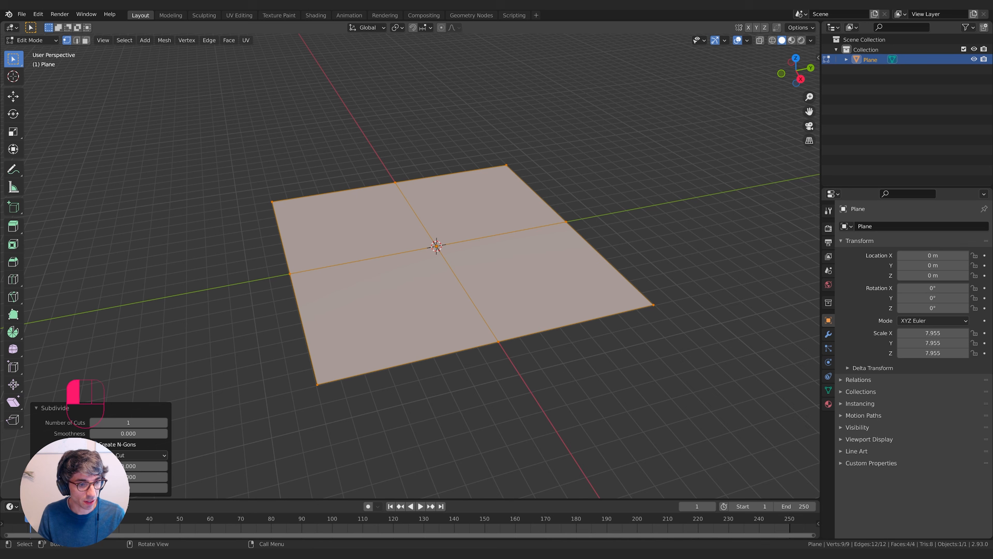
drag(119, 428, 137, 428)
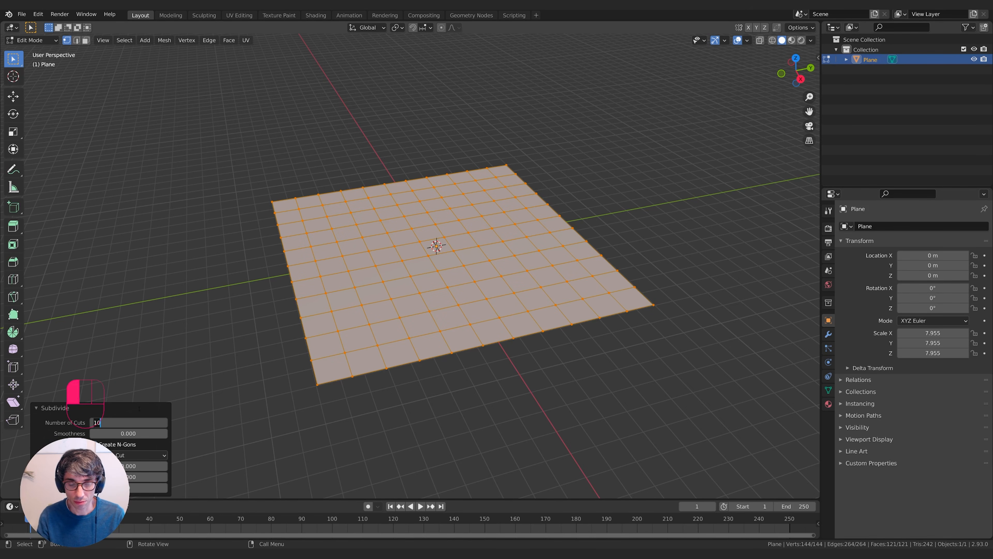
text(50)
key(Return)
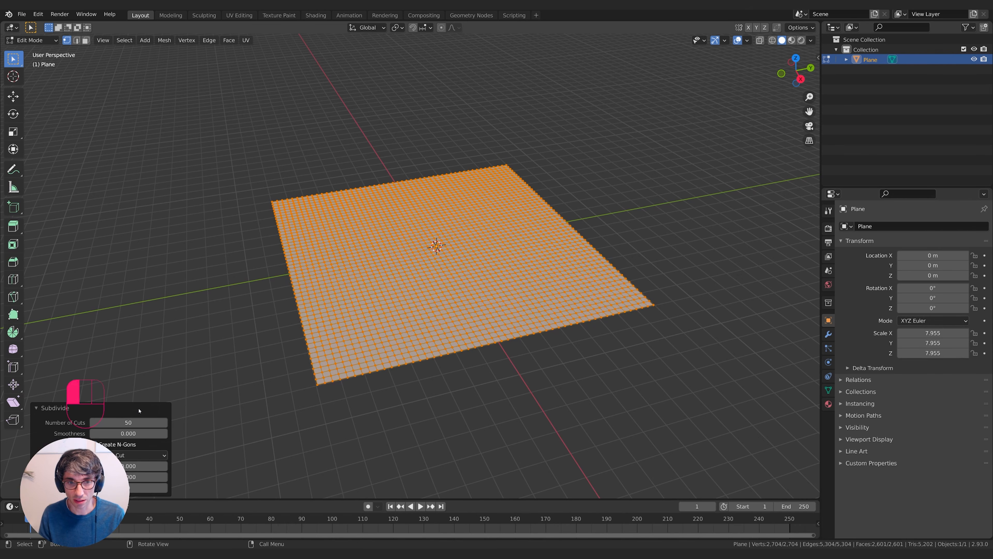
key(alt+a)
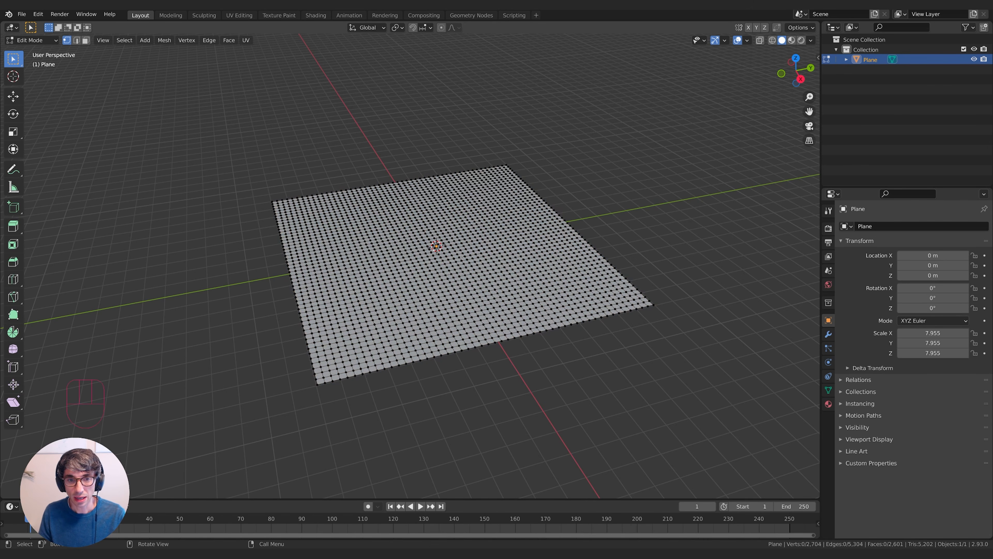
- Scale the subdivided plane up in Object Mode to a uniform scale of about 25.4
key(Tab)
key(s)
click(539, 255)
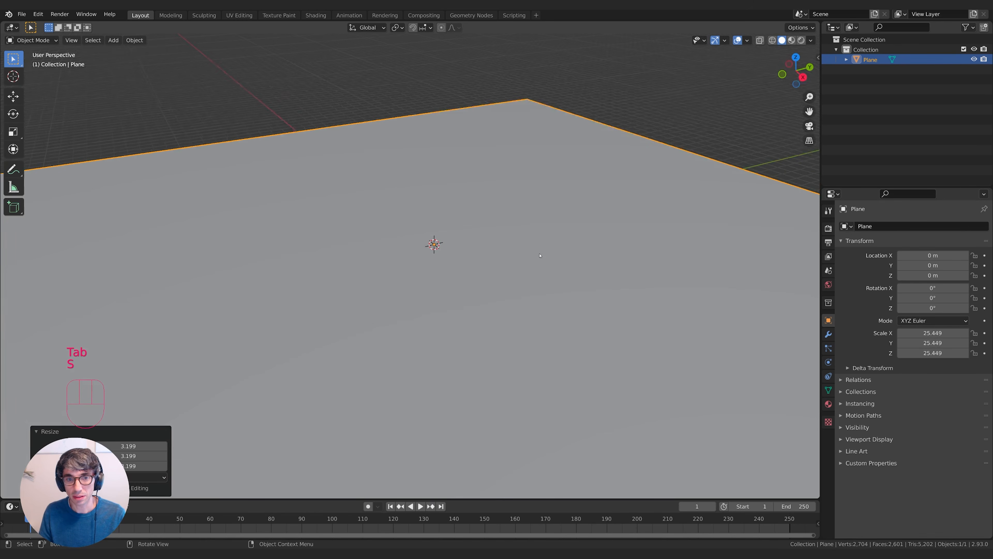
scroll(539, 255, down, 5)
key(Tab)
key(Tab)
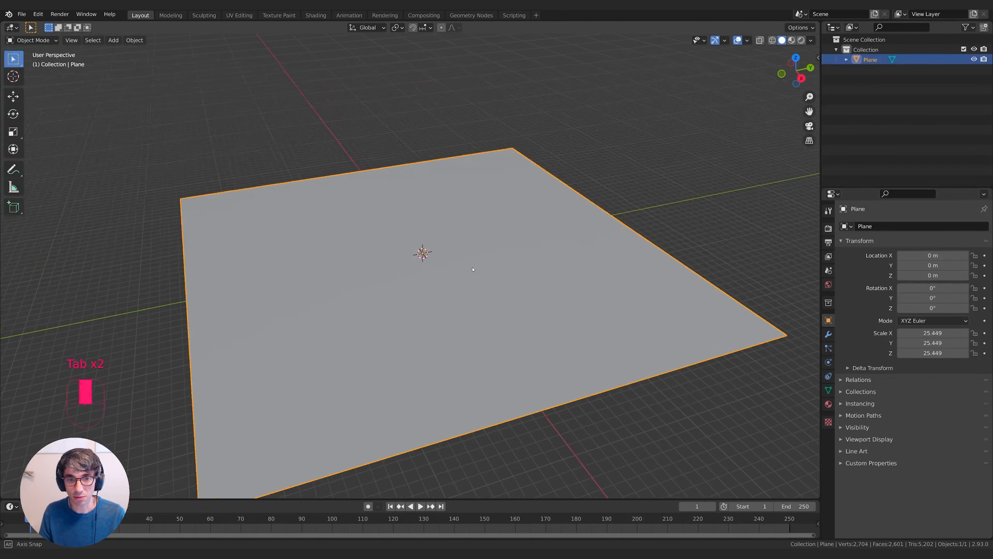
- Raise the plane's centre vertex about 27.7 m along Z using smooth proportional editing with a size of about 19.2
key(Tab)
scroll(472, 269, up, 3)
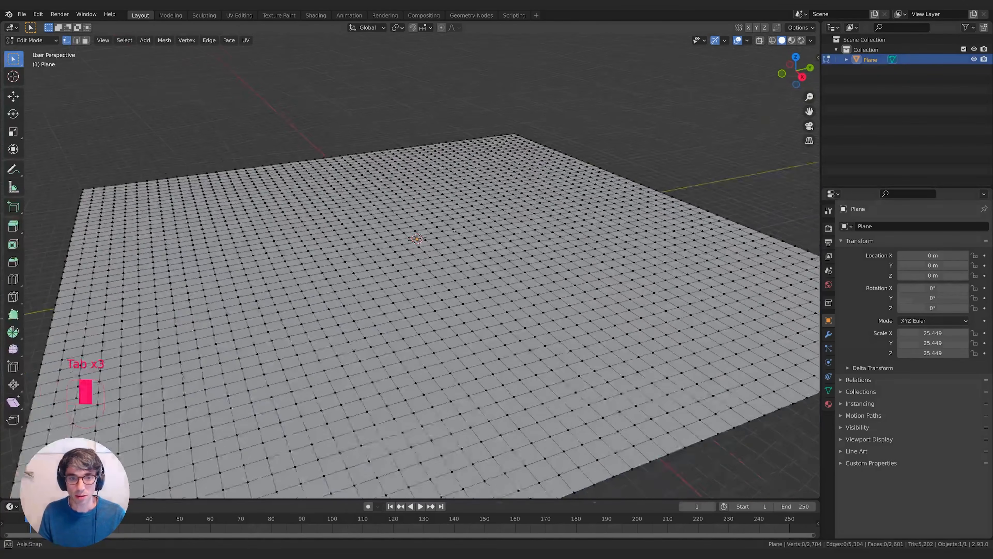
middle_drag(454, 231, 445, 232)
click(421, 247)
shift+middle_drag(491, 254, 455, 255)
scroll(510, 248, down, 3)
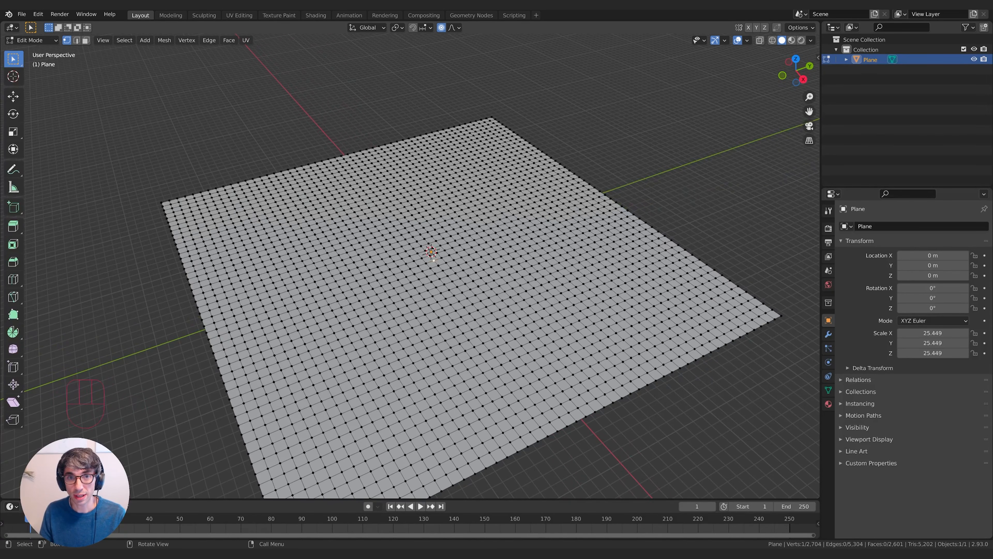
scroll(438, 257, down, 3)
key(g)
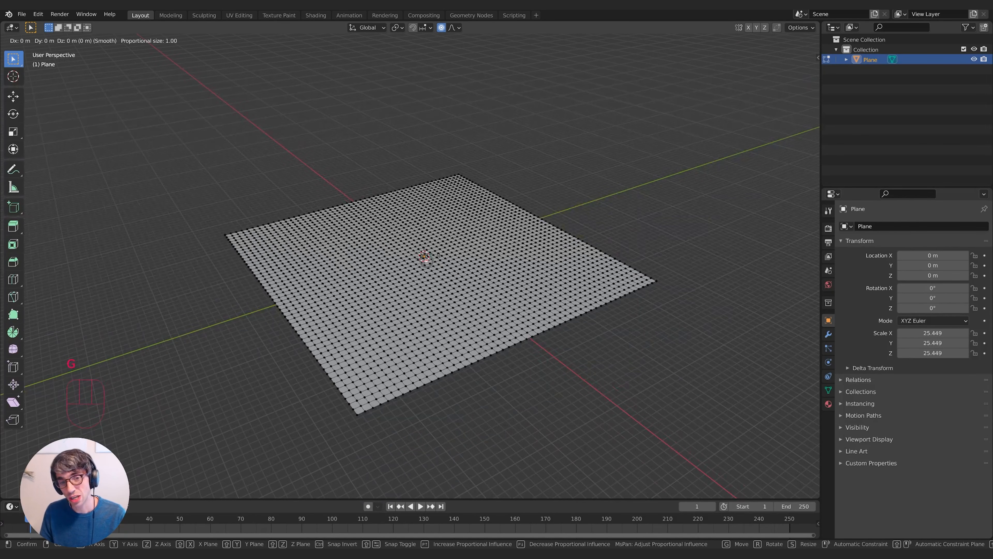
key(z)
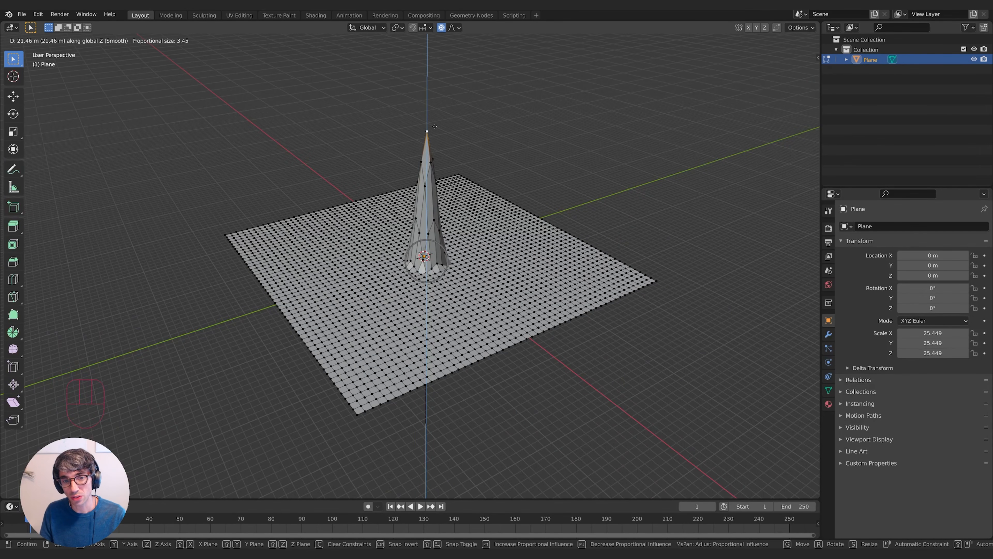
scroll(432, 132, down, 11)
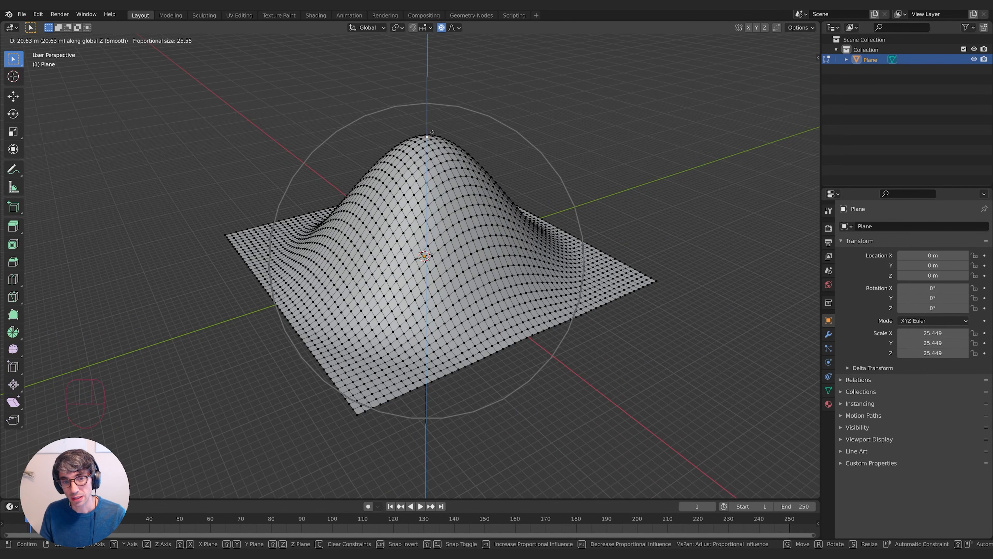
scroll(431, 134, down, 14)
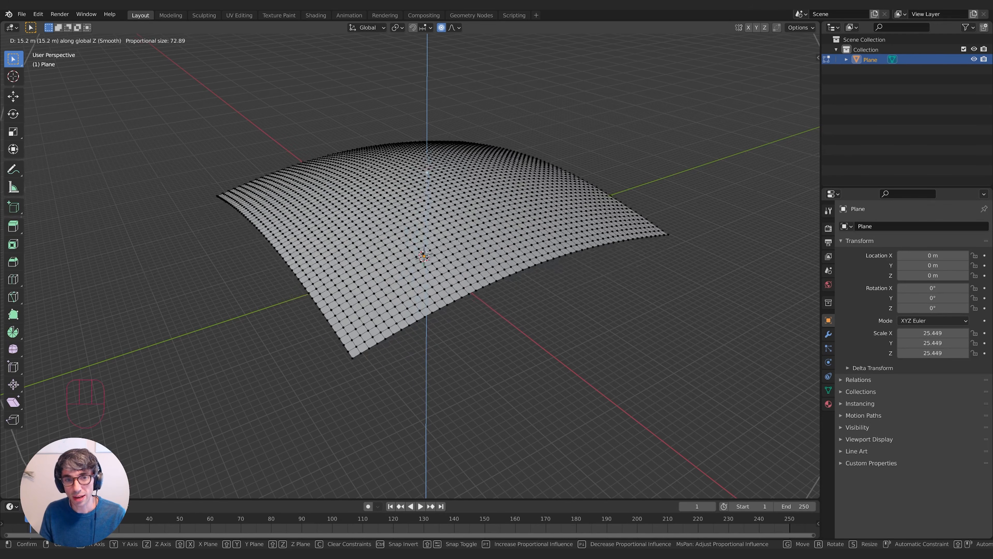
scroll(427, 176, up, 8)
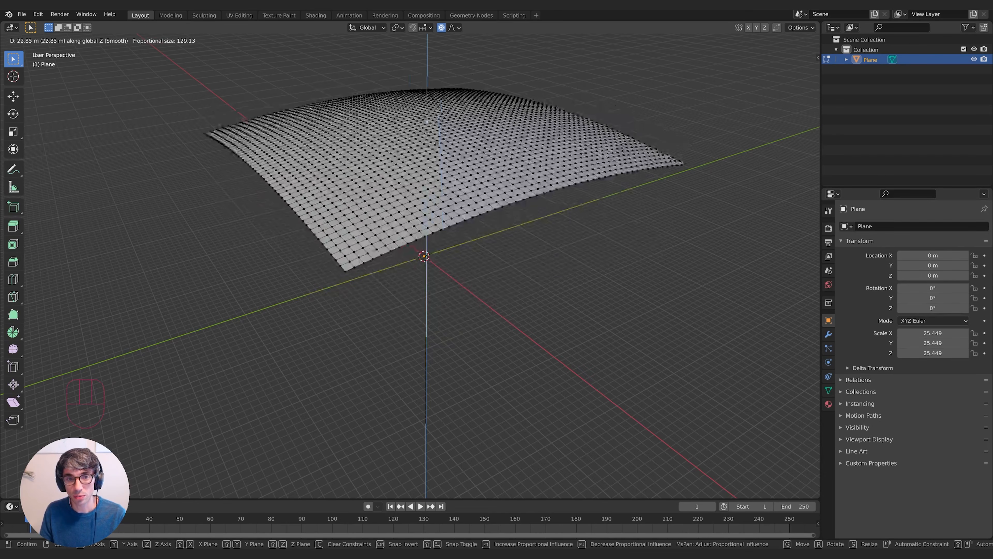
scroll(429, 139, up, 14)
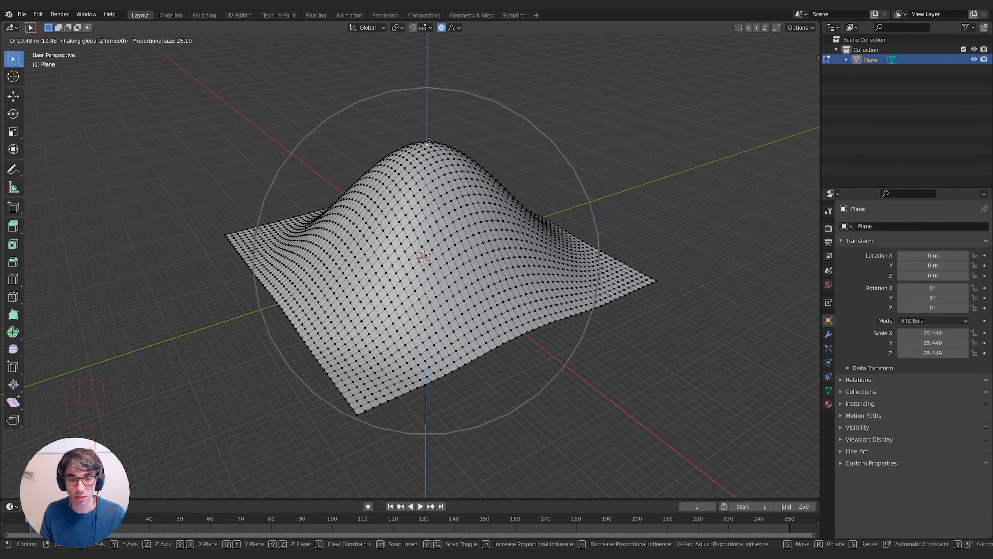
scroll(428, 137, down, 3)
scroll(429, 137, up, 4)
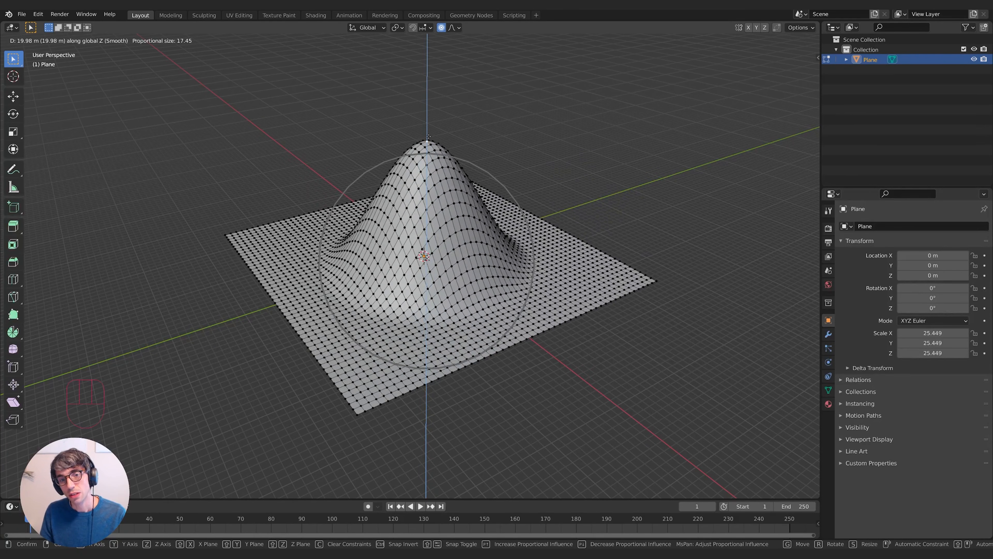
scroll(429, 77, down, 2)
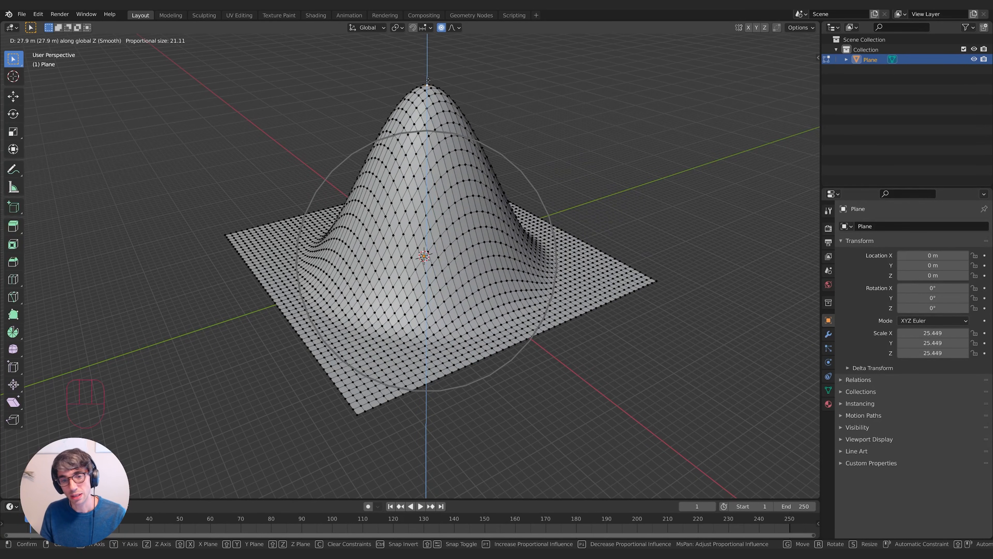
scroll(427, 84, up, 1)
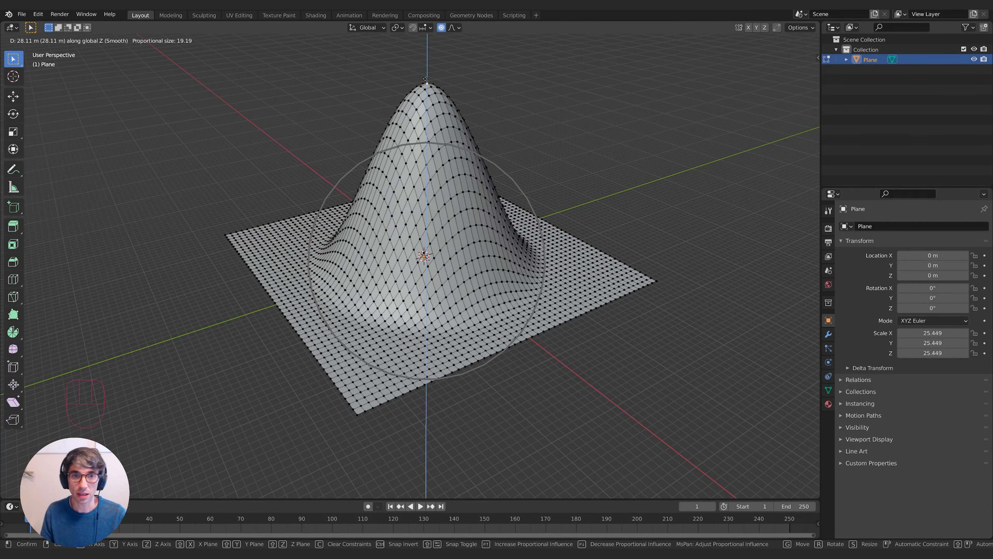
click(427, 84)
- Sink the peak vertex about 18.4 m along Z with a proportional size of about 4.18 to form a crater
middle_drag(427, 84, 458, 124)
scroll(438, 167, up, 3)
scroll(455, 124, down, 2)
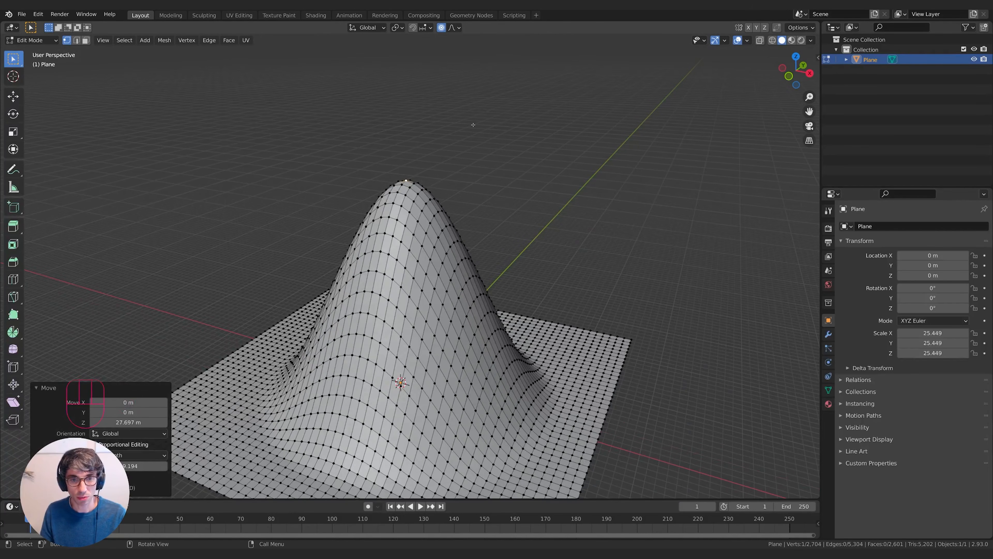
key(g)
scroll(473, 123, up, 10)
key(z)
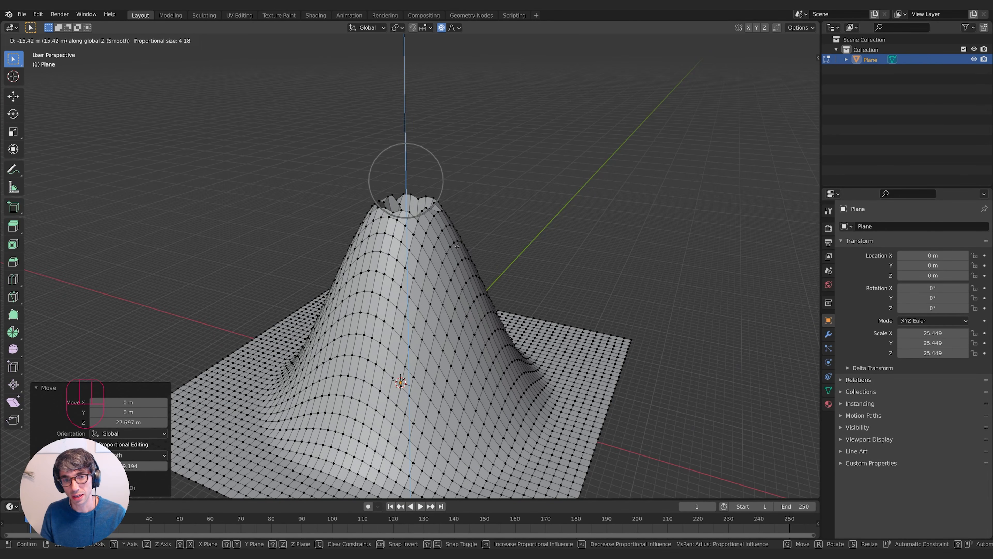
click(461, 286)
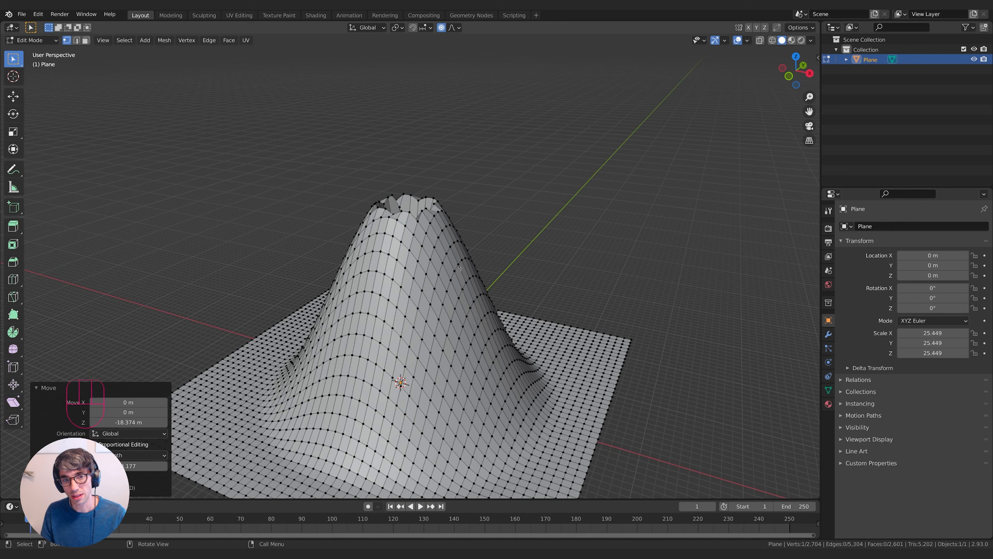
- Return the volcano mesh to Object Mode and apply Shade Smooth
middle_drag(461, 283, 579, 194)
key(Tab)
key(Tab)
key(Tab)
right_click(461, 232)
click(461, 233)
- Raise vertices on the volcano's flank along Z in Edit Mode with a proportional size of about 4.18
middle_drag(469, 231, 420, 292)
key(Tab)
key(g)
key(z)
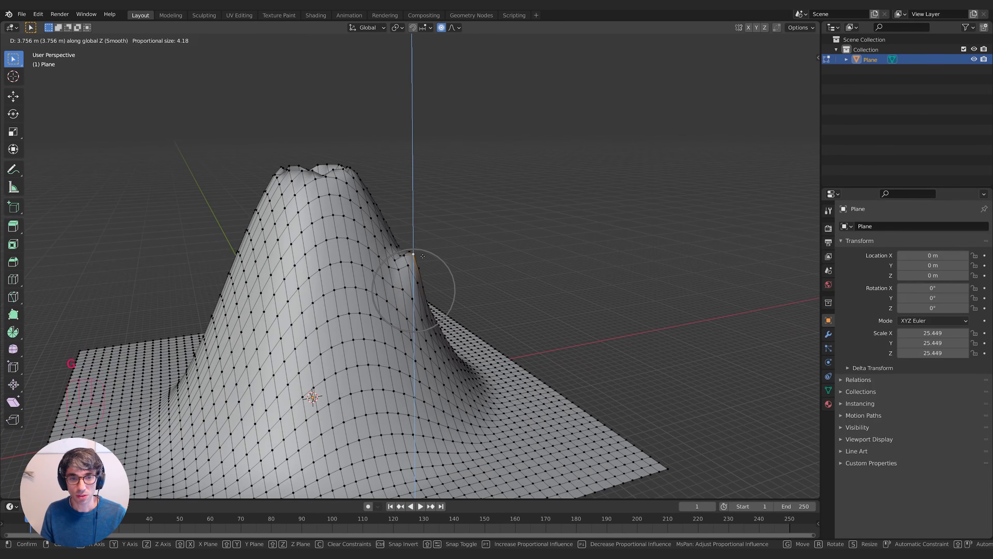
click(422, 256)
middle_drag(422, 256, 330, 301)
key(g)
key(z)
click(356, 301)
- Pull more vertices up along Z around the slope, including a small hill at the volcano's foot
key(g)
key(z)
click(466, 216)
key(g)
key(z)
click(352, 244)
key(g)
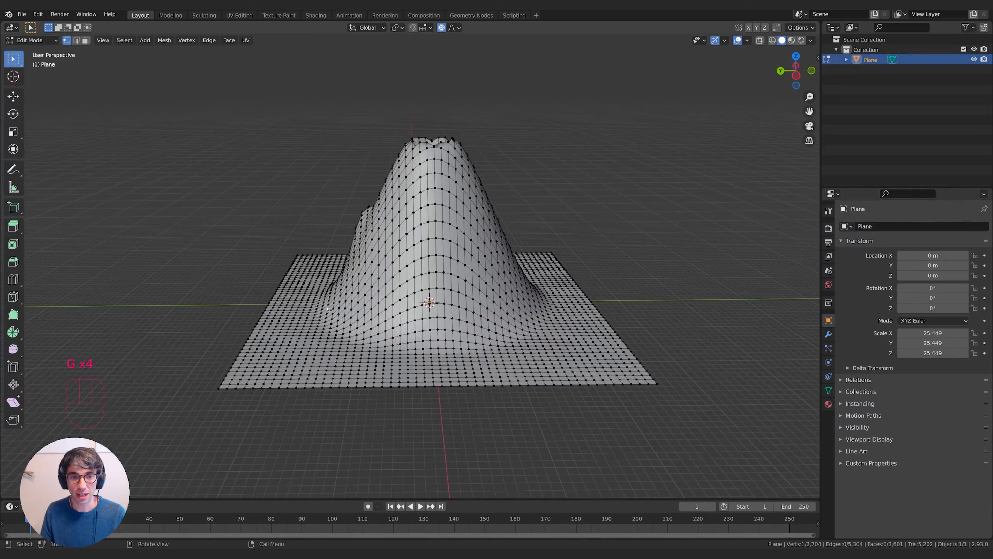
key(z)
click(332, 266)
- Raise two vertices along Z at the opposite foot of the volcano to form small bumps
click(494, 331)
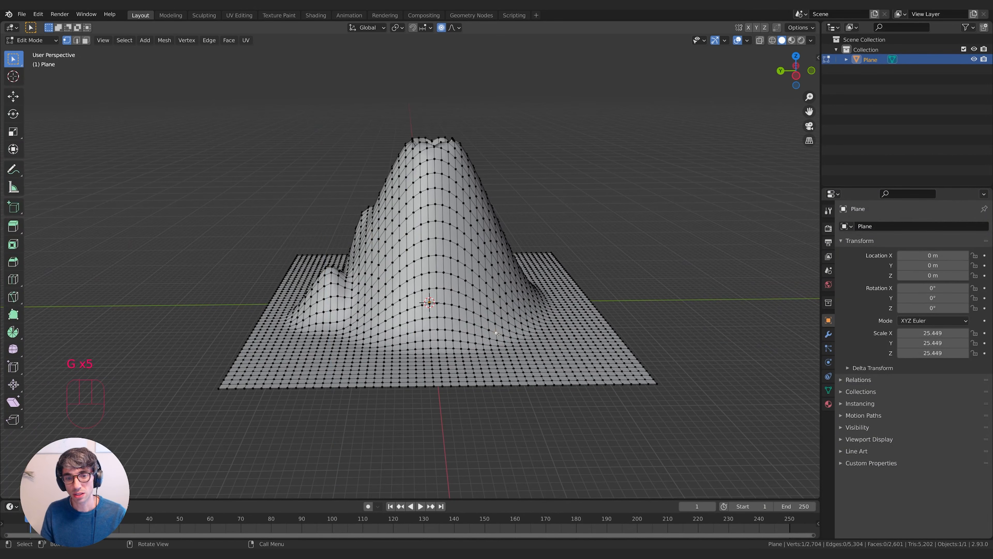
key(g)
key(z)
click(494, 298)
click(541, 310)
key(g)
key(z)
click(542, 284)
- Raise two broader hills near the plane's outer edges with a proportional size of about 9.85, and return to Object Mode
middle_drag(542, 284, 492, 303)
click(614, 308)
key(g)
key(z)
scroll(616, 287, down, 5)
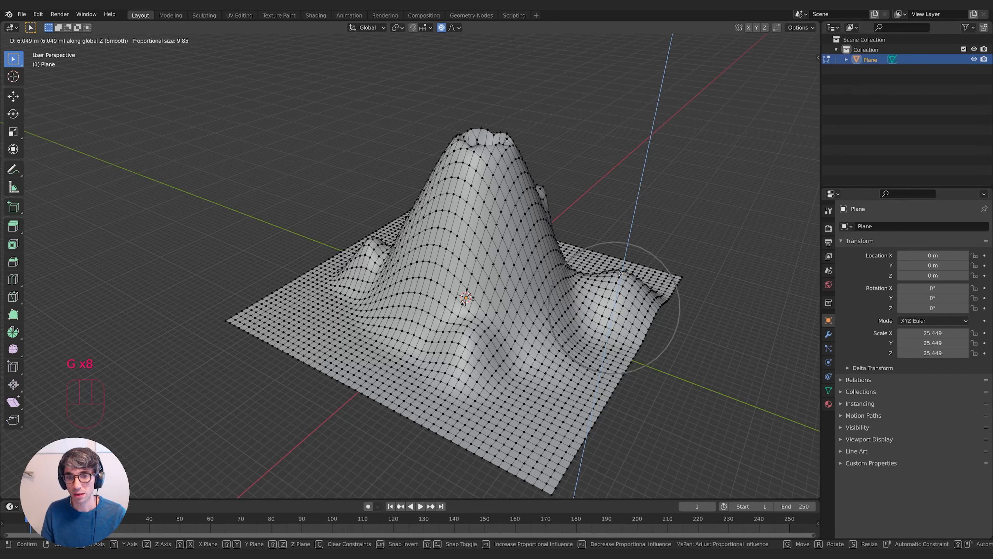
click(612, 278)
middle_drag(612, 279, 575, 310)
click(582, 381)
key(g)
key(z)
click(583, 367)
click(704, 272)
middle_drag(704, 271, 457, 191)
middle_drag(459, 232, 539, 297)
key(Tab)
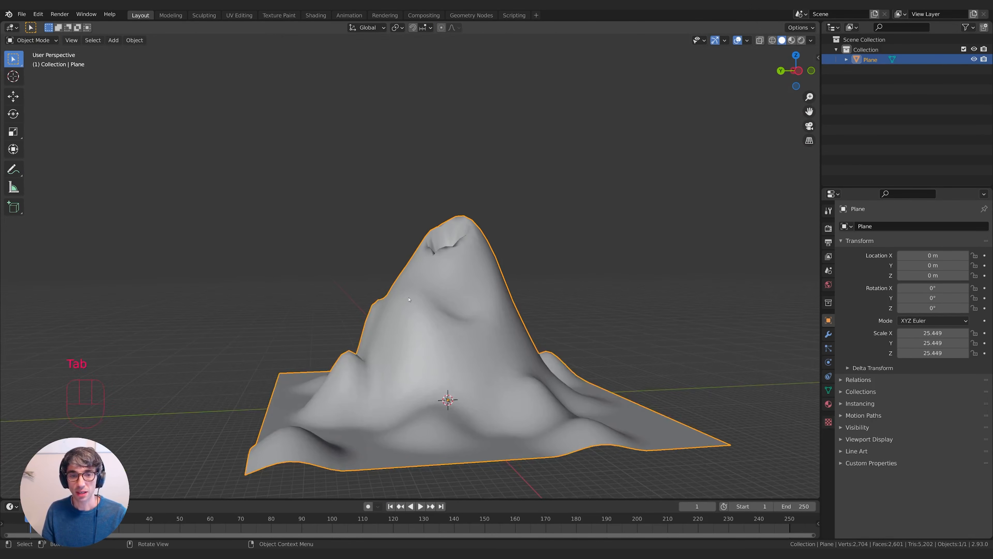
- Move a vertex on the lower flank freely with proportional editing to reshape the slope, then leave Edit Mode
mouse_move(473, 304)
middle_down()
mouse_move(435, 286)
mouse_move(388, 344)
mouse_move(410, 340)
mouse_move(340, 344)
mouse_move(527, 361)
mouse_move(463, 368)
mouse_move(461, 289)
middle_up()
key(Tab)
click(361, 348)
key(g)
click(394, 363)
key(Tab)
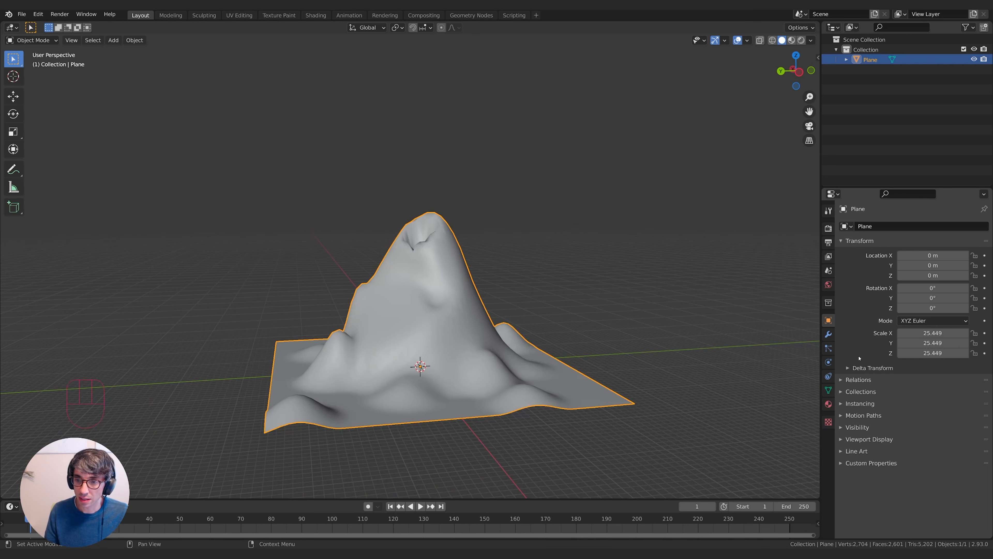
- Add a Subdivision Surface modifier to the volcano mesh
click(828, 335)
click(864, 227)
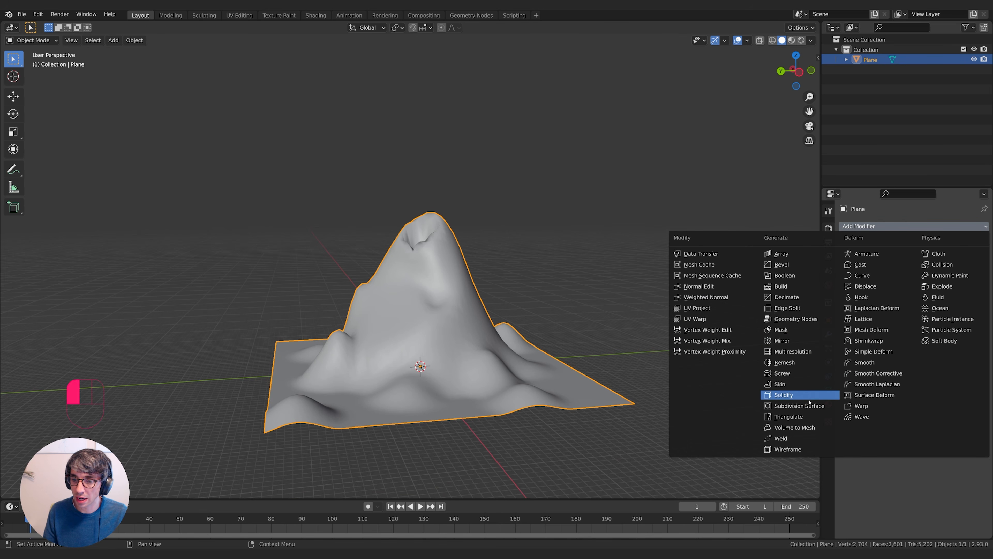
click(796, 406)
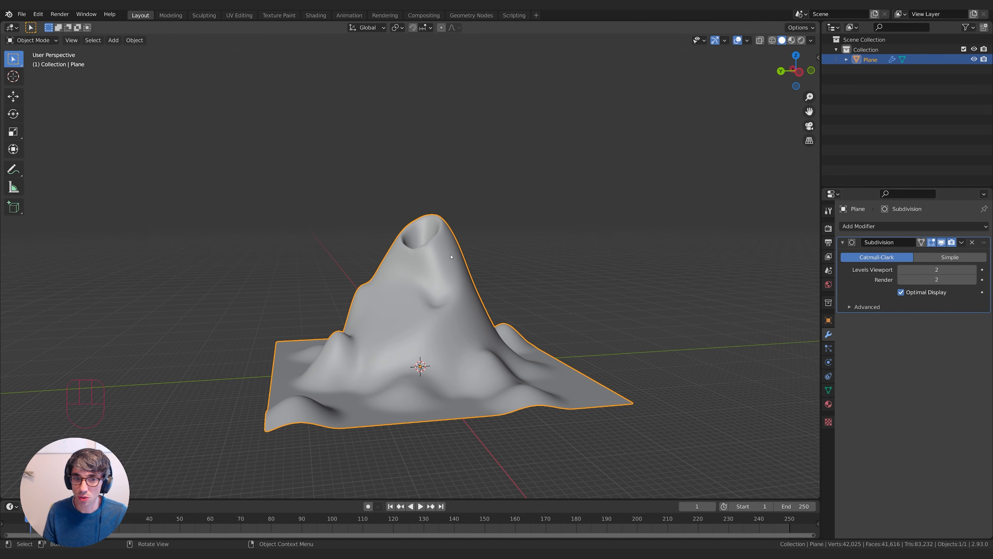
- Add a Displace modifier to the volcano mesh and create a new texture for it
mouse_move(410, 254)
middle_down()
mouse_move(465, 284)
mouse_move(407, 255)
middle_up()
scroll(406, 255, up, 2)
click(880, 226)
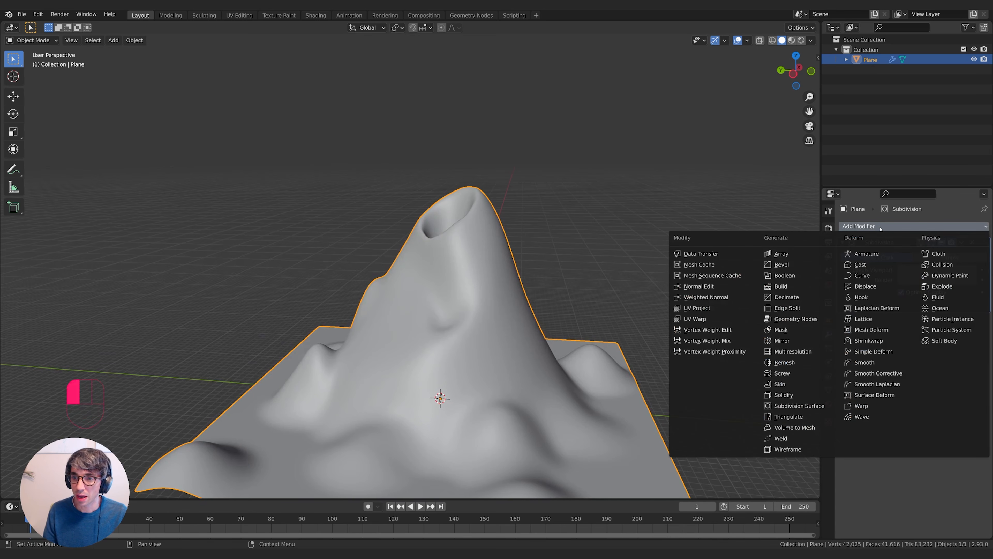
click(860, 285)
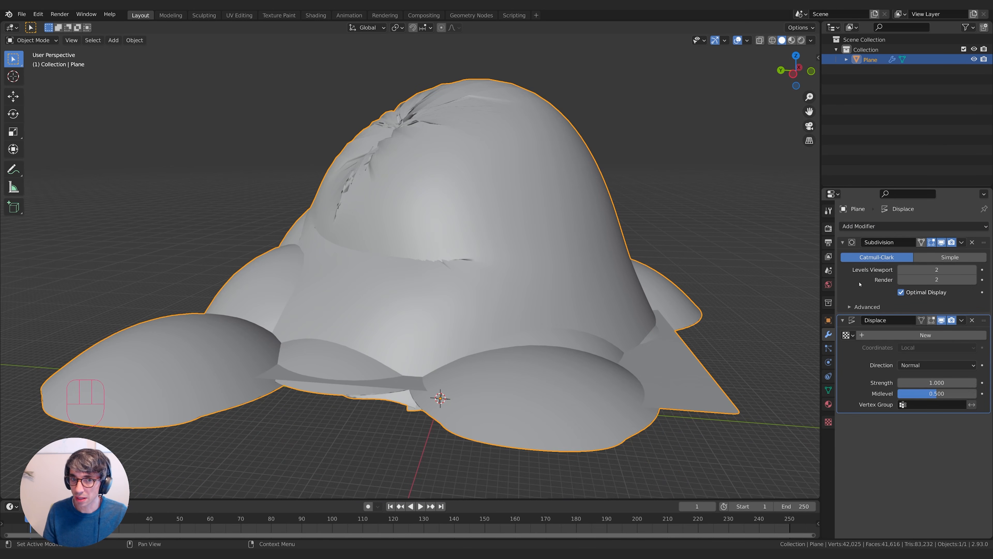
click(902, 335)
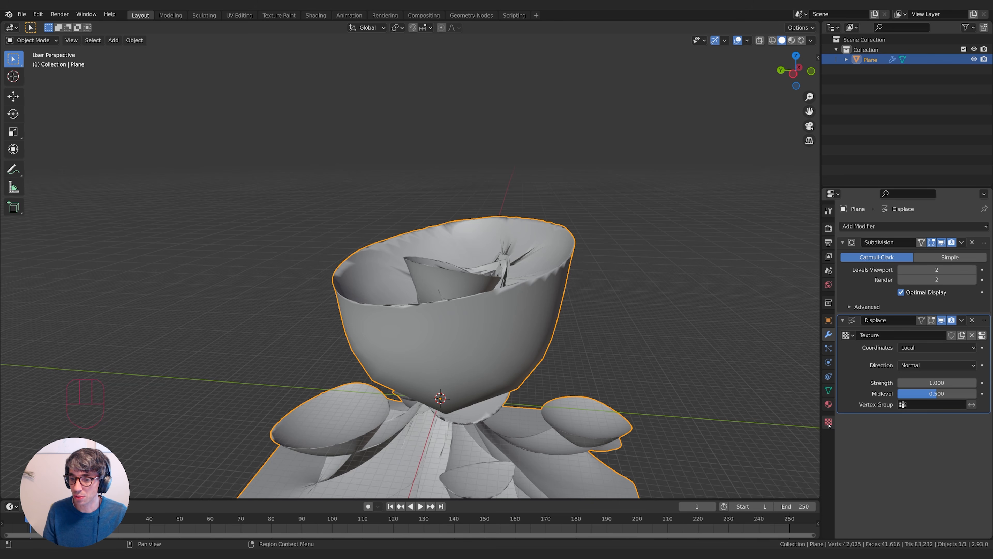
- Set the displacement texture's type to Clouds and its size to 0.41
click(982, 335)
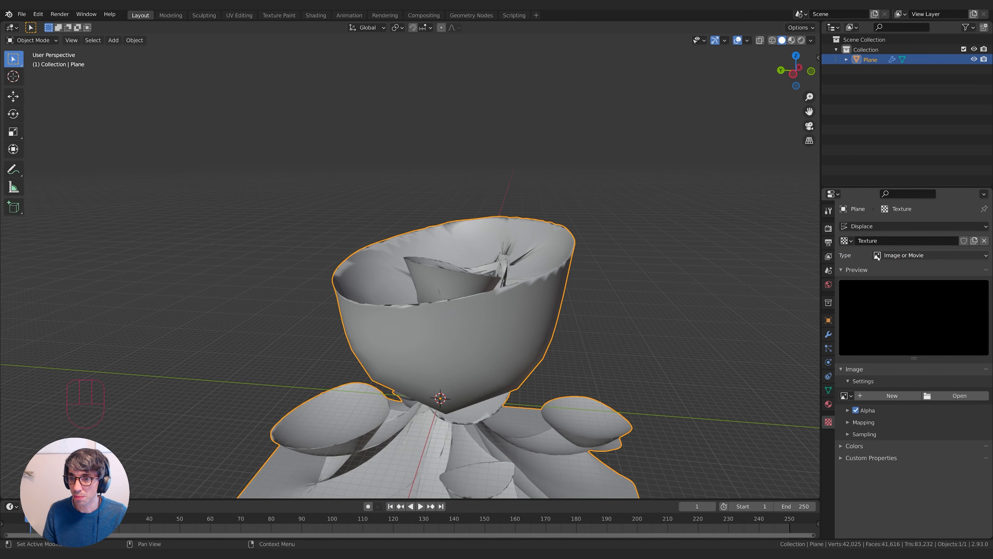
click(920, 256)
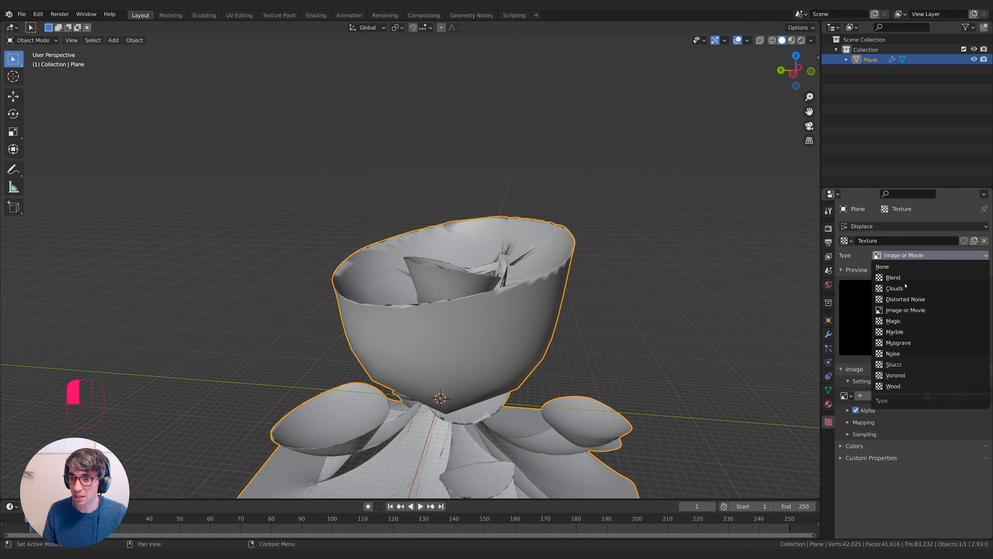
click(912, 288)
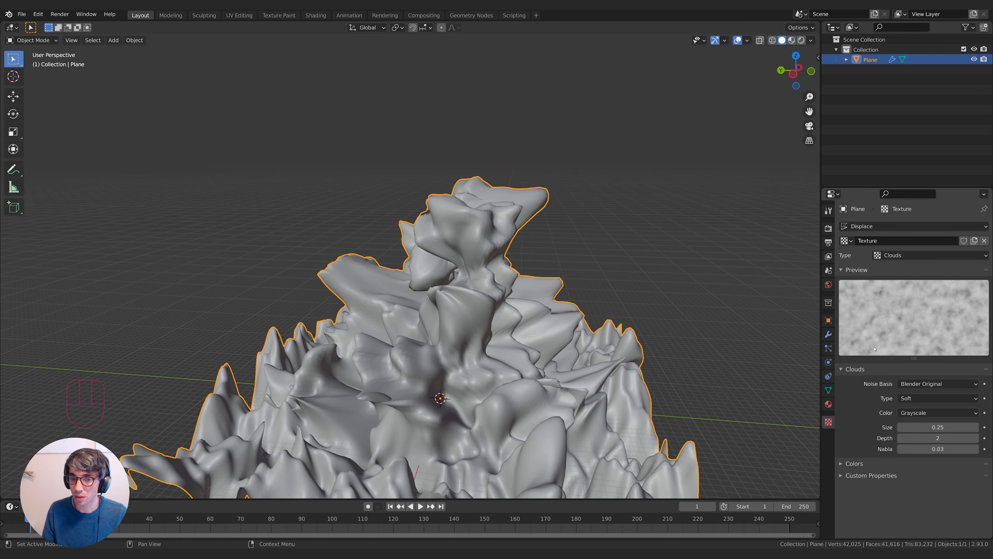
mouse_move(950, 427)
mouse_down()
mouse_move(978, 427)
mouse_move(961, 427)
mouse_up()
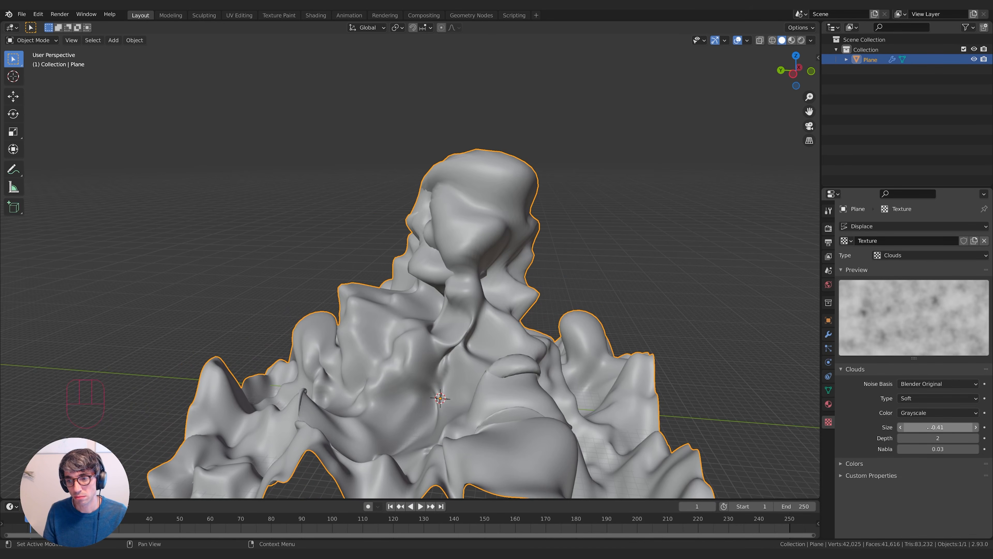
- Set the Displace modifier's strength to 0.180
click(828, 333)
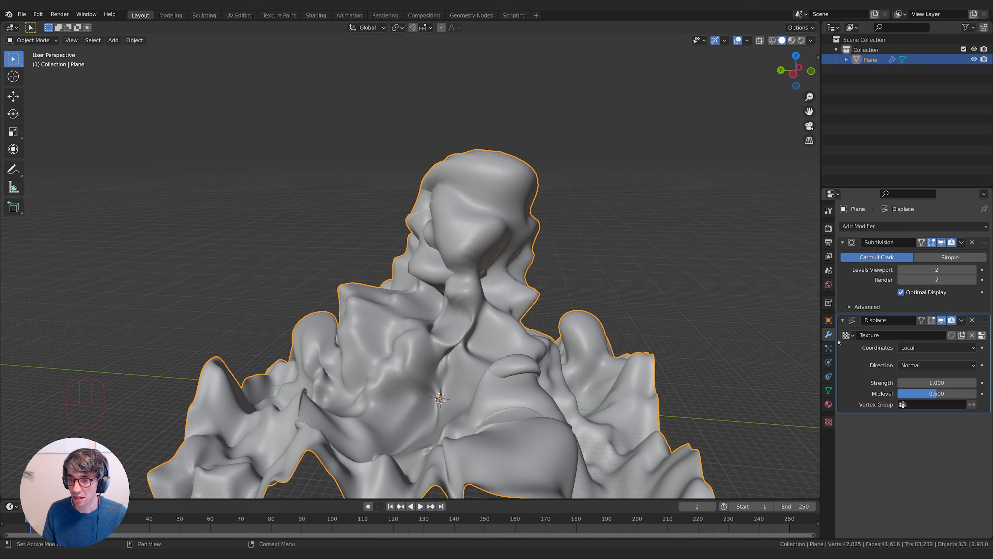
mouse_move(937, 382)
mouse_down()
mouse_move(909, 382)
mouse_move(952, 383)
mouse_up()
shift+drag(937, 382, 958, 382)
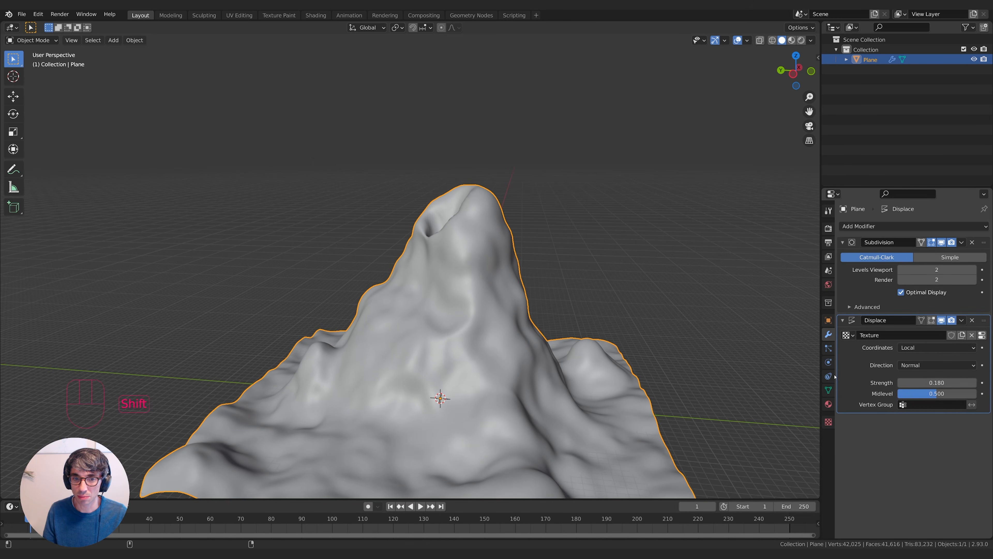
- Try a Subdivision viewport level of 1 on the displaced volcano and restore it to 2
middle_drag(567, 330, 639, 331)
middle_drag(489, 330, 555, 333)
mouse_move(555, 332)
shift+middle_down()
mouse_move(565, 329)
mouse_move(563, 305)
mouse_move(550, 328)
shift+middle_up()
shift+middle_drag(549, 328, 572, 315)
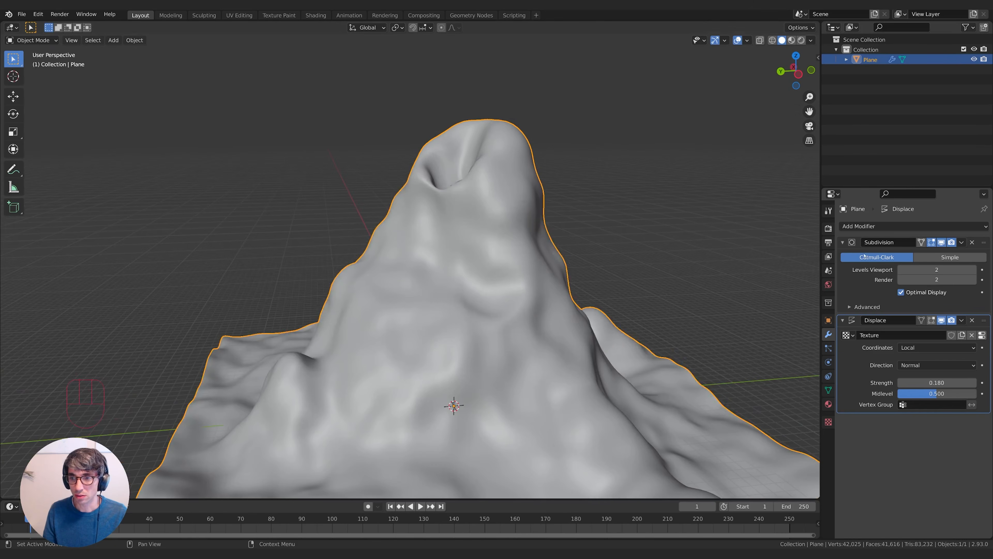
click(902, 269)
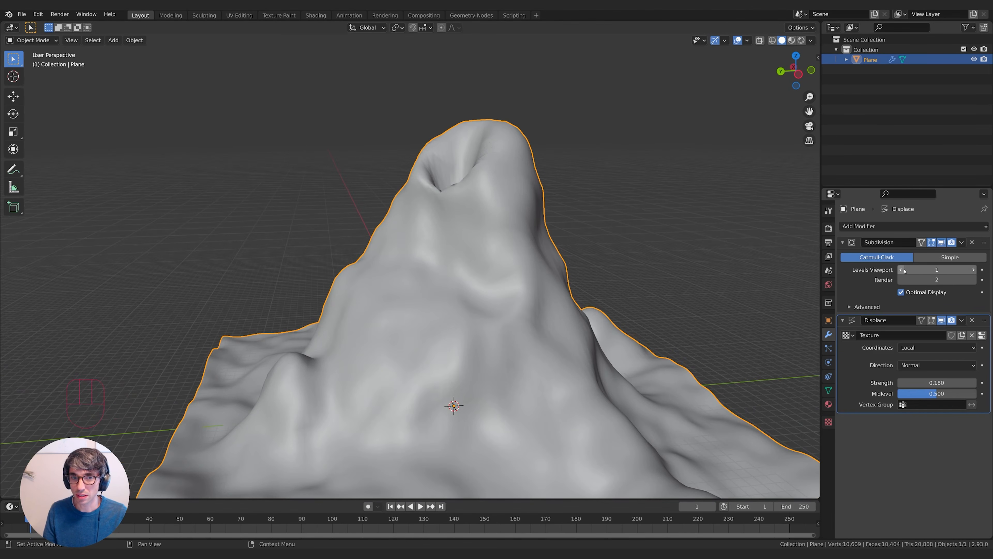
click(971, 270)
- Enter Edit Mode and select the edge loops along all four borders of the plane
middle_drag(566, 289, 495, 370)
key(Tab)
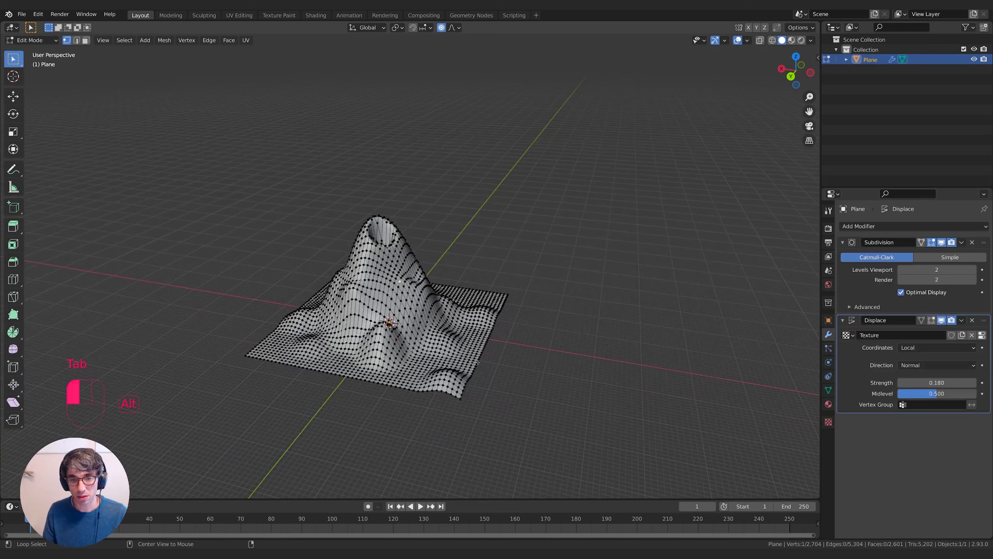
alt+click(477, 363)
alt+shift+click(397, 387)
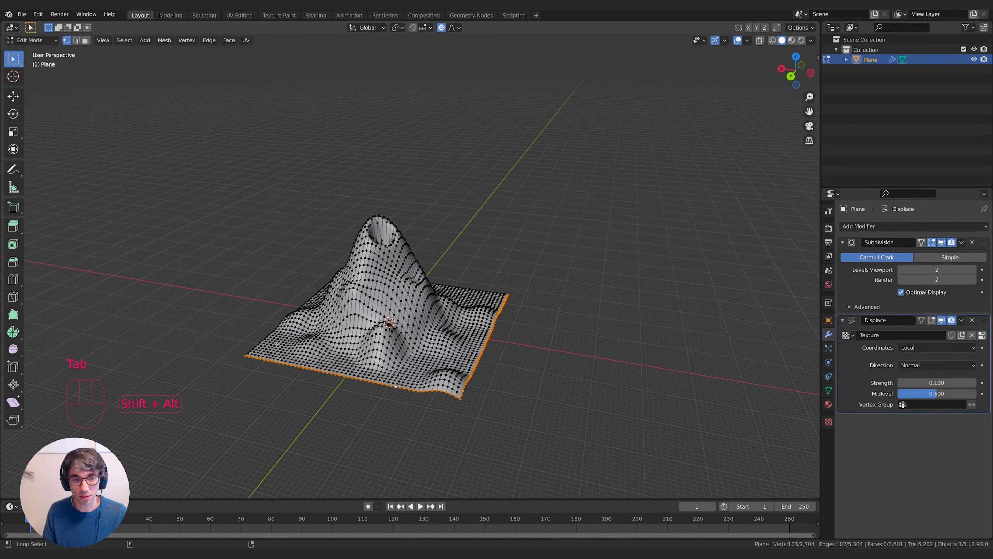
alt+shift+click(262, 340)
middle_drag(263, 340, 298, 348)
alt+shift+click(535, 281)
middle_drag(535, 281, 536, 281)
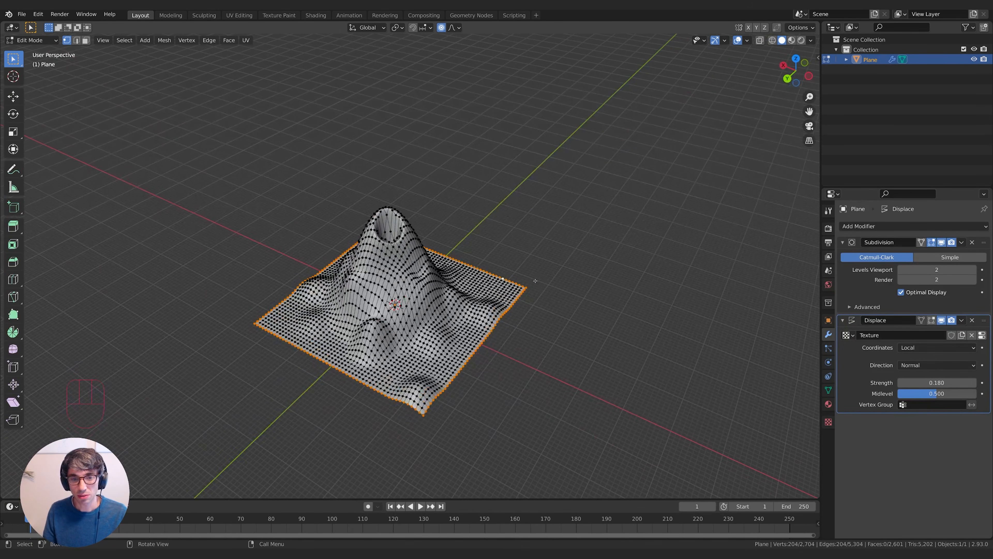
- Extrude the border edges in place and scale them outward by about 3.056 with proportional editing off
key(e)
right_click(535, 280)
key(s)
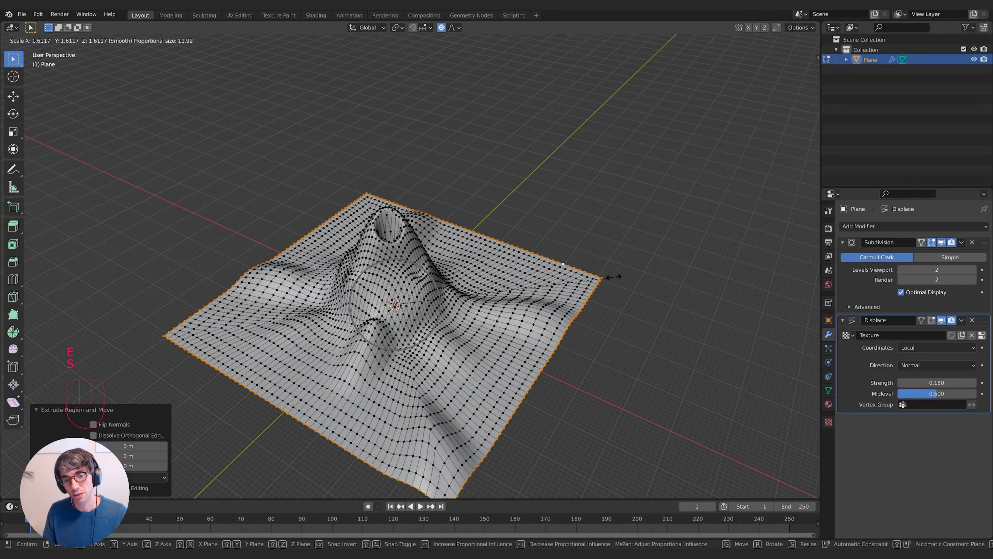
right_click(585, 240)
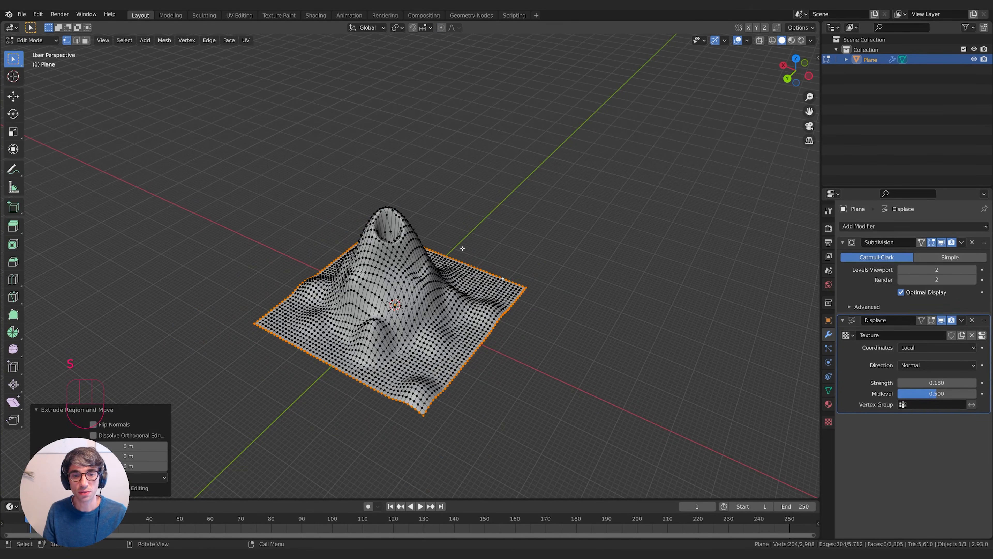
key(s)
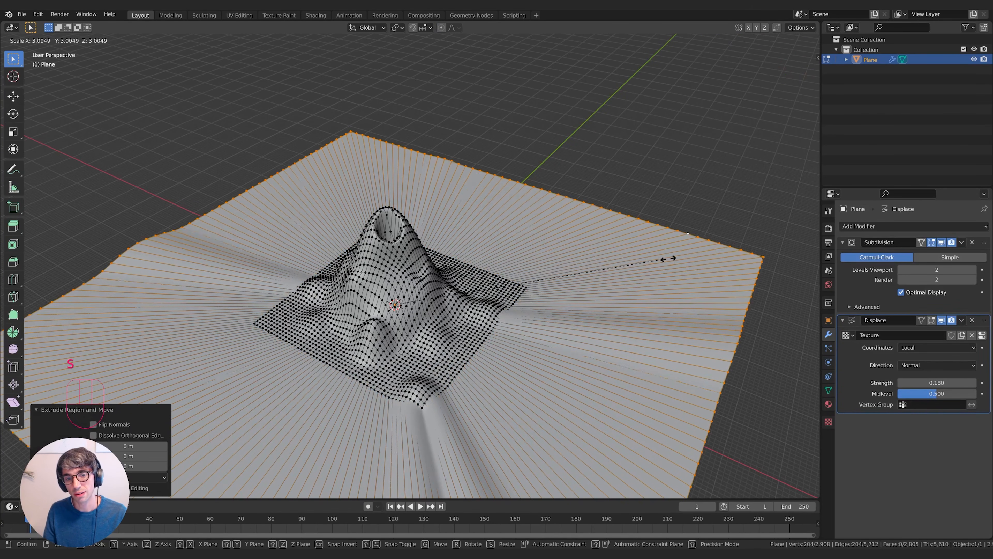
click(668, 259)
- Insert 24 evenly spaced loop cuts around the extruded border area without sliding them, and return to Object Mode
middle_drag(668, 258, 556, 329)
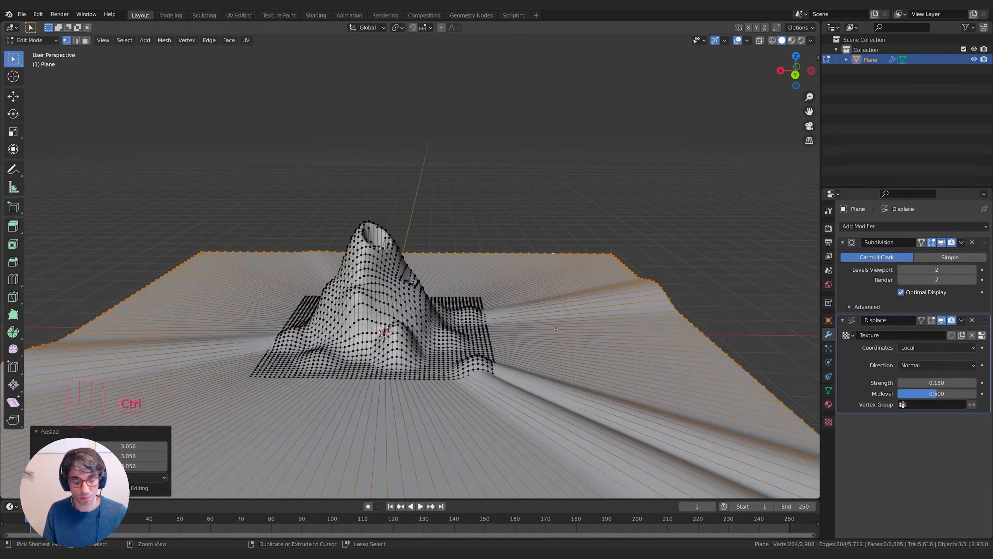
key(ctrl+r)
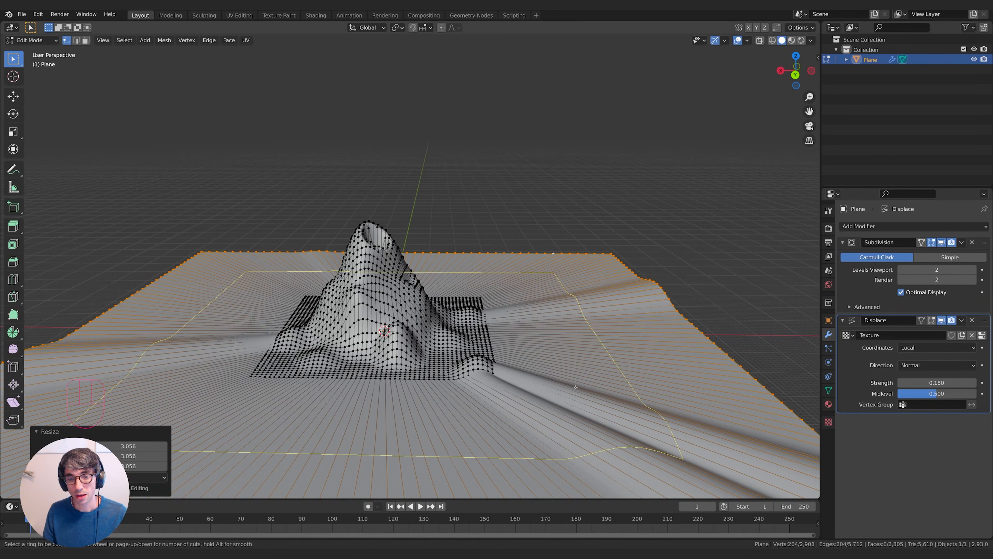
scroll(575, 387, up, 19)
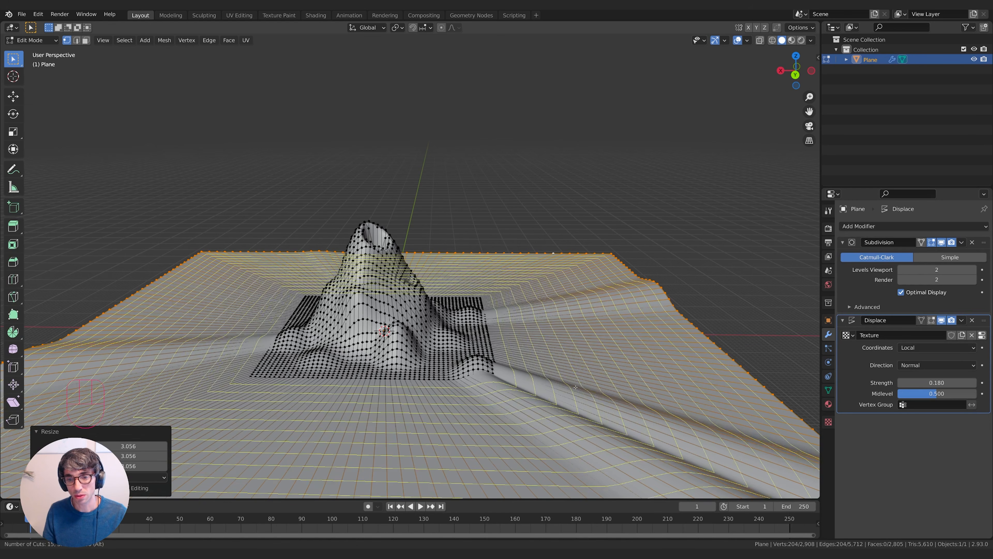
scroll(575, 387, up, 4)
click(572, 386)
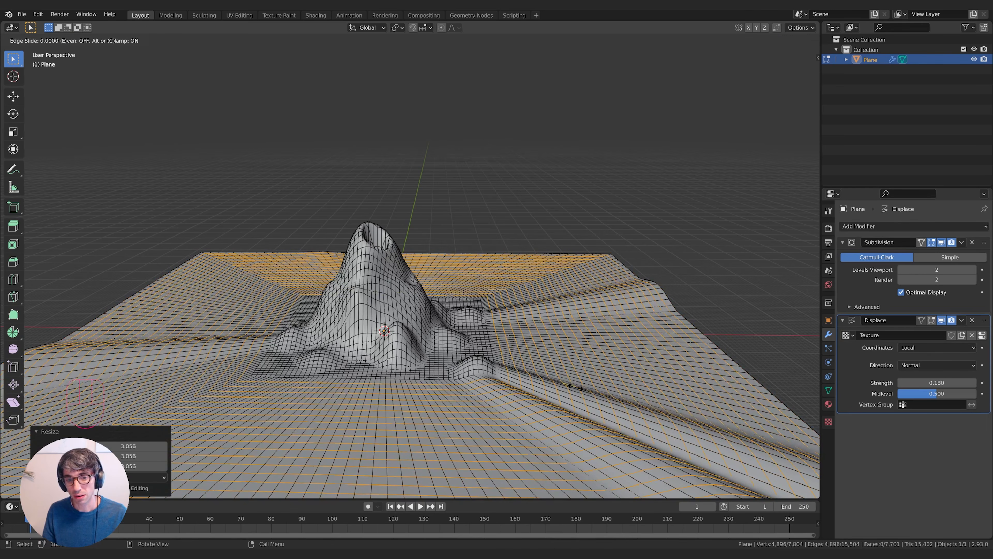
right_click(572, 386)
key(Tab)
- Deselect the terrain, add a camera to the scene and look through it
shift+middle_drag(548, 364, 502, 352)
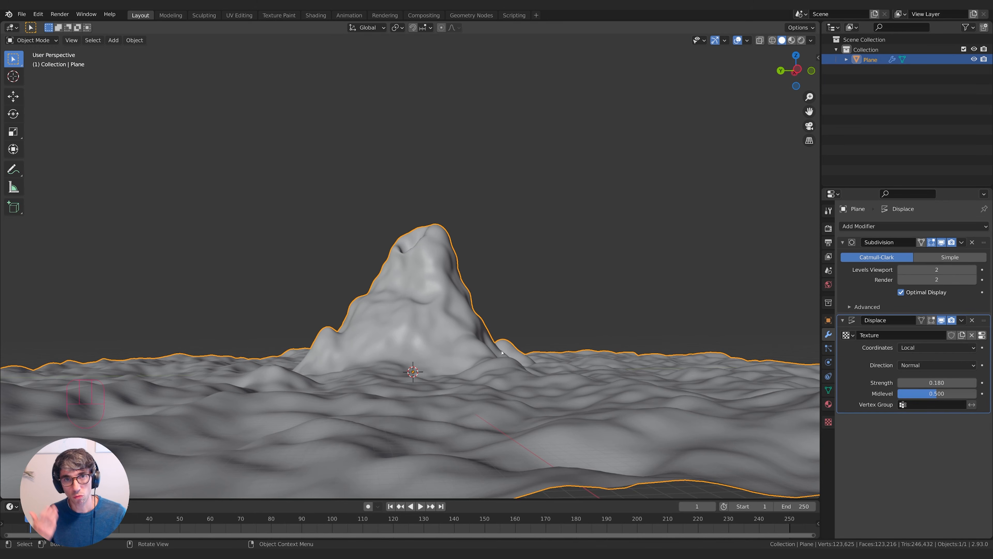
click(542, 339)
middle_drag(541, 339, 519, 317)
key(shift+a)
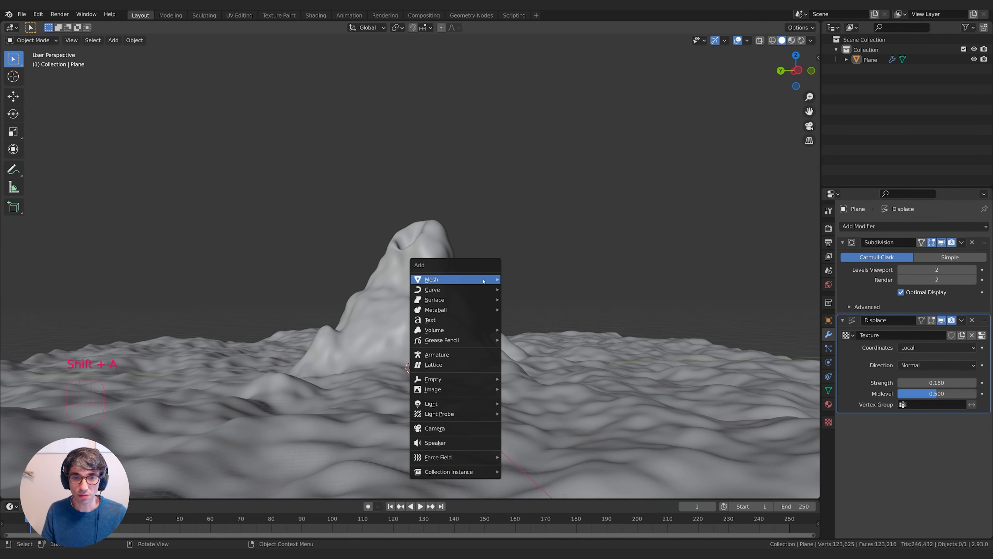
click(440, 428)
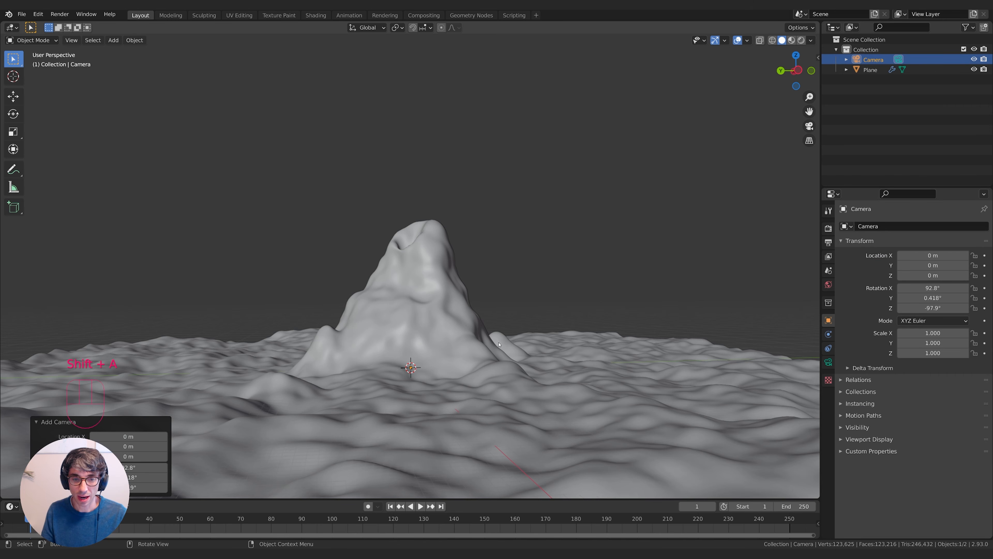
key(KP_0)
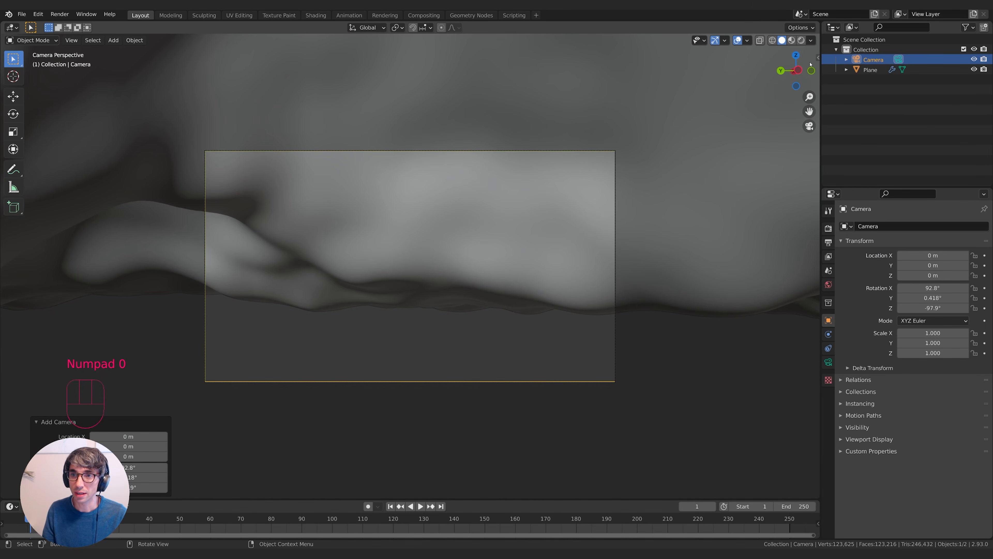
- Enable locking the camera to the view so that navigating moves the camera
key(n)
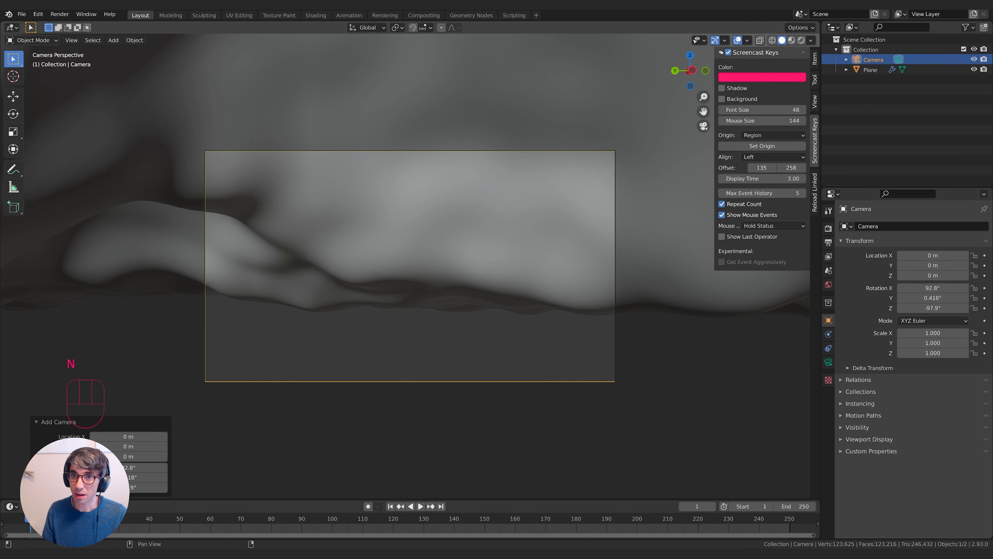
click(815, 103)
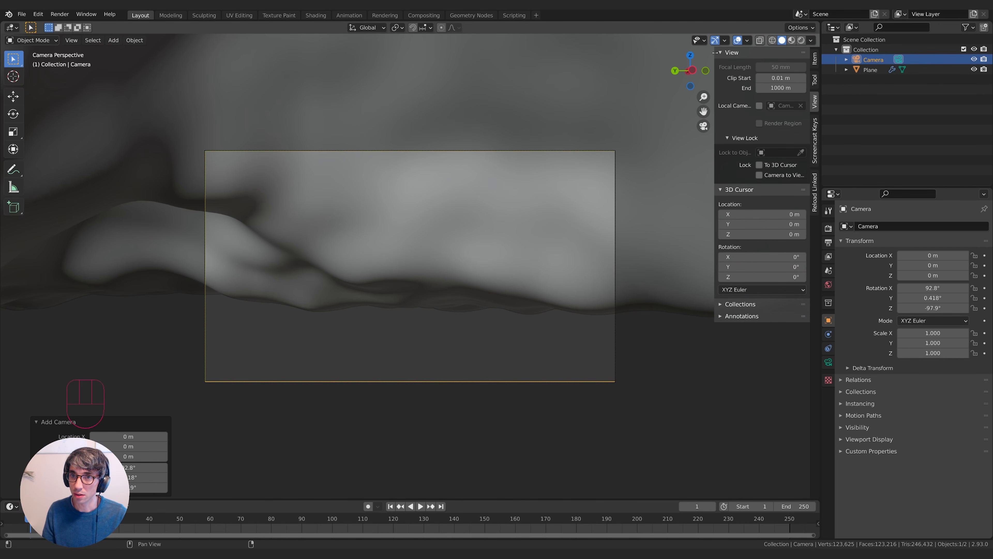
drag(715, 52, 817, 53)
click(816, 55)
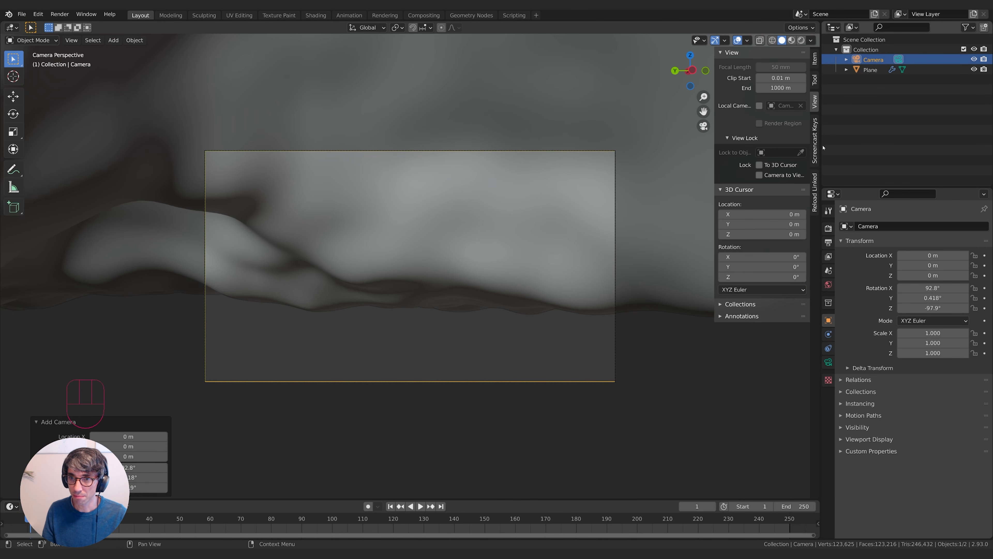
click(759, 175)
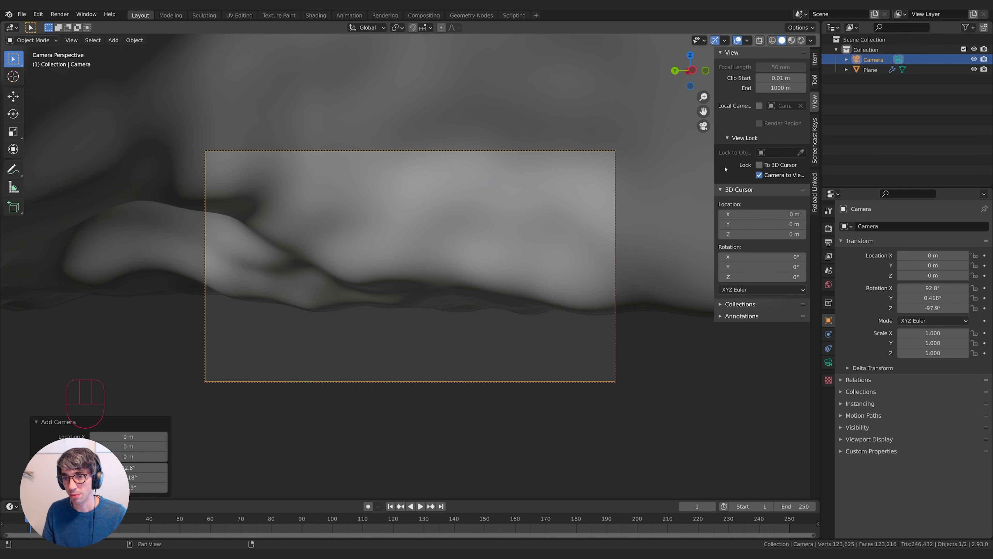
- Examine the Lock Camera to View entry in the Quick Favorites, leaving the lock enabled
right_click(762, 176)
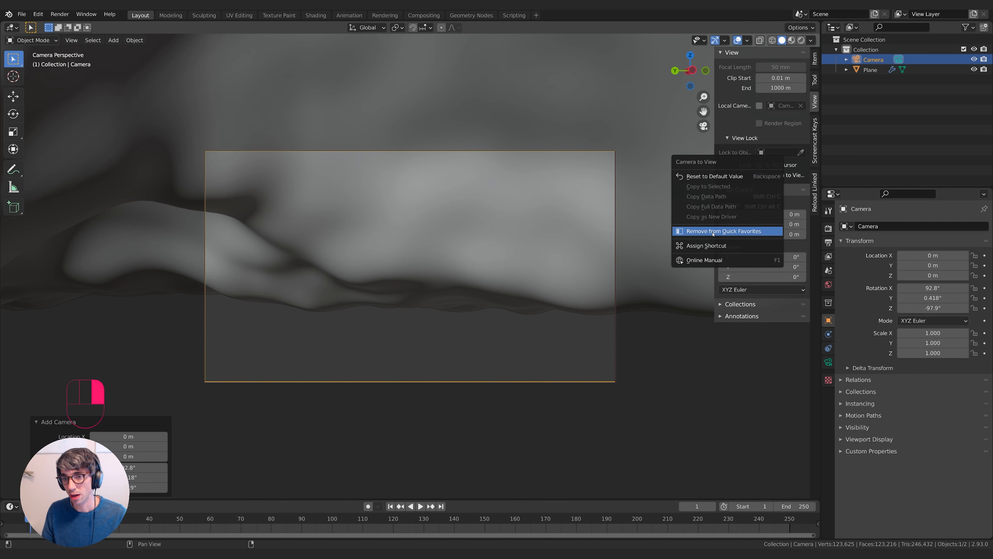
click(689, 231)
key(q)
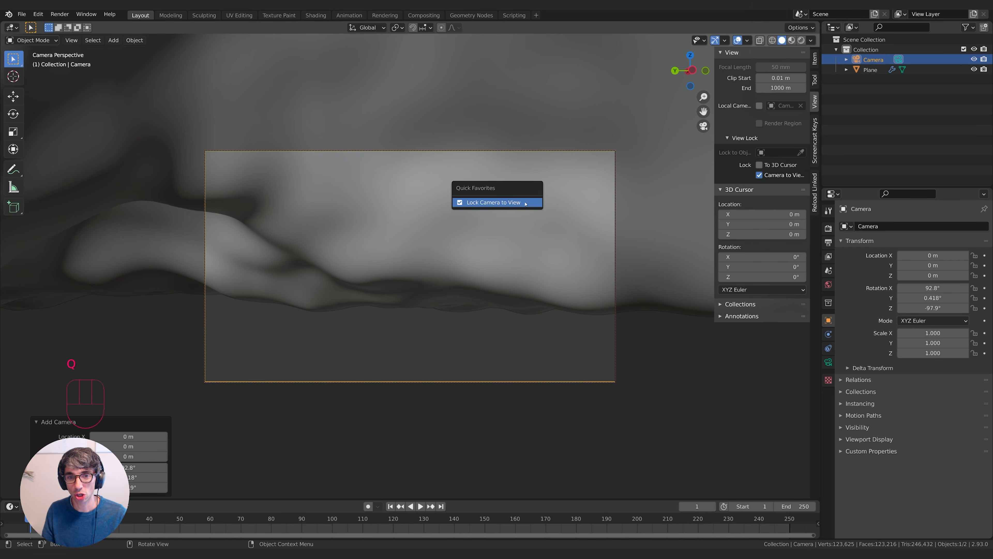
key(q)
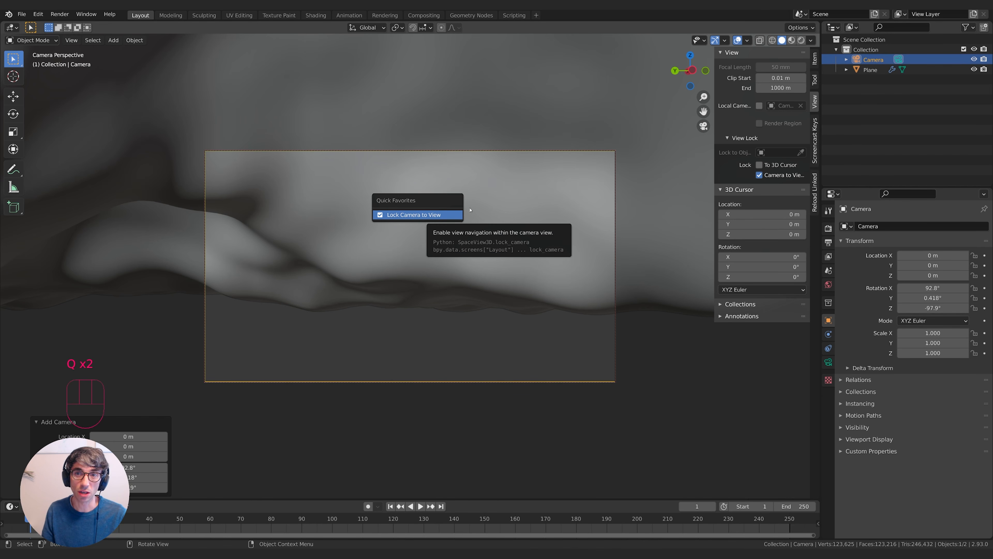
key(q)
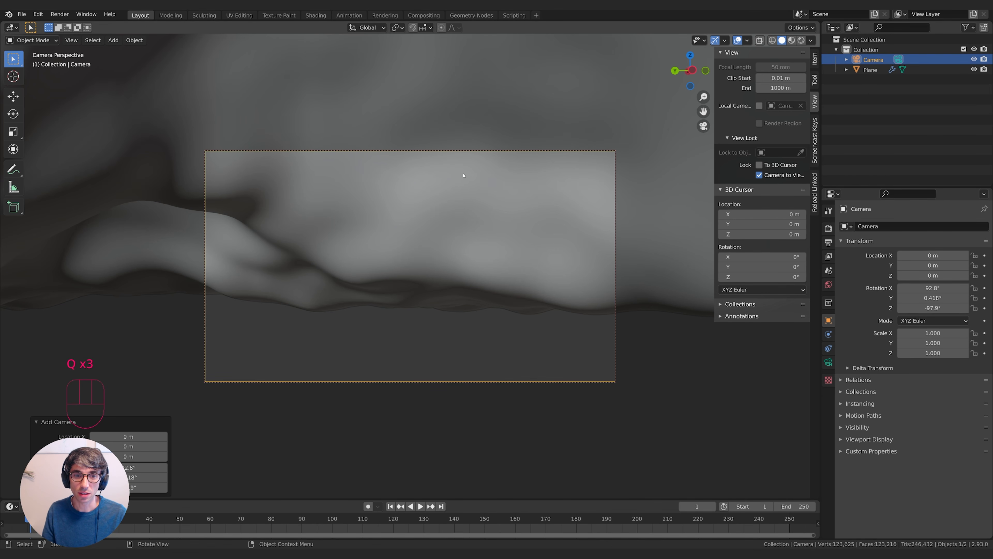
- Move the locked camera back and up to frame the whole volcano above the surrounding terrain
scroll(463, 175, down, 8)
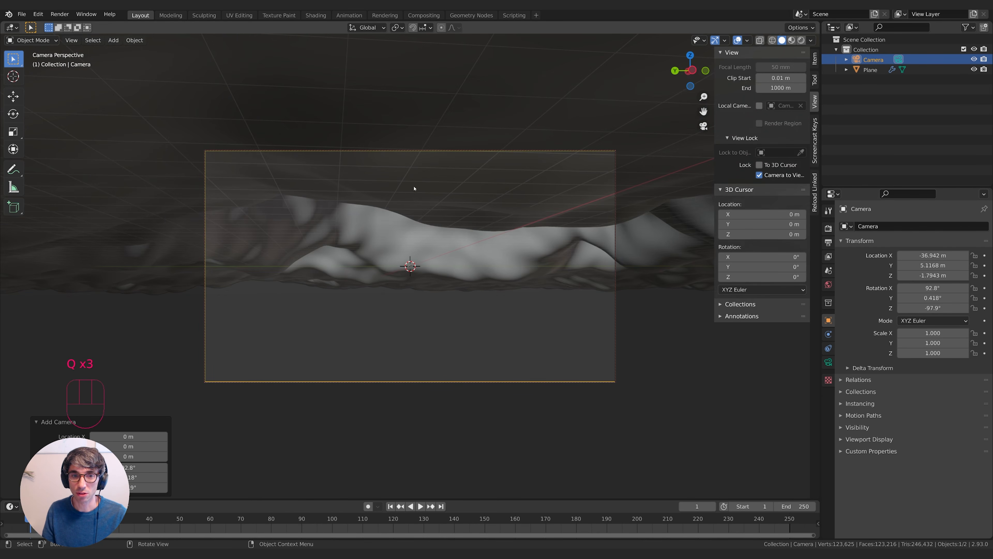
shift+middle_drag(465, 187, 467, 297)
scroll(469, 250, down, 5)
shift+middle_drag(475, 232, 486, 237)
middle_drag(486, 238, 507, 262)
- Set the camera's Passepartout opacity to 1.000 to black out the area outside its frame
click(828, 362)
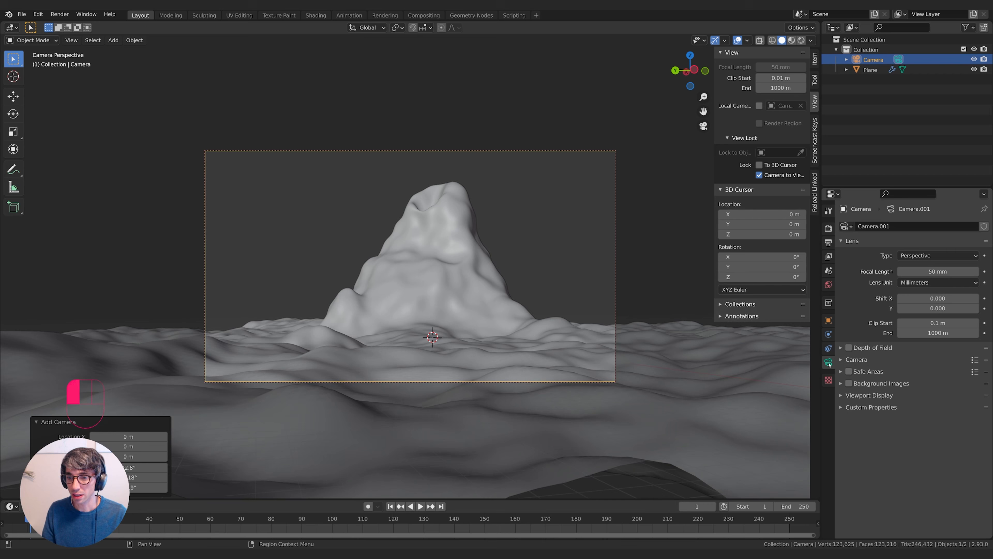
click(868, 395)
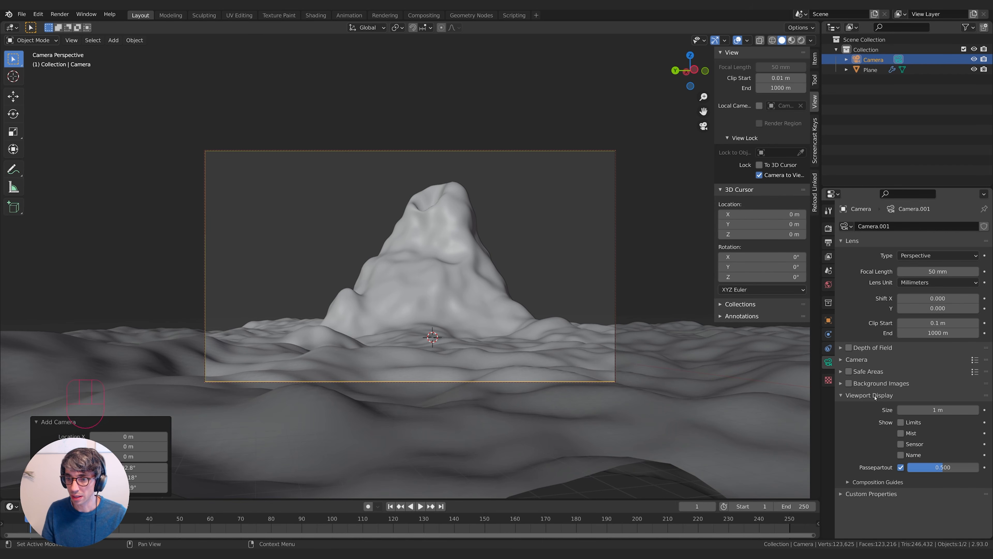
drag(942, 467, 978, 467)
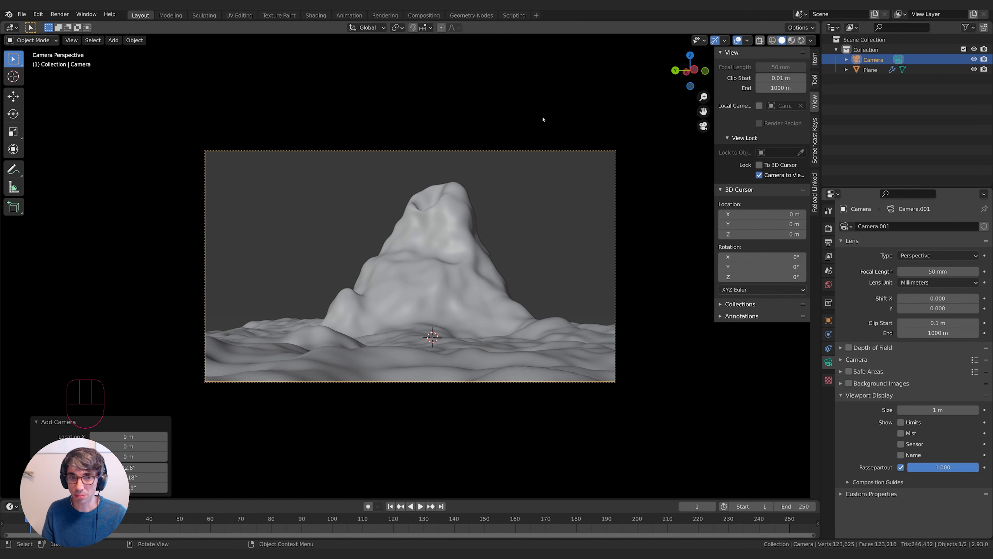
- Set the camera's focal length to 24 mm and move the camera to frame the volcano beyond foreground terrain
shift+middle_drag(631, 335, 581, 317)
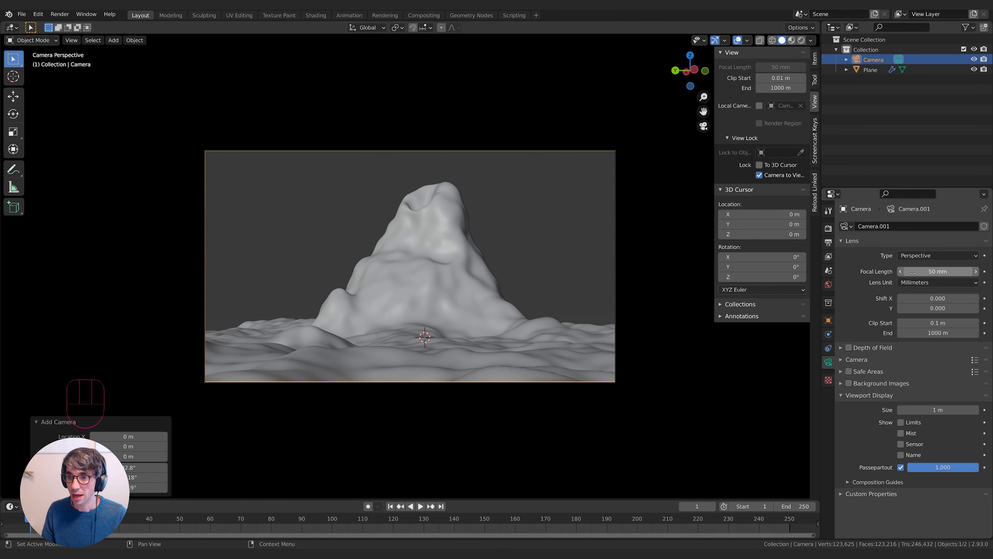
click(938, 270)
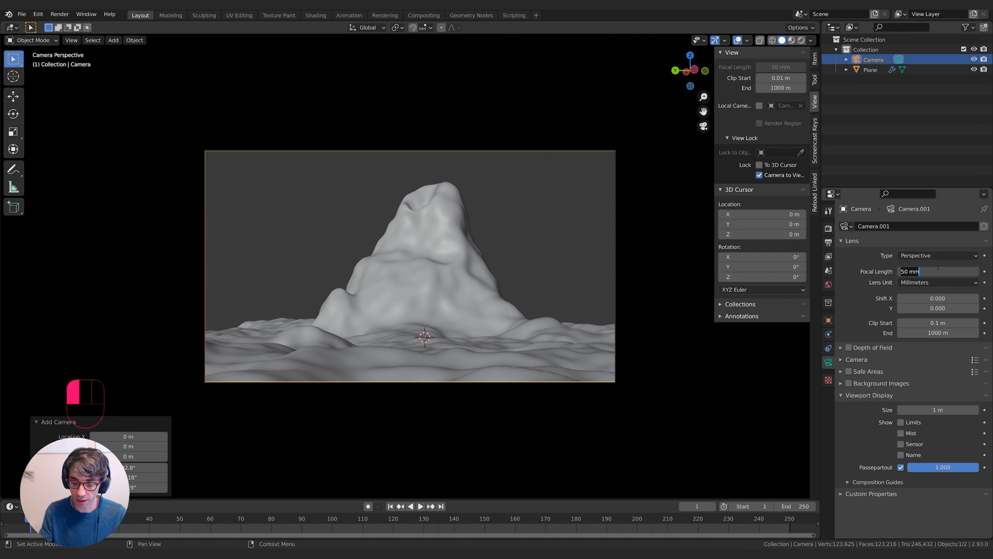
text(24)
key(Return)
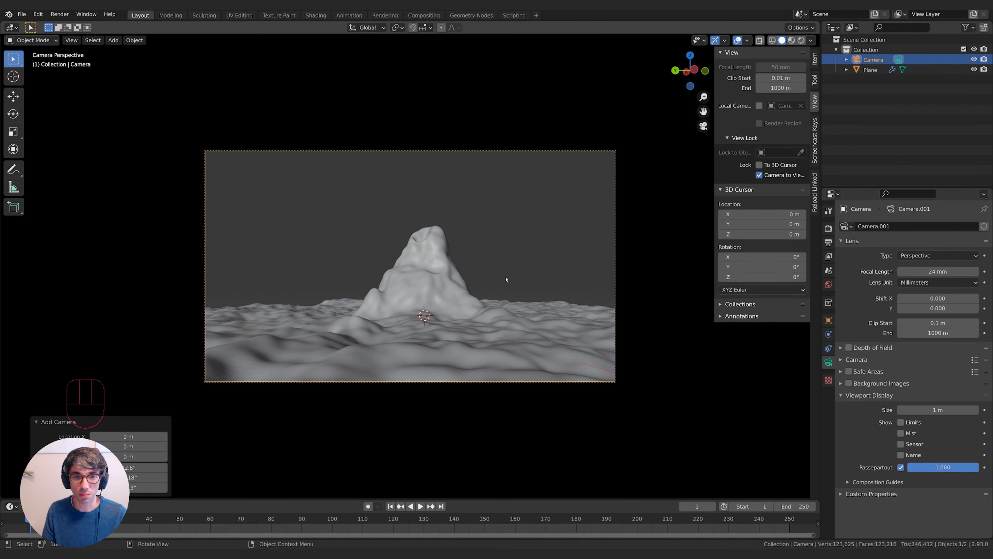
middle_drag(506, 280, 519, 279)
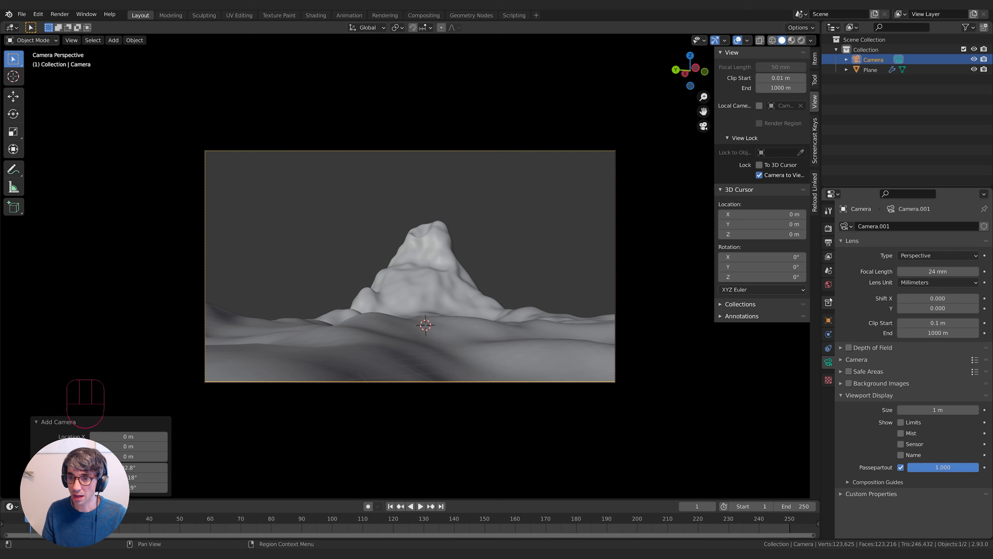
- Set the render's horizontal resolution to 2538 px and reframe the camera so the volcano sits in the wide image
click(828, 243)
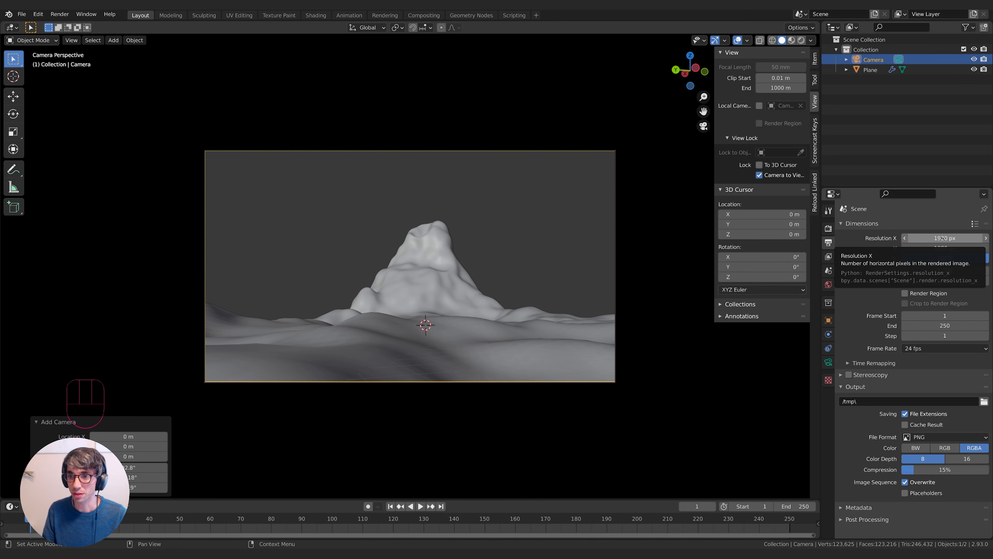
click(953, 235)
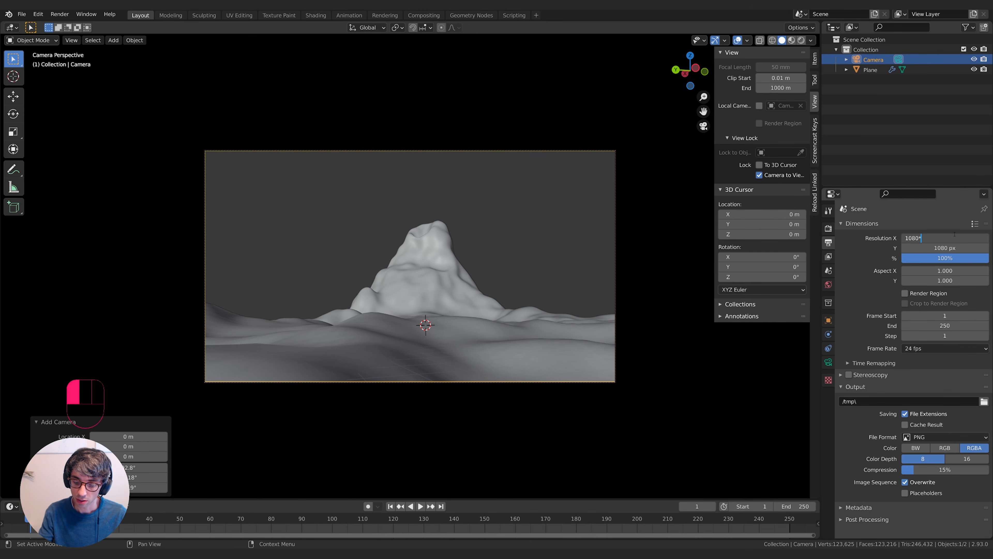
key(Return)
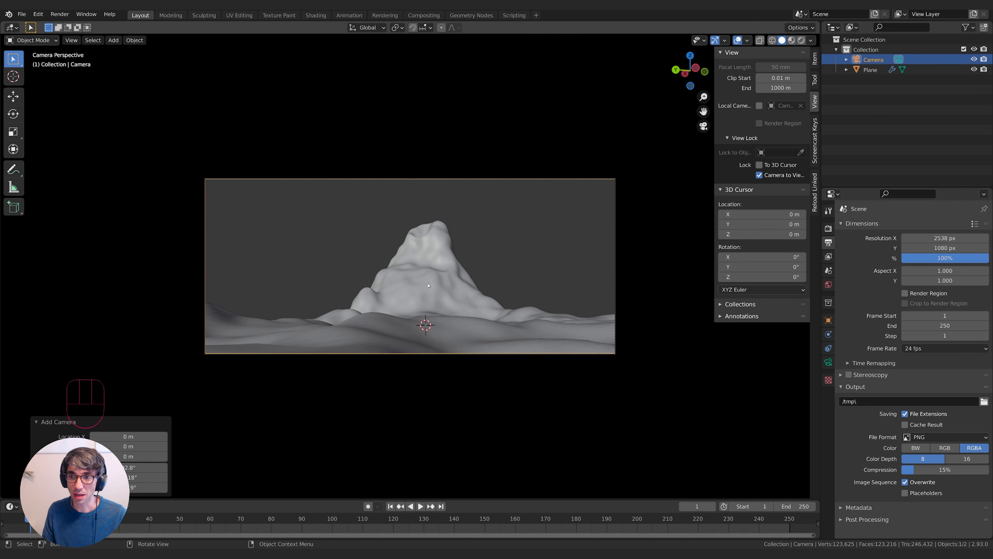
middle_drag(483, 273, 488, 273)
mouse_move(488, 272)
shift+middle_down()
mouse_move(519, 272)
mouse_move(505, 274)
shift+middle_up()
scroll(490, 268, down, 1)
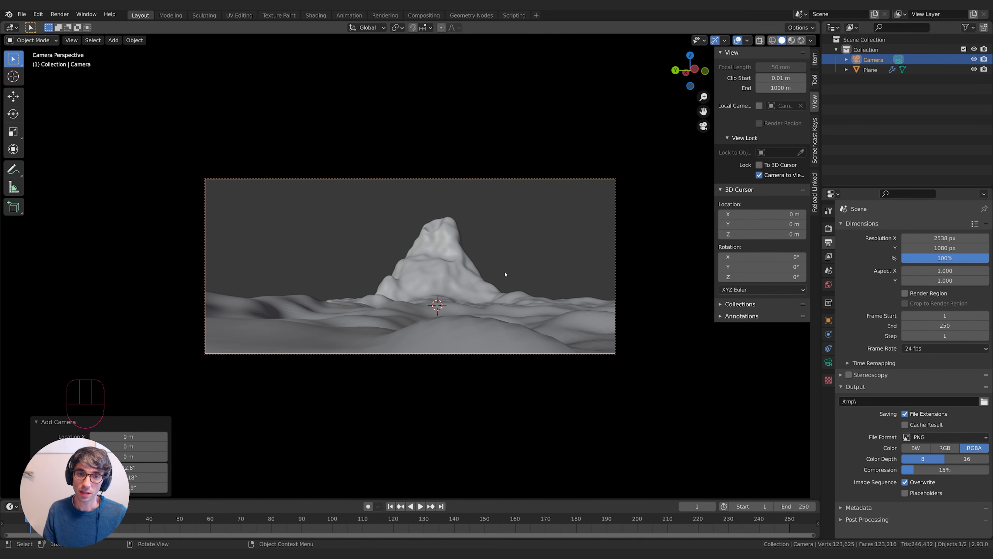
- Unlock the camera from the view, hide the sidebar and enlarge the camera frame in the viewport
click(758, 175)
drag(716, 172, 823, 173)
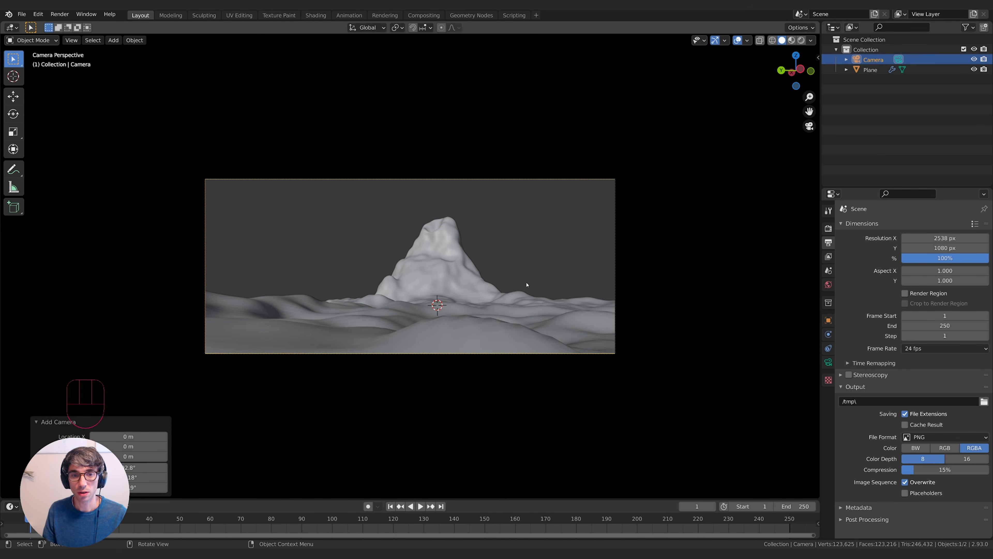
scroll(528, 286, up, 2)
shift+middle_drag(576, 271, 567, 262)
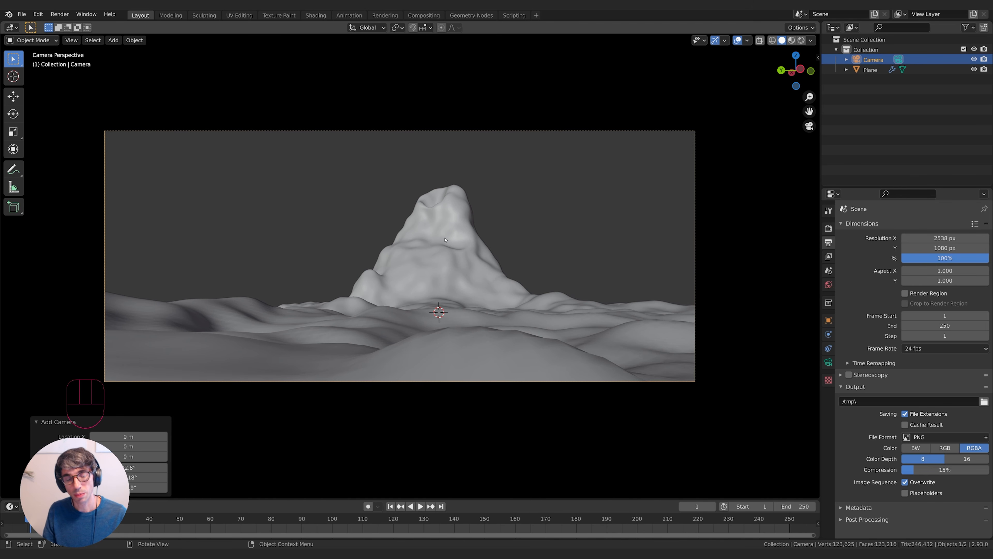
- Raise four crater rim vertices of the volcano about 3.3 m vertically in Edit Mode, using smooth proportional editing with size 7.40
click(445, 239)
key(Tab)
click(437, 187)
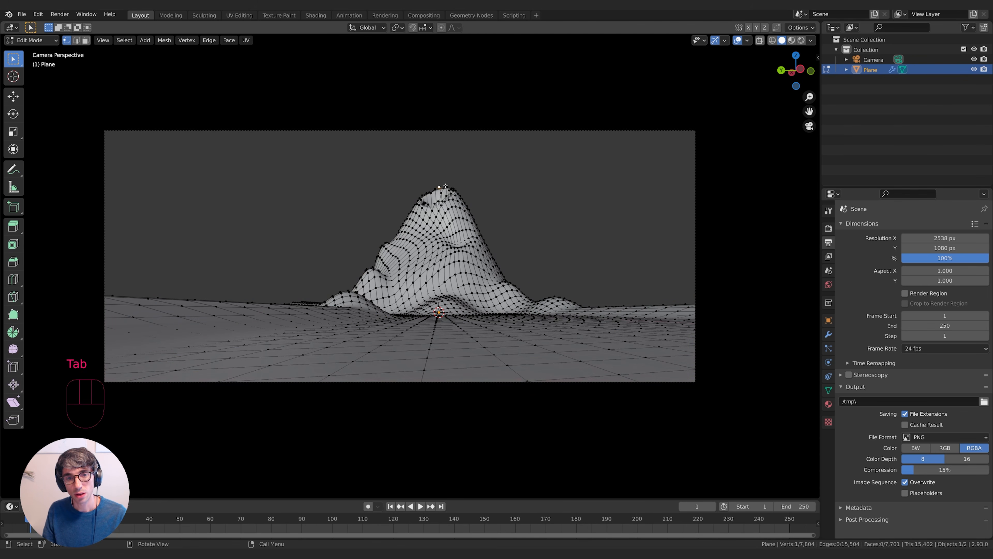
shift+click(429, 205)
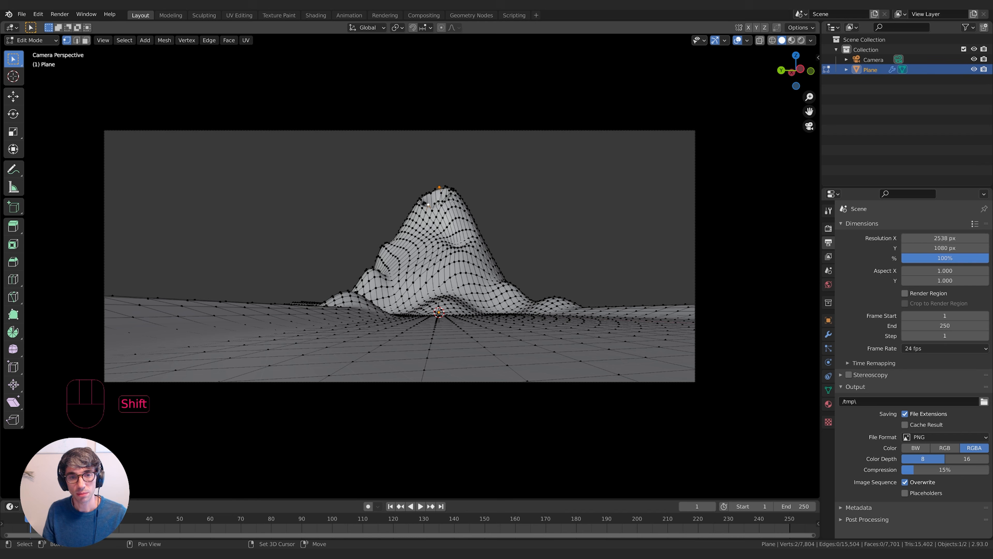
shift+click(452, 193)
shift+click(421, 195)
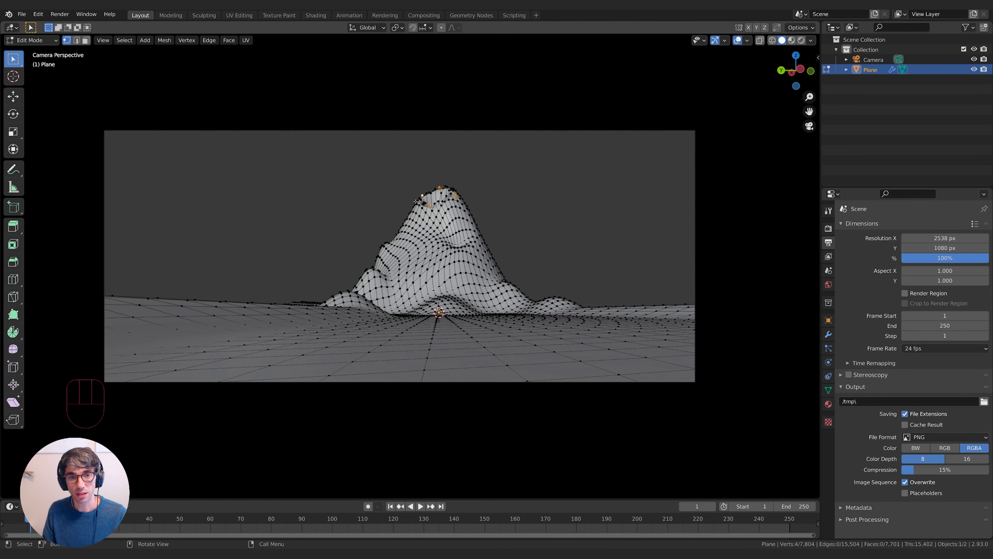
click(444, 30)
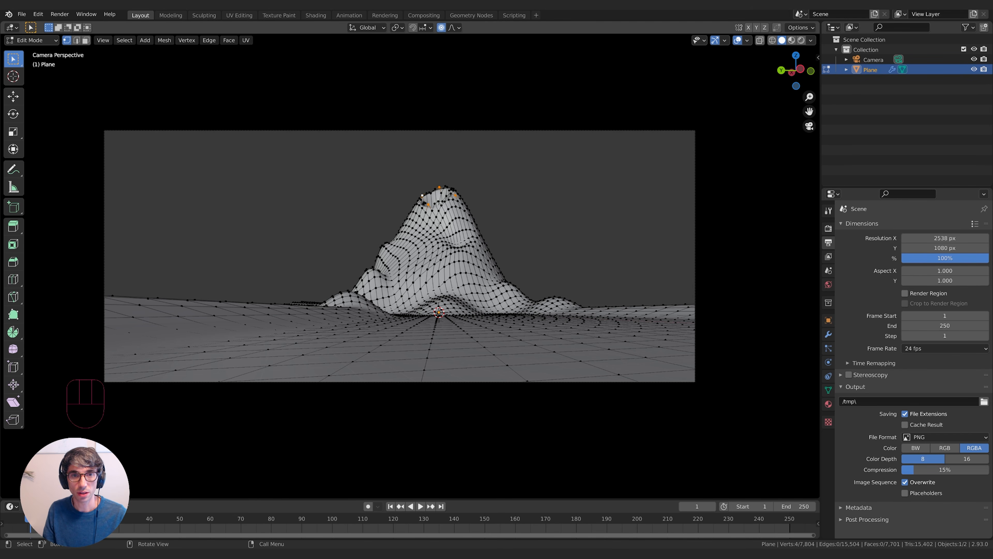
key(g)
key(z)
scroll(441, 209, up, 4)
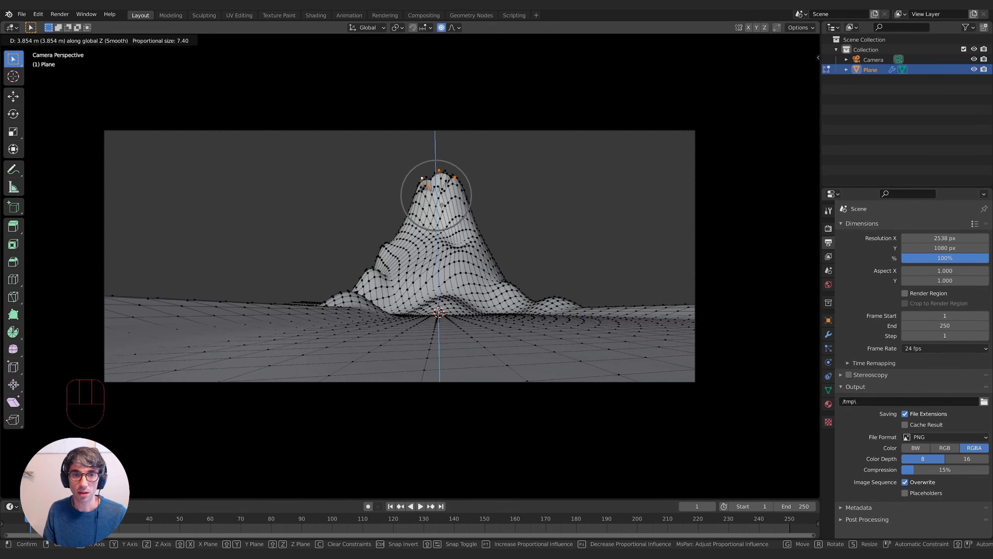
click(442, 204)
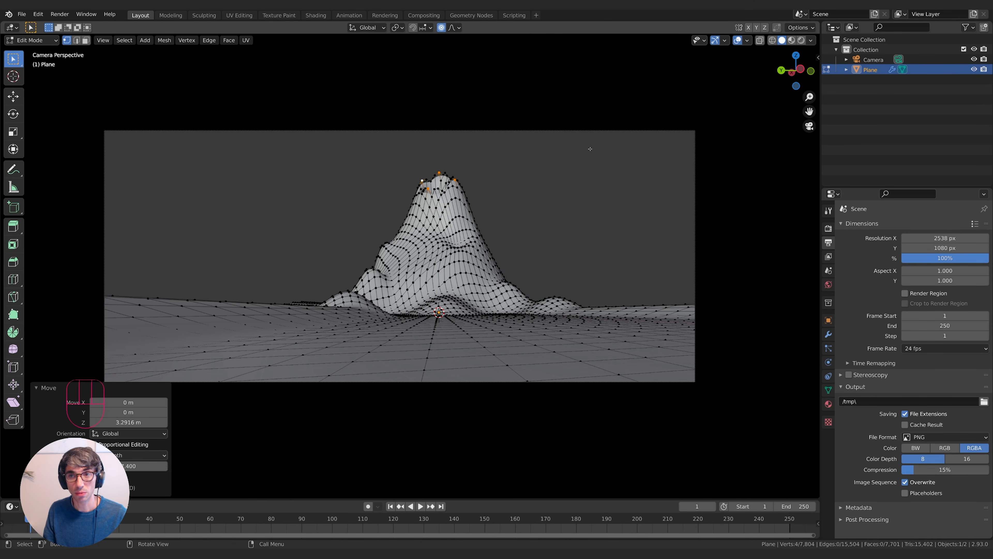
- Hide the viewport overlays and fine-tune the crater rim's height, finishing with an upward move of about 1.35 m at proportional size 11.92
click(738, 41)
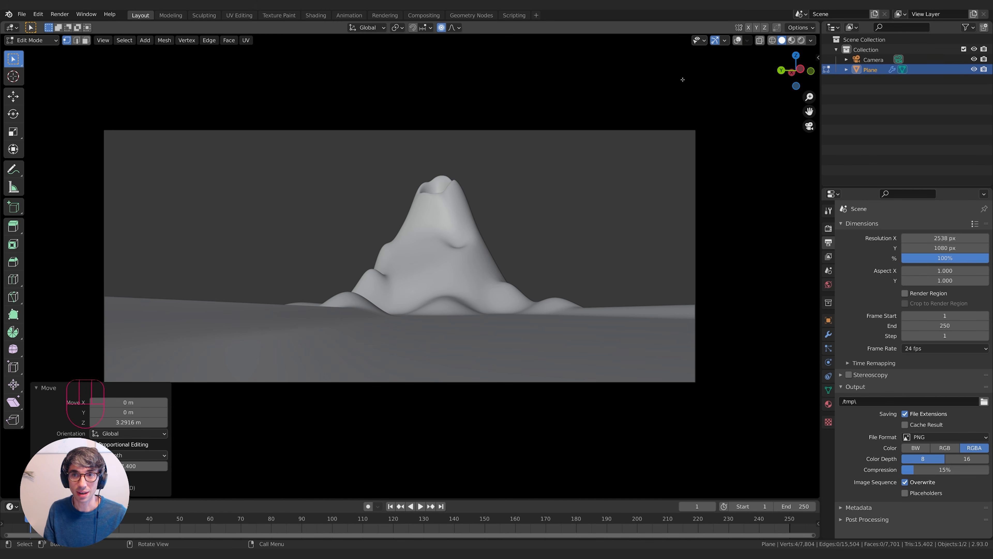
key(g)
key(z)
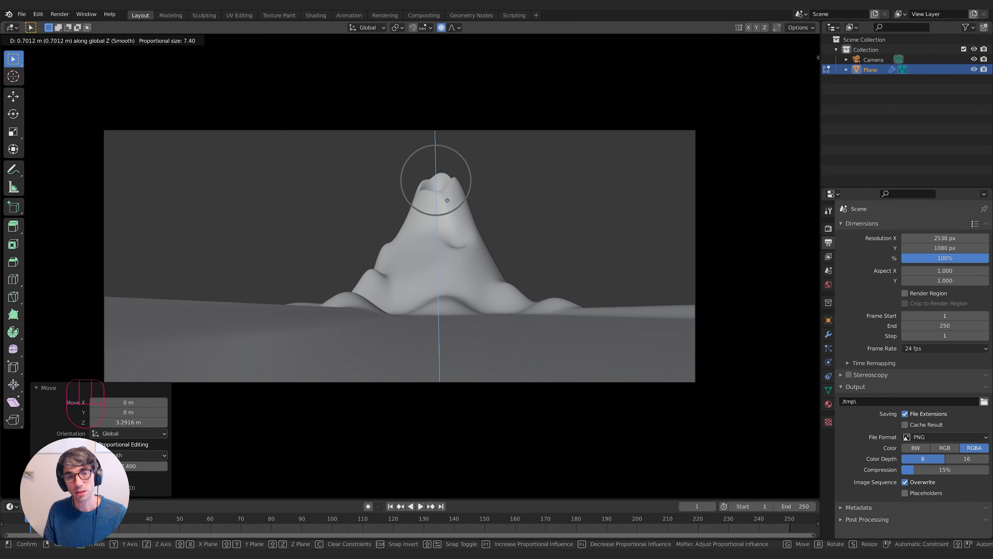
click(448, 201)
key(g)
key(z)
scroll(446, 191, down, 5)
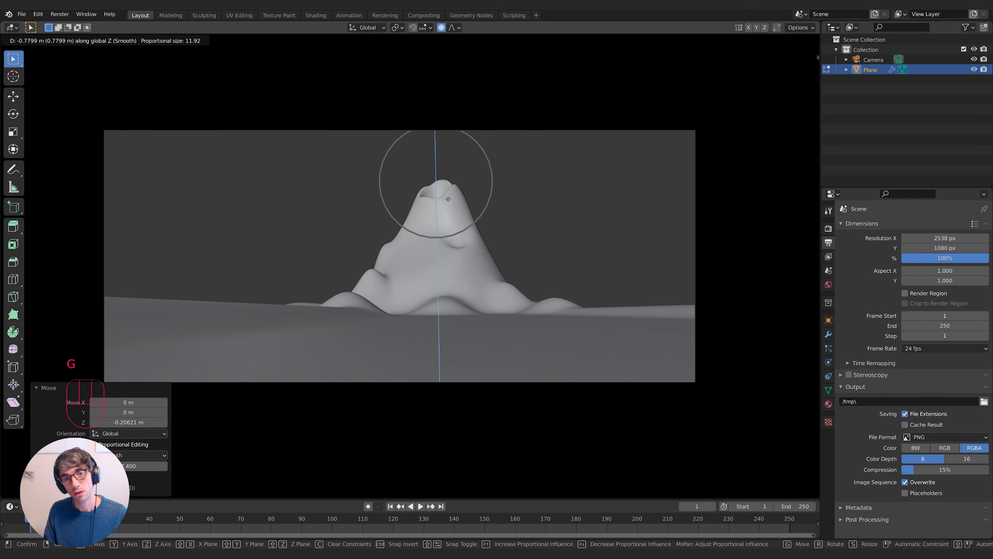
click(446, 183)
key(r)
right_click(449, 185)
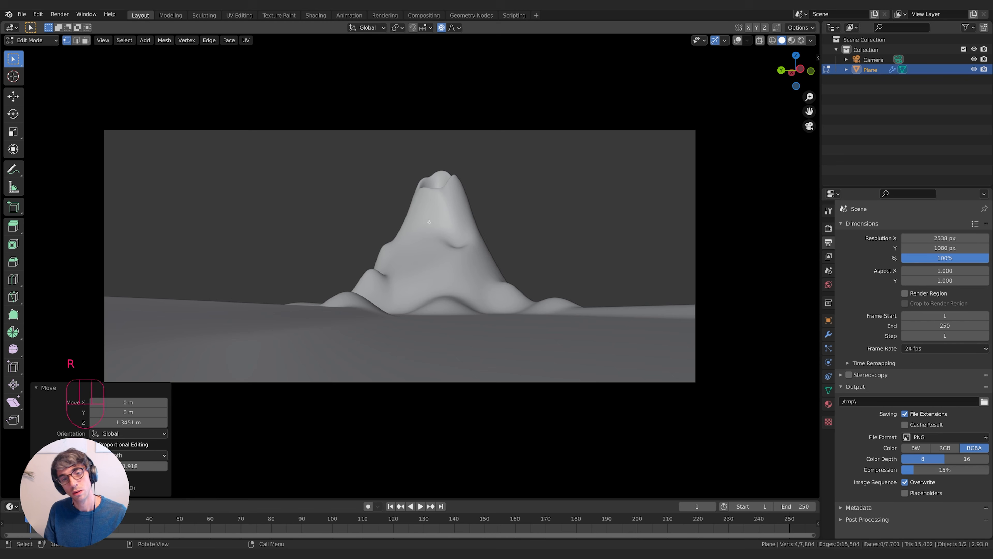
- Raise a point on the volcano's upper front slope about 2.6 m vertically with proportional size 3.80
key(g)
key(z)
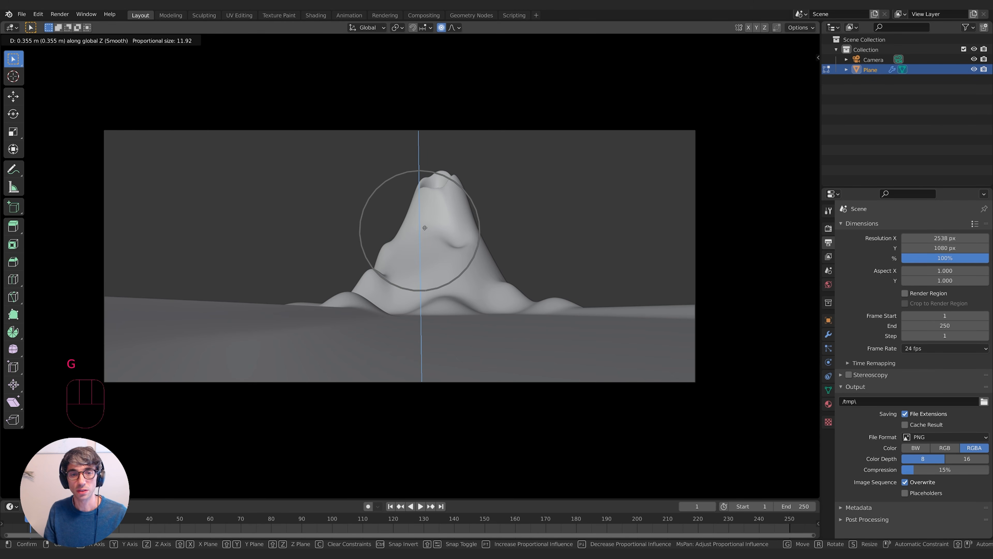
scroll(425, 216, up, 12)
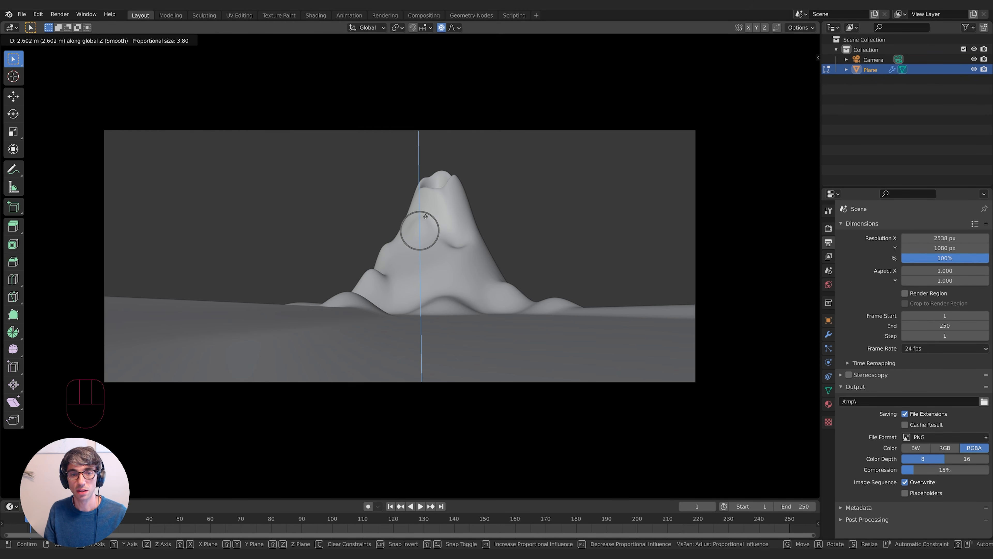
click(426, 217)
- Reshape the volcano's right slope by raising points vertically at proportional size 3.80, then return to Object Mode
scroll(425, 216, up, 1)
key(g)
key(z)
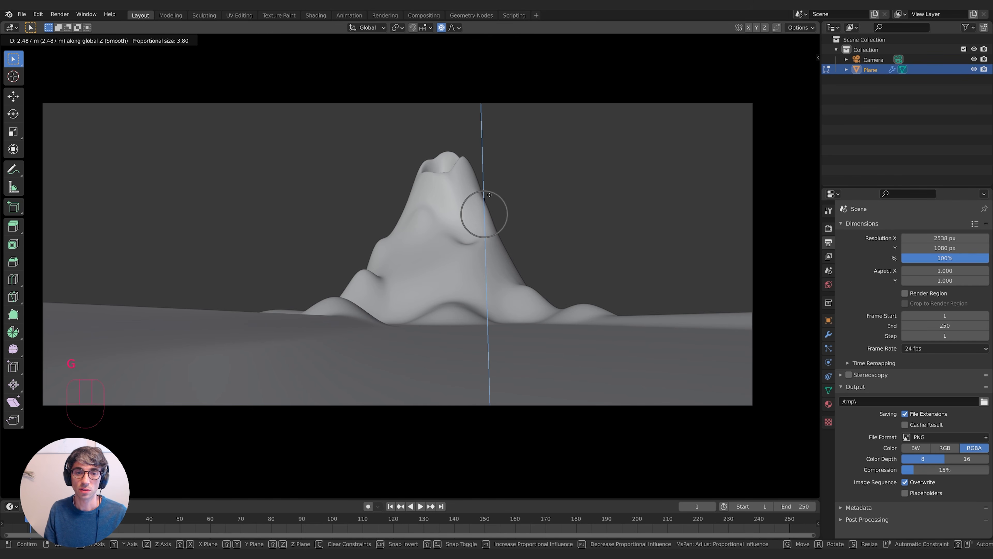
click(487, 190)
key(g)
middle_click(506, 256)
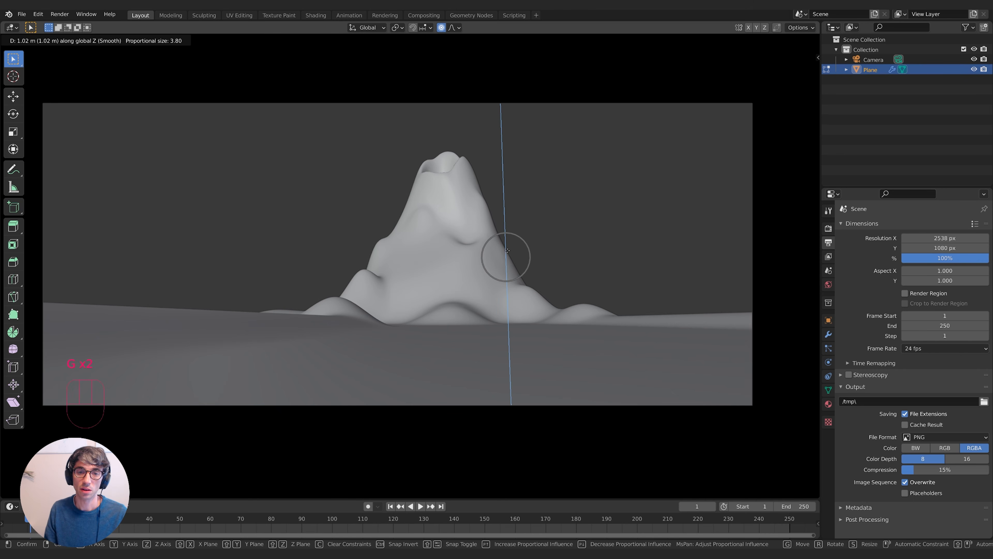
click(545, 262)
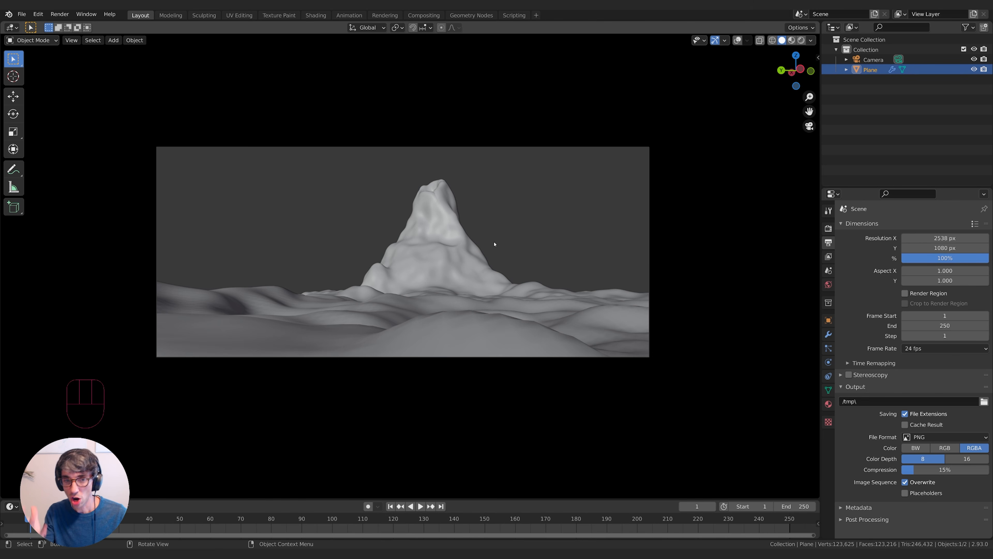
- Split the 3D viewport into two side-by-side views, with the new one about a third of the width
drag(483, 250, 215, 459)
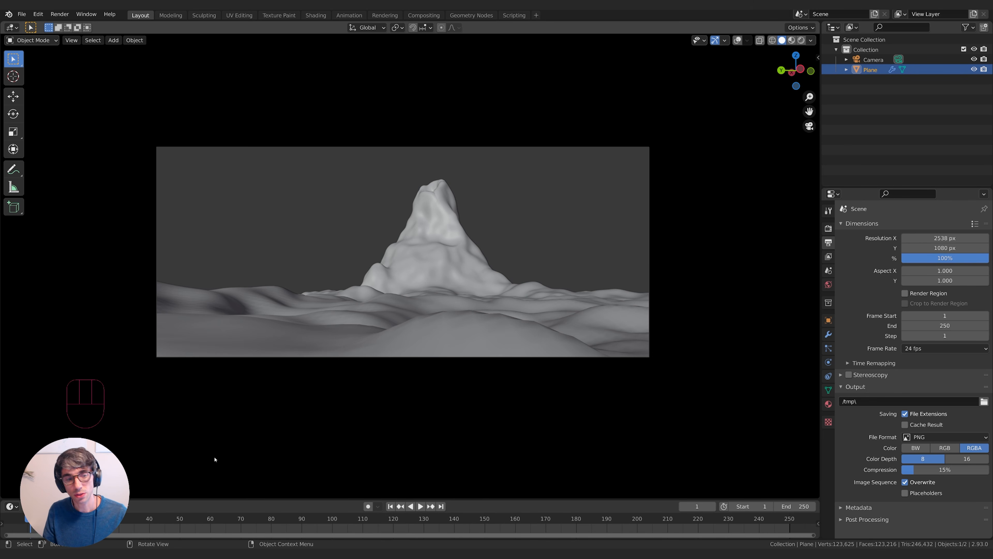
drag(2, 497, 279, 391)
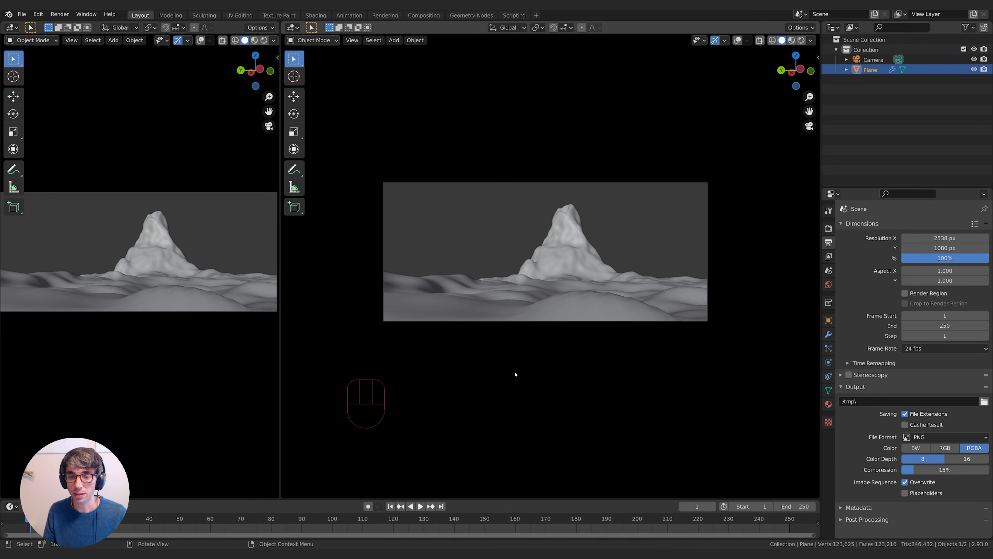
- Rename the terrain plane object as Volcano
double_click(870, 69)
text(Volcano)
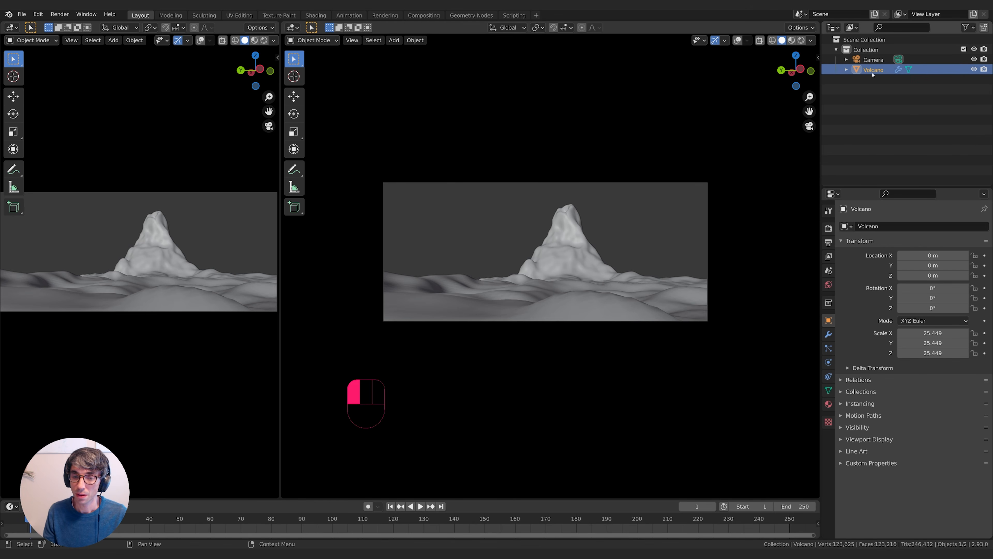
click(793, 321)
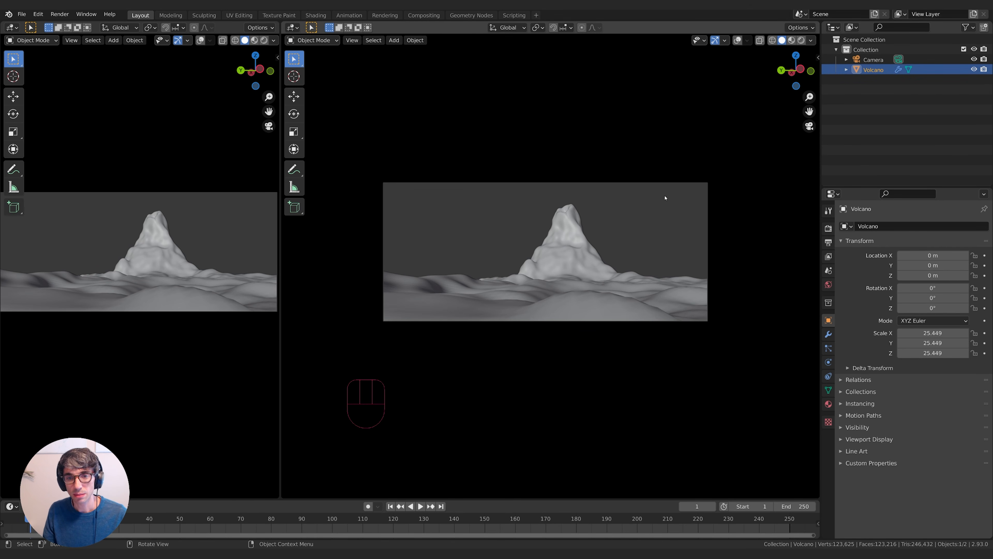
- Enable Ambient Occlusion, Bloom and Screen Space Reflections for Eevee, and switch the larger viewport to rendered shading
click(828, 228)
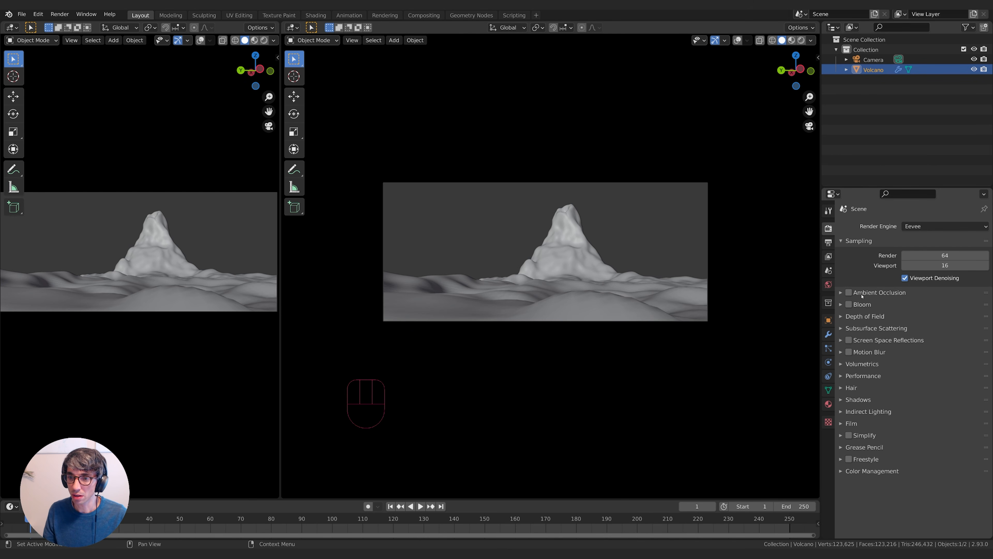
click(849, 292)
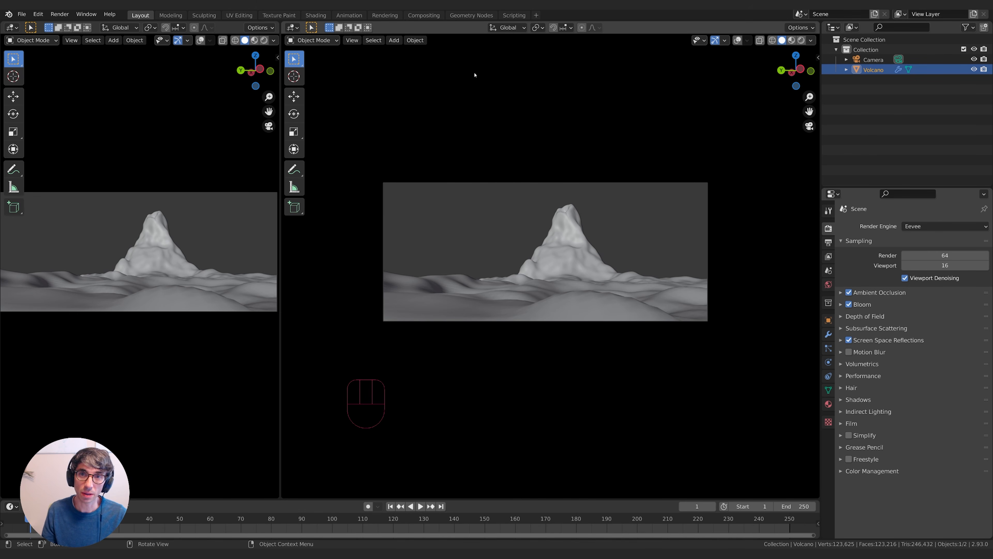
click(801, 41)
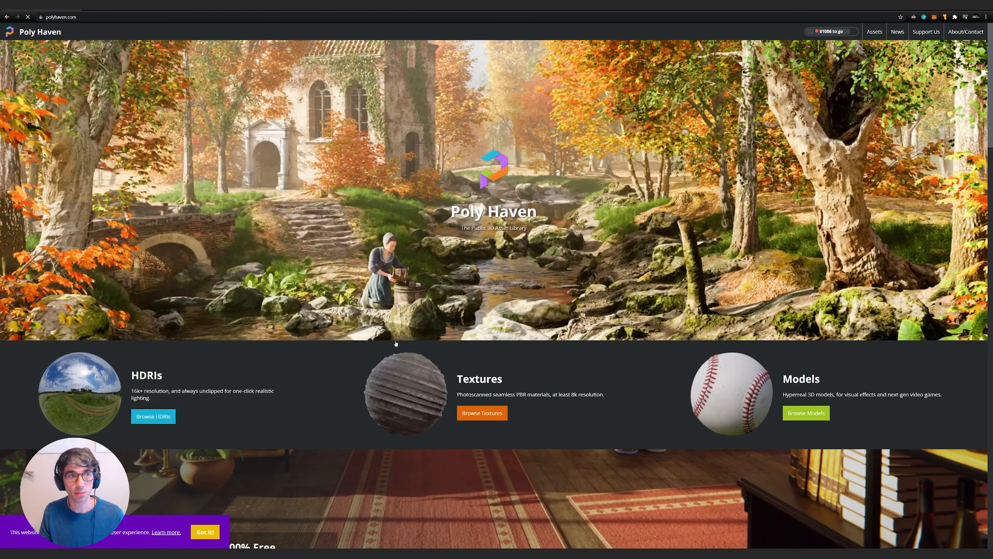
- Open Poly Haven's HDRI library and filter it to the Sunrise-Sunset category
click(92, 389)
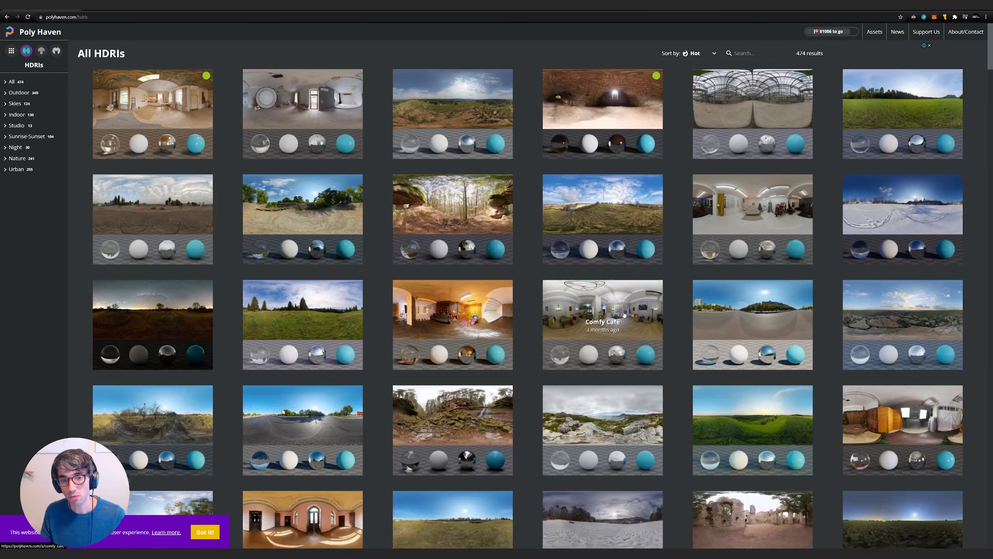
scroll(625, 311, down, 4)
scroll(624, 311, up, 3)
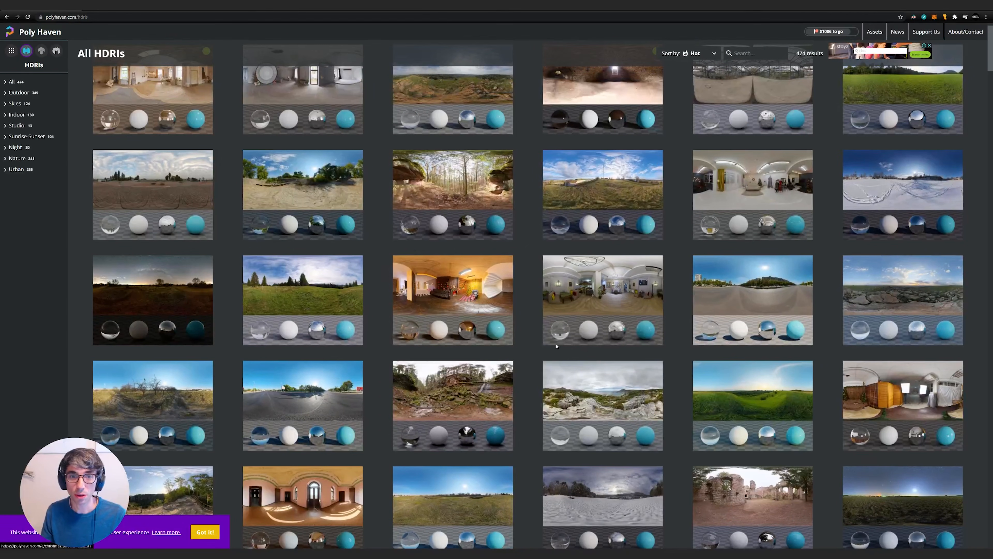
scroll(726, 300, up, 1)
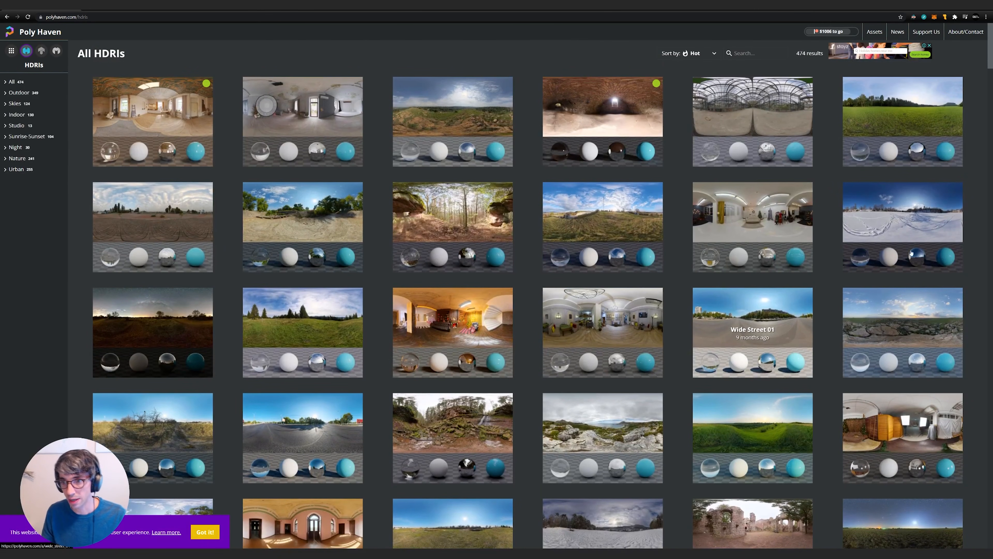
scroll(533, 345, down, 5)
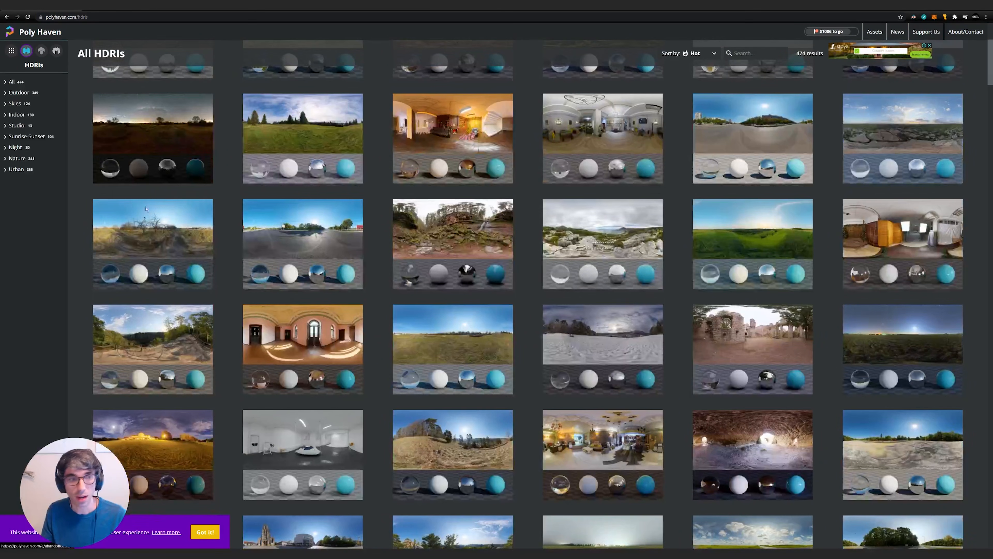
click(26, 136)
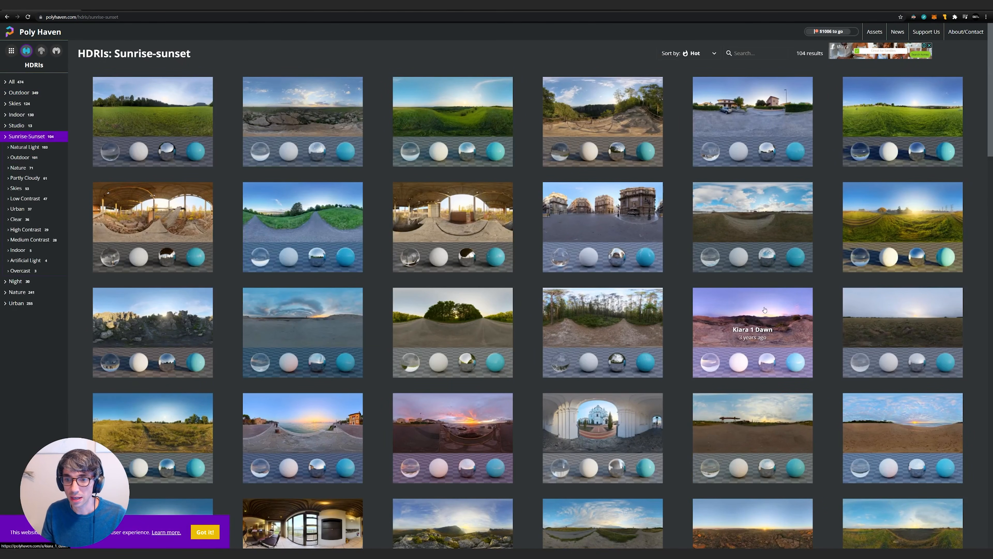
- Browse the Sunrise-Sunset HDRIs for a dramatic sky that suits the volcano scene
scroll(761, 302, down, 5)
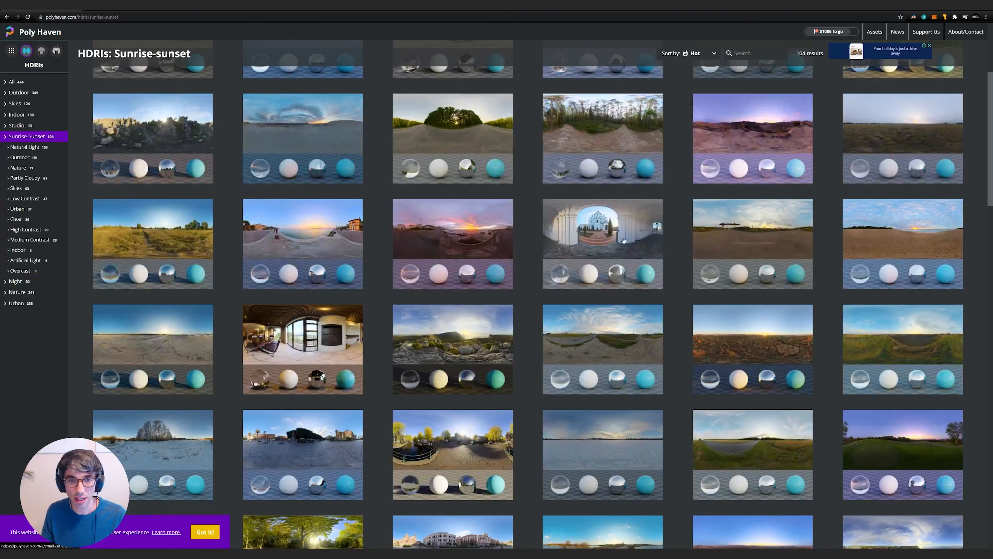
scroll(514, 236, down, 6)
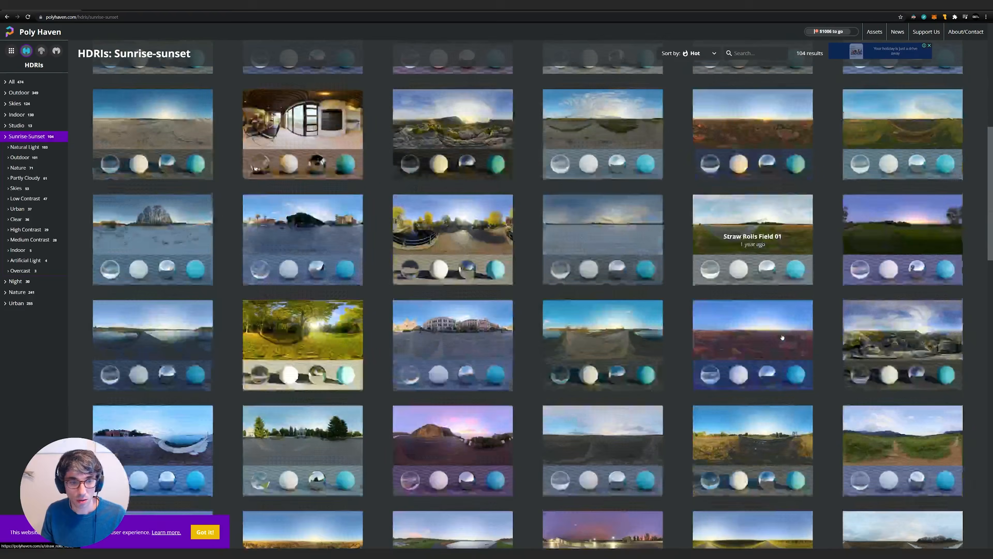
scroll(782, 336, down, 2)
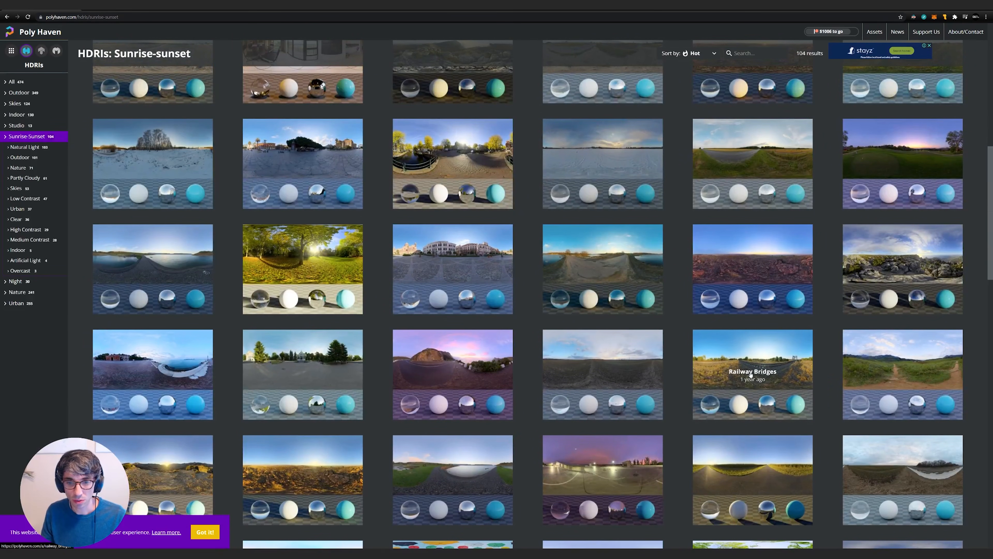
scroll(749, 375, down, 7)
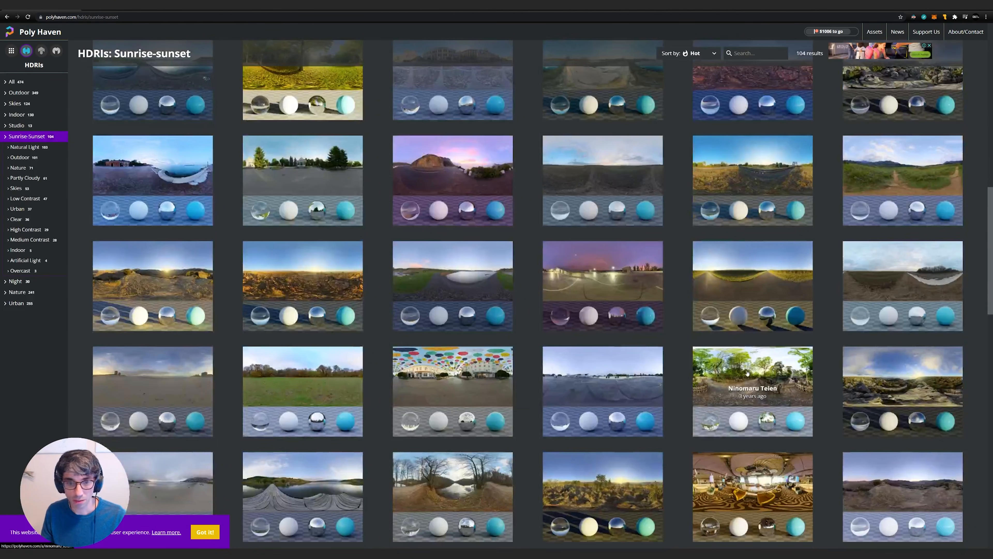
scroll(747, 372, down, 5)
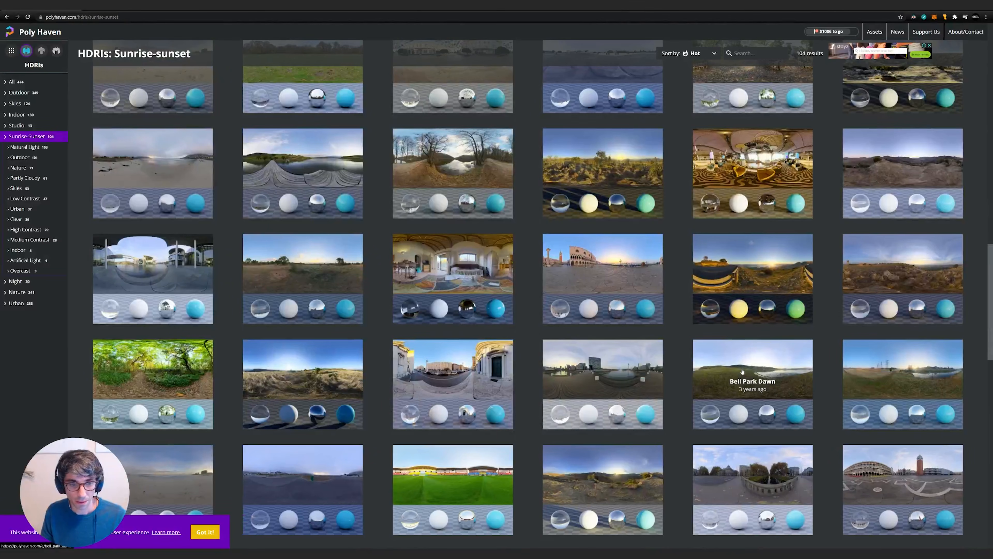
scroll(743, 371, down, 4)
scroll(742, 371, down, 6)
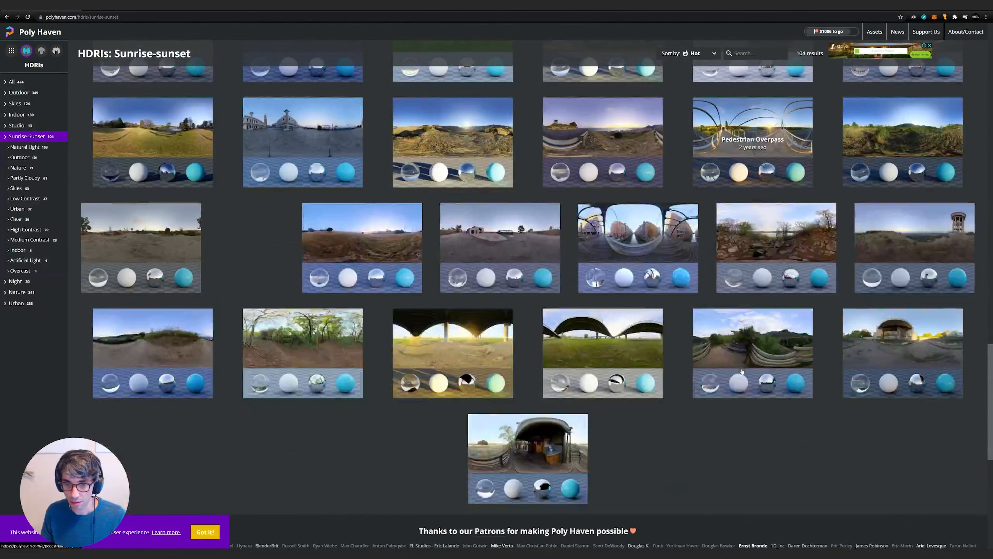
scroll(742, 371, up, 20)
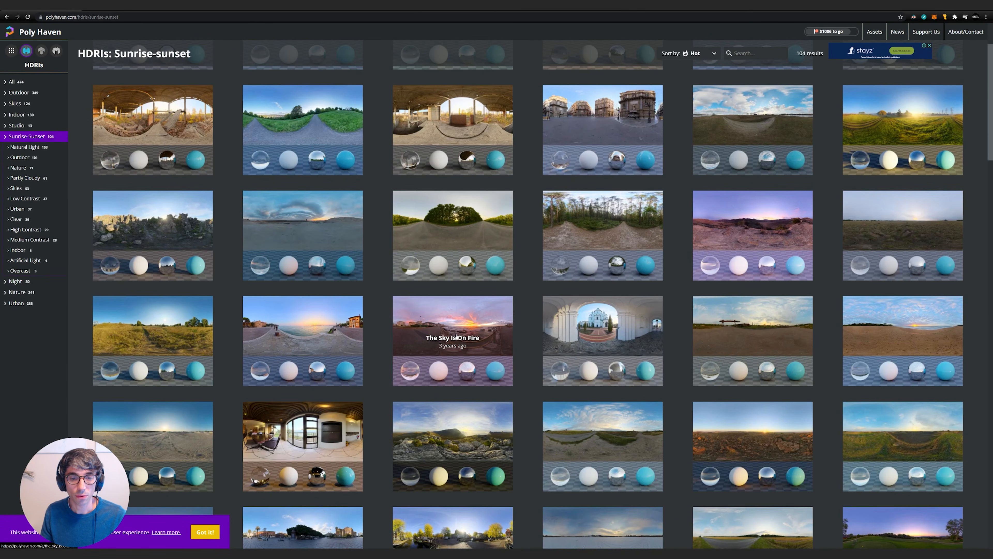
- Download the HDRI The Sky Is On Fire at 1K resolution in EXR format
click(473, 325)
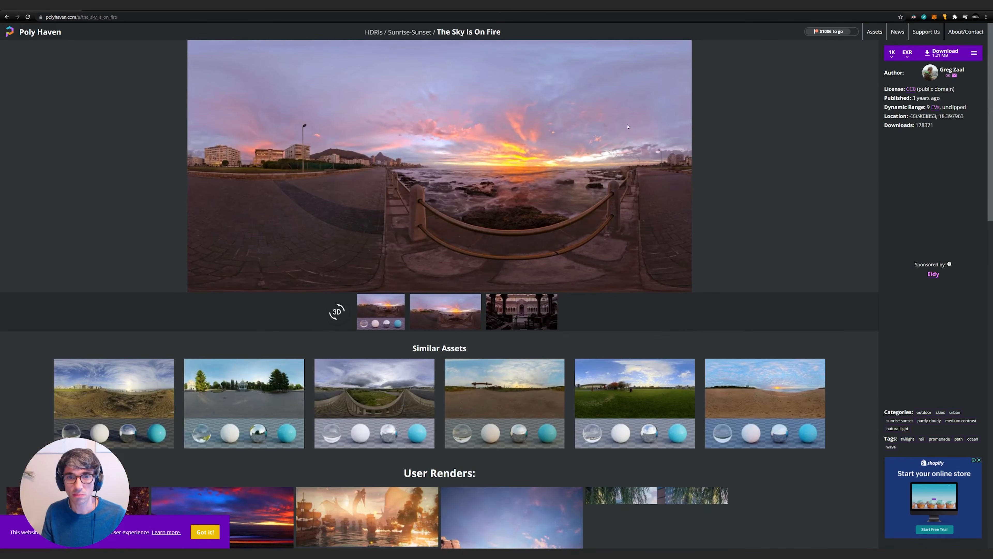
click(892, 57)
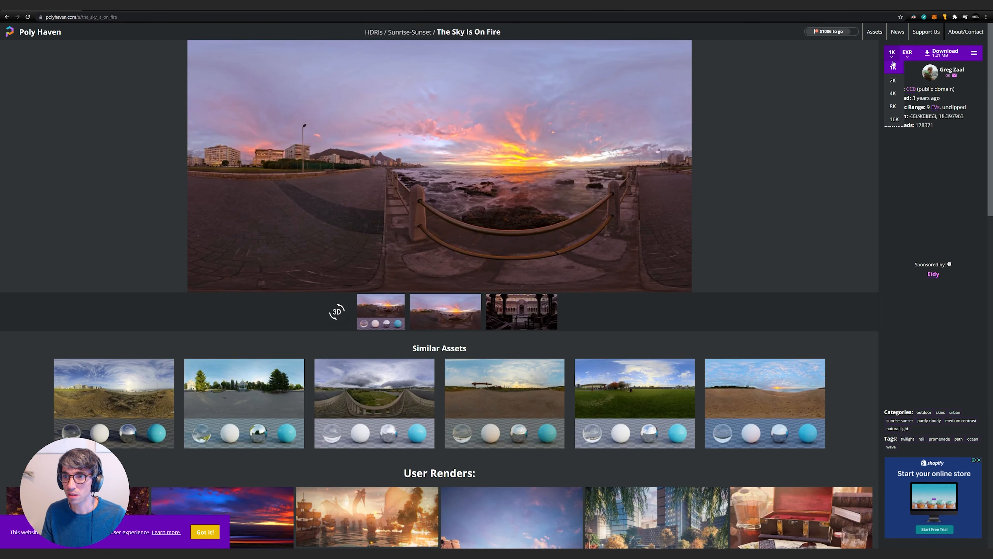
click(892, 52)
click(920, 55)
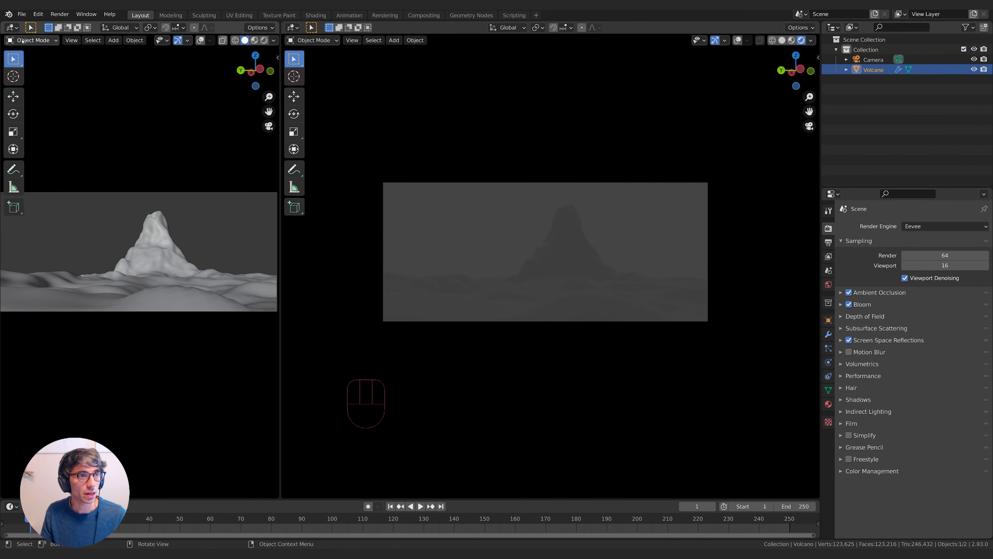
- Switch to Blender and turn the smaller viewport into a Shader Editor showing the World nodes
click(11, 28)
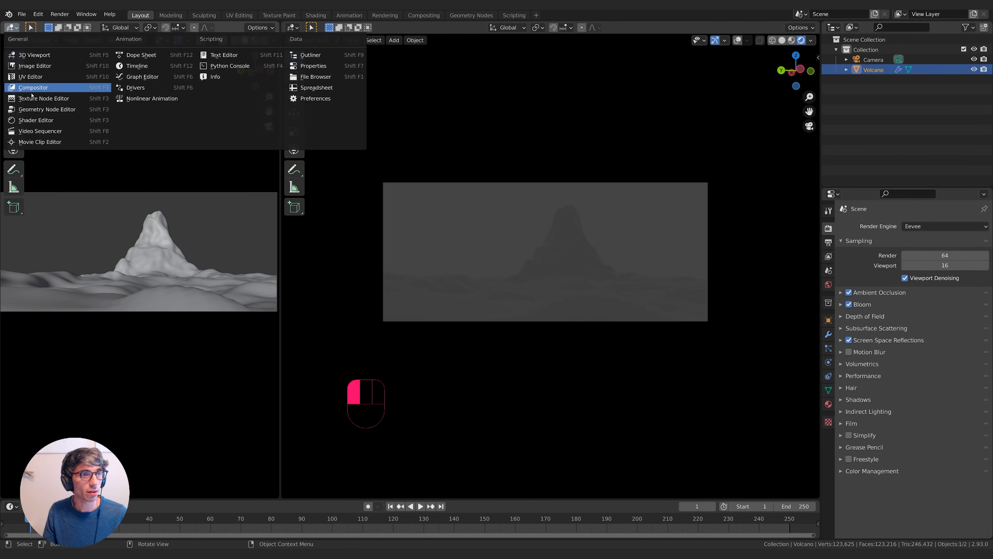
click(39, 120)
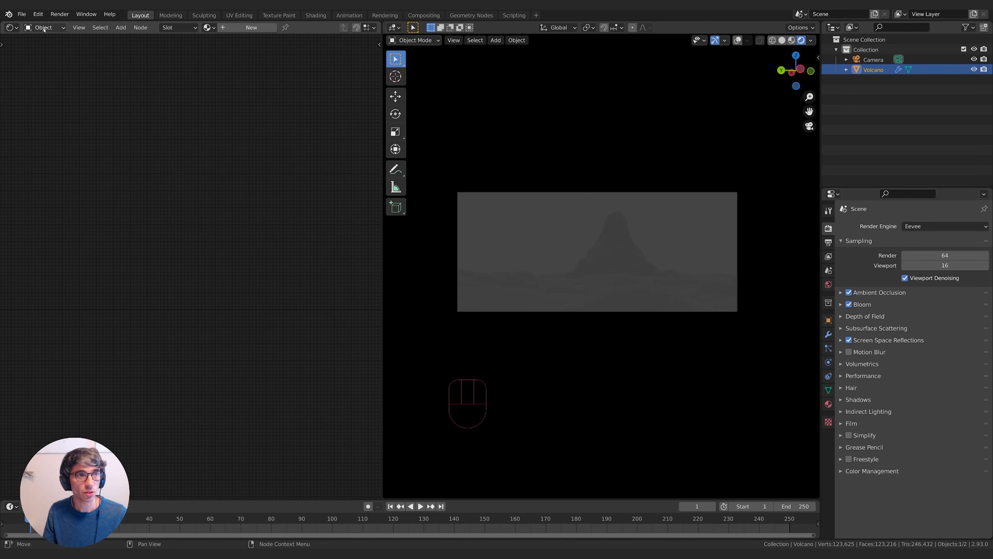
click(43, 28)
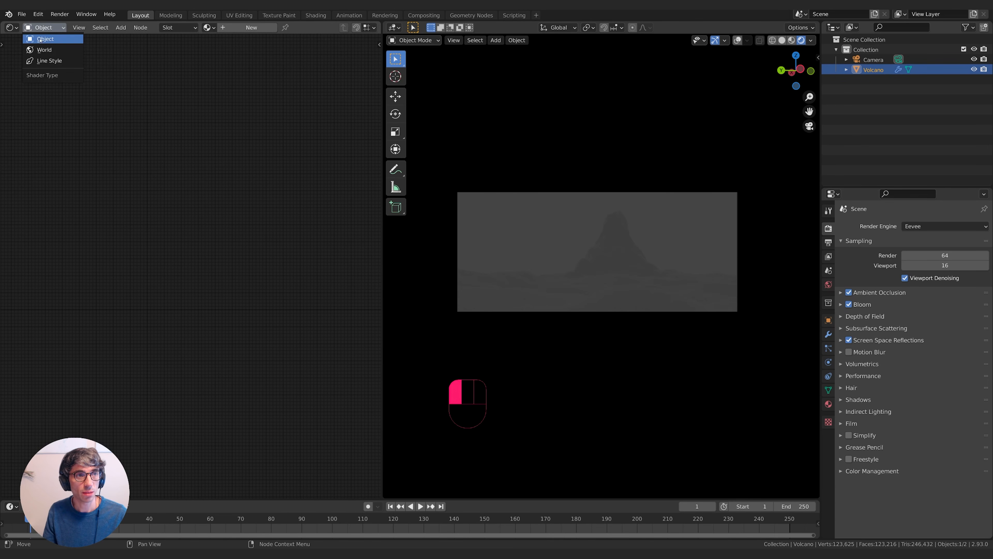
click(46, 51)
scroll(189, 189, up, 4)
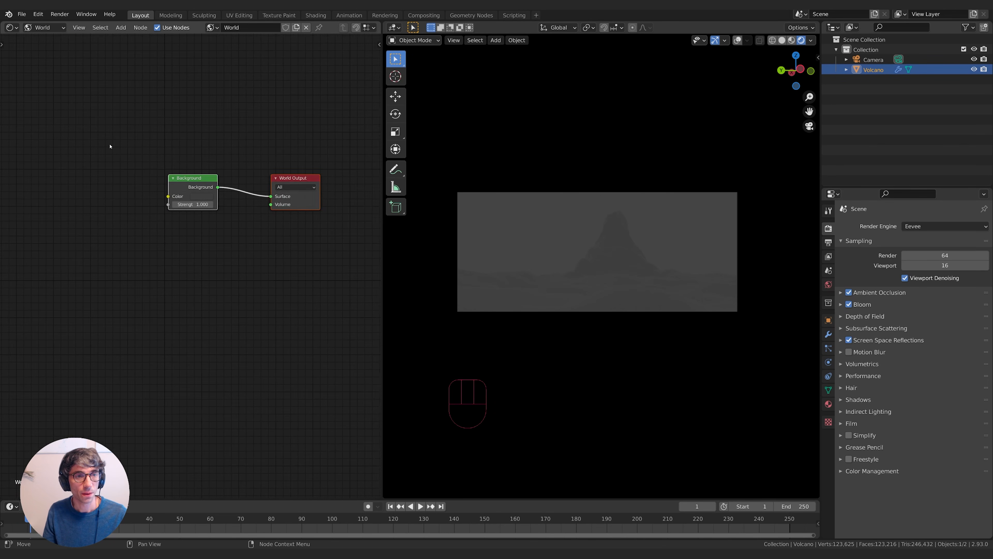
- Add an Environment Texture node in front of the Background node in the World shader
middle_drag(111, 149, 148, 182)
key(shift+a)
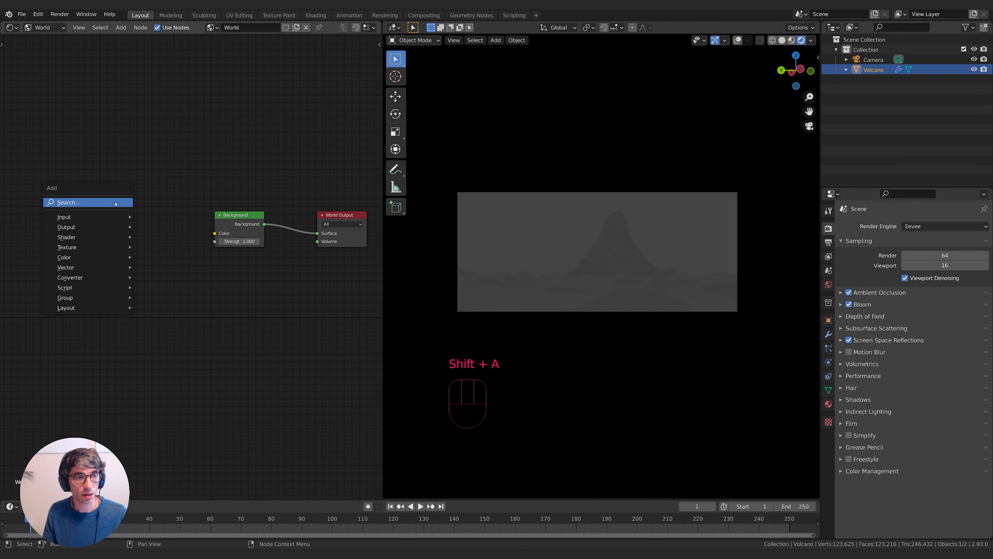
click(112, 203)
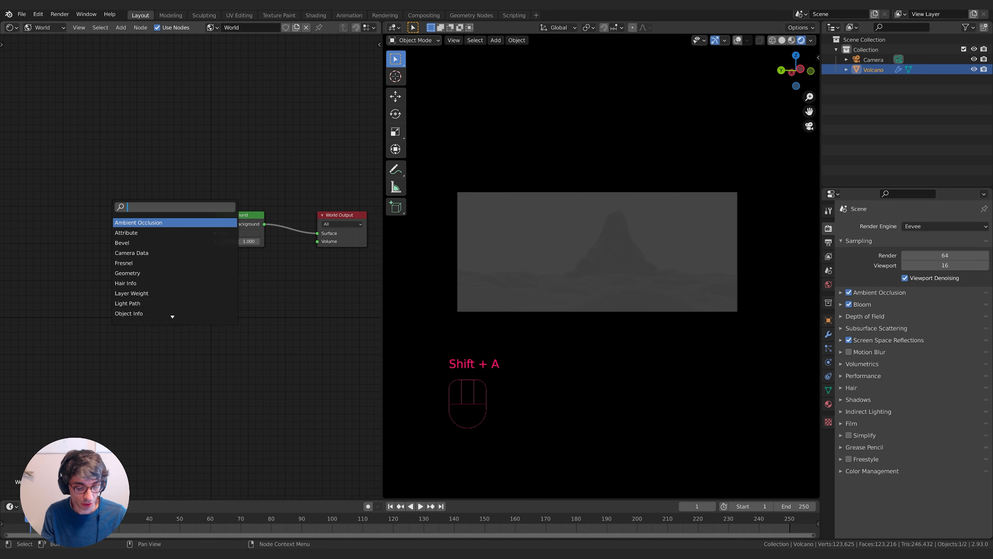
text(env)
key(Return)
click(84, 203)
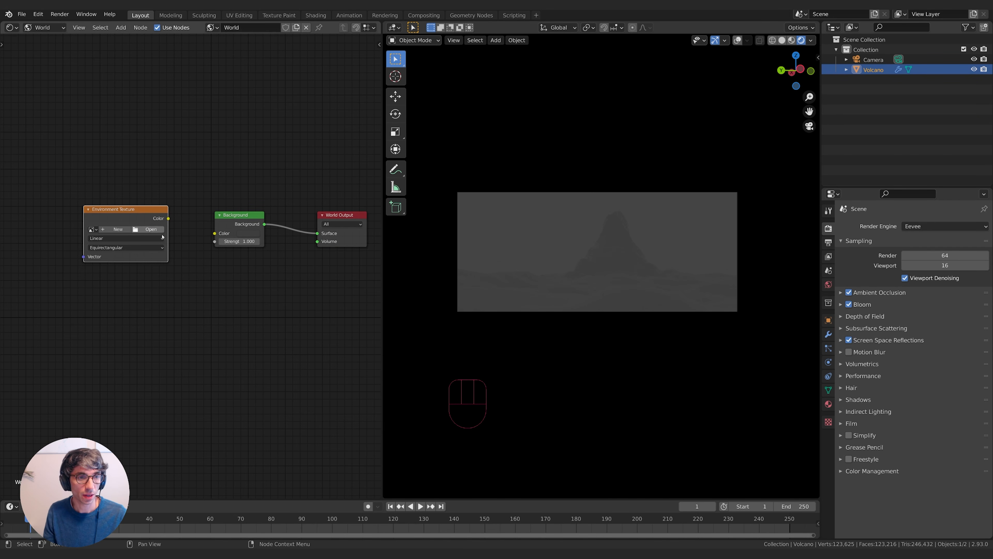
- Load the_sky_is_on_fire_1k.exr into the Environment Texture and connect its Color output to the Background node's Color input
click(151, 228)
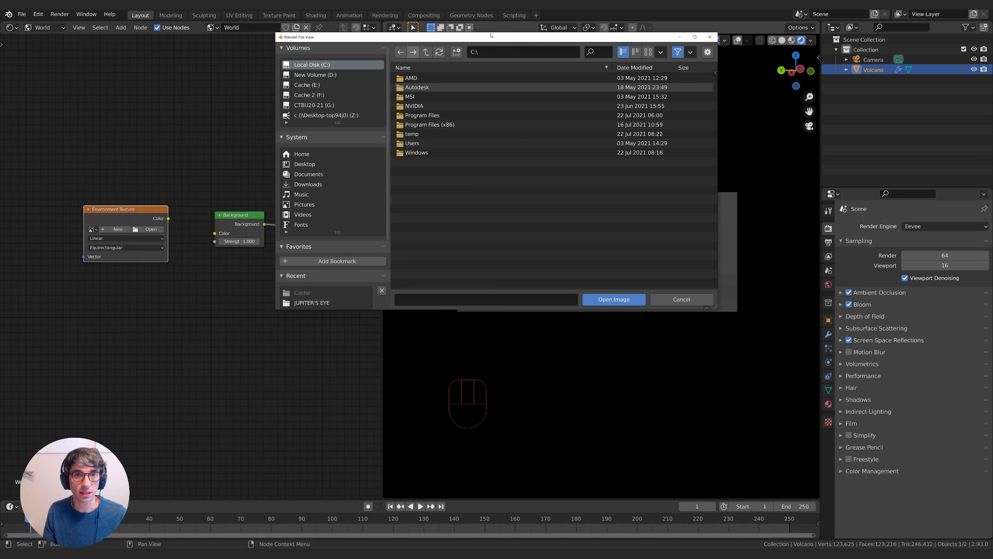
key(Escape)
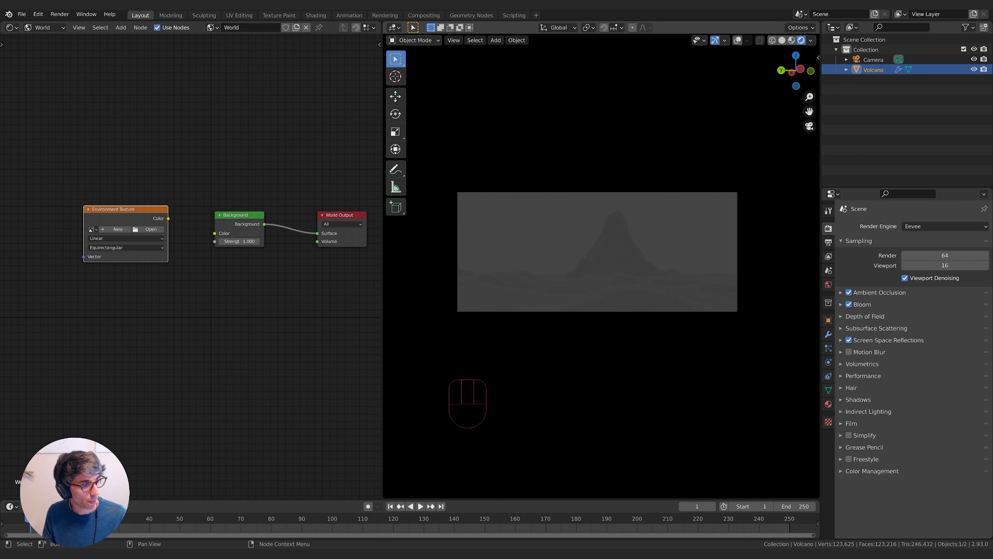
drag(177, 215, 216, 234)
- Try the Filmic Log color space on the environment texture
click(150, 262)
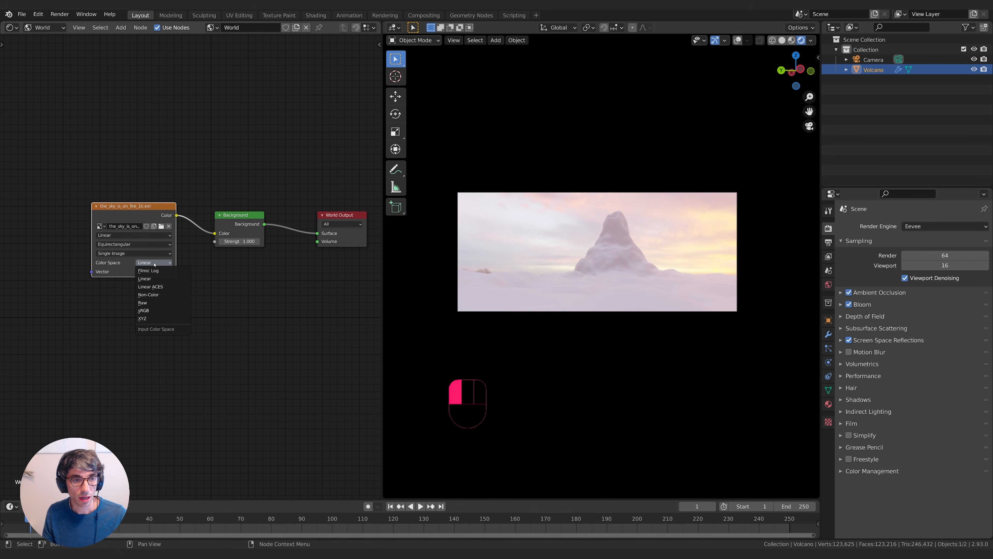
click(162, 271)
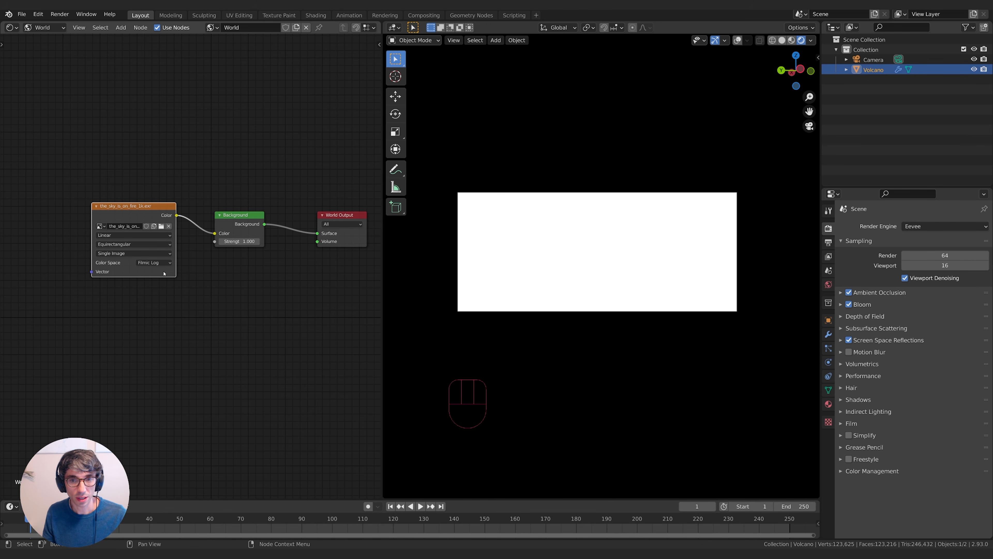
click(162, 263)
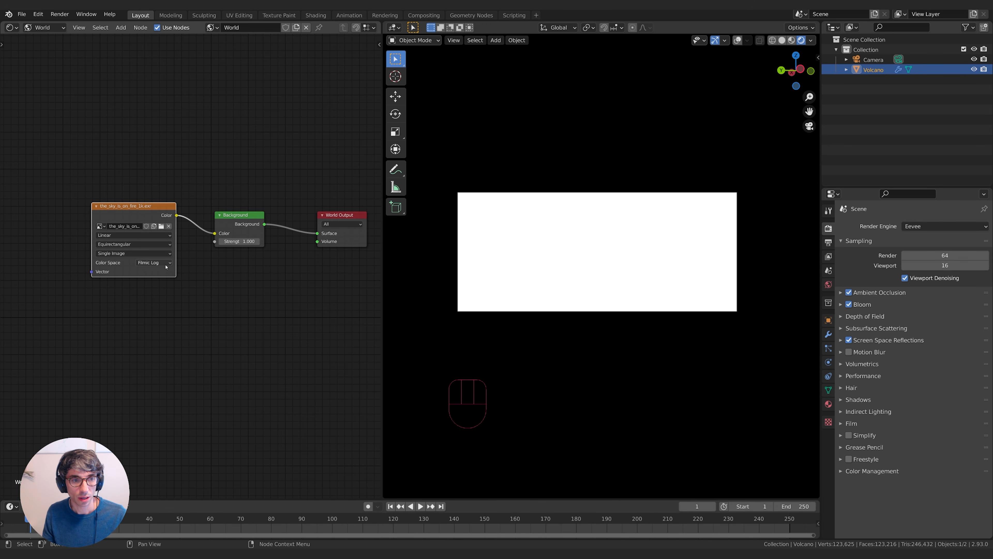
- Return the environment texture's color space to Linear and set the Background strength to 0.020
drag(256, 239, 228, 241)
click(154, 263)
click(154, 271)
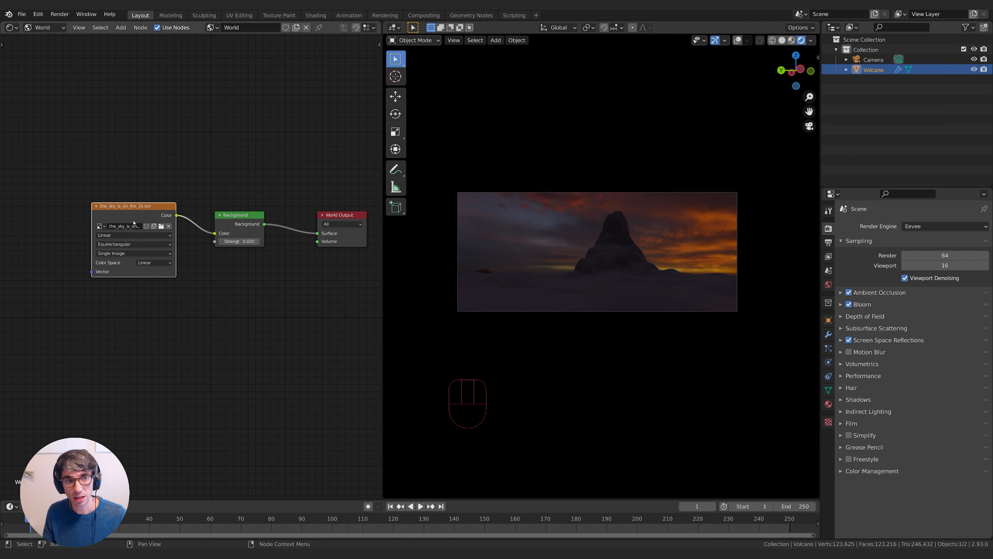
- Add a Texture Coordinate node and connect its Generated output to the environment texture's Vector input
mouse_move(133, 222)
mouse_down()
mouse_move(82, 225)
mouse_move(138, 226)
mouse_up()
middle_drag(143, 150, 287, 172)
key(shift+a)
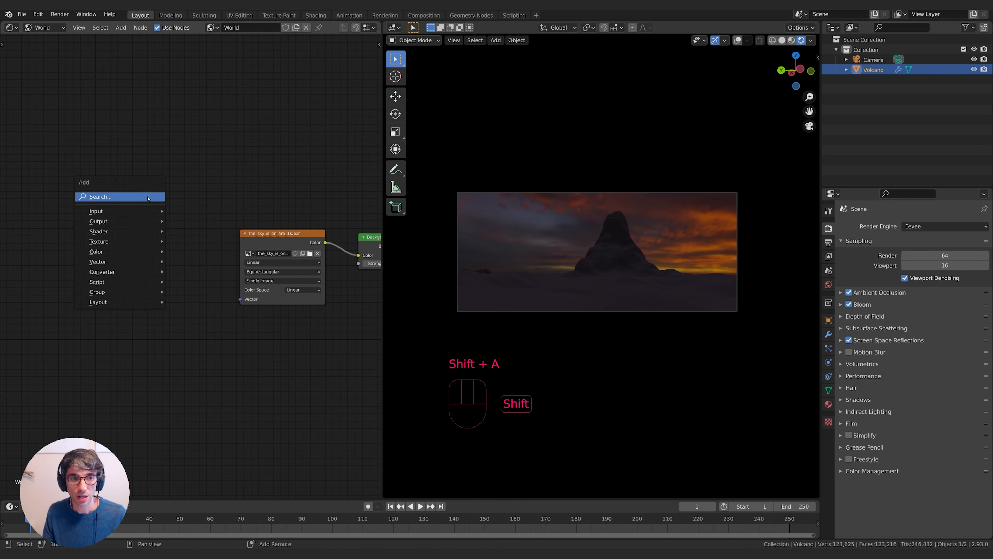
text(t)
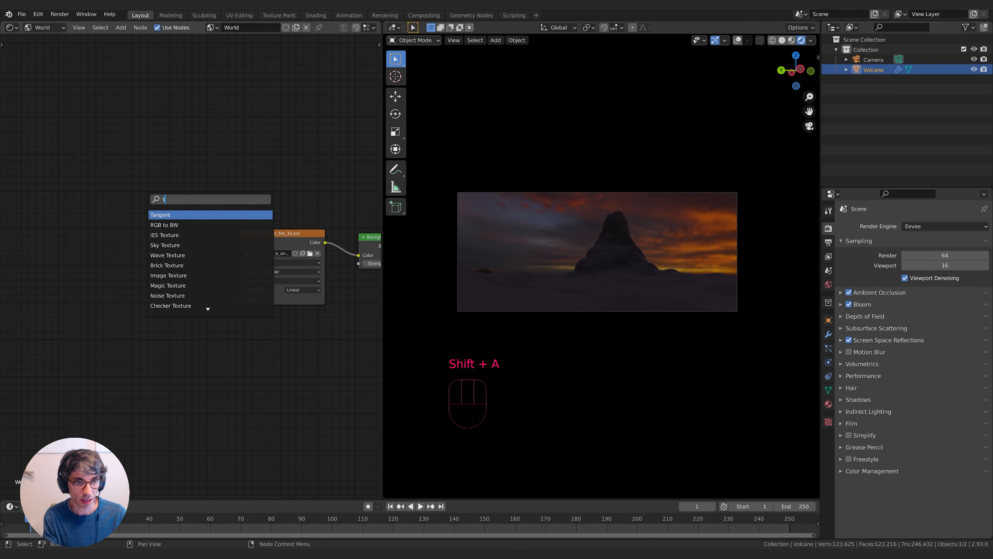
text(exture cor)
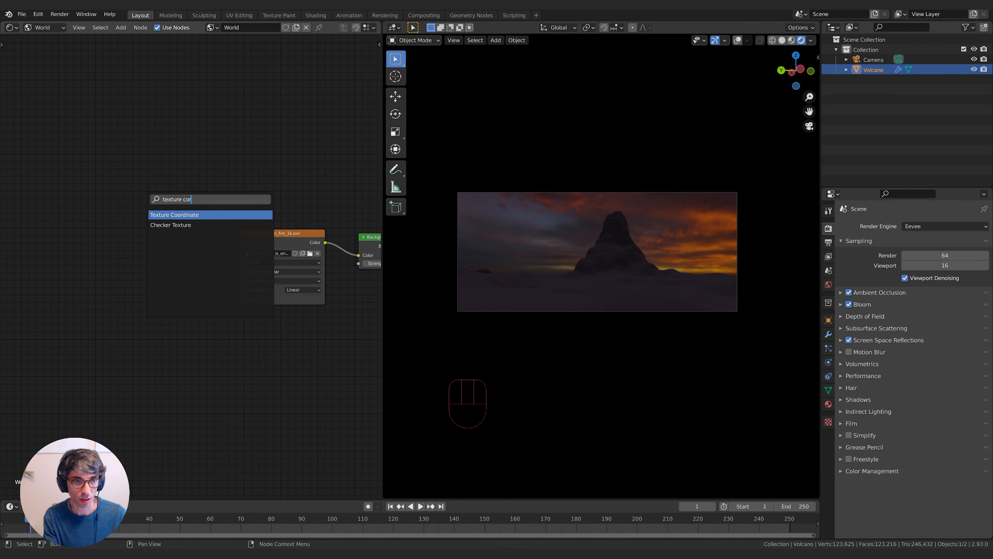
key(Return)
click(84, 231)
drag(107, 243, 240, 299)
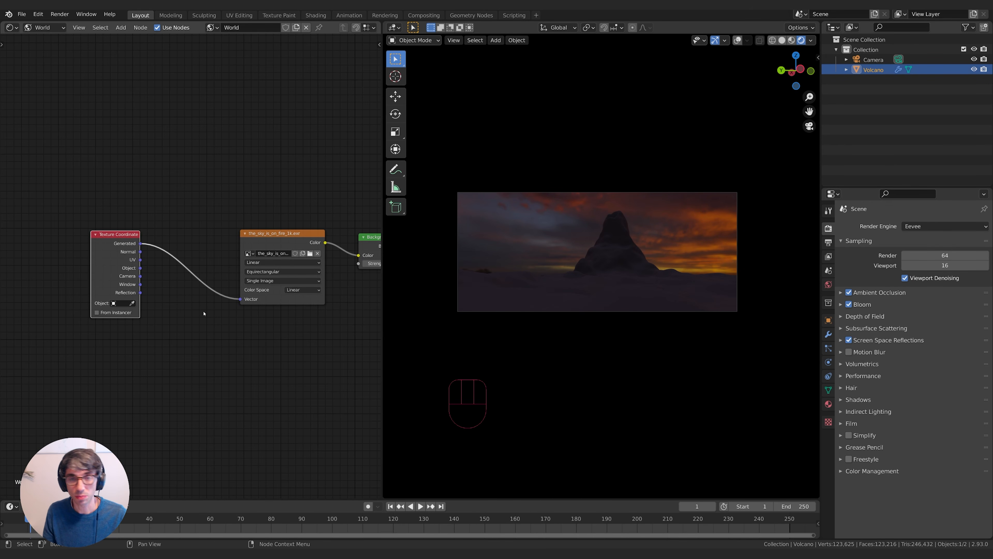
- Make room beside the Texture Coordinate node and insert a Mapping node into its link to the environment texture
middle_drag(117, 320, 150, 322)
drag(153, 254, 121, 258)
click(168, 262)
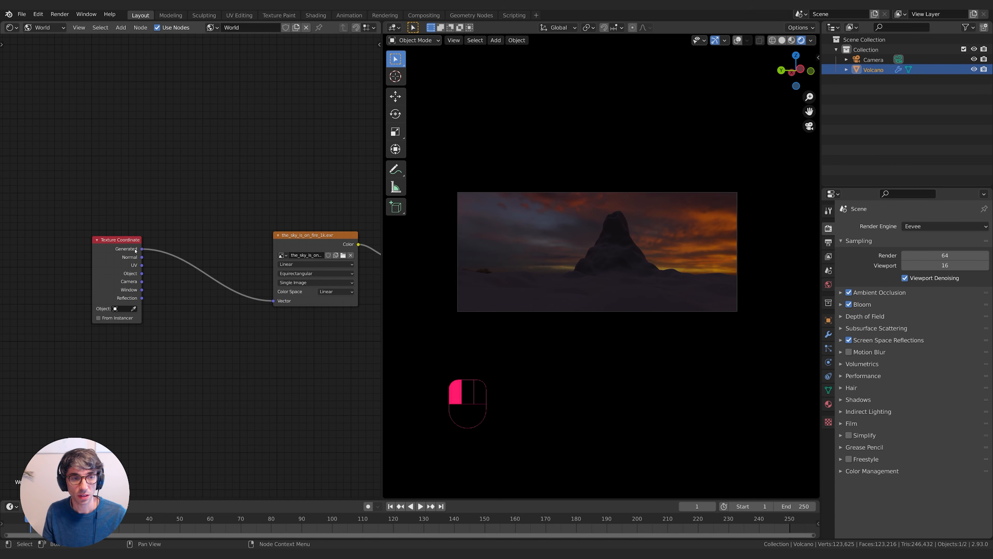
key(shift+a)
click(234, 336)
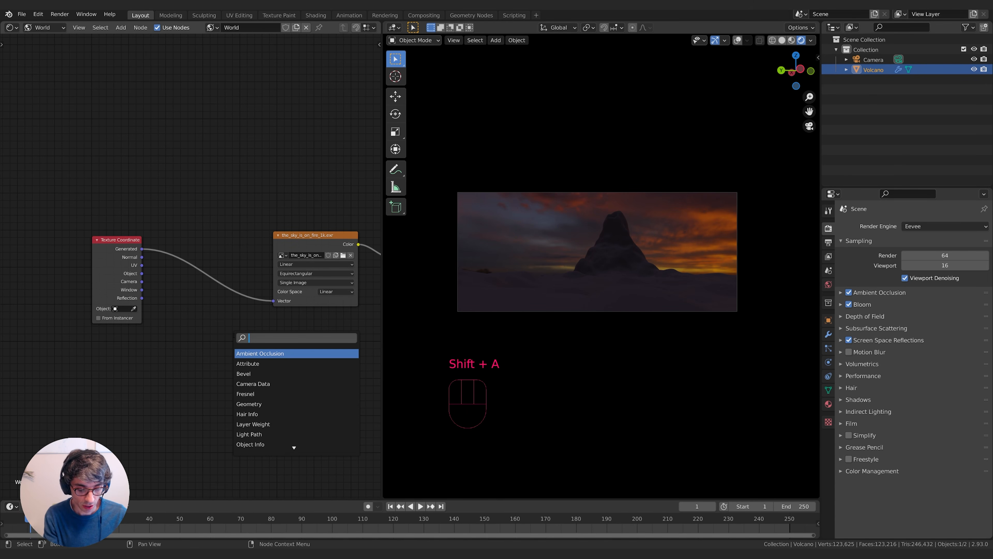
text(map)
key(Return)
click(225, 249)
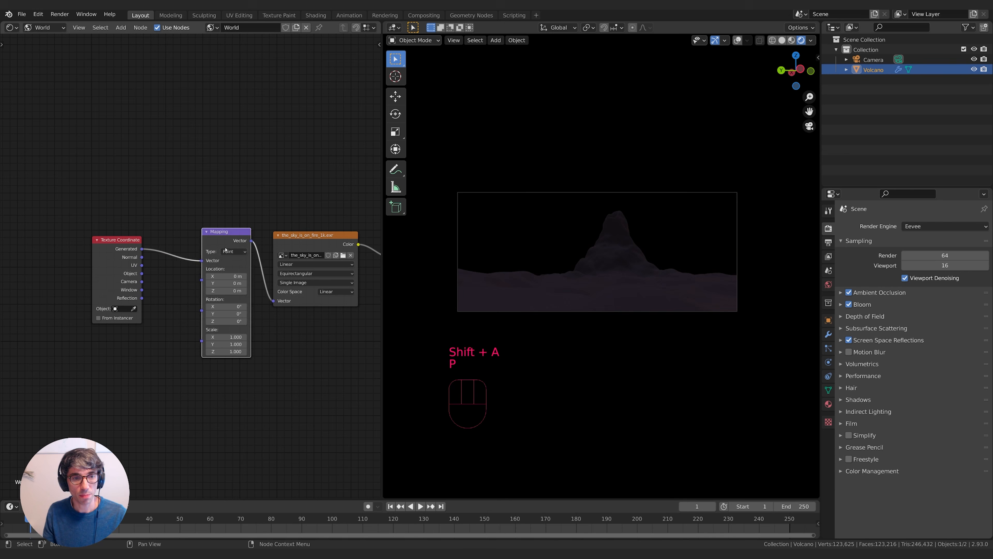
- Set the sky Mapping node's Z rotation to -23.5° and tilt the camera to an X rotation of 101°
drag(220, 321, 157, 321)
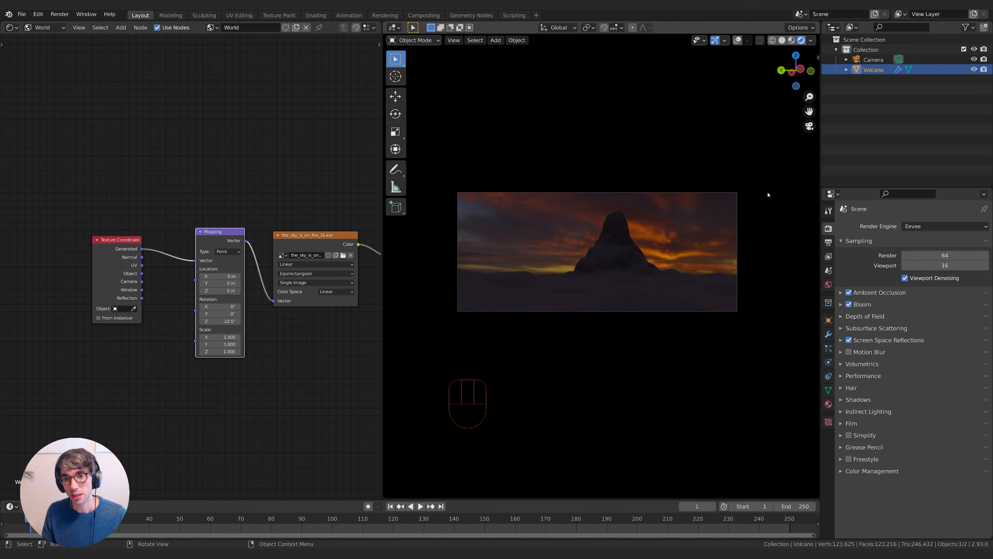
click(873, 59)
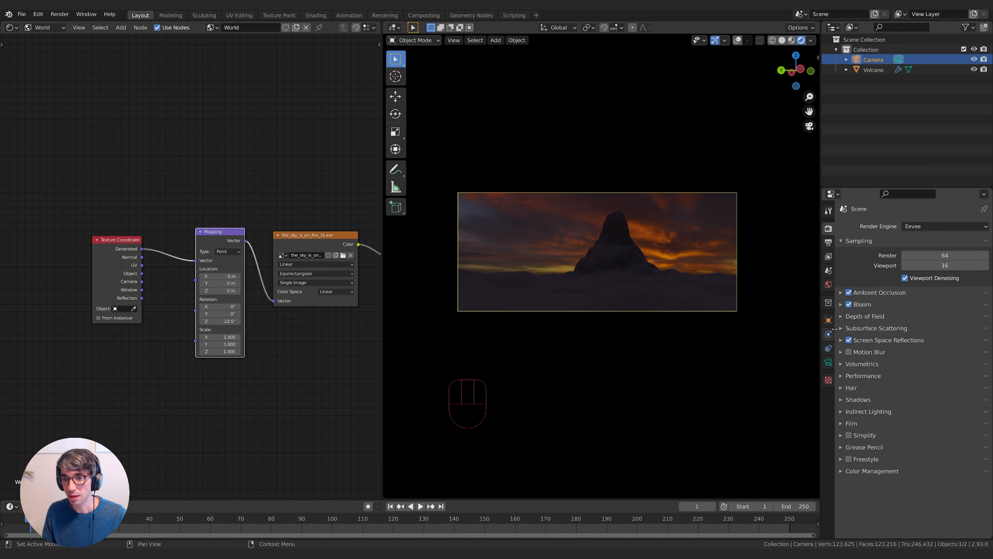
scroll(694, 290, up, 1)
scroll(695, 290, up, 1)
click(828, 362)
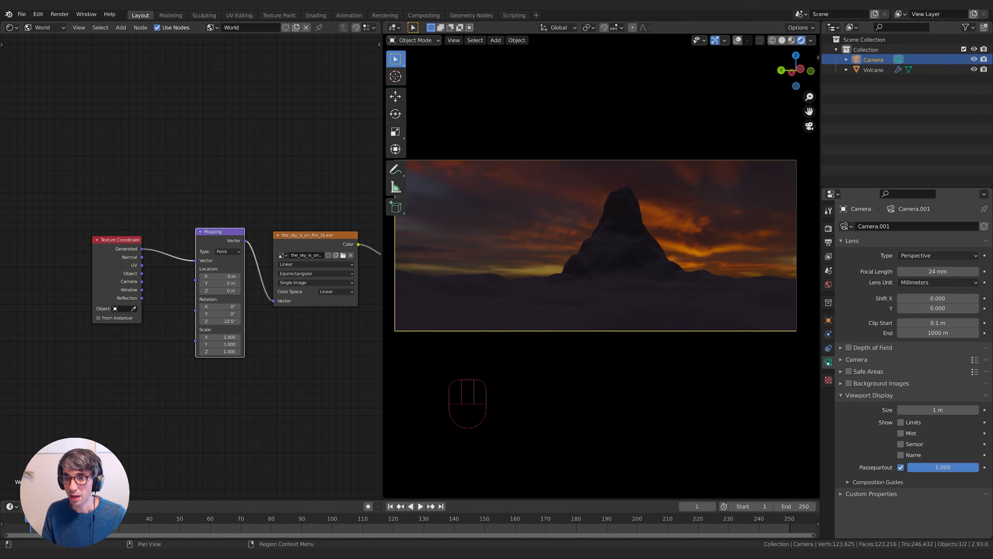
click(828, 320)
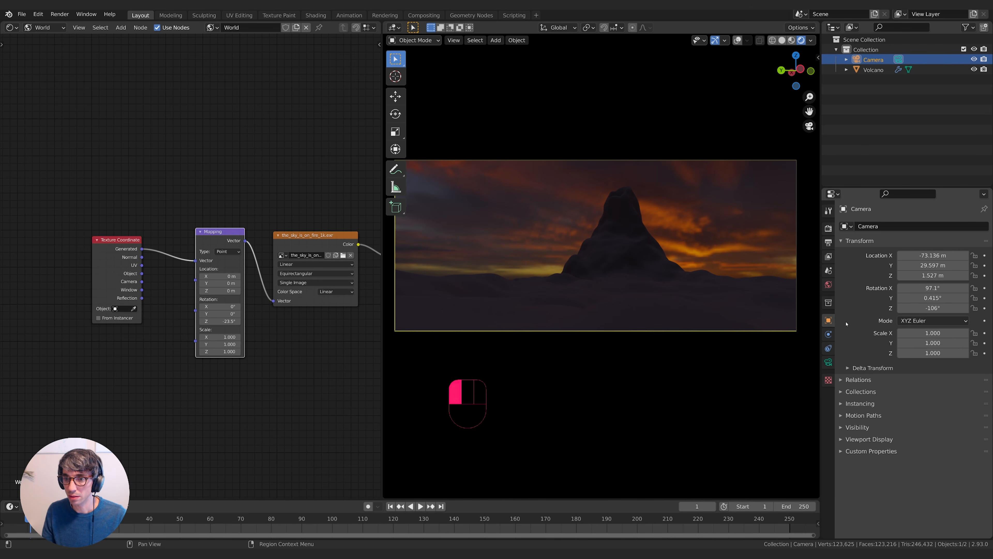
drag(933, 287, 947, 287)
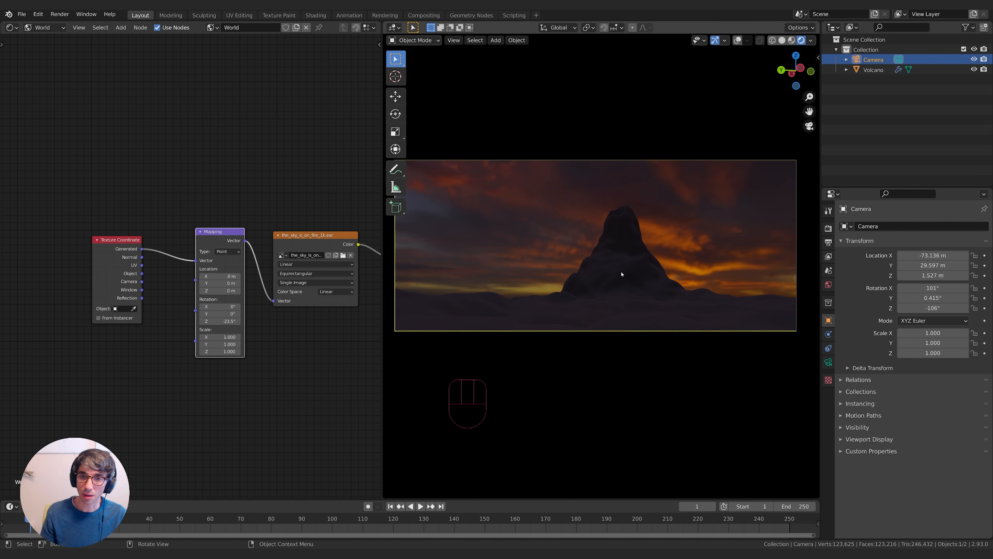
- Create a new material for the volcano mesh and name it Volcano
click(630, 286)
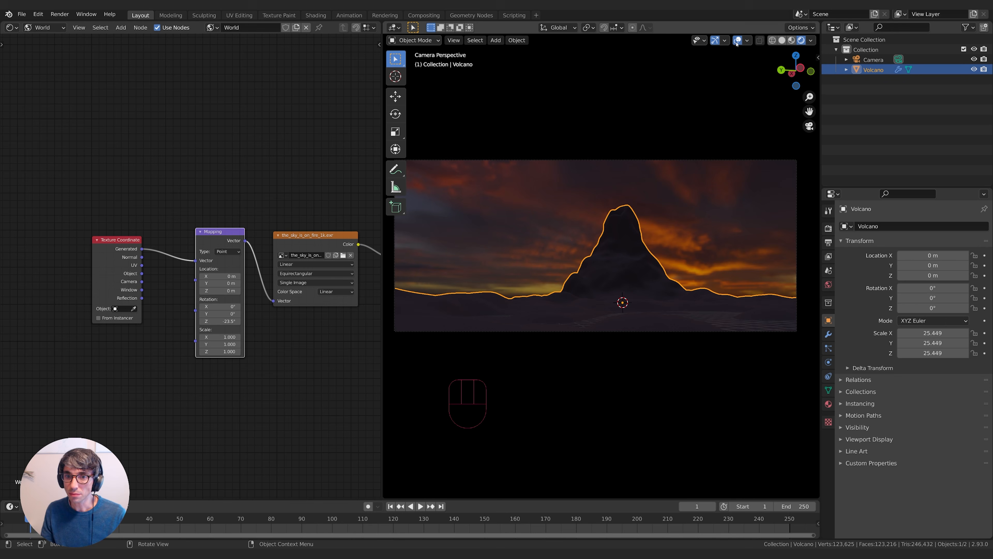
click(828, 404)
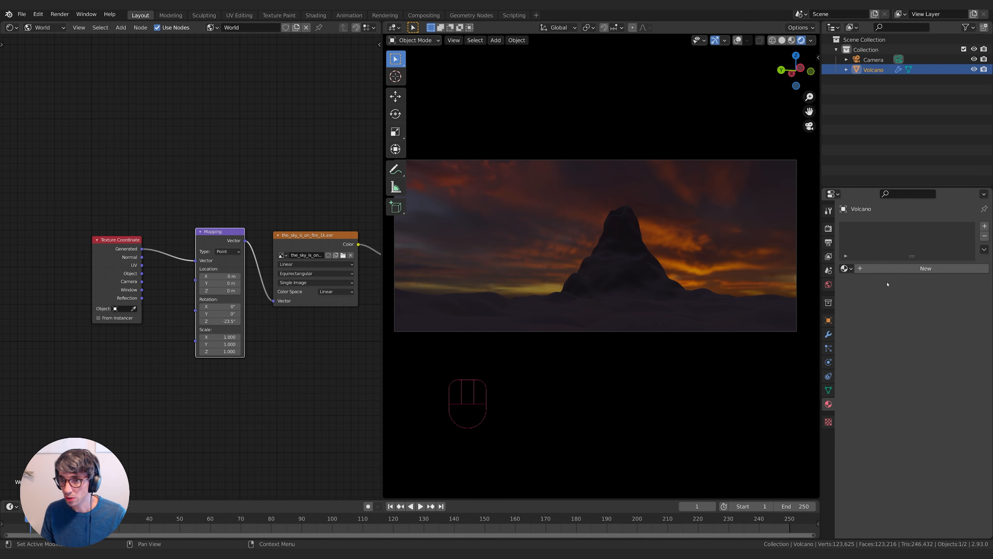
click(923, 268)
click(903, 268)
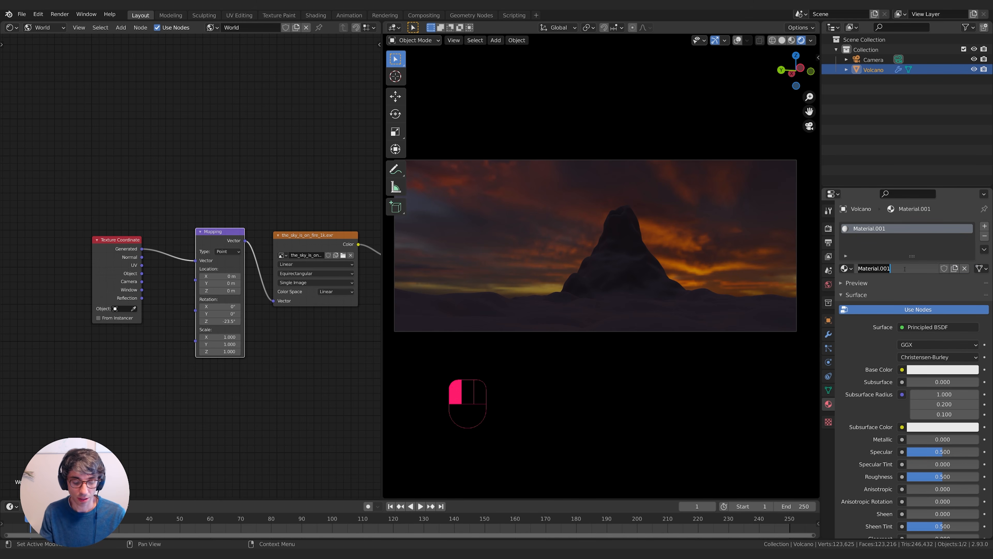
key(shift+Home)
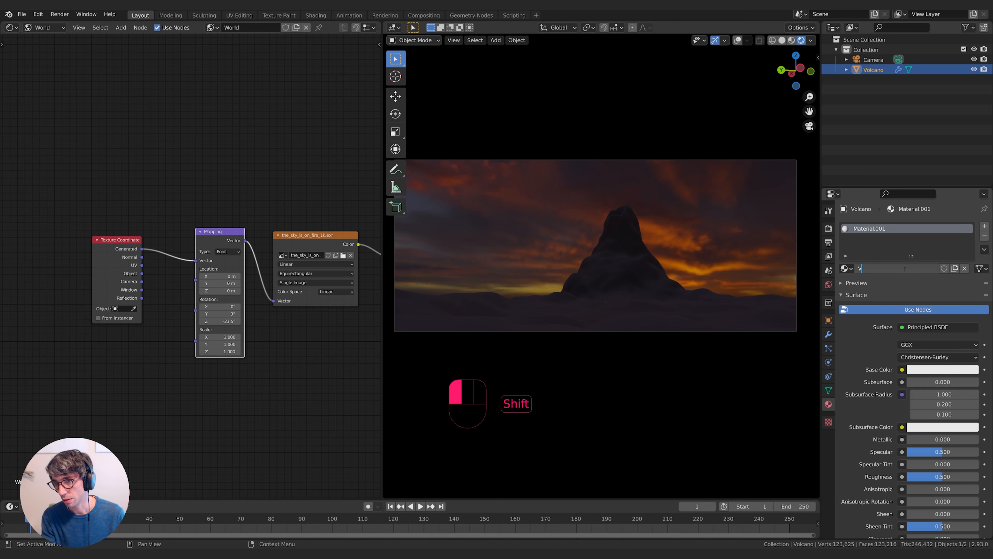
text(Volcano)
key(Return)
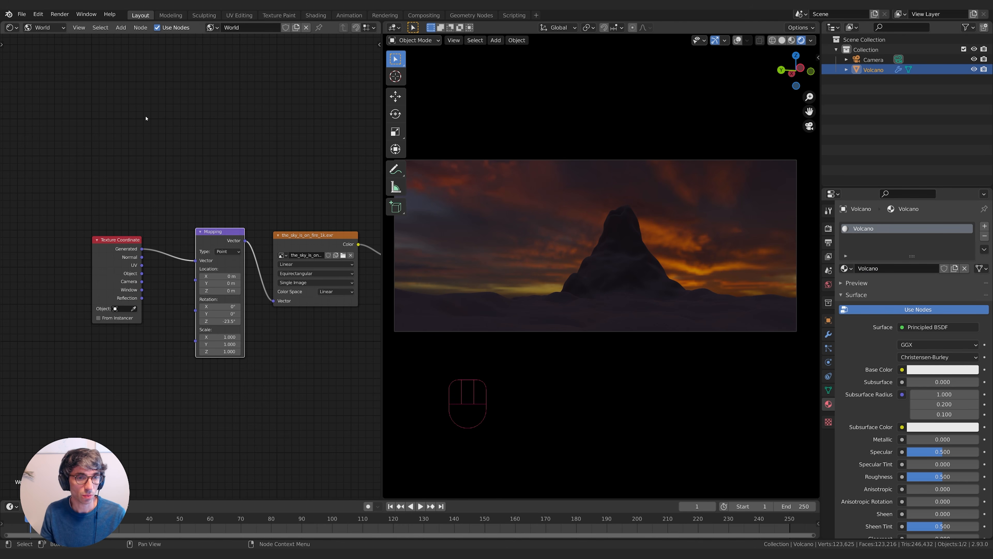
- Switch the node editor from the World shader to the Object shader and bring the Volcano material's nodes into view
click(43, 27)
click(45, 36)
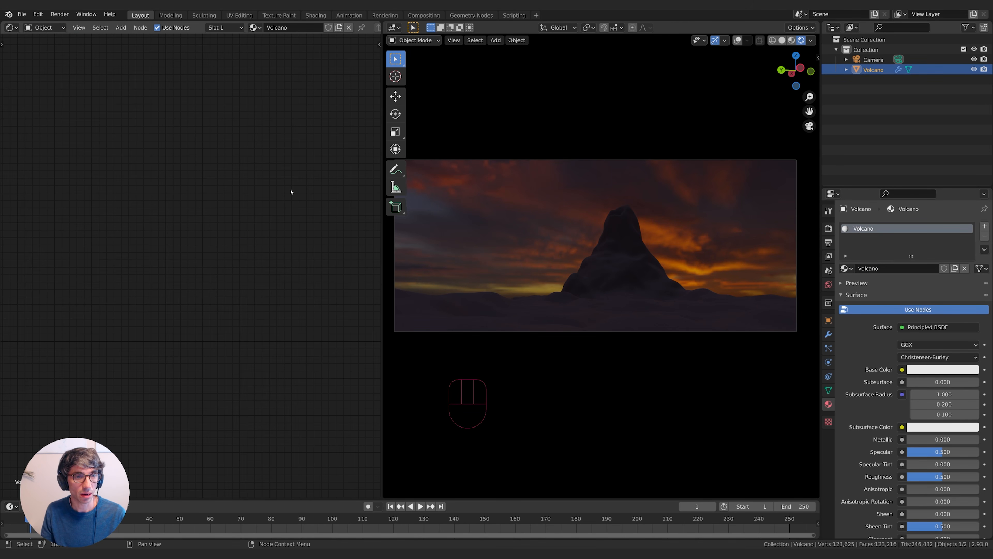
scroll(291, 191, down, 10)
middle_drag(288, 167, 170, 141)
scroll(213, 184, up, 5)
middle_drag(201, 170, 196, 141)
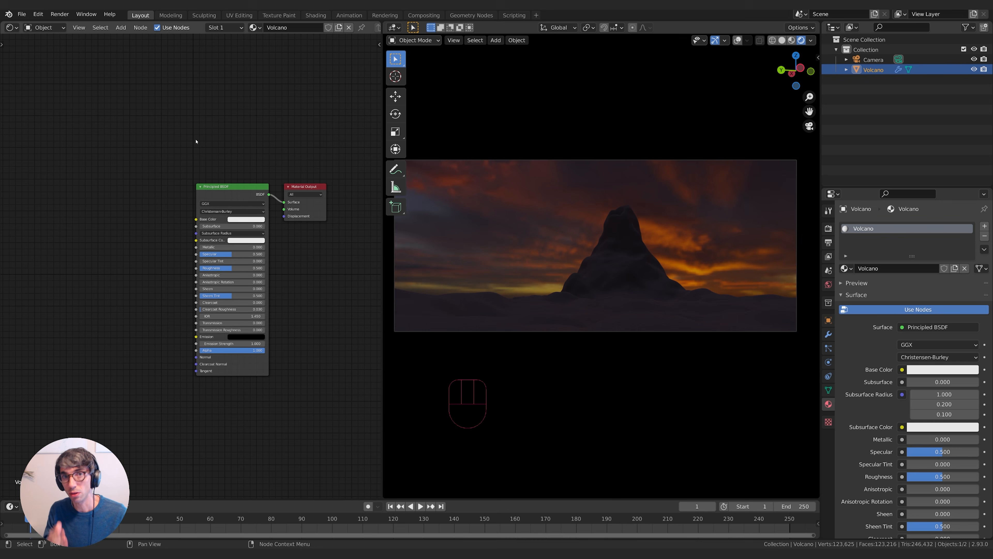
middle_drag(86, 301, 95, 300)
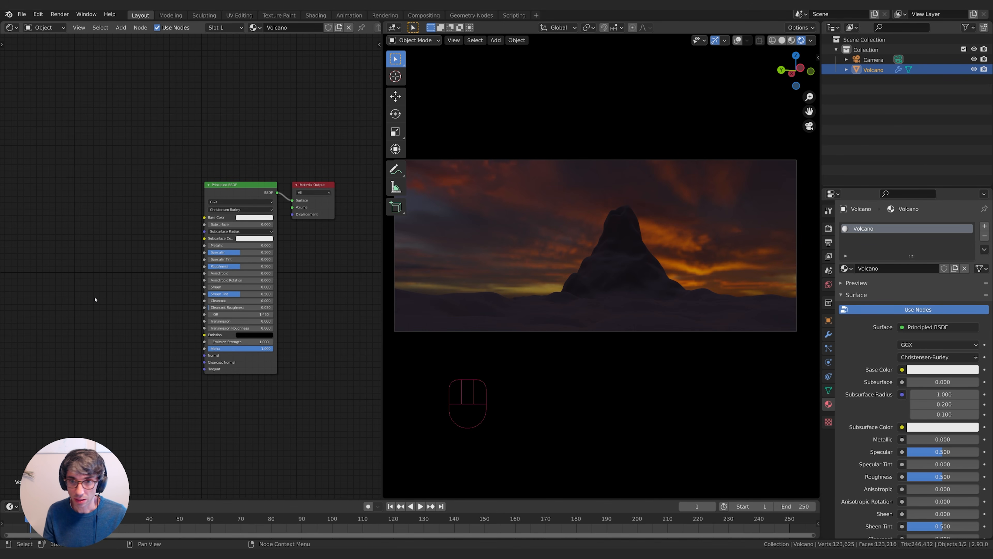
middle_drag(95, 299, 105, 301)
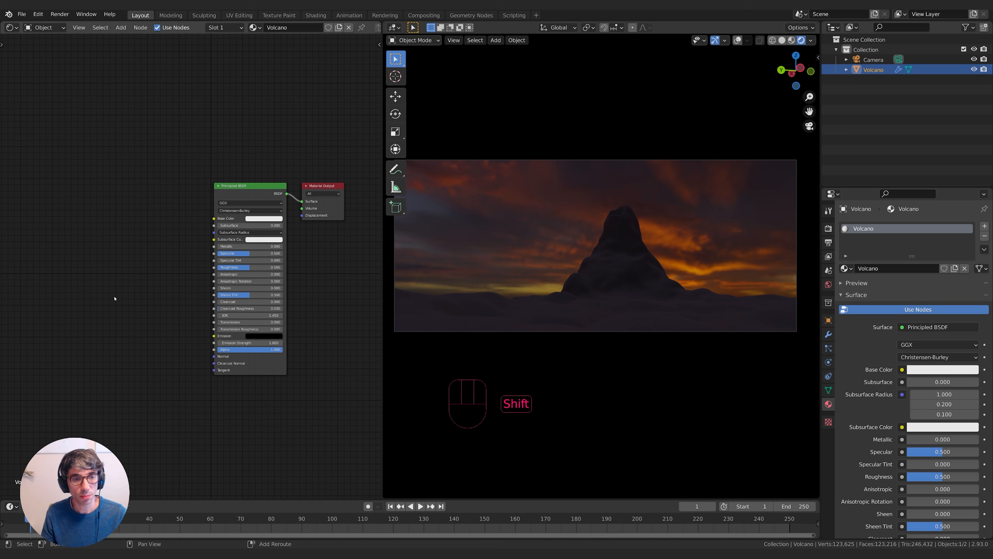
- Add a Musgrave Texture node and place it well ahead of the Principled BSDF, leaving room between them
key(shift+a)
click(110, 244)
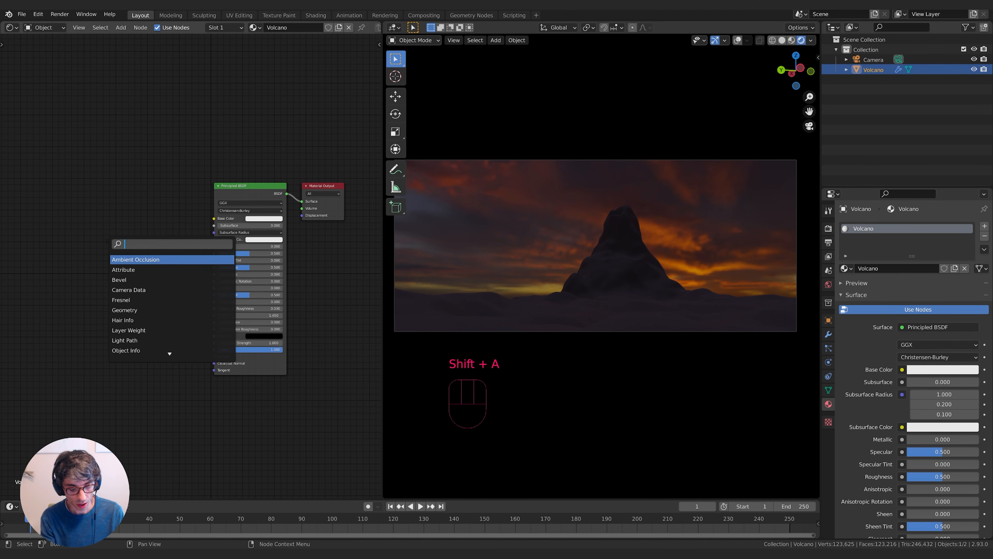
text(musgrave)
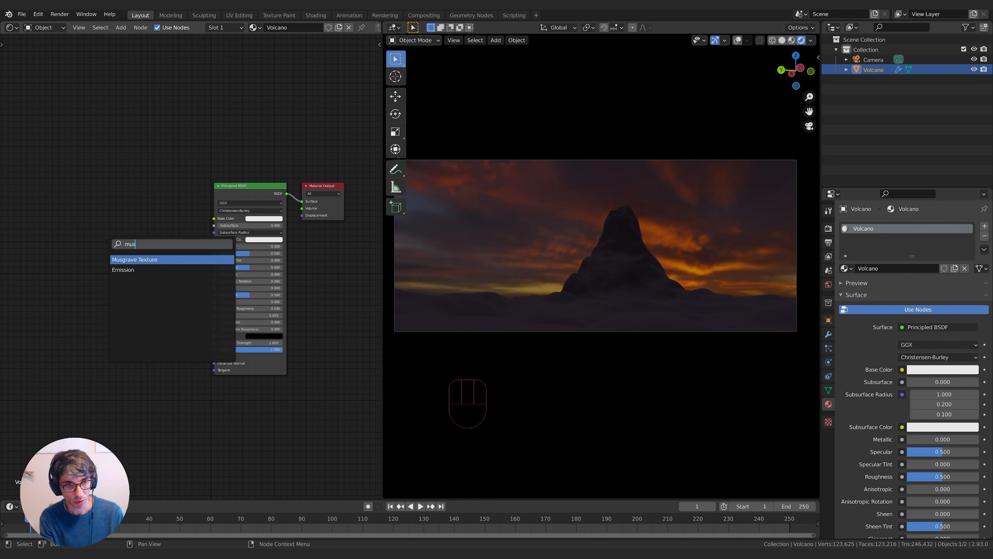
key(Return)
click(85, 239)
drag(102, 242, 89, 243)
middle_drag(178, 217, 280, 220)
scroll(253, 239, up, 5)
drag(227, 258, 174, 256)
- Add a Voronoi Texture node and place it directly below the Musgrave Texture node
key(shift+a)
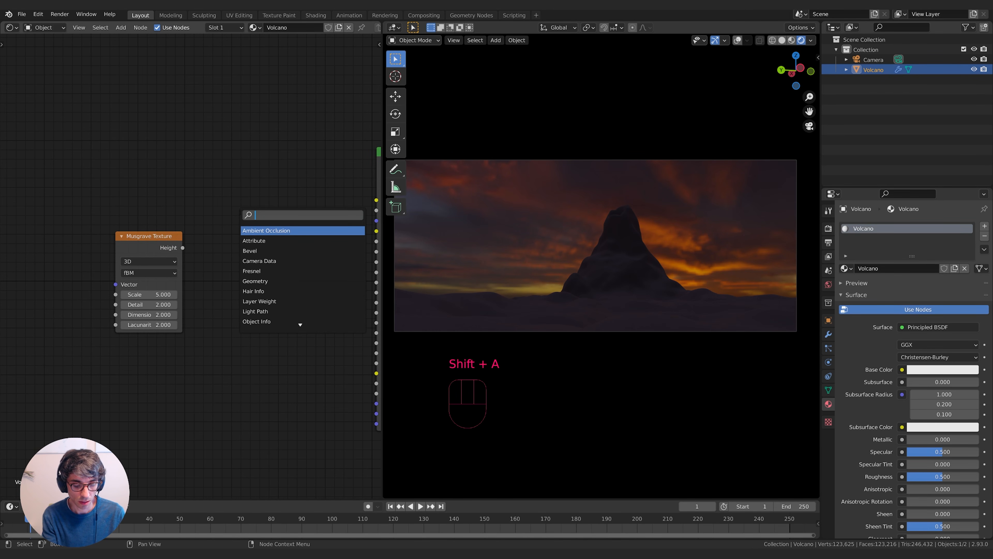
text(vor)
key(Return)
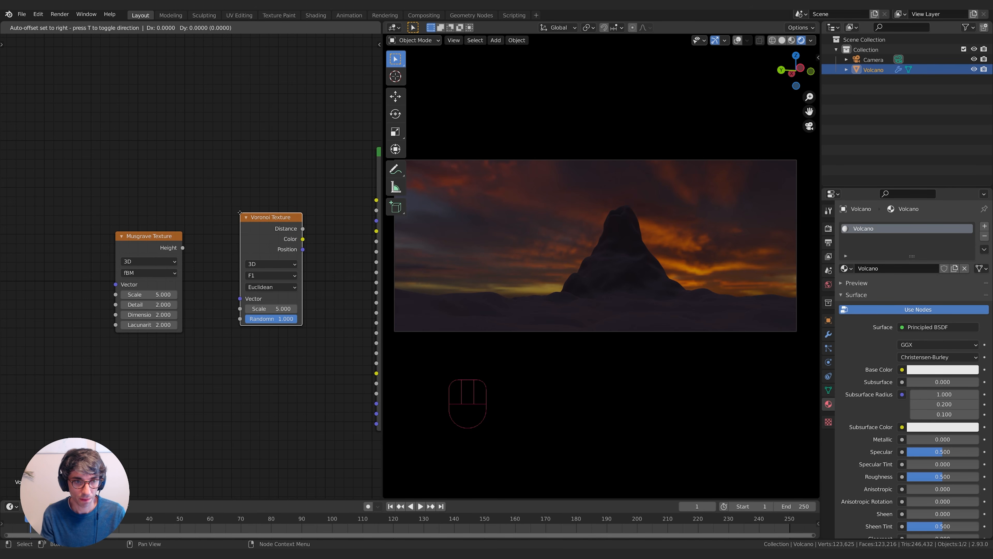
click(115, 338)
- Add a ColorRamp node between the texture nodes and the Principled BSDF
middle_drag(294, 349, 251, 334)
key(shift+a)
text(color)
key(Return)
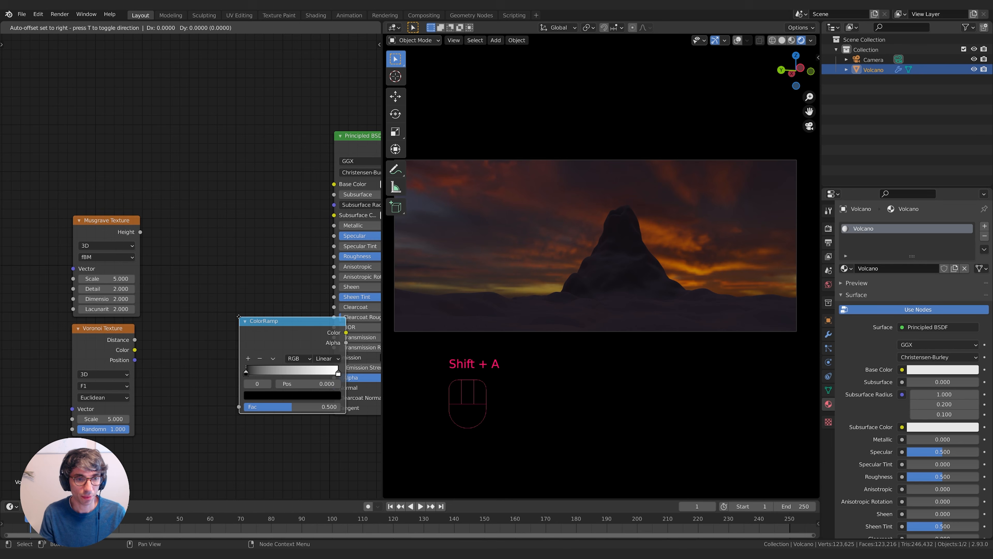
click(233, 240)
- Preview the Musgrave Height through the Principled BSDF's Emission input and set its Scale to 73.5, Detail to 9.3 and Dimension to 0
middle_drag(233, 241, 142, 198)
click(69, 210)
drag(68, 212, 262, 337)
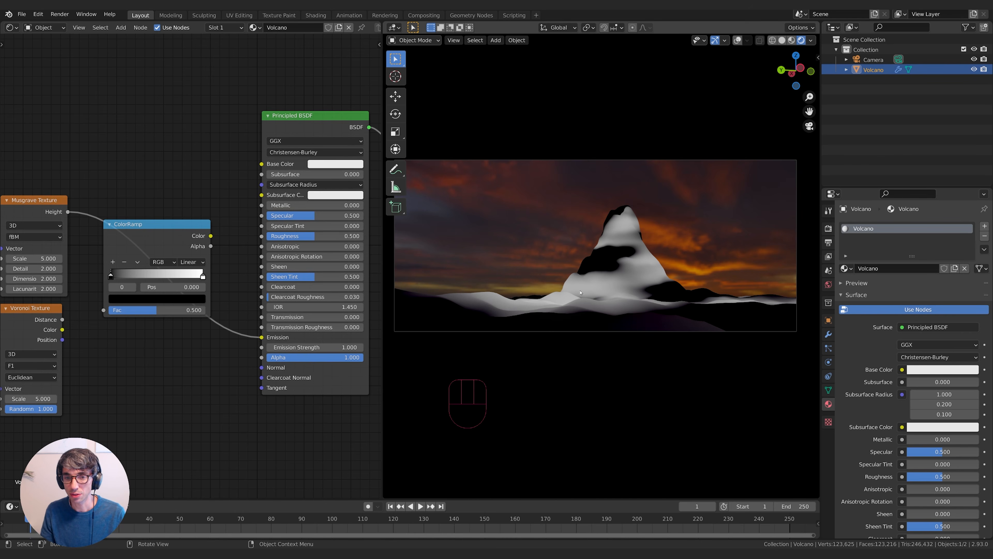
middle_drag(152, 344, 255, 364)
drag(137, 278, 157, 289)
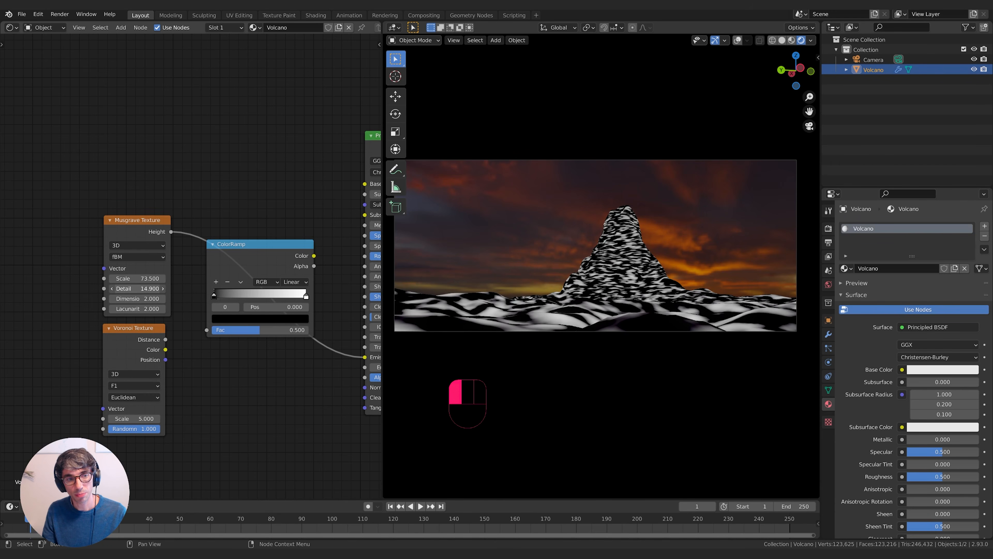
mouse_move(136, 288)
mouse_down()
mouse_move(125, 289)
mouse_move(148, 298)
mouse_move(128, 288)
mouse_up()
- Preview the Voronoi texture through the Emission input and try its N-Sphere Radius output at a Scale of 147.6
middle_drag(169, 341, 135, 316)
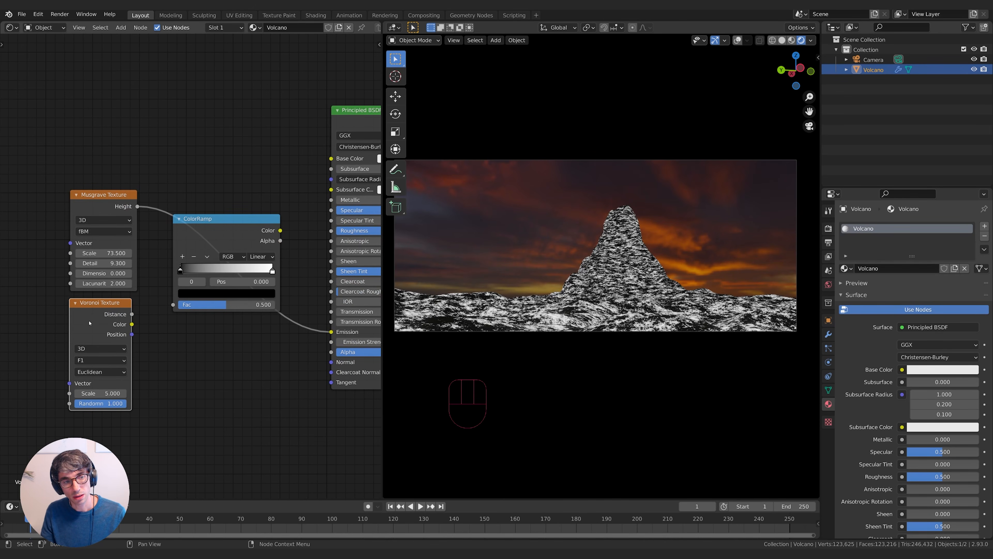
drag(131, 314, 331, 332)
click(105, 371)
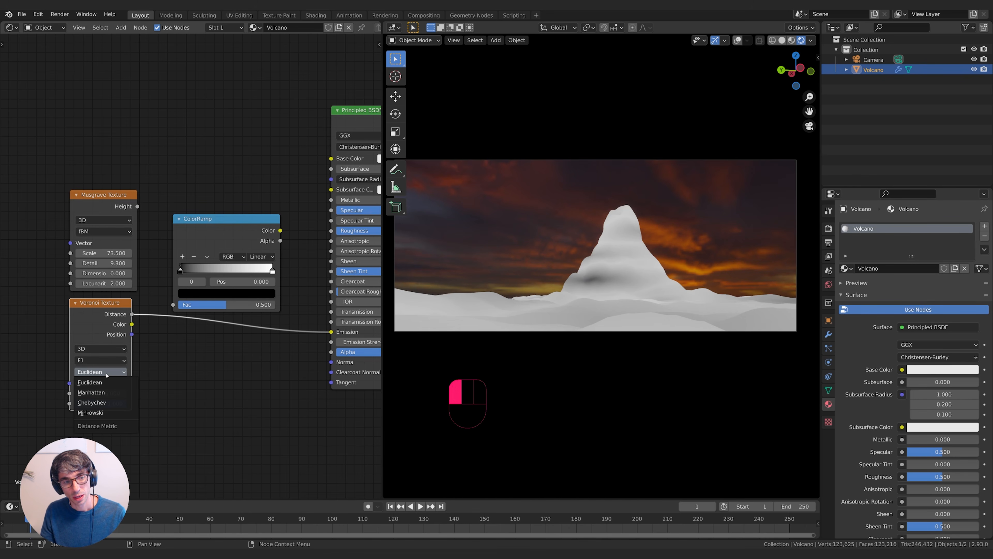
key(Escape)
click(100, 360)
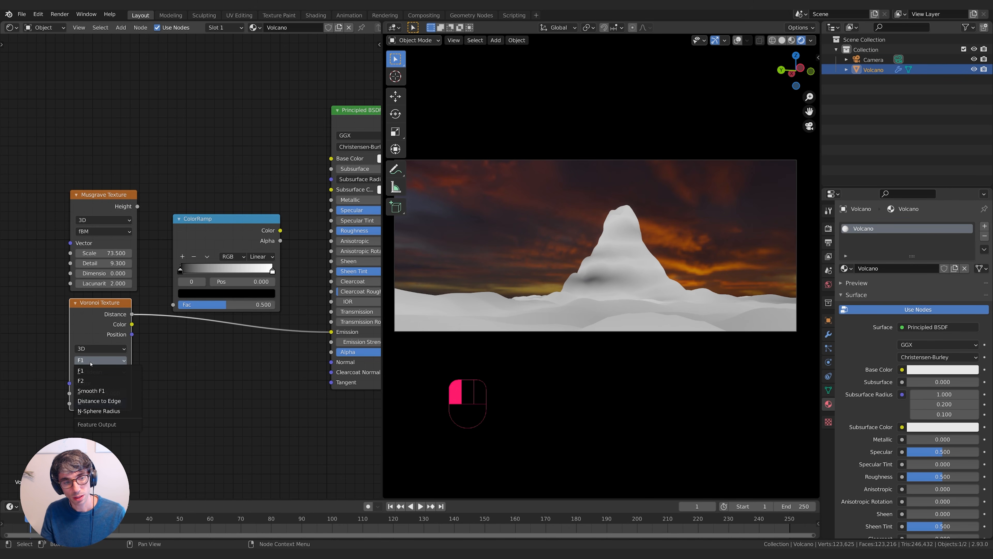
click(98, 410)
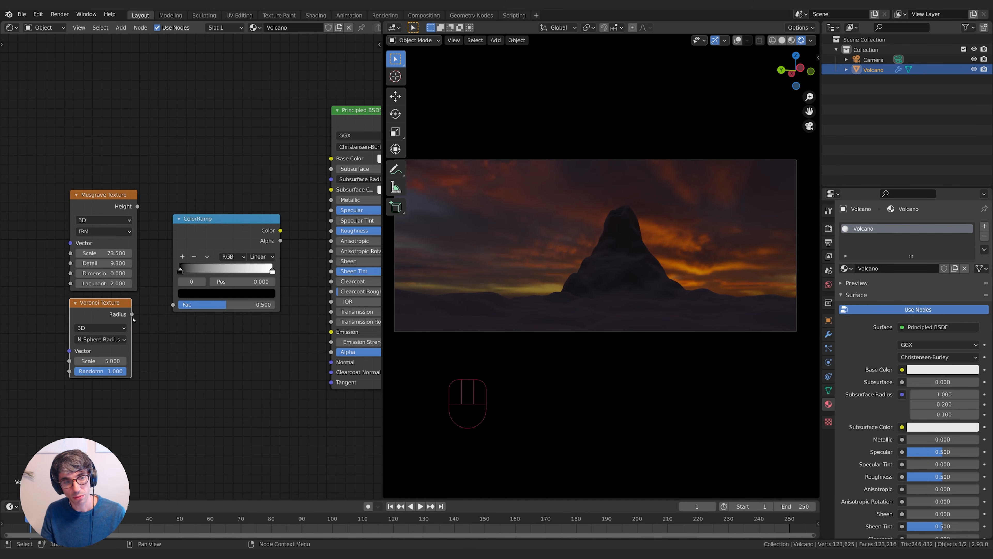
drag(133, 315, 331, 331)
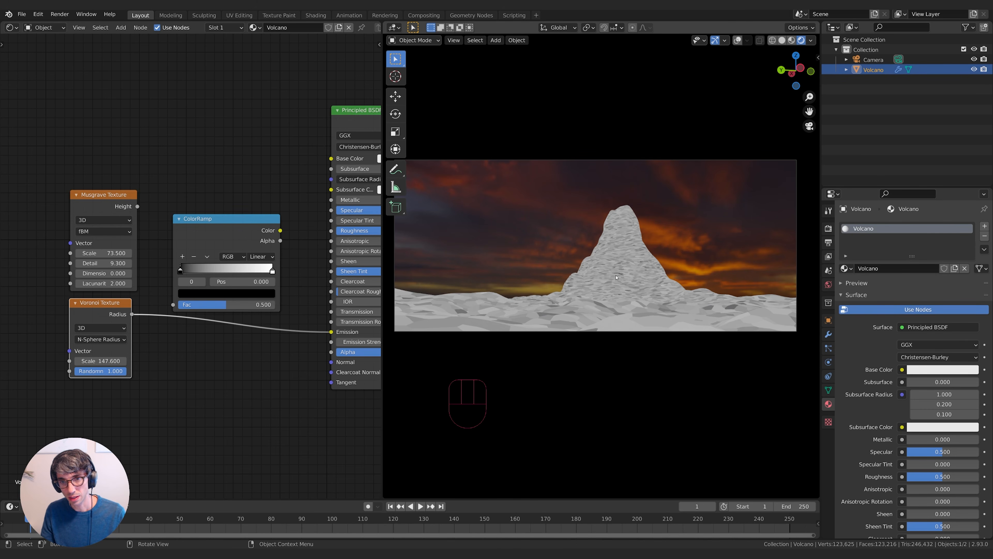
- Switch the Voronoi texture to Distance to Edge, connect its Distance output to Emission and set its Scale to 71
click(112, 339)
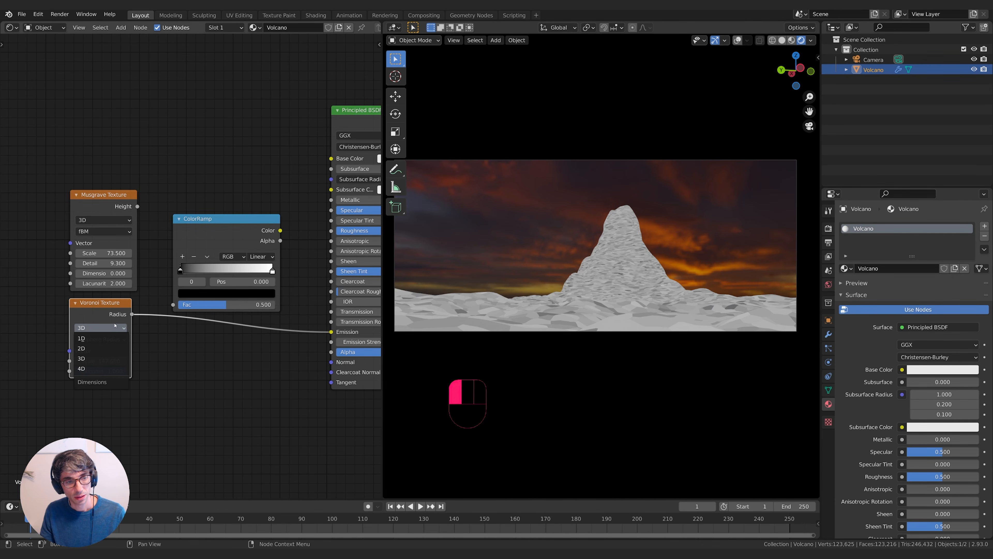
click(98, 380)
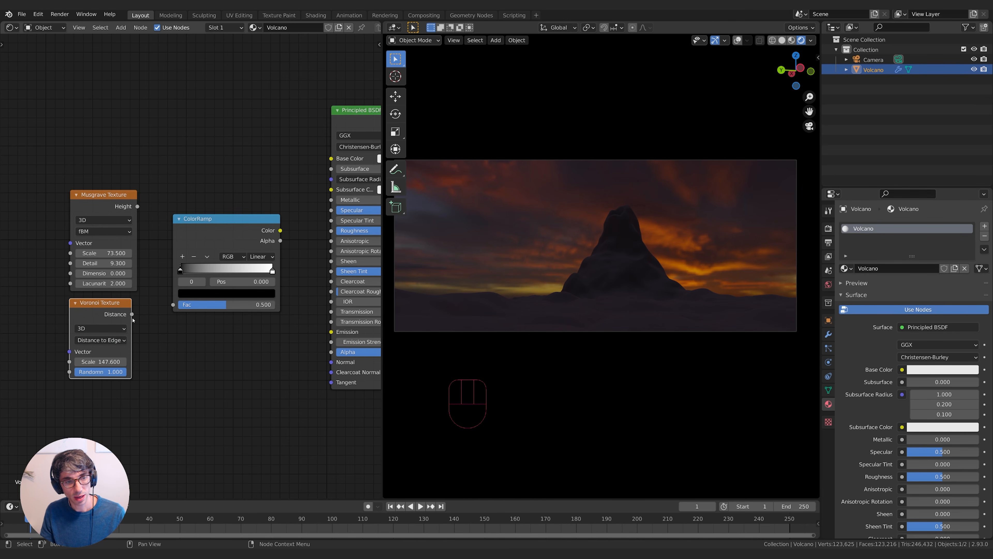
drag(132, 315, 302, 364)
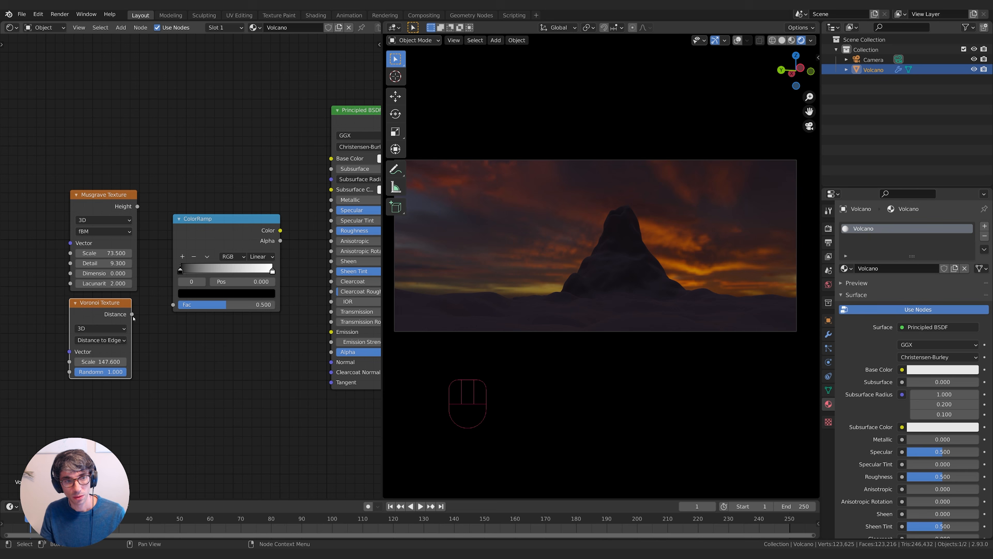
drag(132, 315, 331, 331)
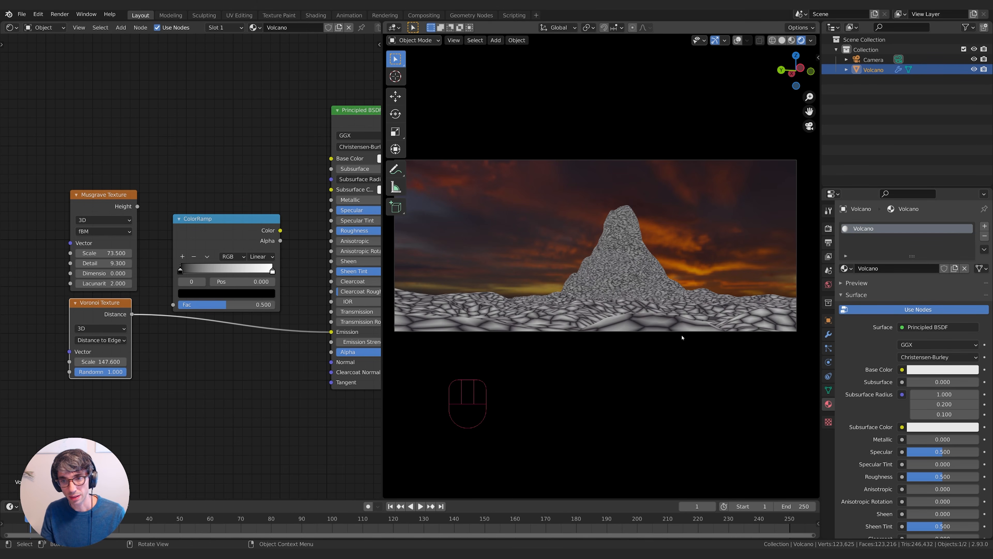
mouse_move(101, 362)
mouse_down()
mouse_move(63, 361)
mouse_move(100, 362)
mouse_up()
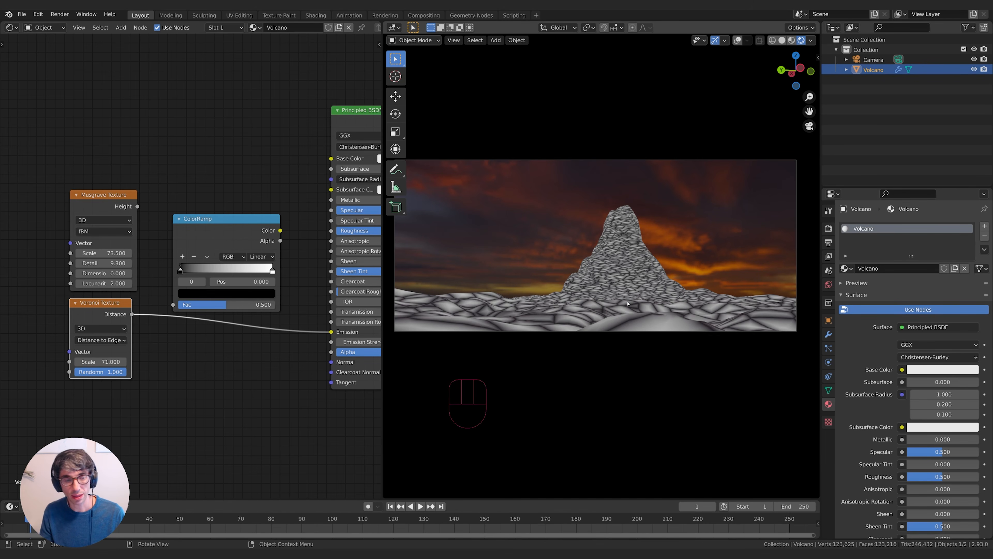
- Add a Texture Coordinate node ahead of the Musgrave and Voronoi texture nodes
middle_drag(55, 391, 184, 392)
middle_drag(41, 388, 113, 397)
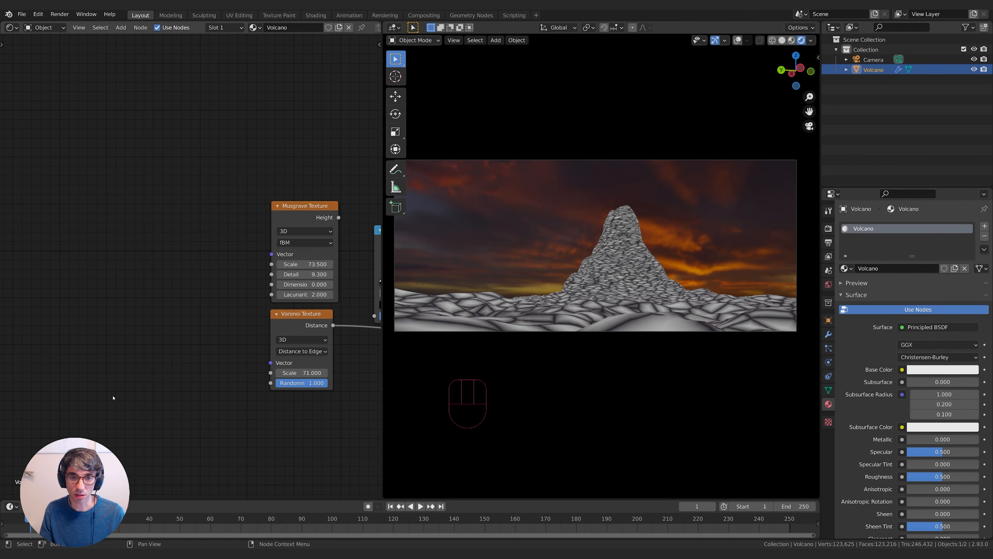
key(shift+a)
click(94, 381)
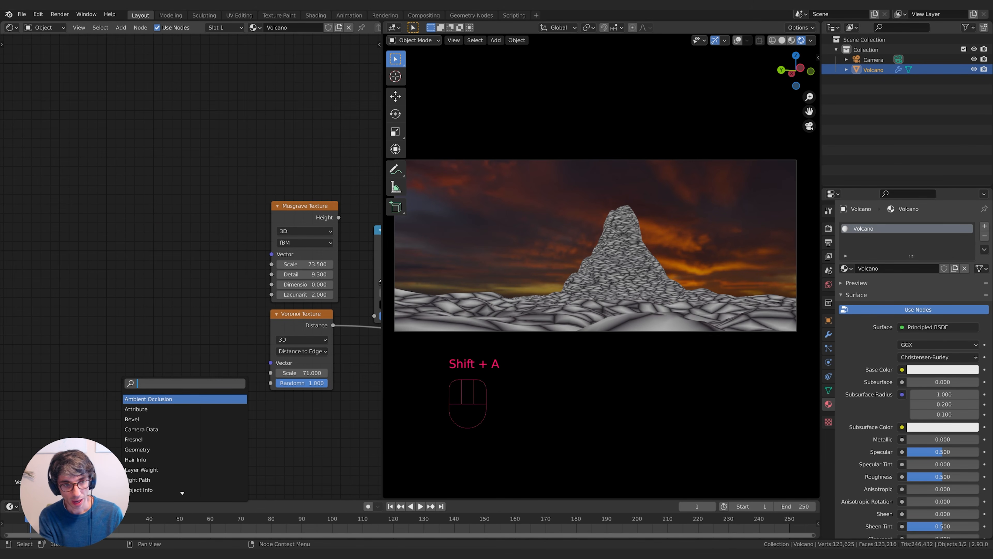
text(tex)
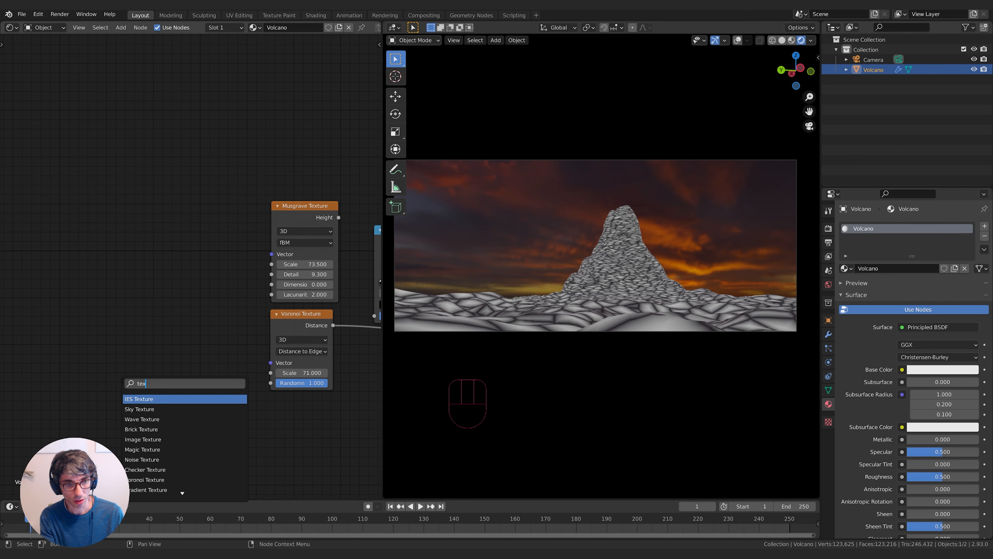
text(ture cor)
key(Return)
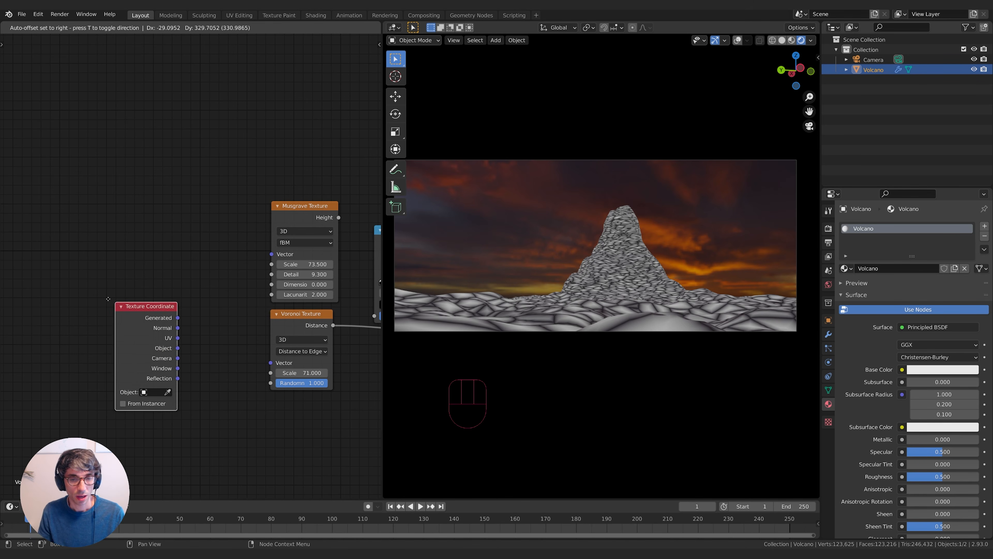
click(129, 344)
- Add a MixRGB node between the Texture Coordinate and Voronoi Texture nodes
key(shift+a)
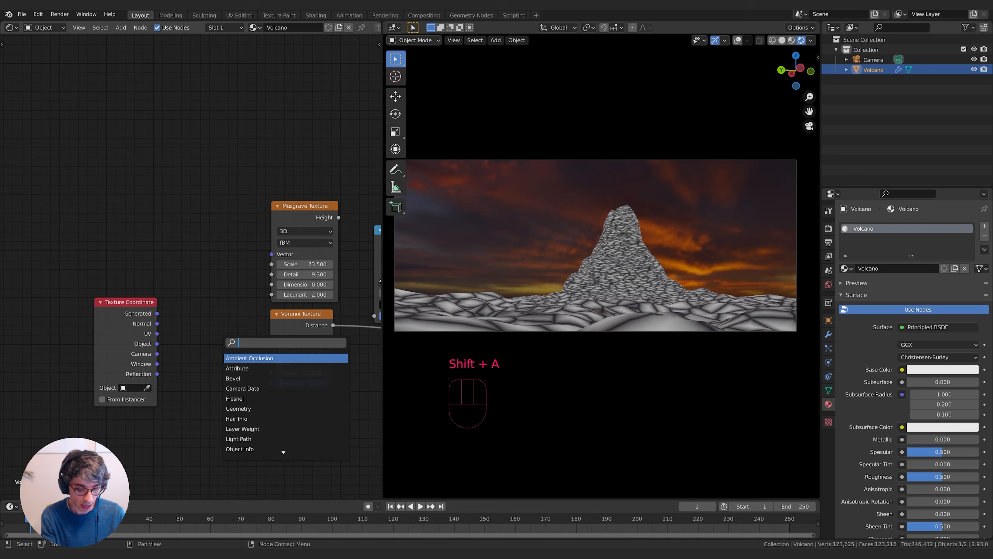
text(mix)
key(Return)
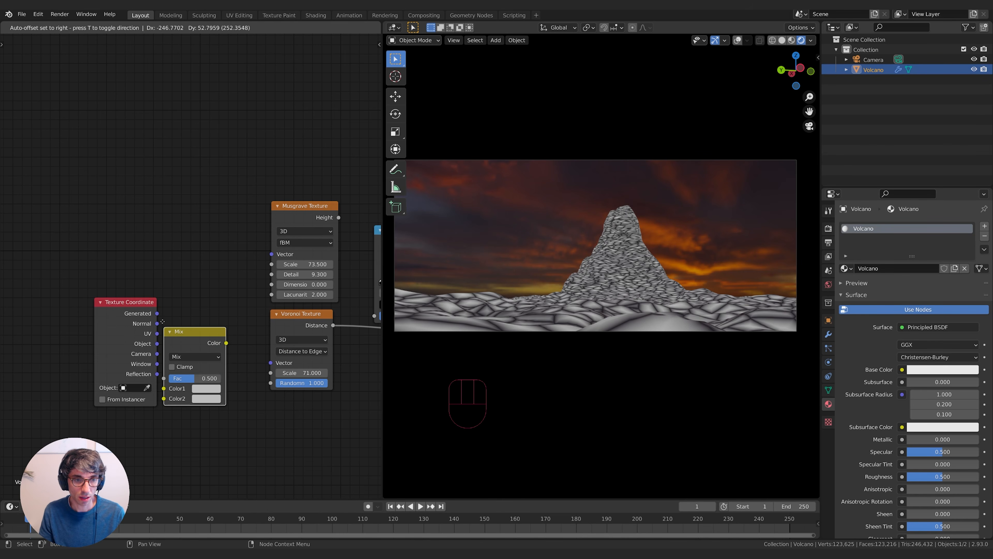
click(162, 321)
drag(137, 336, 122, 337)
middle_drag(244, 347, 266, 308)
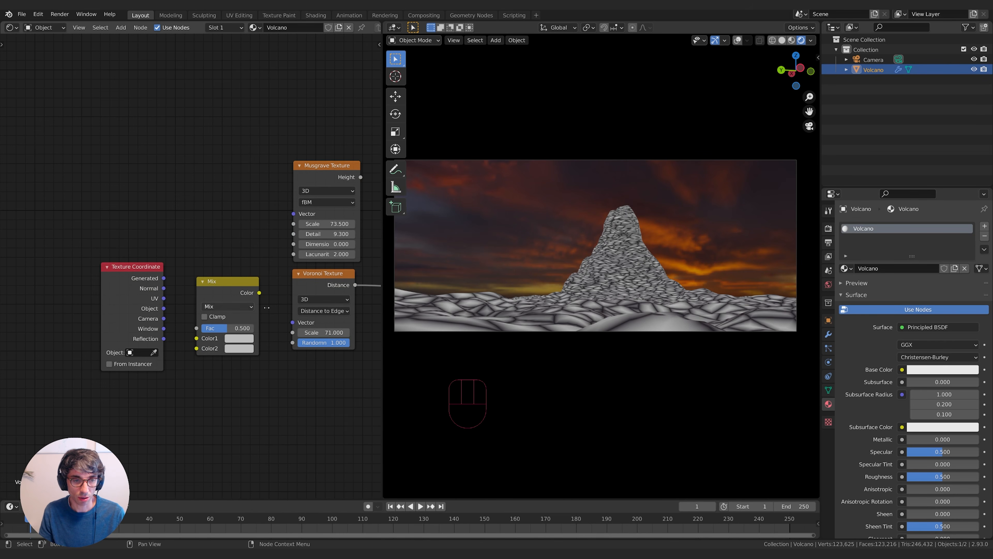
- Add a Noise Texture node below the Texture Coordinate node
key(shift+a)
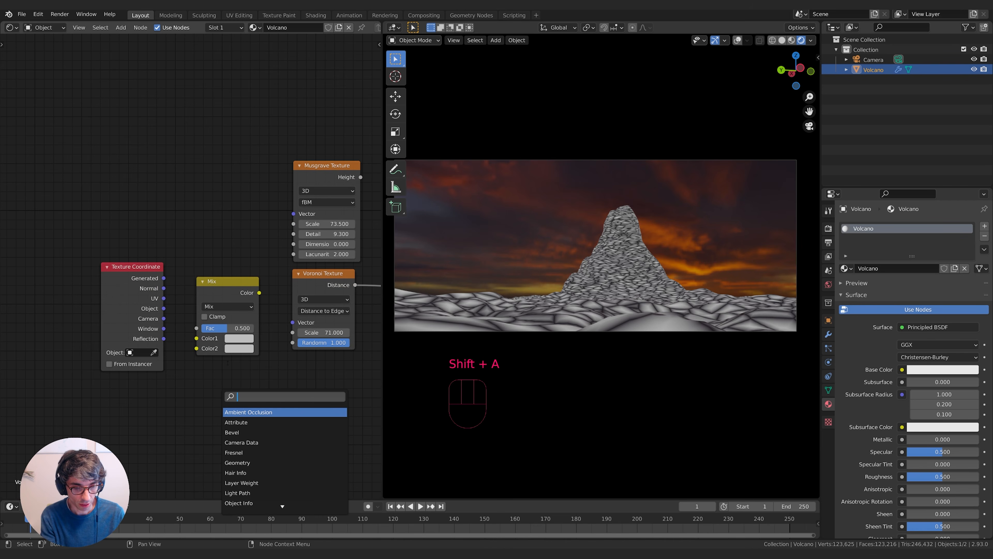
text(noise)
click(246, 422)
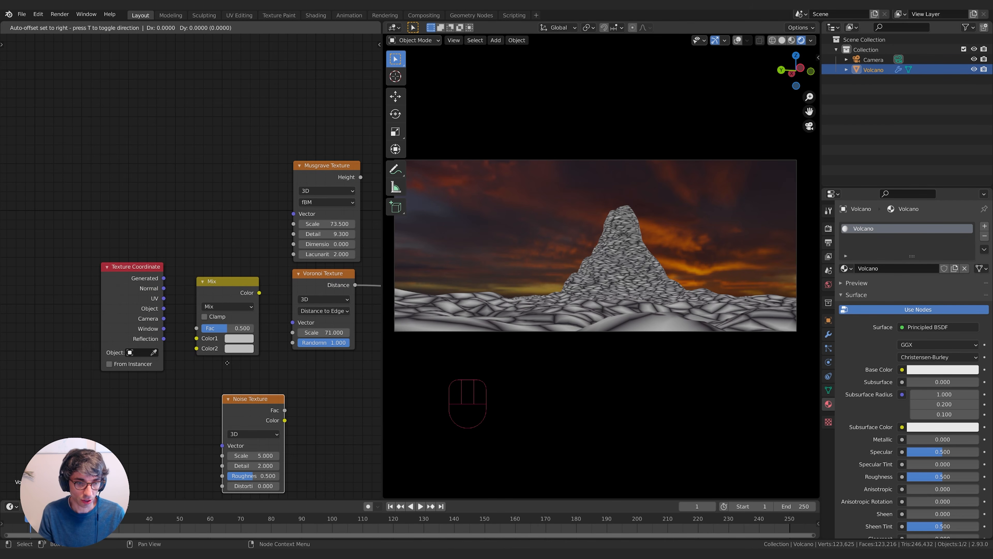
middle_drag(229, 400, 212, 392)
- Mix the Generated coordinates (Color1) with the Noise Fac (Color2) at Fac 0 and connect the result to the Voronoi Vector
drag(94, 284, 181, 337)
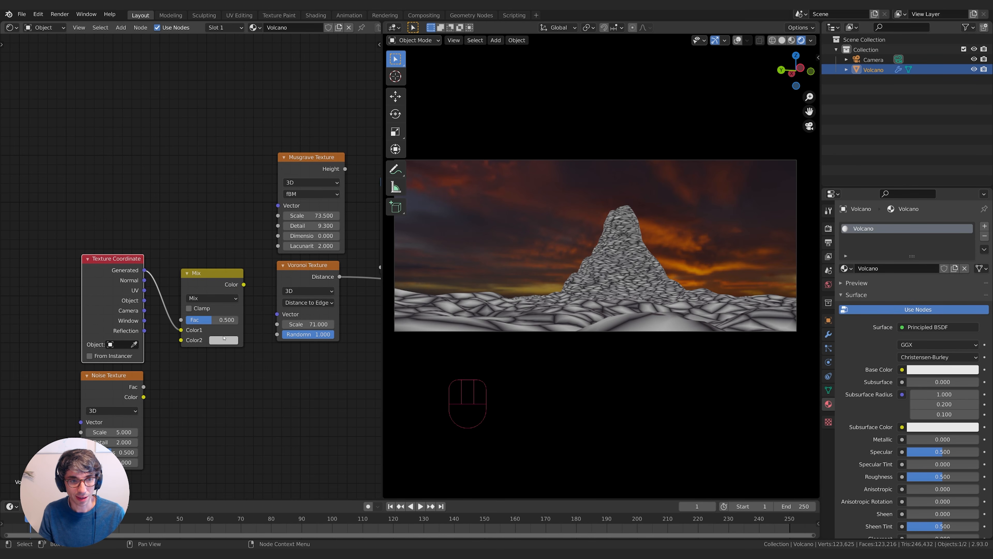
click(145, 392)
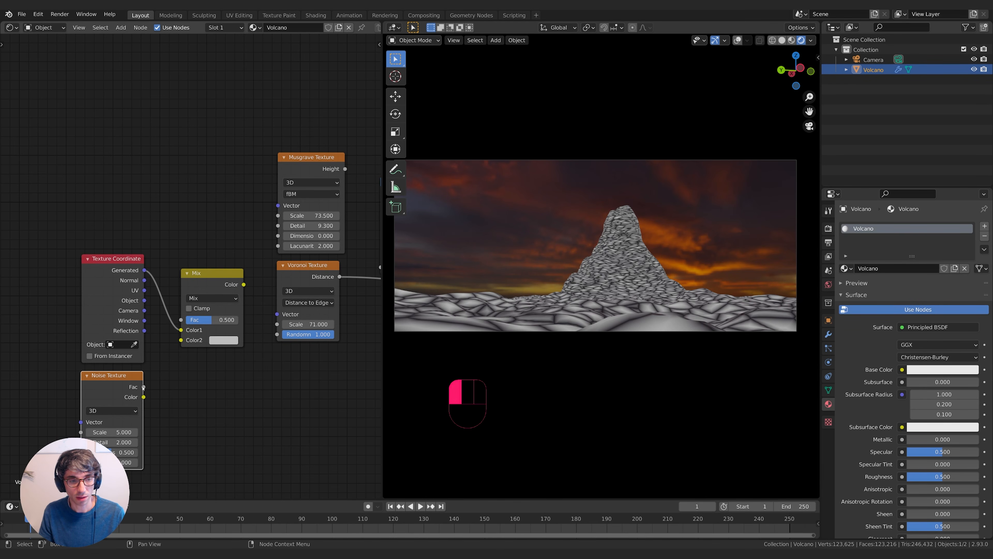
drag(145, 392, 180, 340)
middle_drag(211, 376, 175, 376)
drag(176, 321, 150, 321)
drag(207, 304, 213, 261)
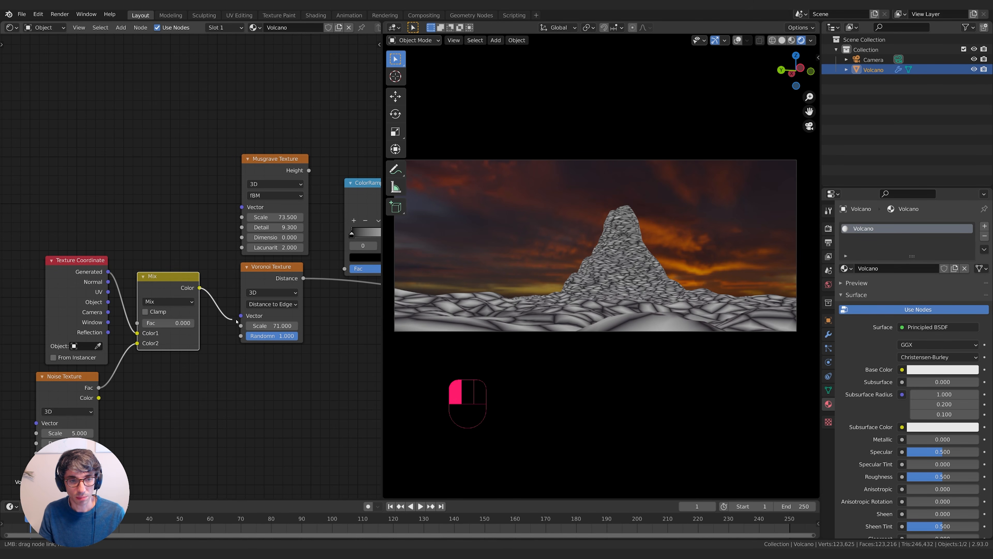
drag(236, 321, 239, 316)
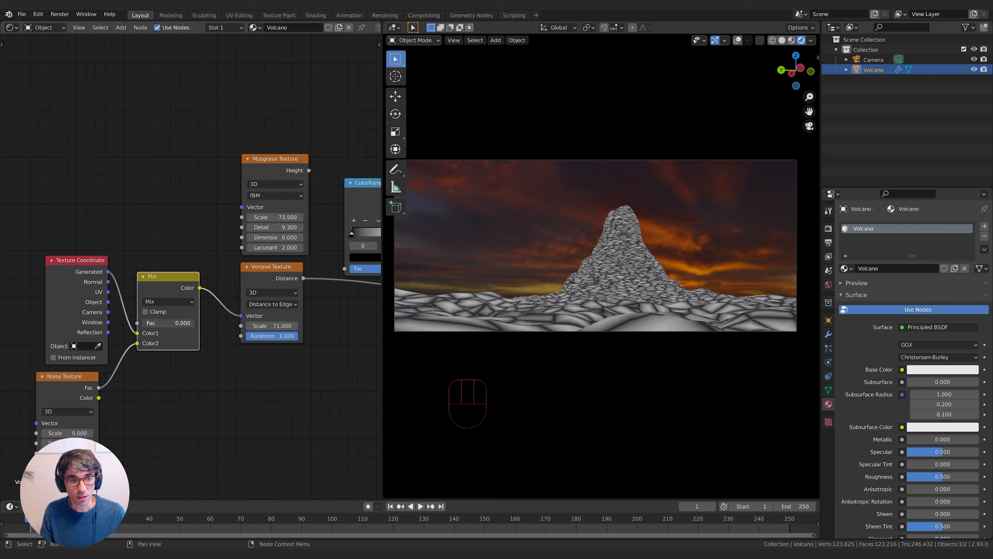
- Distort the Voronoi pattern by setting the Noise Texture's Scale to 80.2 and the Mix node's Fac to 0.019
drag(147, 323, 167, 324)
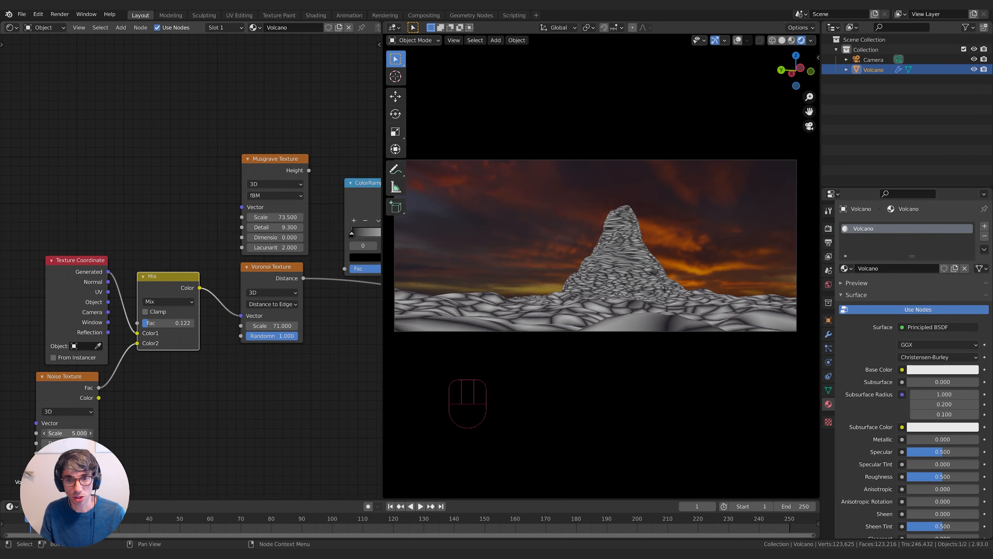
drag(66, 433, 113, 433)
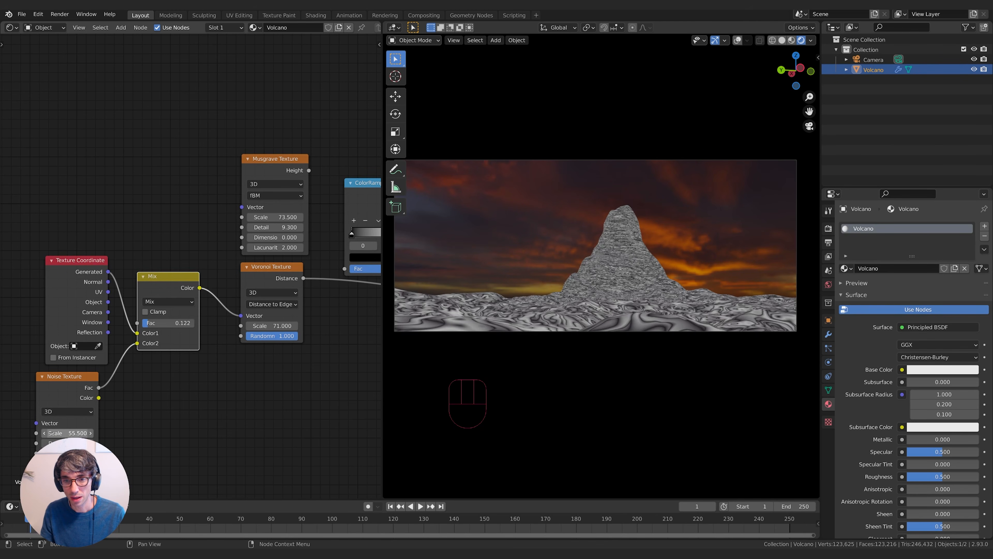
drag(51, 433, 98, 433)
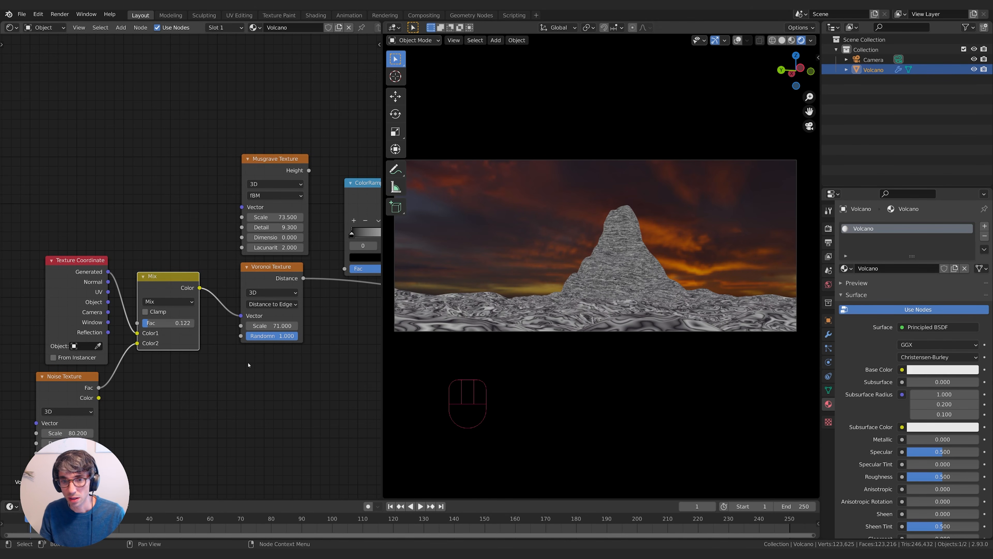
drag(168, 323, 142, 323)
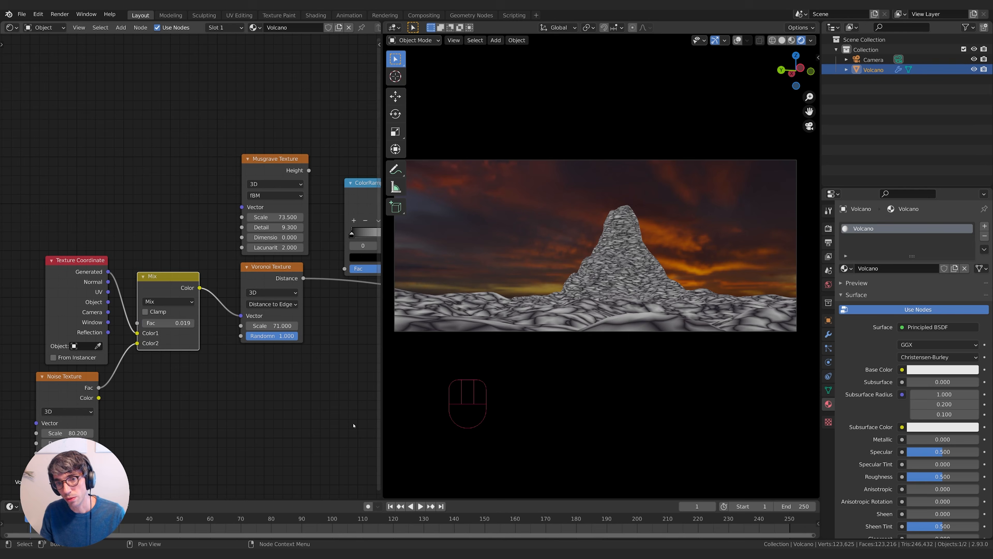
- Insert the ColorRamp between the Voronoi Distance and Emission and set its white stop to position 0.096
middle_drag(204, 386, 142, 392)
middle_drag(362, 384, 201, 404)
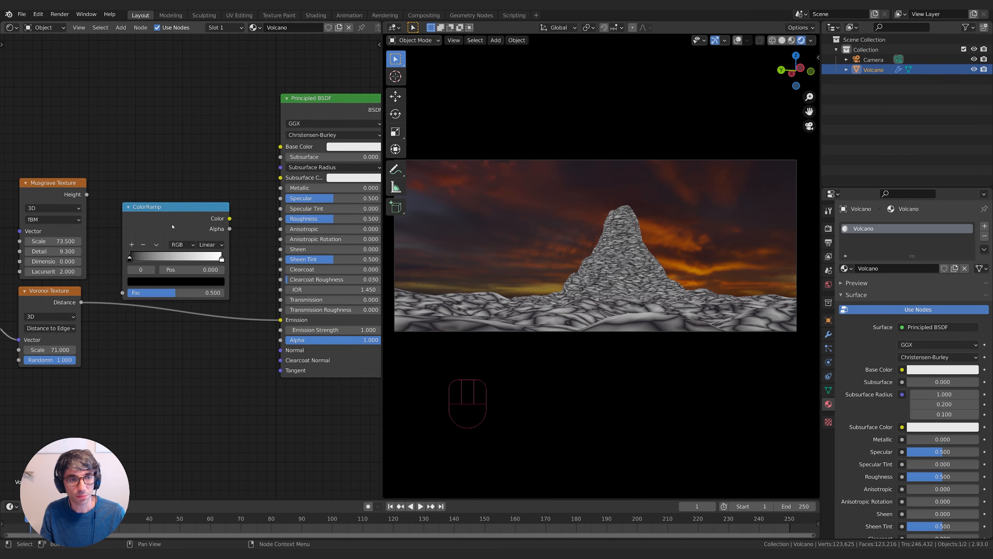
drag(185, 268, 193, 323)
middle_drag(193, 323, 253, 317)
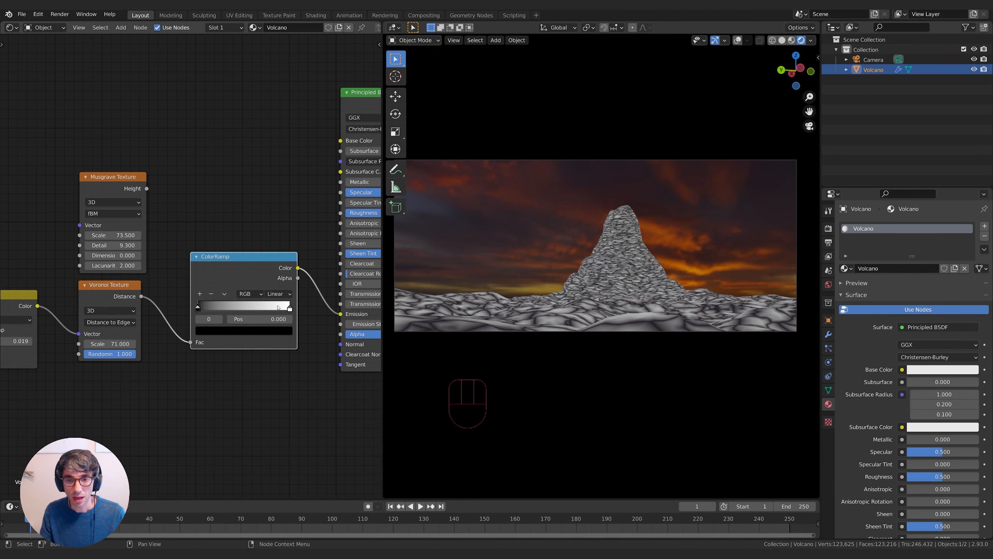
drag(289, 309, 204, 305)
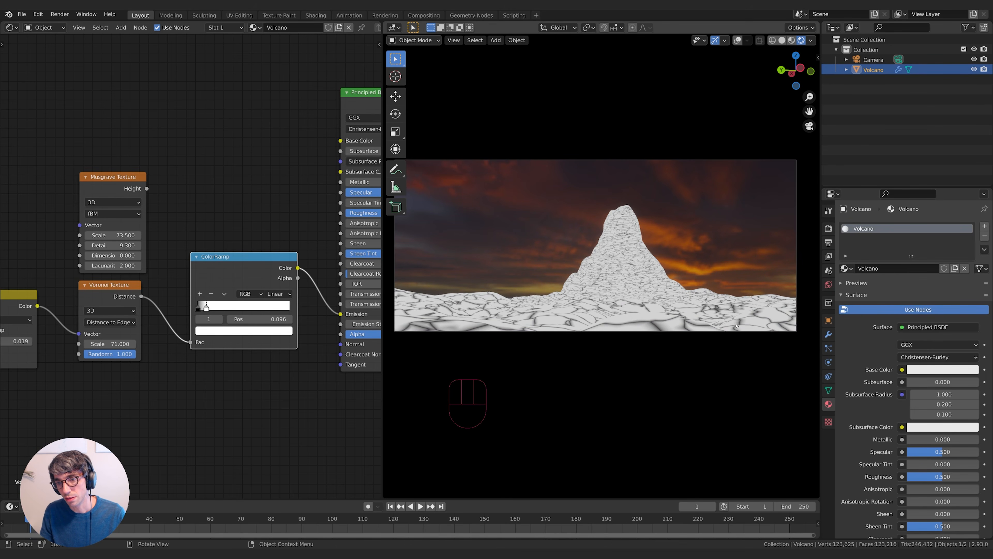
- Set the Noise Texture's Detail to 6.4 and Roughness to 0.618
middle_drag(131, 388, 357, 315)
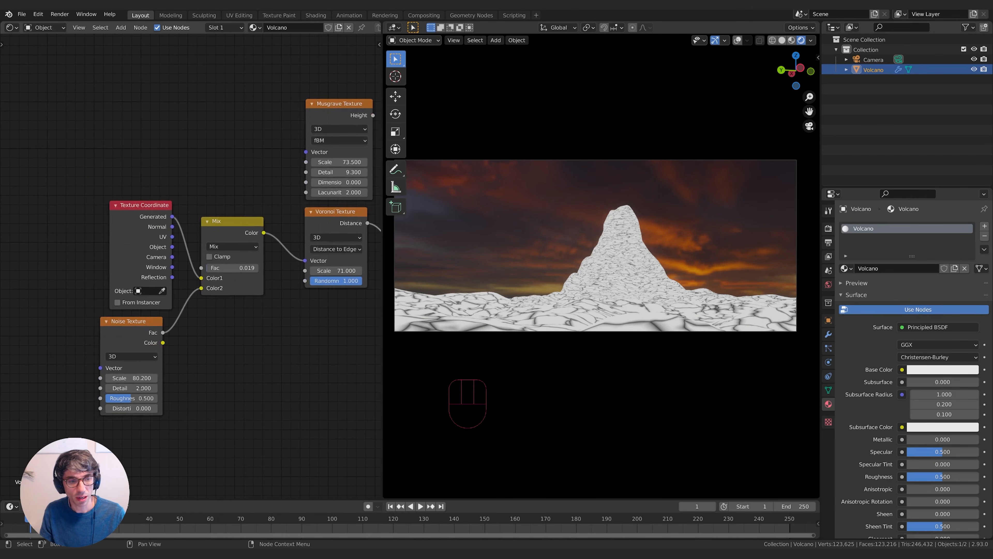
drag(129, 387, 145, 387)
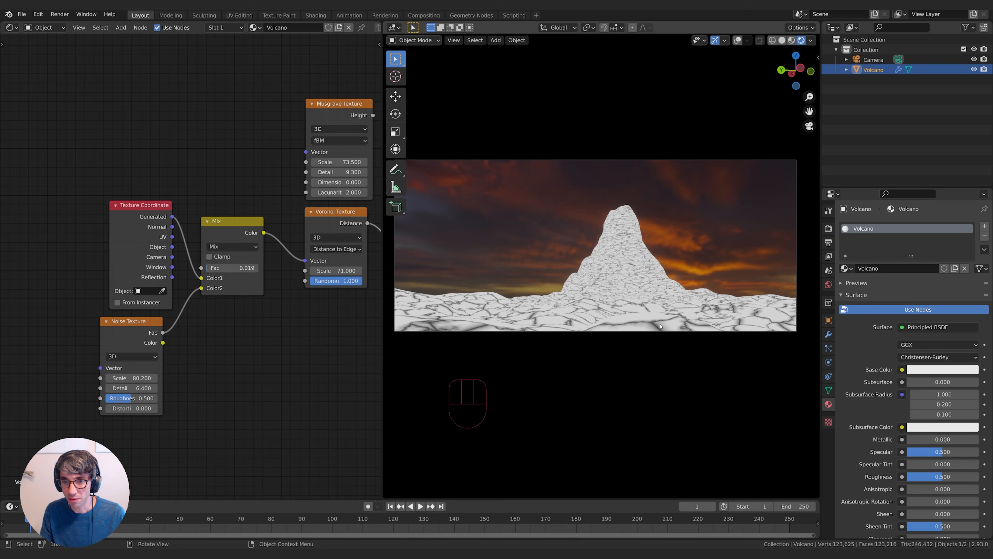
drag(129, 398, 137, 398)
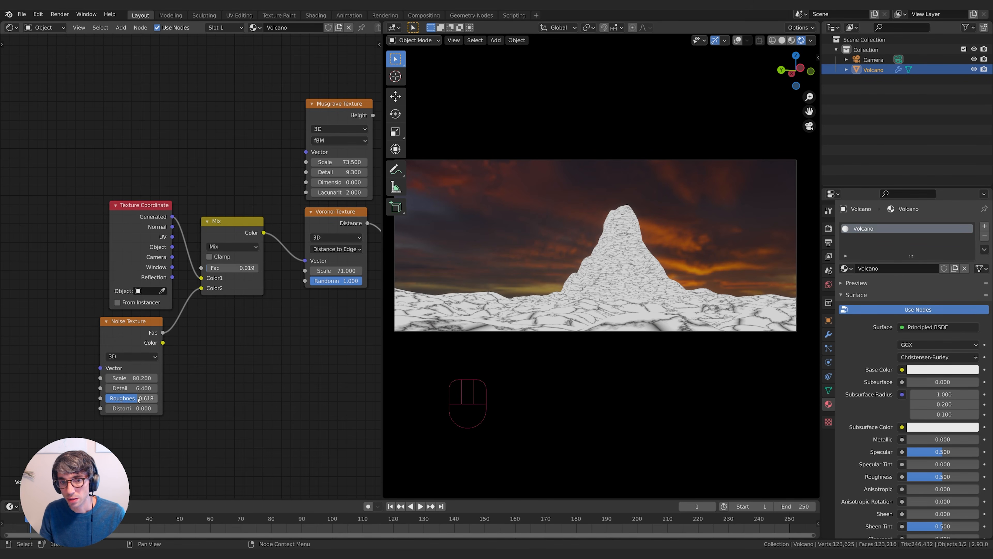
- Duplicate the ColorRamp for the Musgrave texture, connect Height to its Fac and set its white stop to position 1.0
middle_drag(275, 372, 156, 418)
middle_drag(321, 390, 226, 431)
drag(197, 270, 187, 277)
click(165, 220)
click(195, 275)
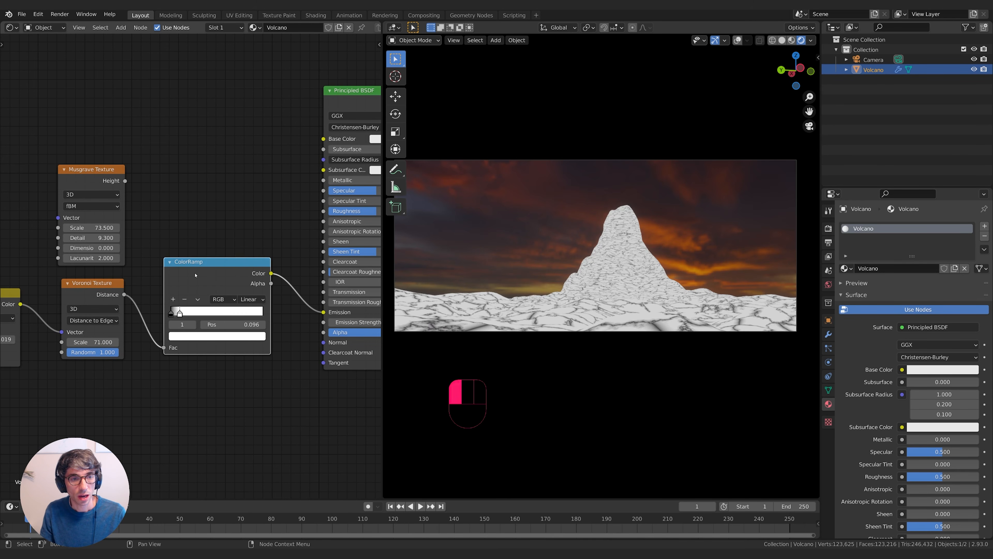
key(shift+d)
click(212, 184)
click(196, 274)
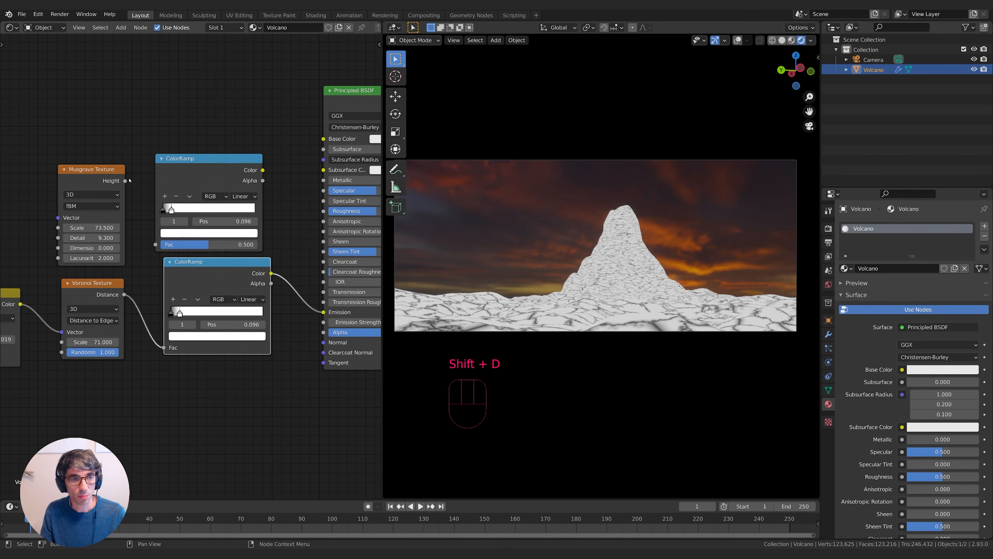
drag(125, 180, 256, 211)
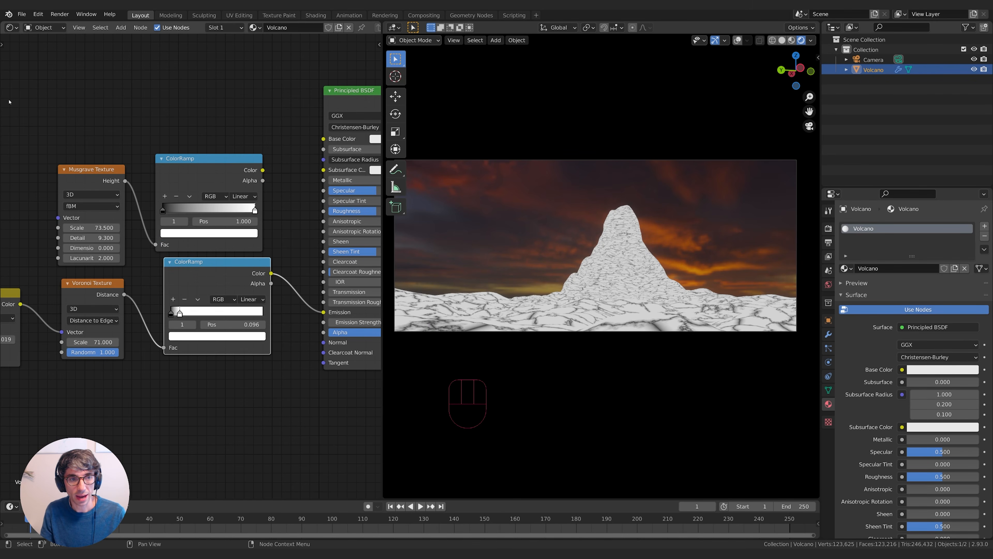
- Rearrange the Musgrave Texture and the two ColorRamp nodes to free space before the Principled BSDF
drag(230, 171, 202, 170)
drag(81, 184, 34, 179)
drag(201, 176, 176, 173)
middle_drag(177, 203, 145, 210)
middle_drag(219, 271, 211, 261)
drag(211, 261, 179, 270)
middle_drag(198, 238, 91, 252)
- Move the Material Output and Principled BSDF nodes further from the ColorRamps and realign the Musgrave ColorRamp
click(325, 100)
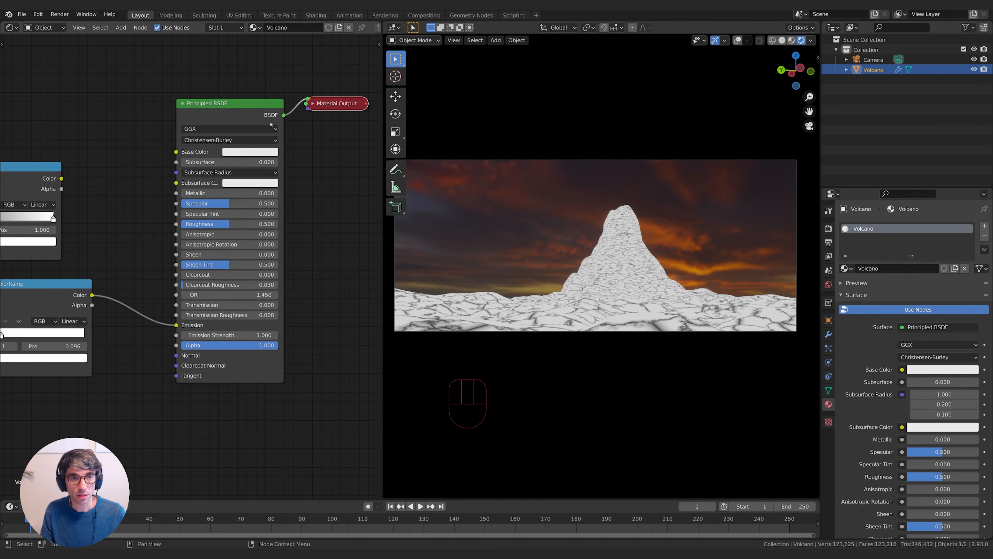
key(g)
click(366, 124)
click(219, 118)
key(g)
click(375, 117)
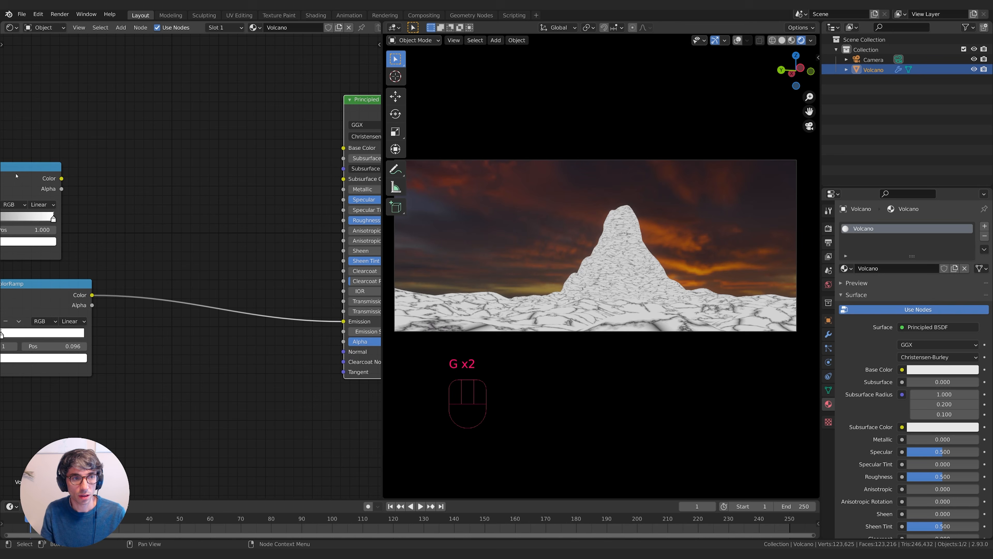
drag(16, 175, 50, 177)
- Add a MixRGB node after the two ColorRamps and set its blend mode to Multiply
middle_drag(164, 214, 205, 208)
key(shift+a)
click(201, 189)
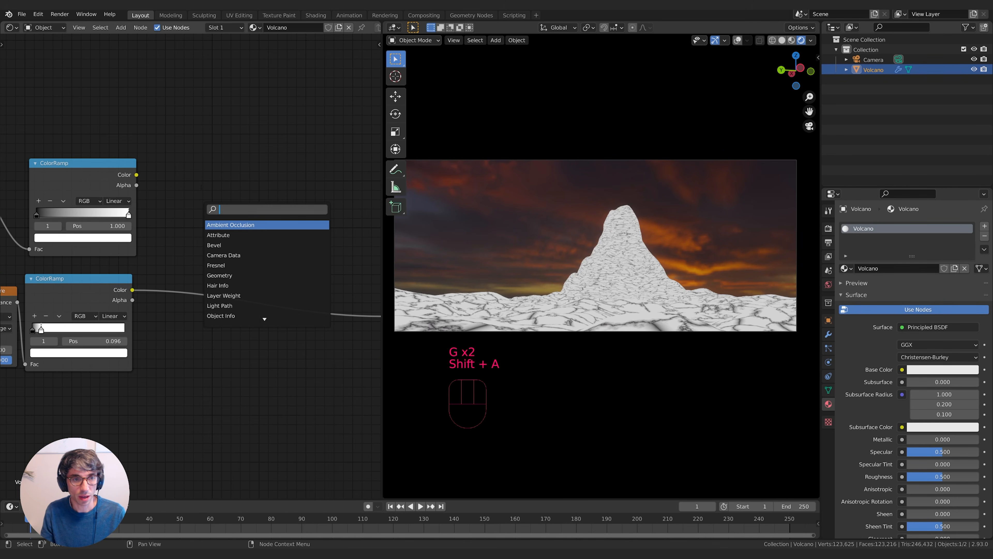
text(mix)
key(Return)
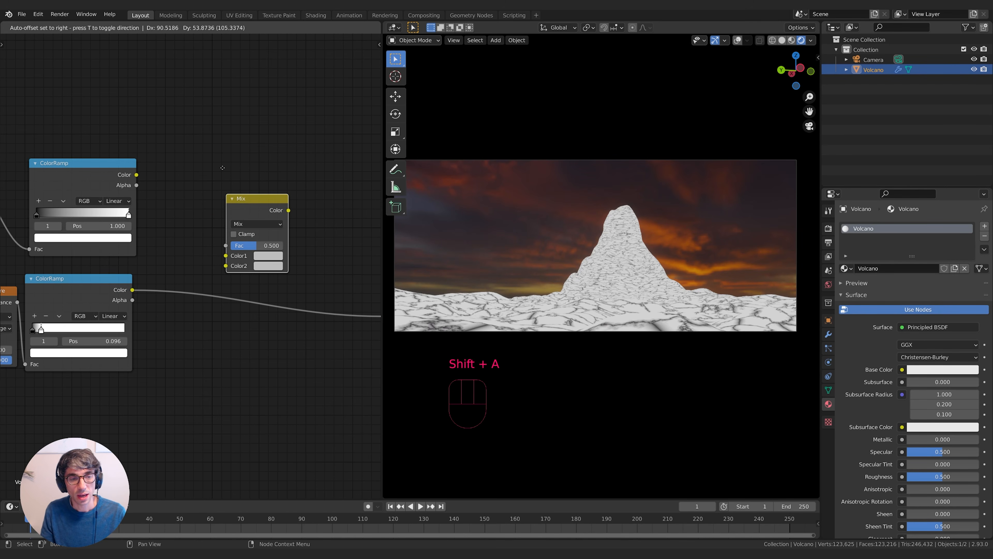
click(248, 228)
click(247, 224)
click(251, 251)
- Multiply the Musgrave ColorRamp (Color1) with the Voronoi ColorRamp (Color2) into Emission and set Fac to 1.0
drag(258, 198, 287, 245)
drag(136, 176, 255, 306)
middle_drag(255, 310, 200, 314)
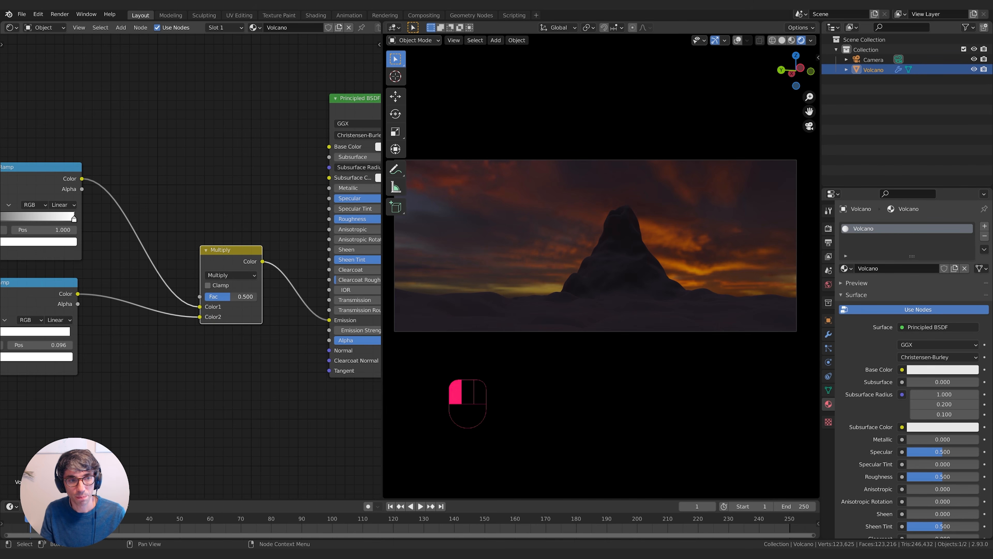
drag(234, 296, 258, 296)
- Lighten the Musgrave ColorRamp's black stop to mid grey and move the Voronoi ColorRamp's white stop to position 0.056
middle_drag(126, 267, 241, 285)
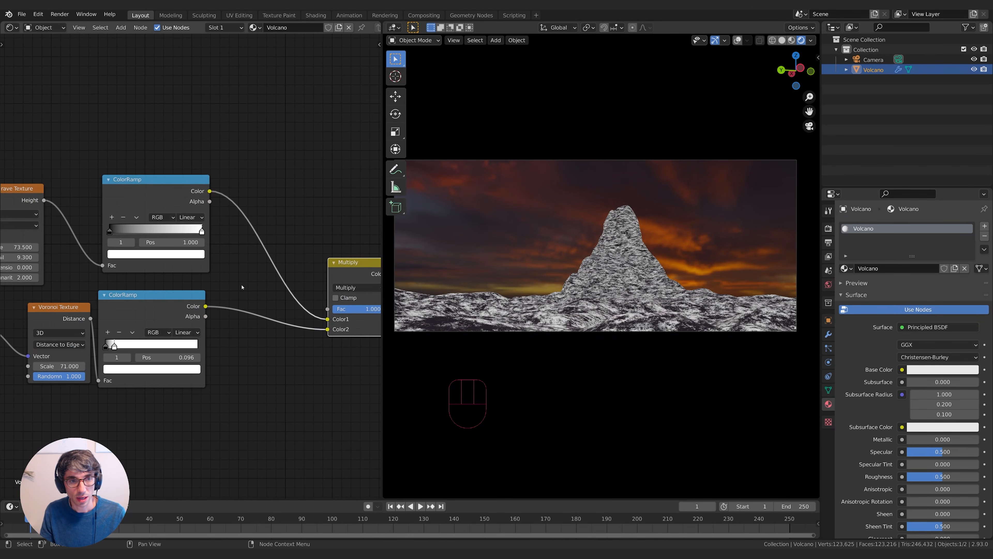
click(110, 232)
click(156, 257)
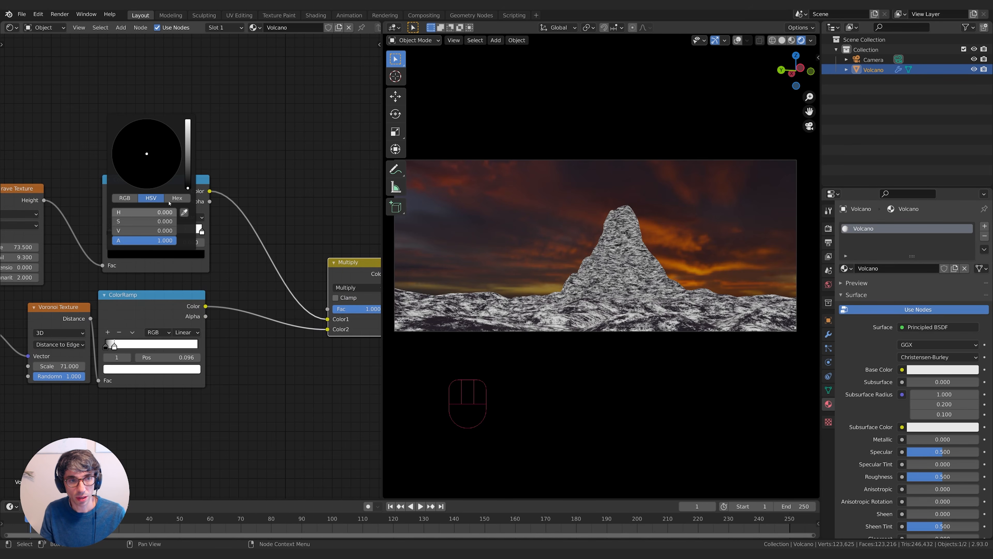
scroll(157, 250, up, 3)
scroll(156, 251, up, 8)
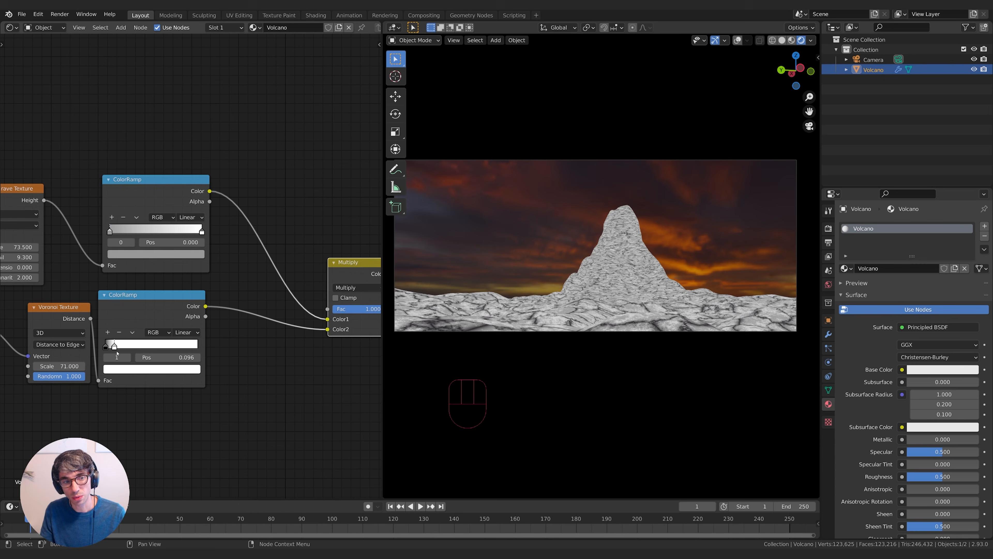
click(155, 254)
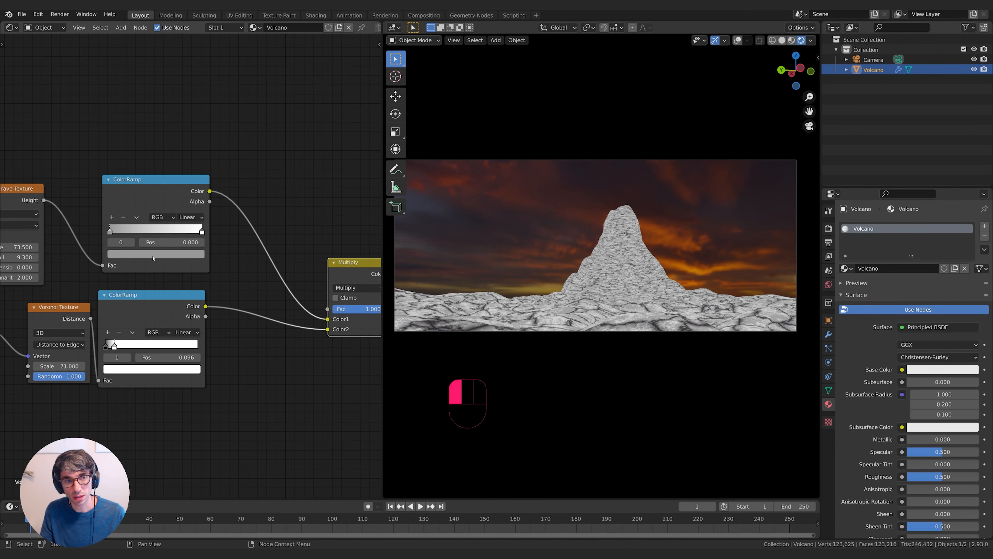
drag(188, 147, 187, 158)
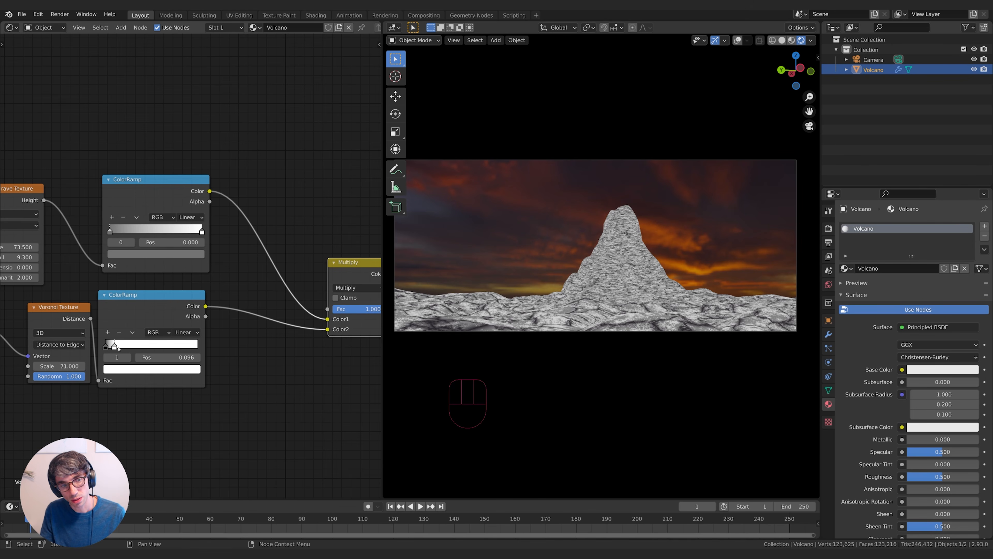
drag(114, 346, 107, 347)
drag(108, 345, 111, 346)
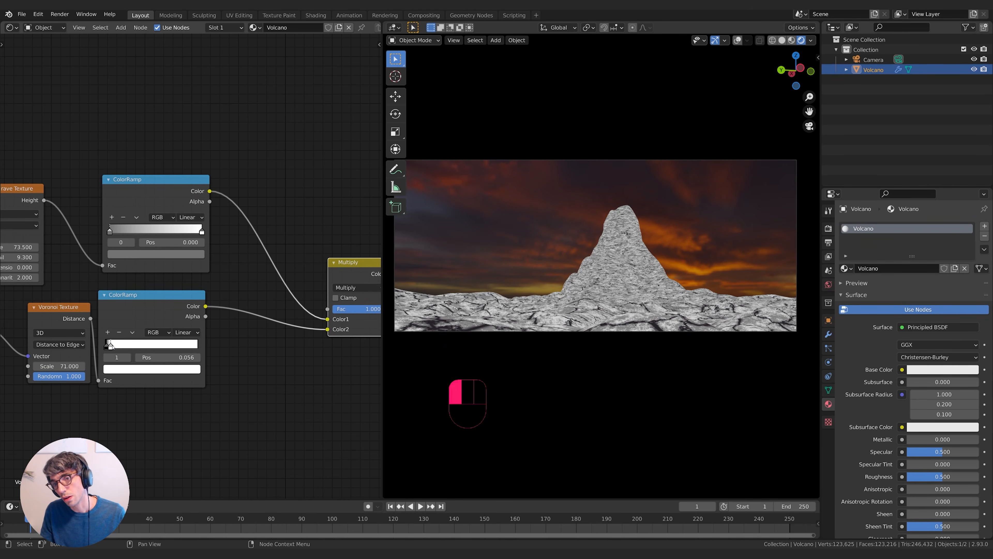
- Add a Bump node, feeding the Multiply node's Color into its Height and its output into the Principled BSDF's Normal instead of Emission
ctrl+scroll(239, 348, right, 5)
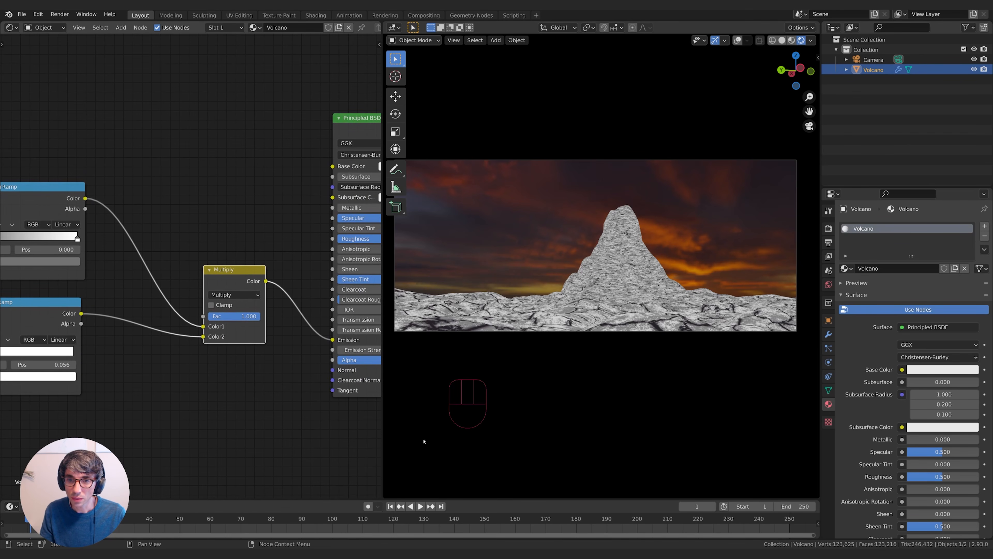
ctrl+scroll(189, 406, left, 1)
drag(243, 282, 155, 225)
key(shift+a)
text(bump)
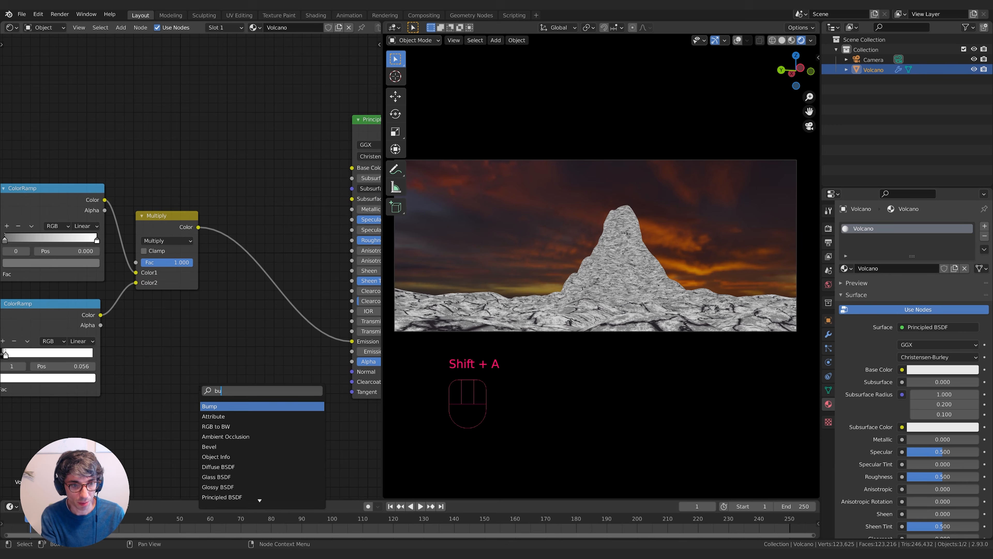
key(Return)
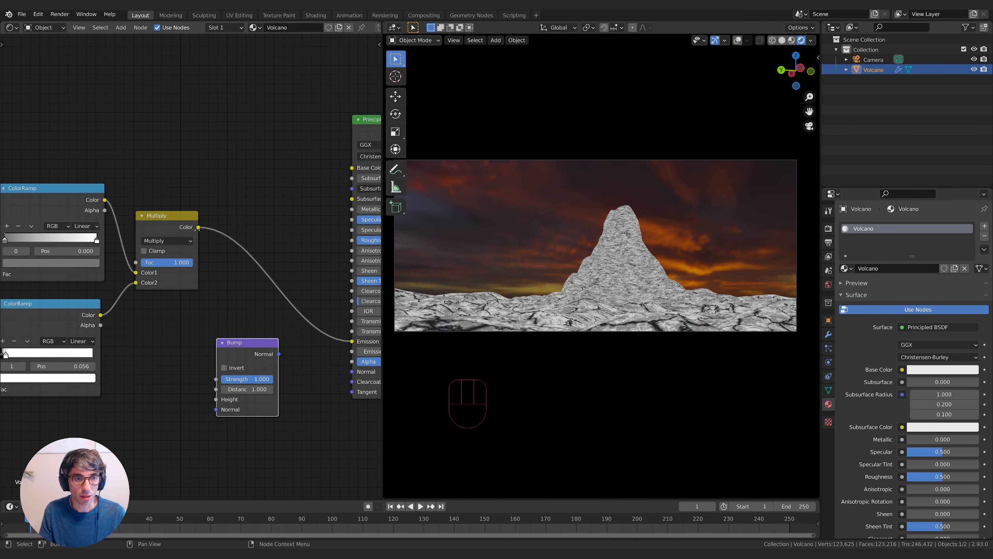
drag(198, 227, 234, 401)
mouse_move(283, 356)
mouse_down()
mouse_move(310, 351)
mouse_move(352, 371)
mouse_move(318, 319)
mouse_up()
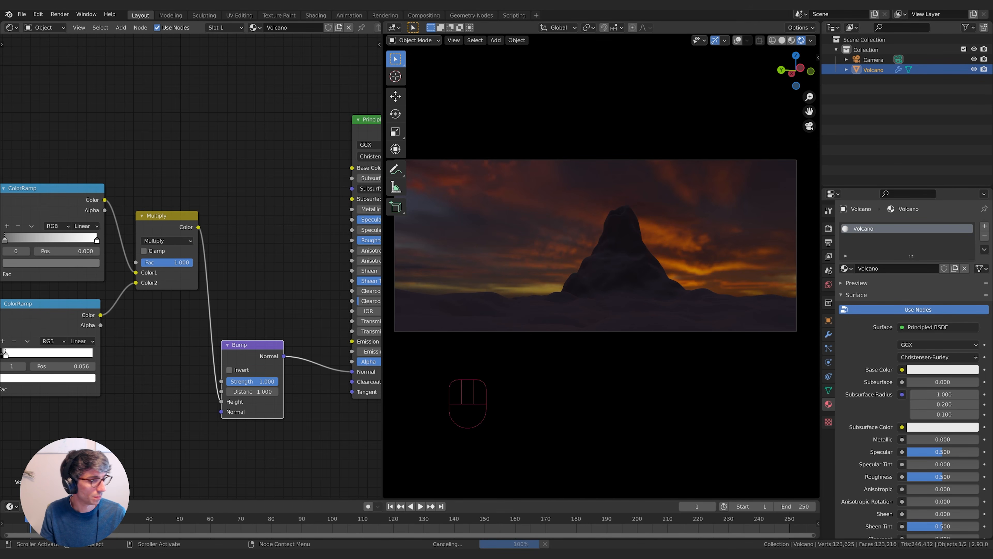
- Set the Principled BSDF's Specular to 0.829 and Roughness to 0.122 to make the volcano rock glossier
middle_drag(266, 211, 148, 247)
drag(307, 269, 313, 249)
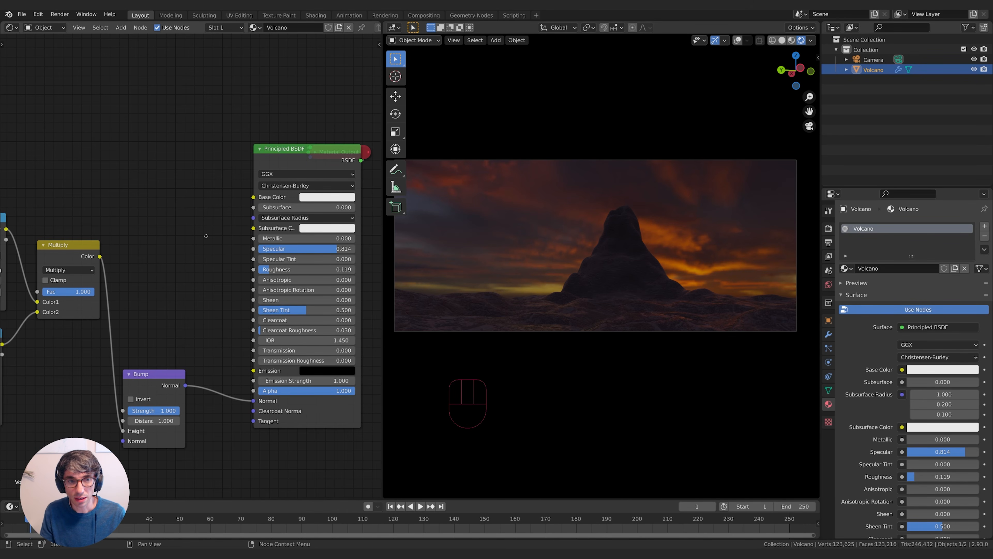
middle_drag(274, 274, 246, 279)
drag(251, 253, 249, 273)
- Add a third ColorRamp node above the Bump node, between the Multiply node and the Principled BSDF
middle_drag(167, 304, 301, 324)
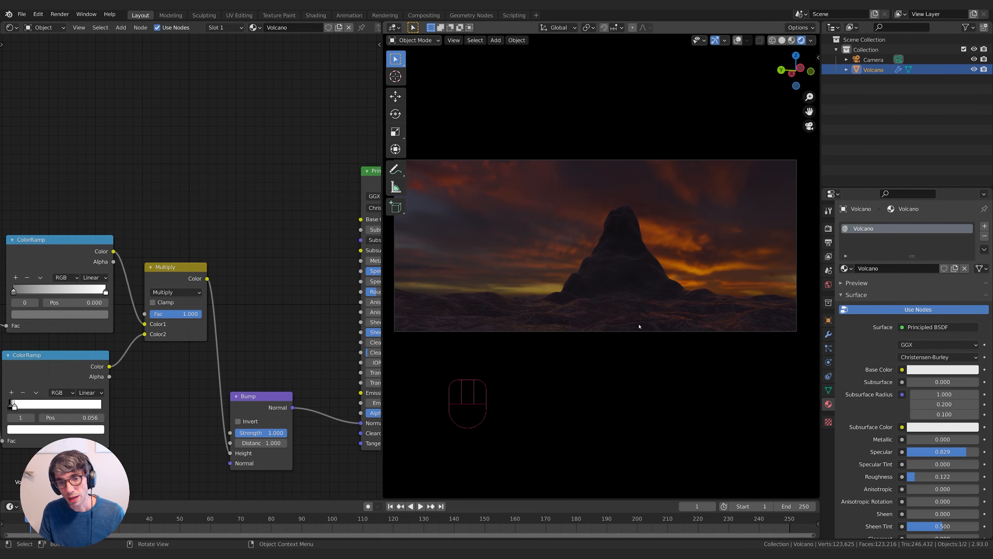
middle_drag(184, 164, 176, 170)
key(shift+a)
click(207, 162)
text(color ramp)
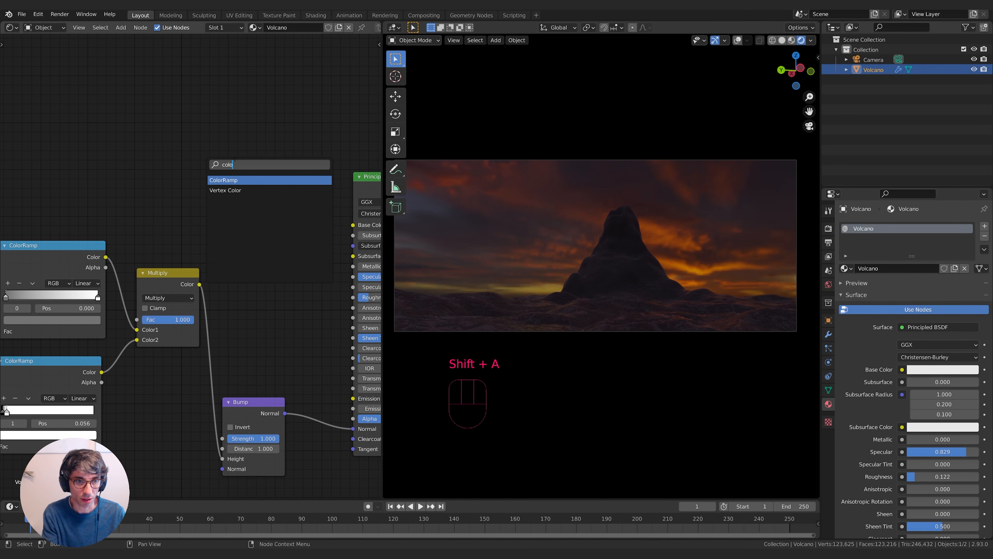
key(Return)
click(233, 162)
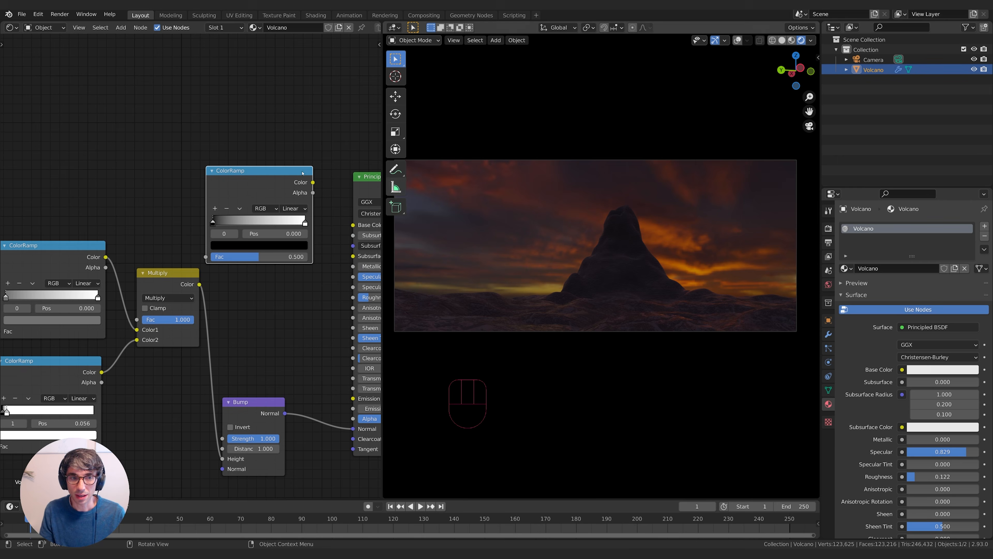
drag(274, 170, 272, 162)
- Connect the Multiply node's Color to the new ColorRamp's Fac and the ramp's Color to the Principled BSDF's Base Color
middle_drag(165, 267, 174, 261)
drag(208, 278, 213, 243)
middle_drag(320, 169, 248, 177)
drag(248, 177, 289, 227)
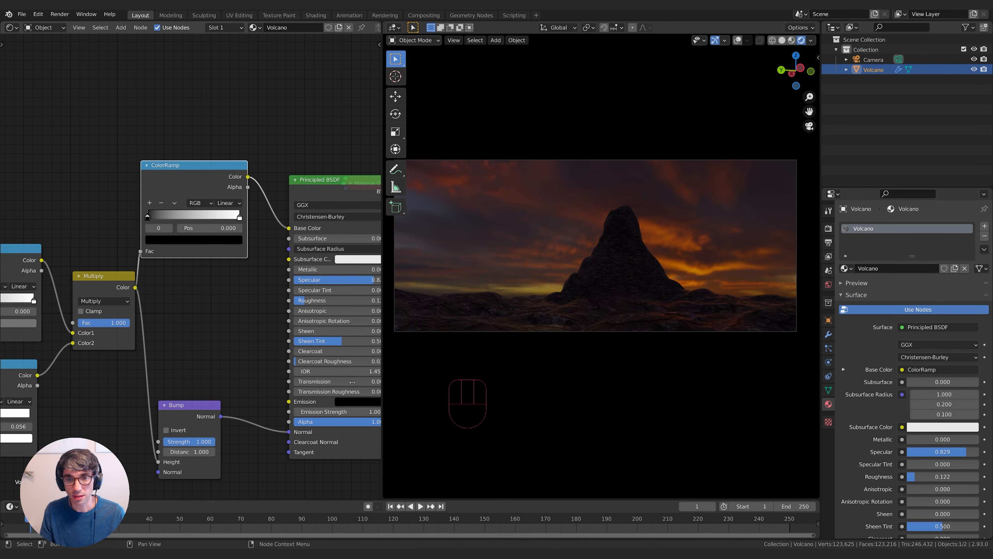
- Colour the Base Color ramp's black stop a muted red and its white stop a light pink
middle_drag(164, 214, 183, 238)
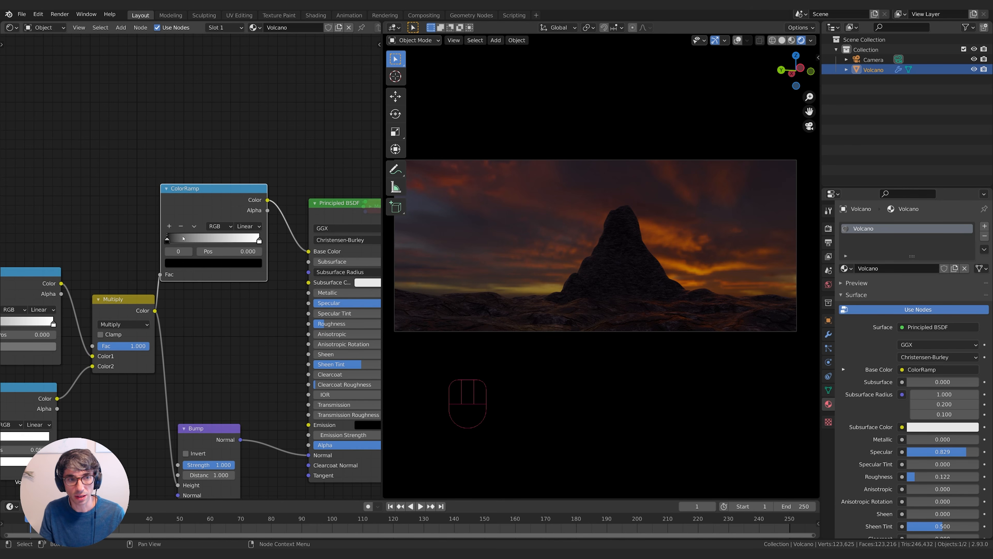
click(227, 265)
drag(245, 192, 204, 176)
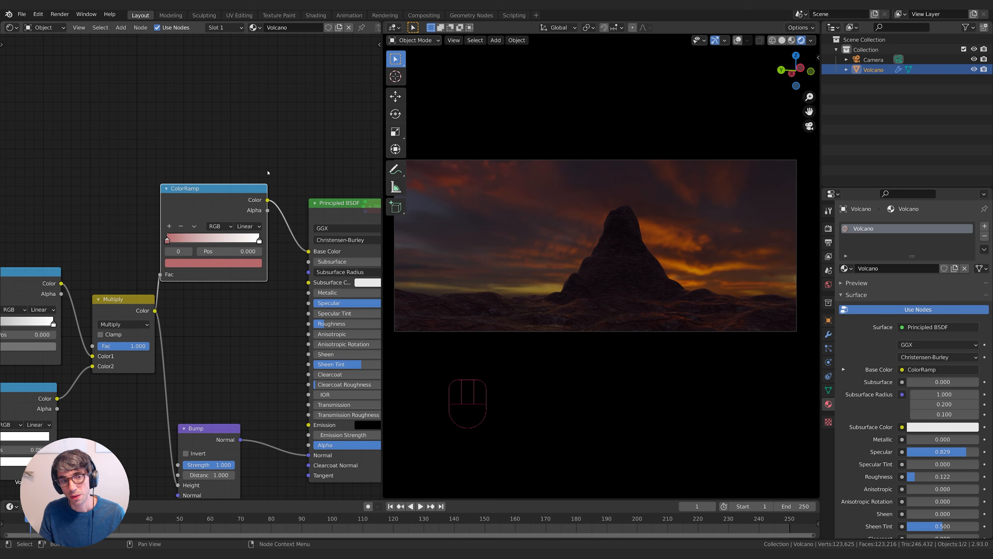
click(260, 240)
click(207, 263)
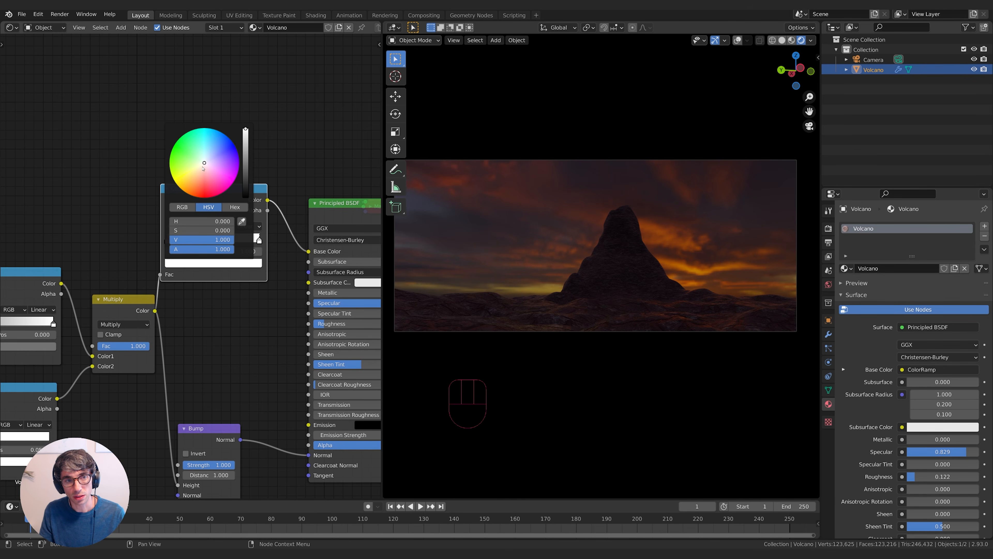
click(205, 175)
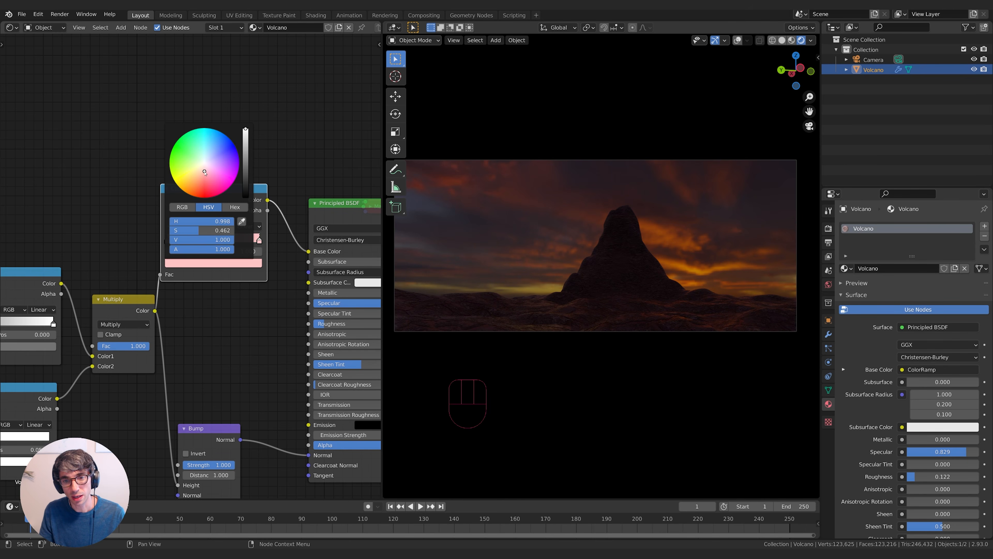
- Add a Sun light to the scene and rotate it about 90° around the view axis
click(540, 250)
key(shift+a)
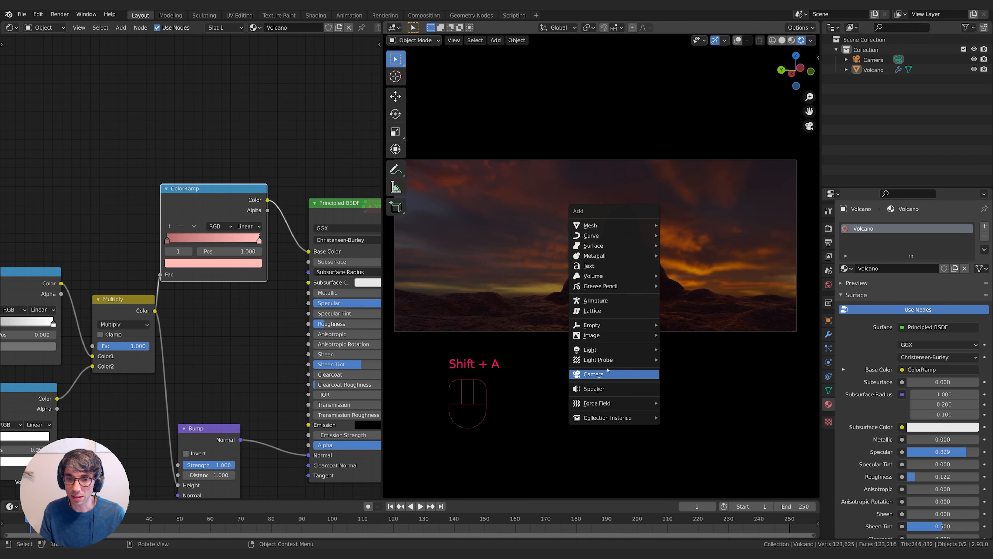
mouse_move(591, 349)
click(682, 361)
key(r)
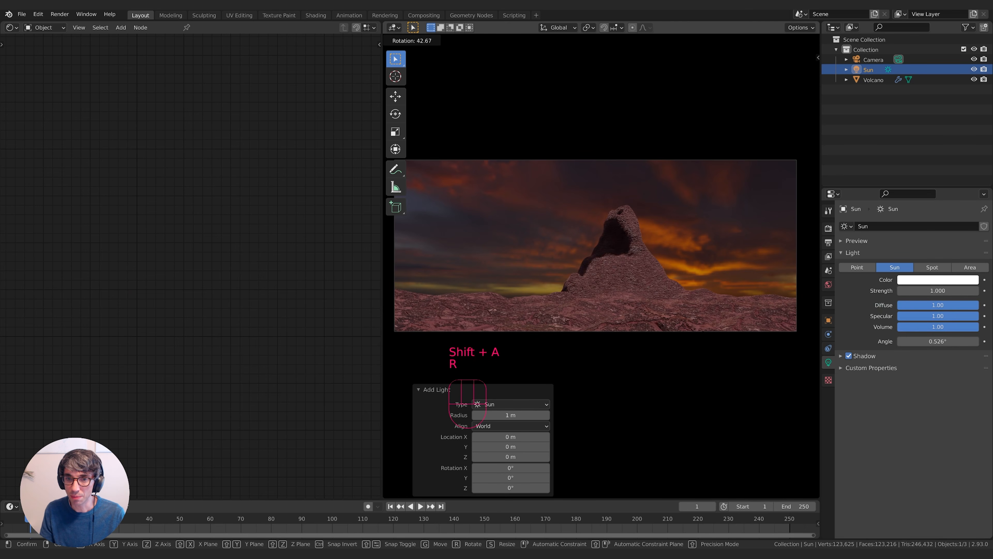
click(643, 355)
- Turn the sun around the global Z axis by about 43.7° and fine-tune it by about -4.3° so it backlights the volcano
key(r)
key(z)
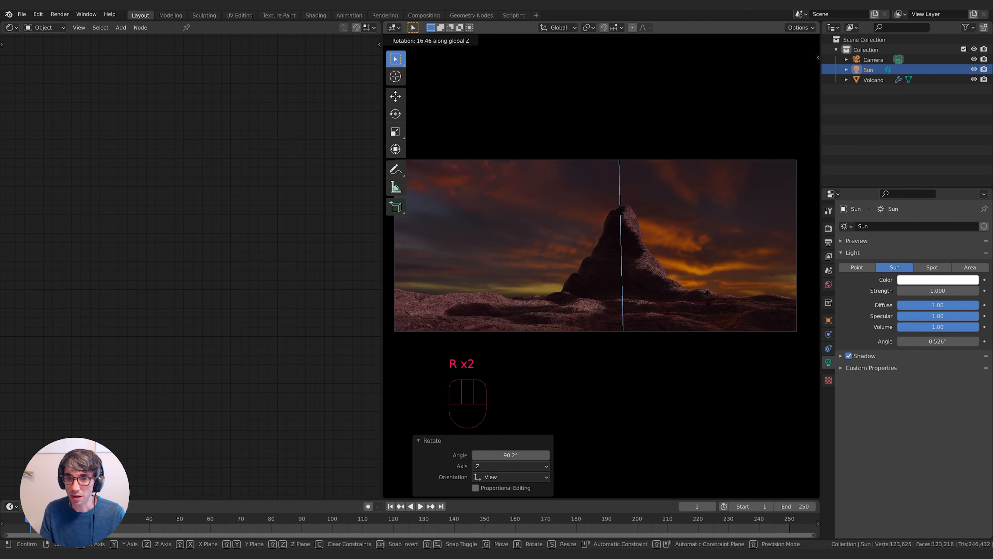
click(682, 271)
key(r)
key(z)
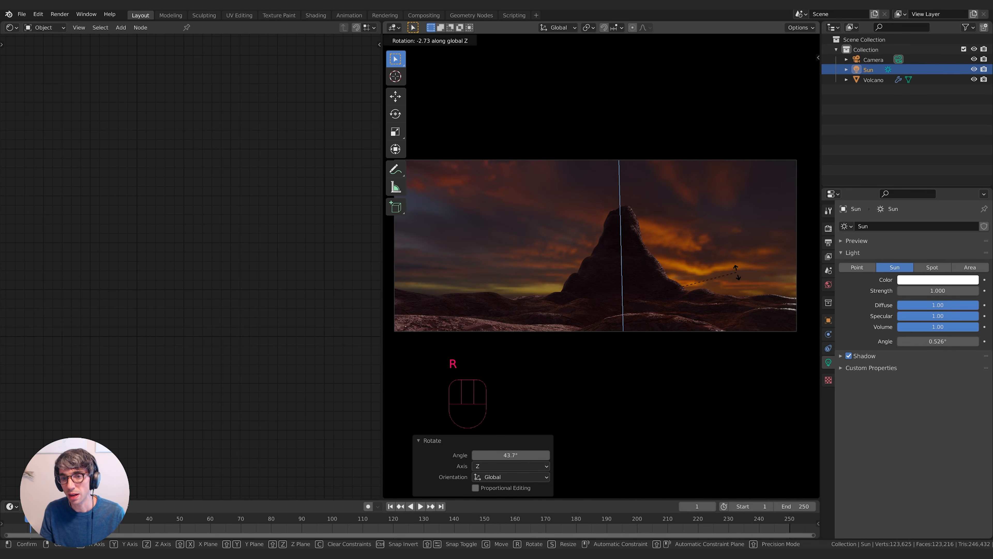
click(737, 273)
- Give the sun light an orange colour, a strength of 0.060 and an angle of 22.2°
click(937, 280)
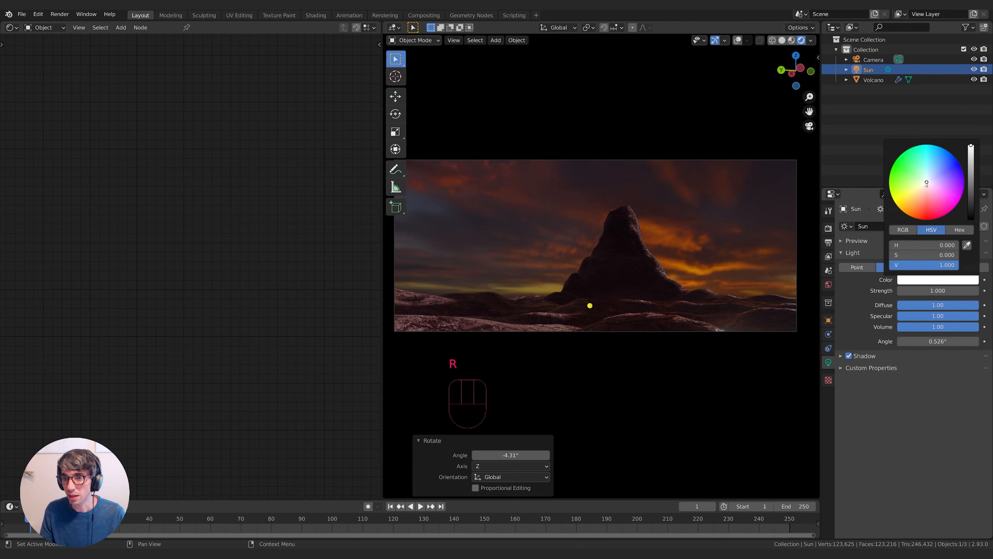
drag(926, 182, 915, 200)
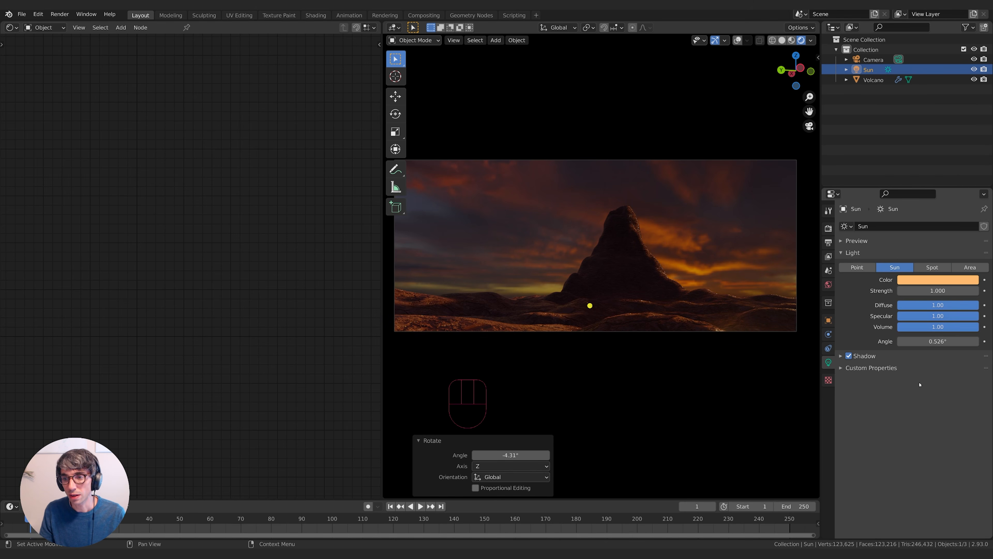
drag(955, 344, 917, 345)
drag(923, 290, 903, 290)
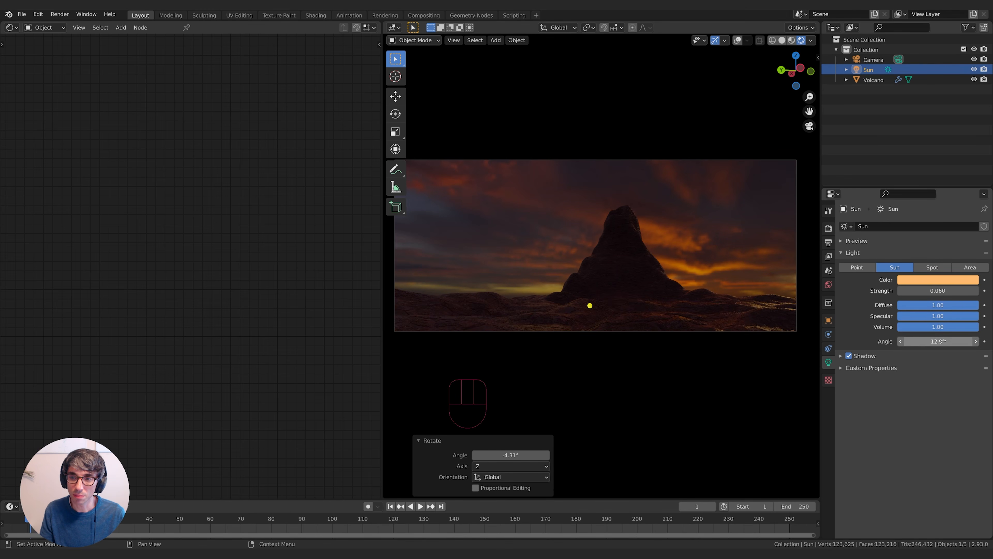
drag(933, 342, 954, 341)
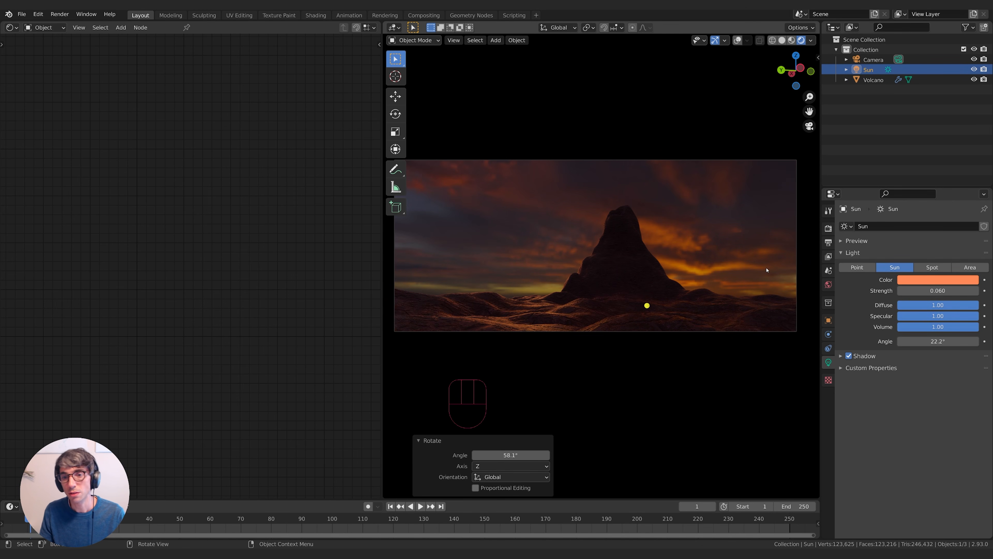
- Duplicate the sun light in place and rotate the copy about -47.9° around the global Z axis
click(659, 342)
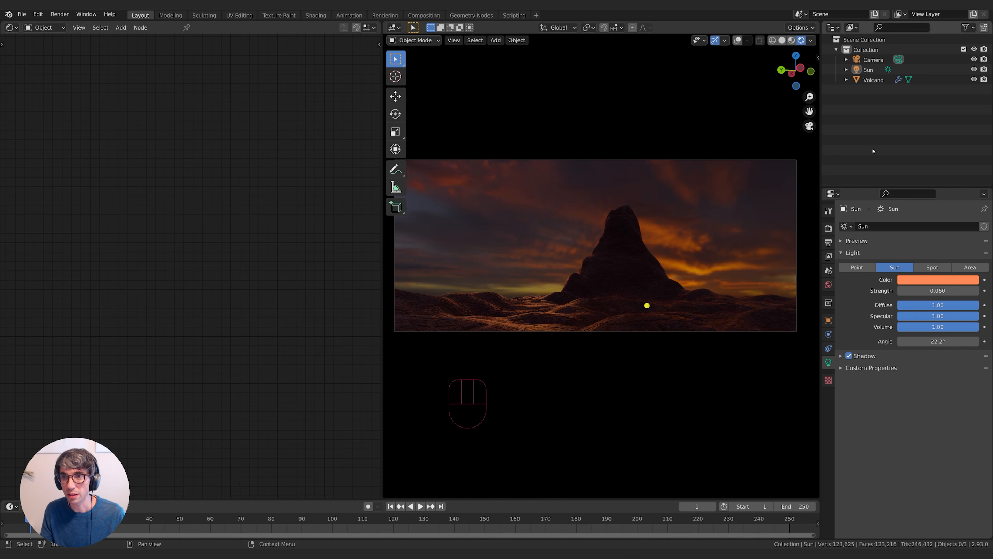
click(868, 70)
key(shift+d)
right_click(647, 221)
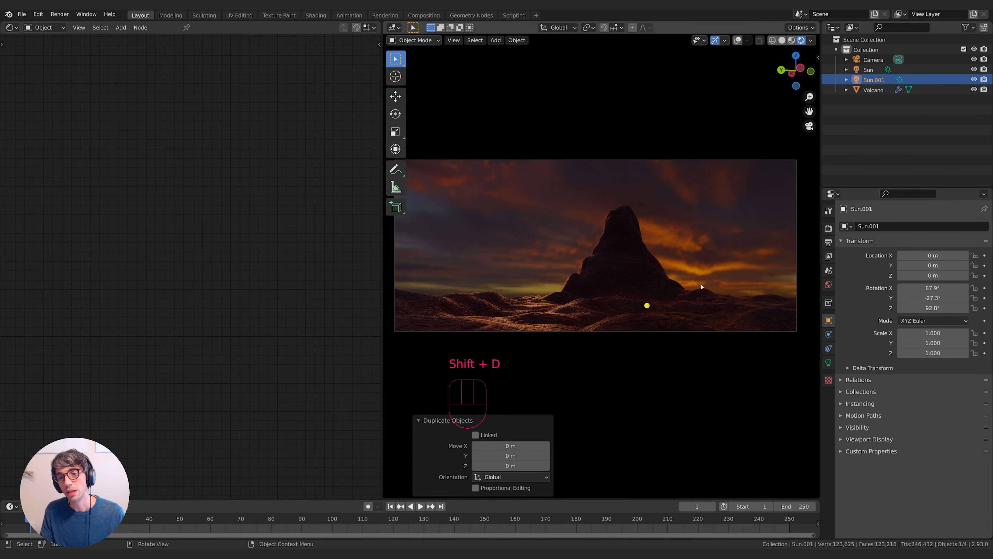
key(r)
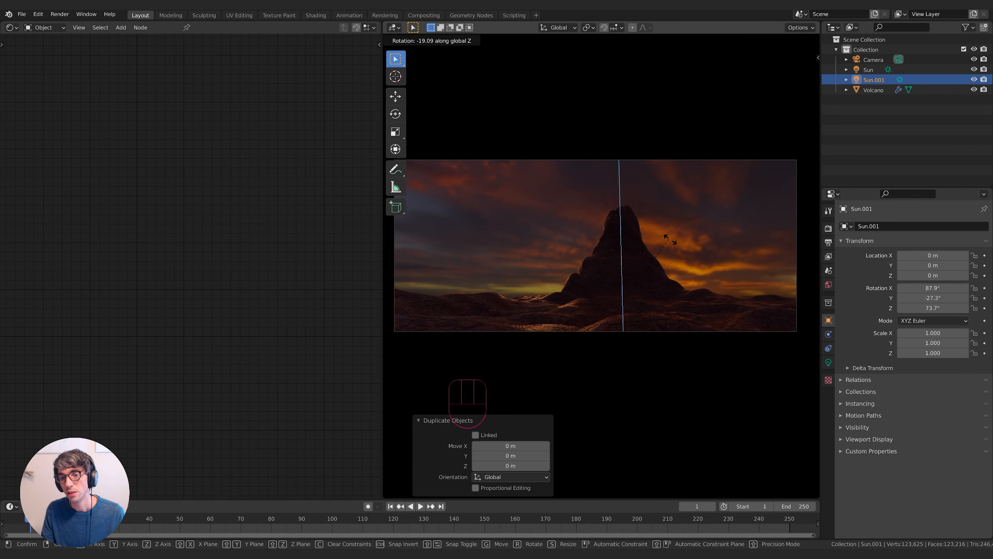
click(697, 267)
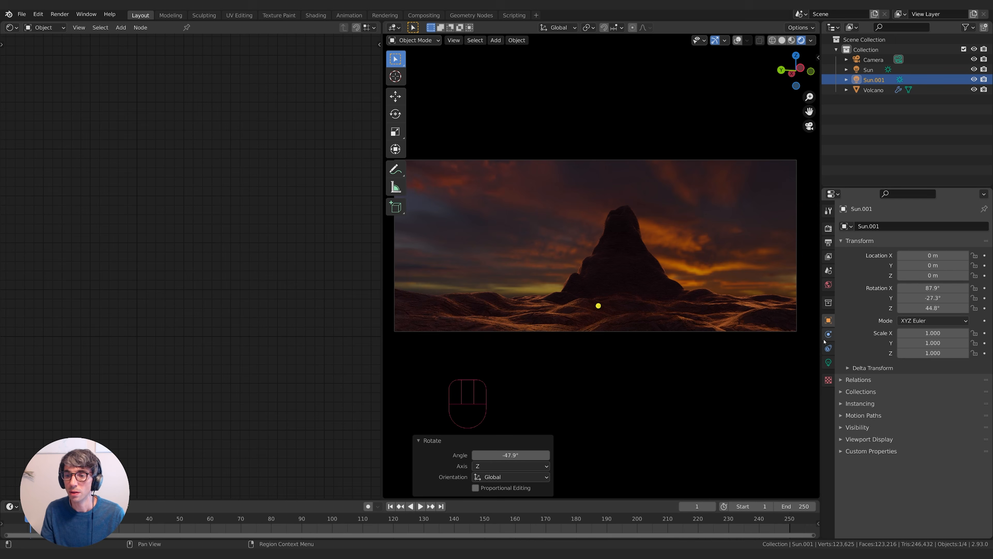
- Change the duplicated sun's colour to pale lavender and lower its strength to 0.014
click(828, 362)
click(926, 279)
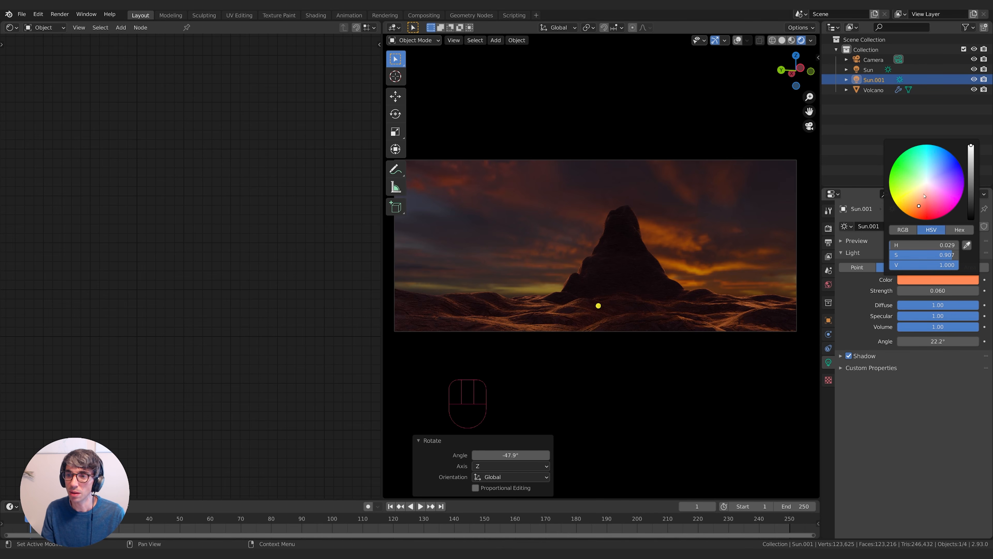
click(932, 186)
click(935, 181)
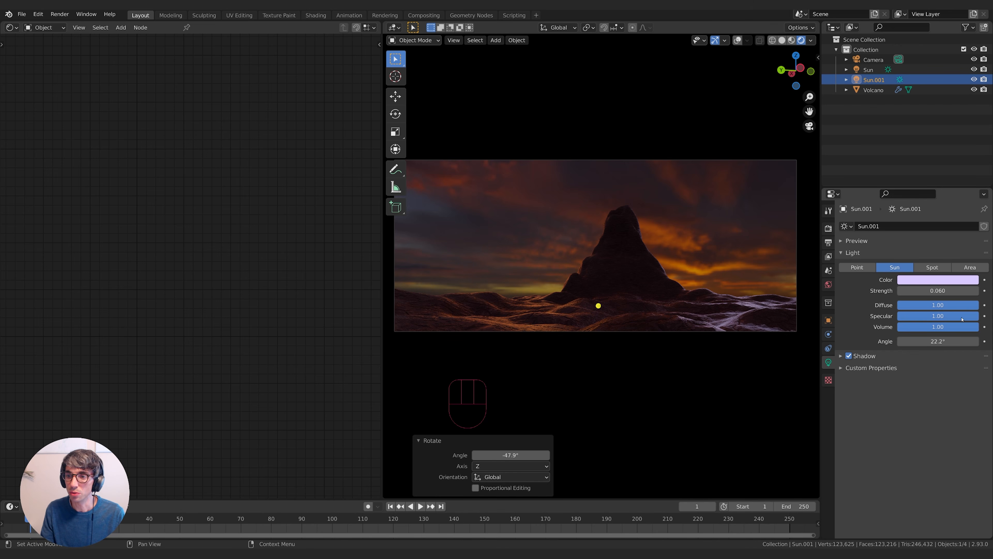
drag(938, 291, 917, 290)
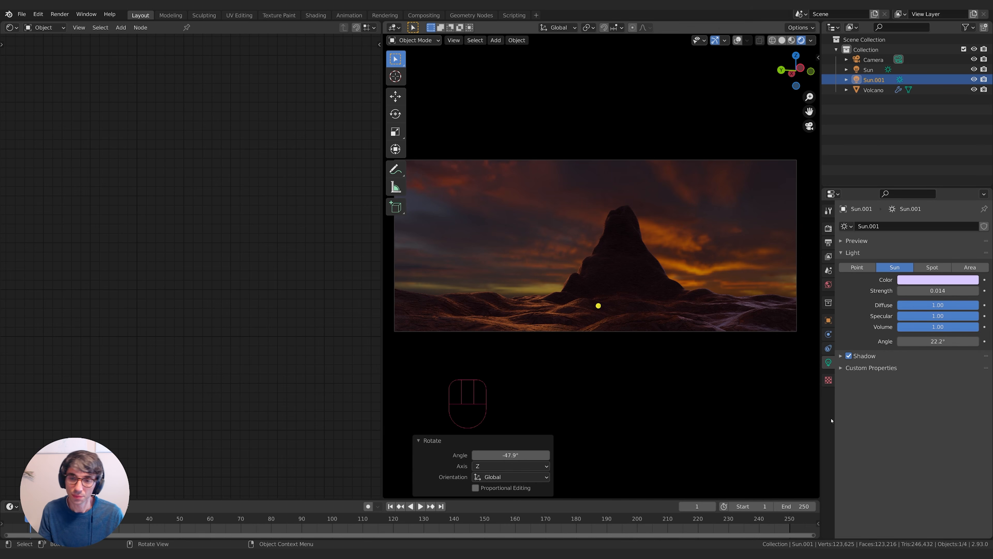
- Show the viewport overlays, select the volcano's crater vertices with circle select in Edit Mode and snap the 3D cursor to them
click(744, 306)
click(598, 259)
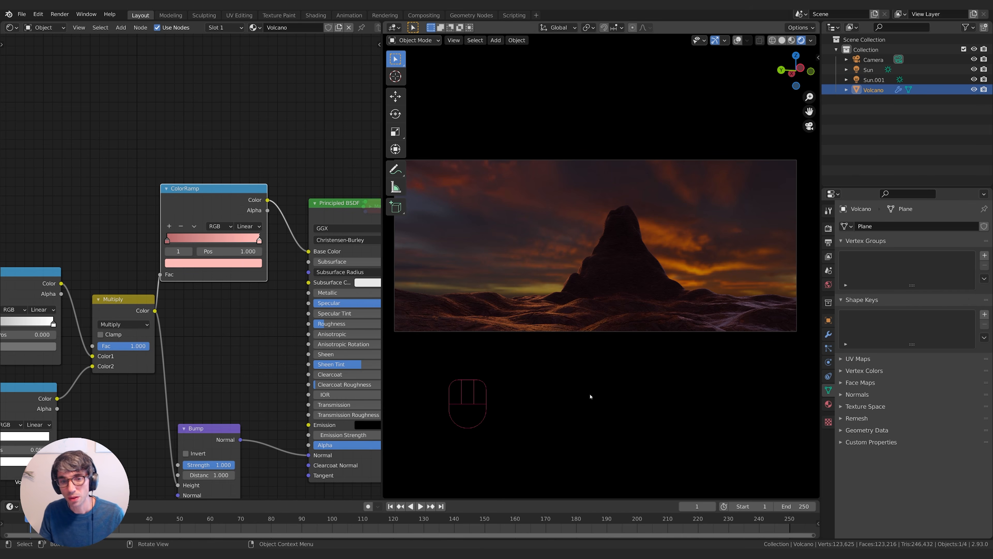
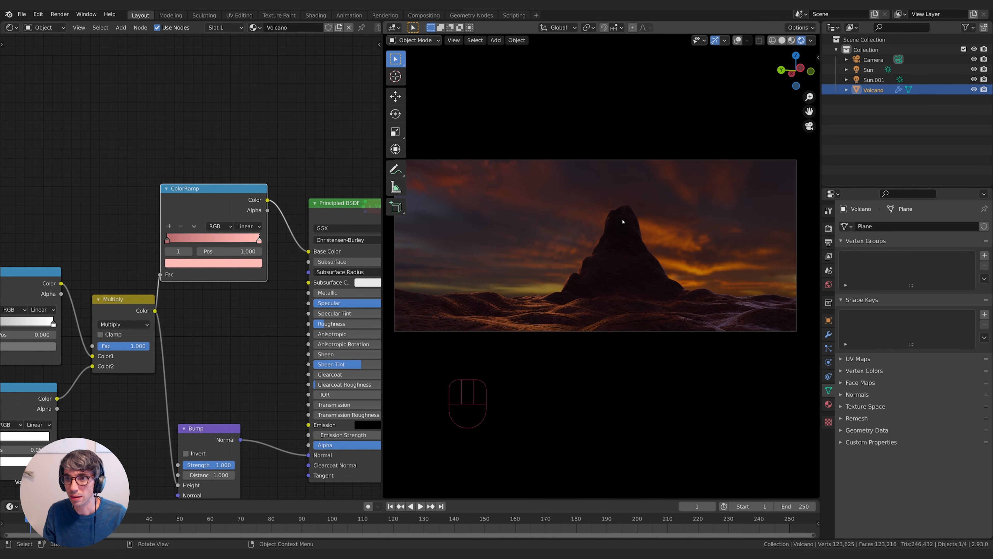
key(shift+alt+z)
key(Tab)
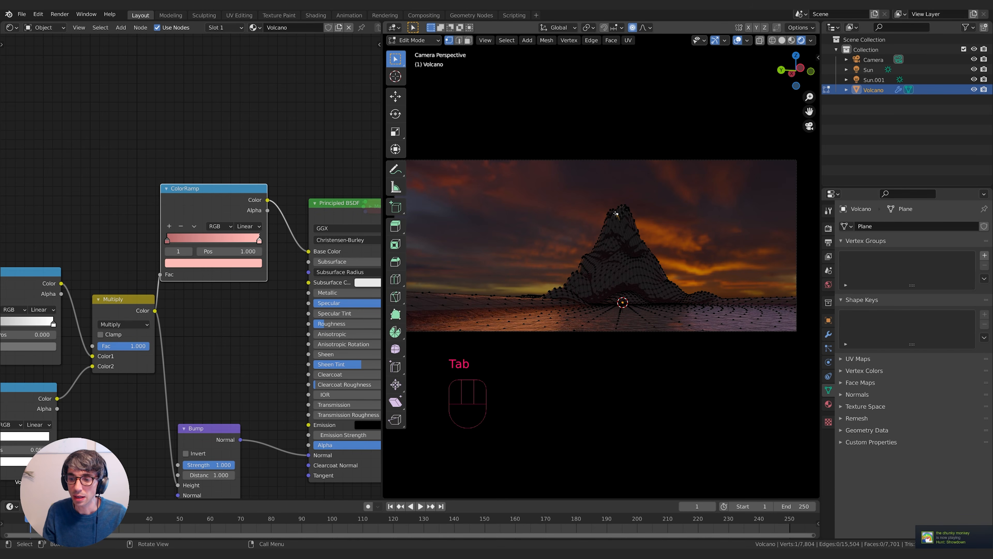
key(c)
click(614, 210)
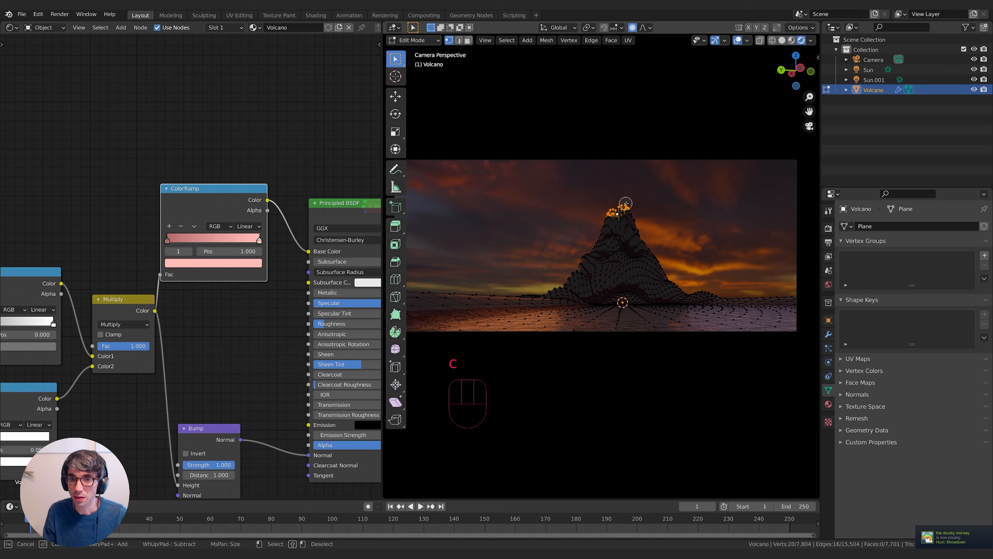
right_click(616, 210)
key(shift+s)
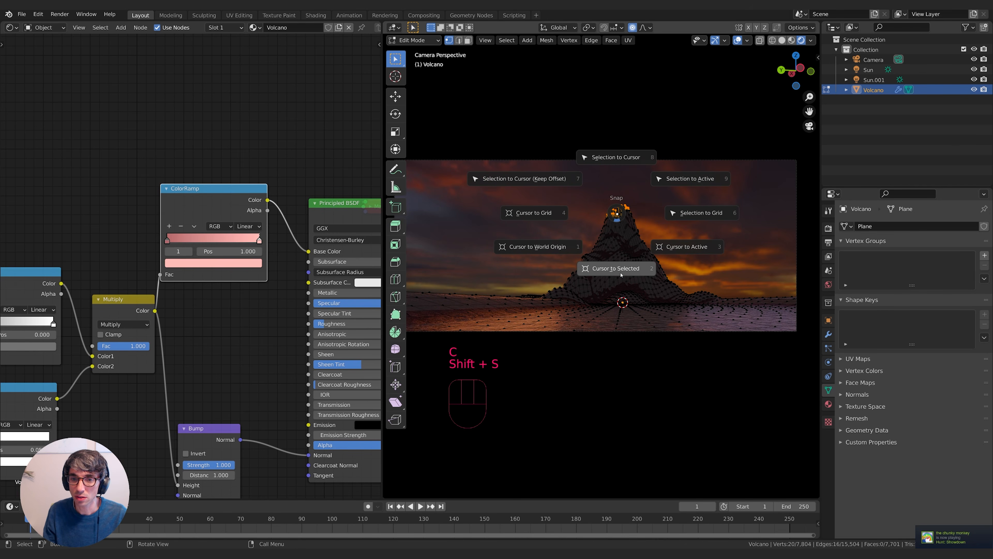
click(621, 272)
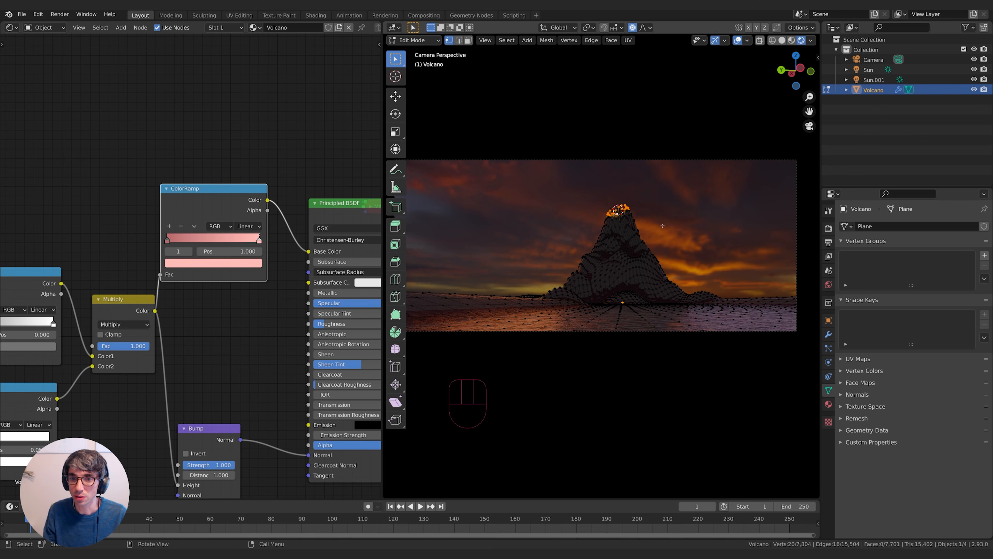
- Add a point light at the crater in Object Mode and move it about -0.34 m along global Z
key(Tab)
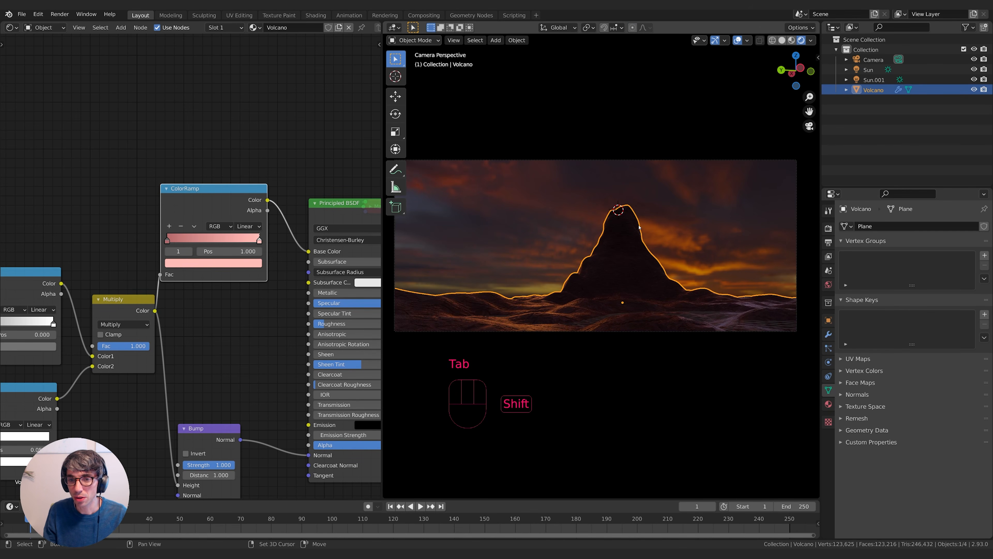
key(shift+a)
click(677, 225)
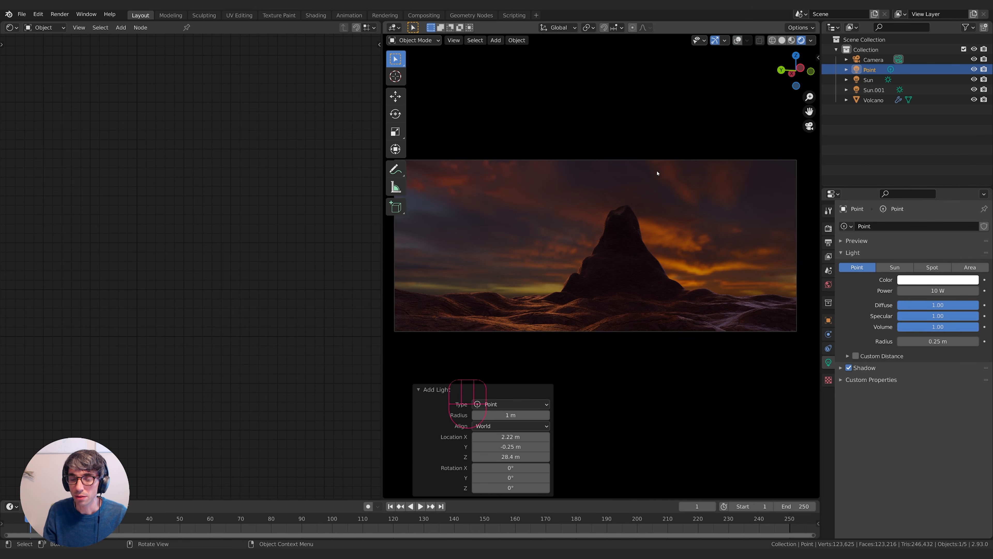
key(g)
key(z)
click(565, 211)
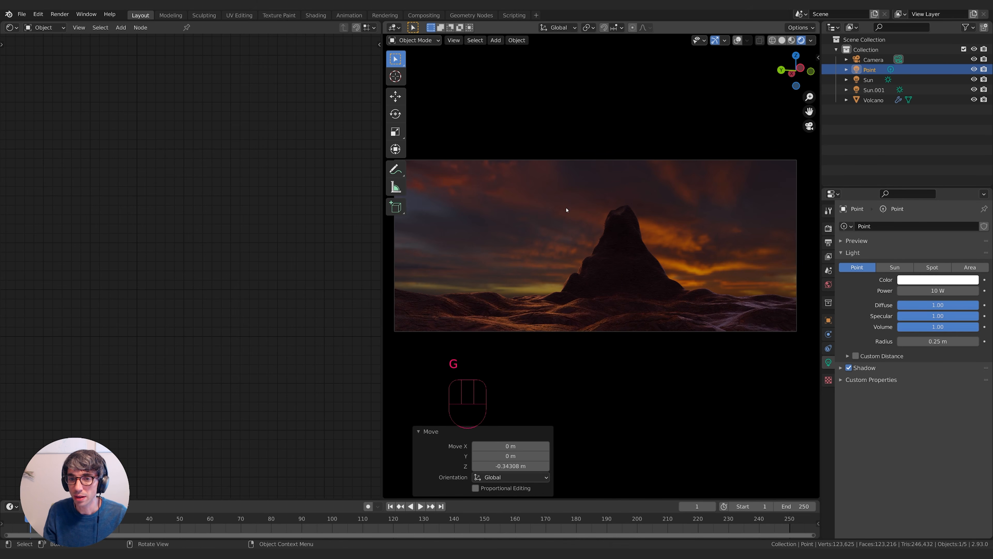
- Set the point light's power to 52.5 W and give it a saturated orange-red colour with hue 0.016 and saturation 0.983
drag(917, 291, 938, 290)
click(938, 279)
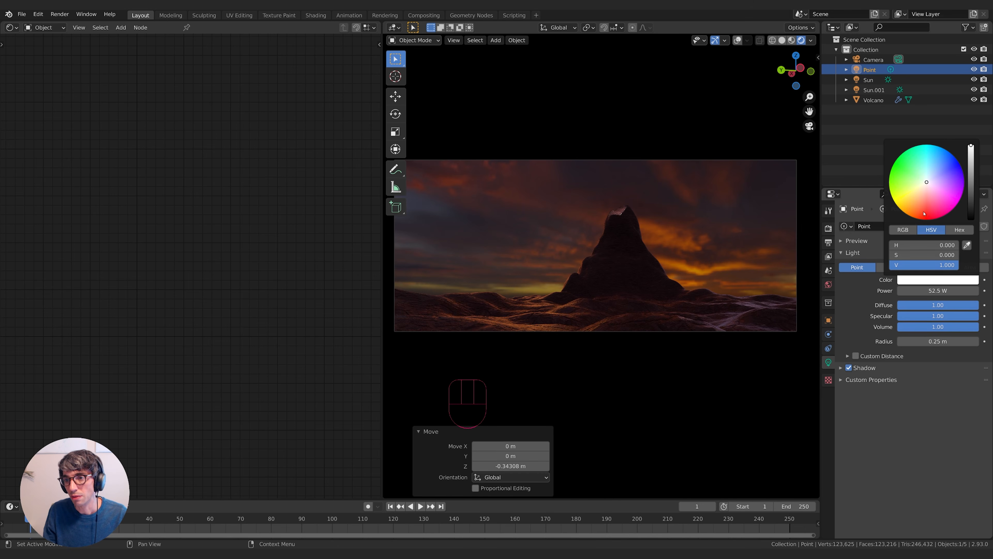
click(924, 209)
drag(926, 204, 915, 213)
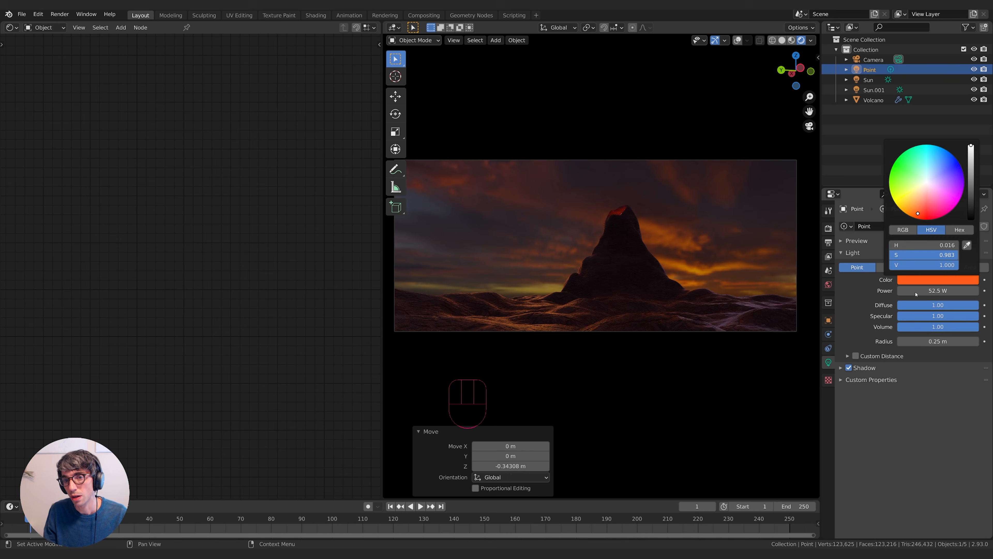
- Set the point light's power to 1000 W and raise the light about 0.79 m along global Z
mouse_move(920, 291)
mouse_down()
mouse_move(954, 291)
mouse_move(923, 291)
mouse_move(940, 290)
mouse_up()
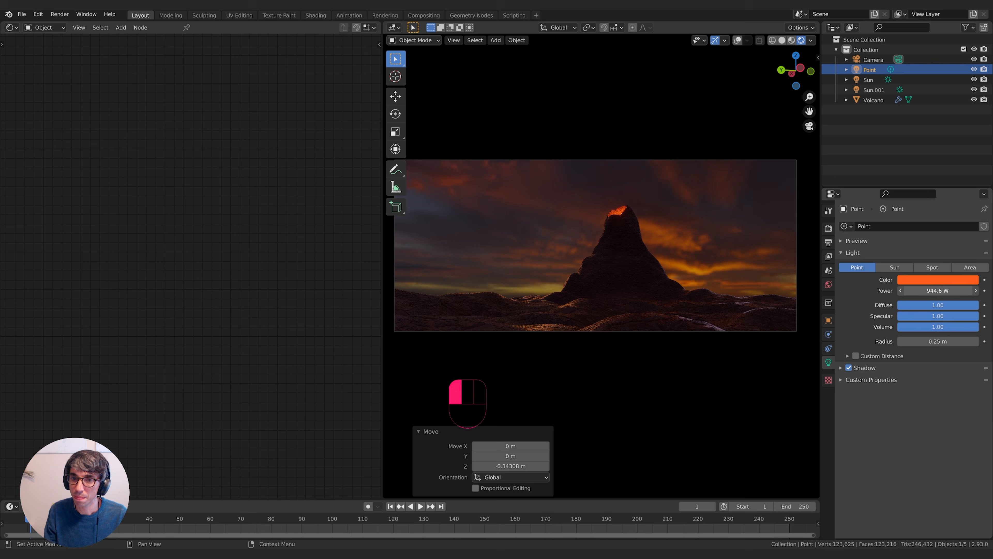
click(940, 290)
text(1000)
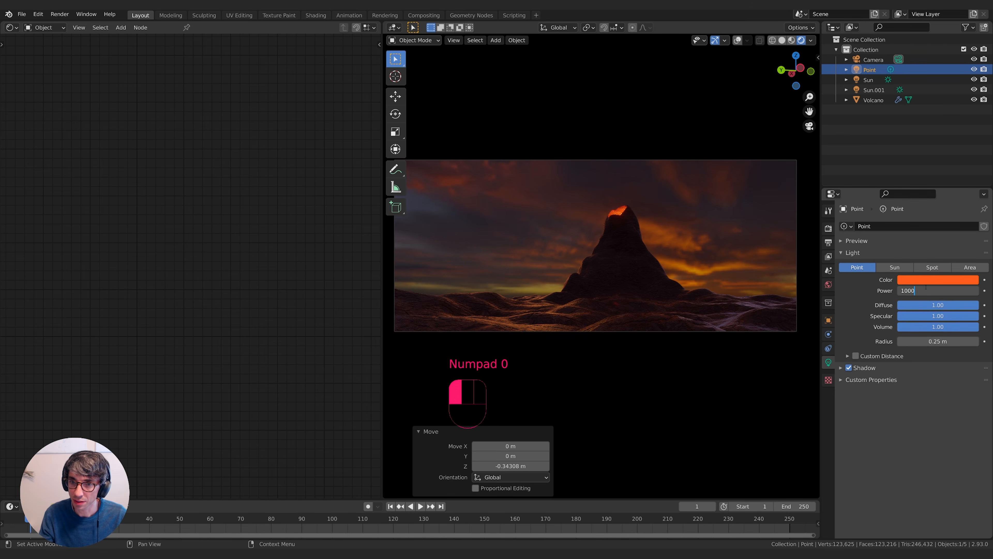
key(Return)
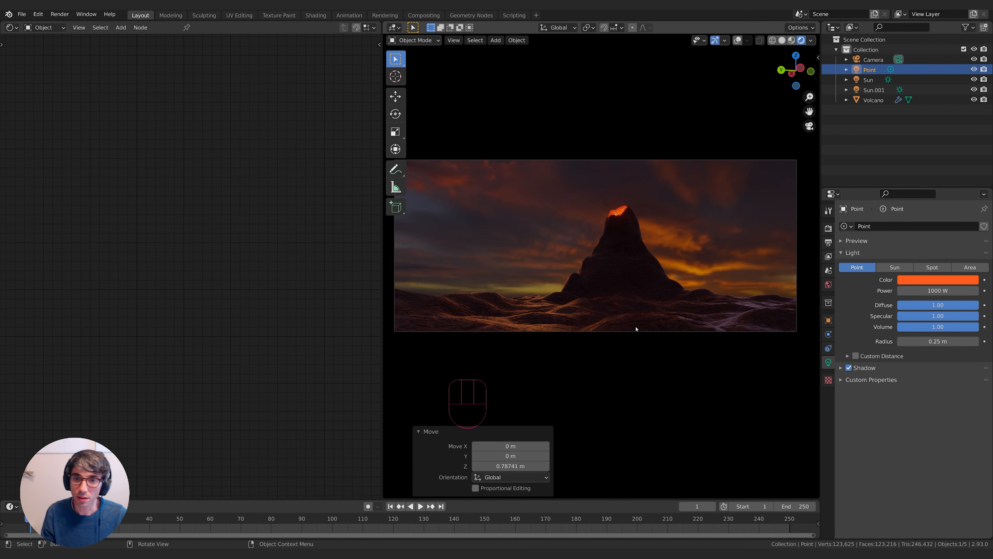
- Select the volcano and spread out its upper texture, ColorRamp, Multiply and Bump nodes so the material graph has clearer spacing
click(685, 318)
click(686, 318)
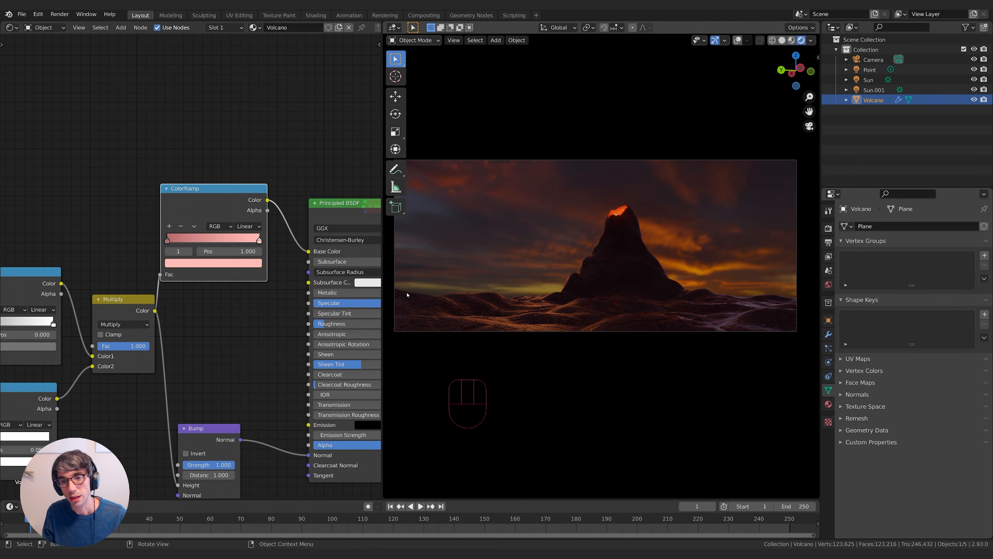
scroll(157, 188, down, 7)
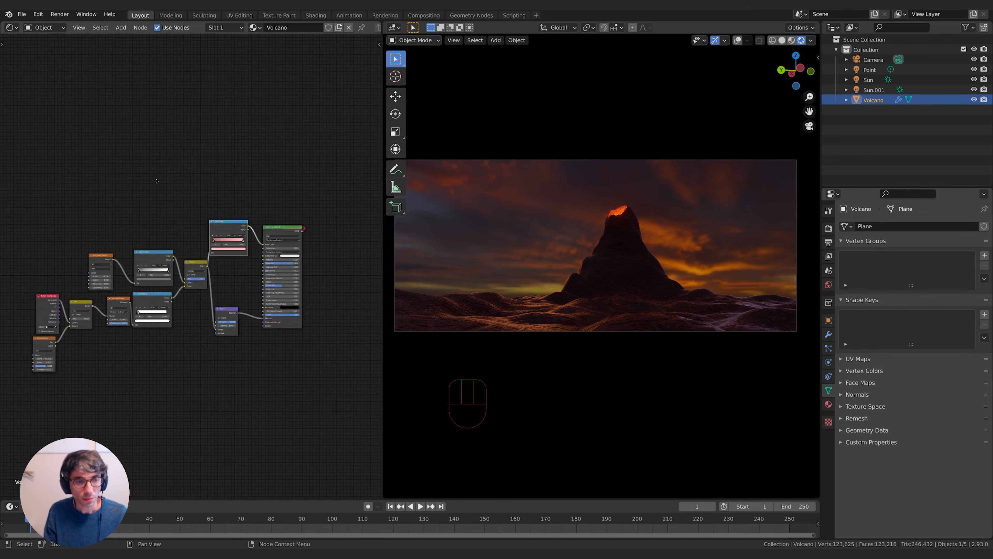
middle_drag(157, 180, 190, 153)
drag(125, 228, 86, 230)
drag(186, 226, 145, 226)
drag(229, 235, 209, 234)
drag(264, 287, 259, 271)
drag(312, 205, 315, 205)
middle_drag(343, 213, 211, 234)
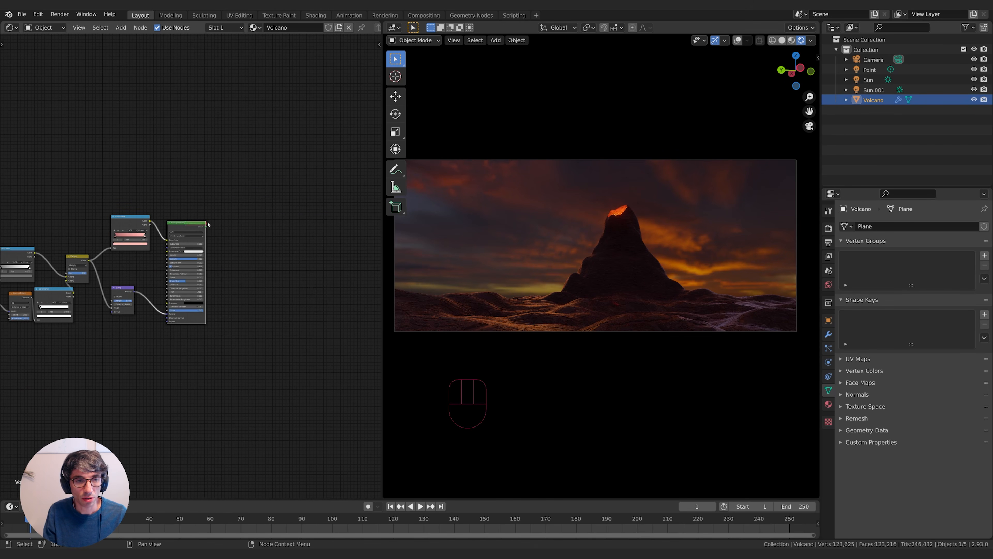
- Move the Material Output node well clear to the right of the Principled BSDF
click(207, 224)
click(209, 224)
drag(209, 225, 265, 228)
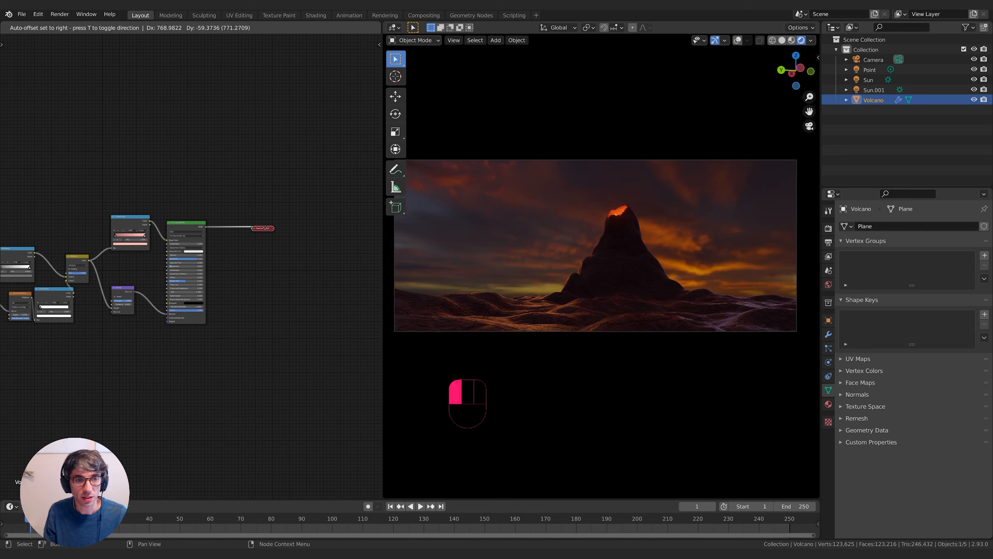
- Adjust the Principled BSDF's position, lower the reddish ColorRamp closer to the Bump node and start selecting the lower texture nodes
middle_drag(40, 184, 111, 173)
middle_drag(167, 353, 251, 333)
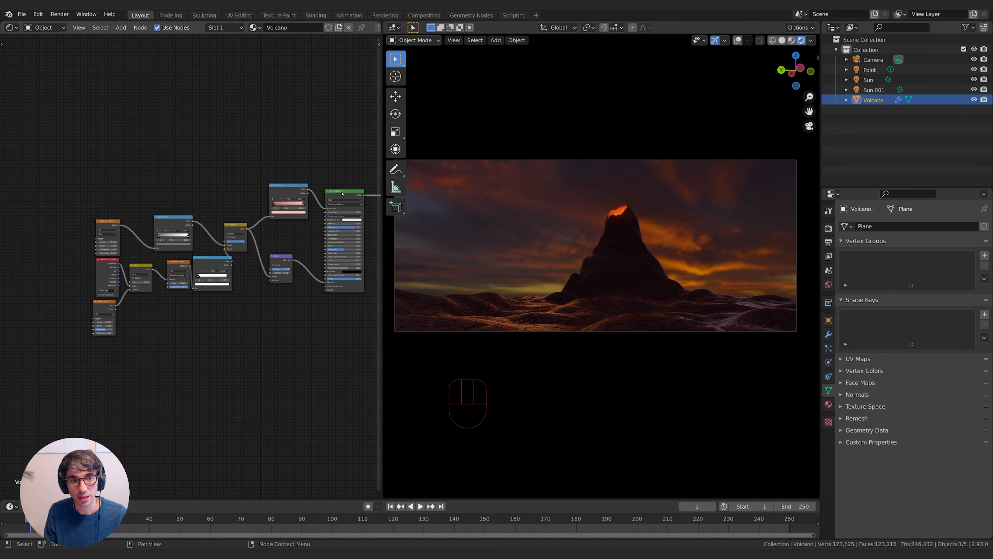
drag(341, 192, 347, 190)
middle_drag(297, 189, 303, 186)
drag(303, 185, 305, 214)
middle_drag(293, 166, 295, 151)
shift+click(117, 257)
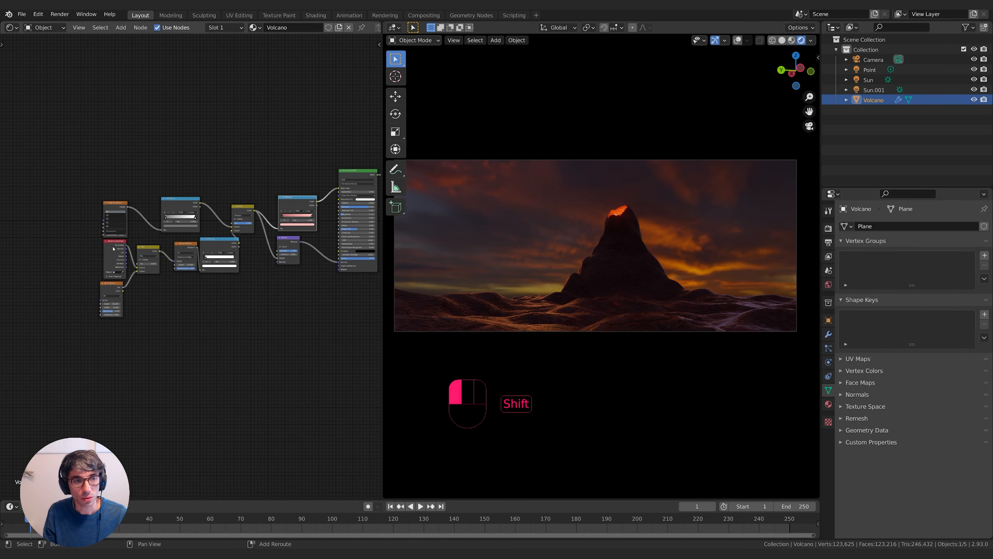
- Disconnect the existing volcano shader nodes from the Material Output and move the whole group down to free space above
middle_drag(270, 313, 244, 318)
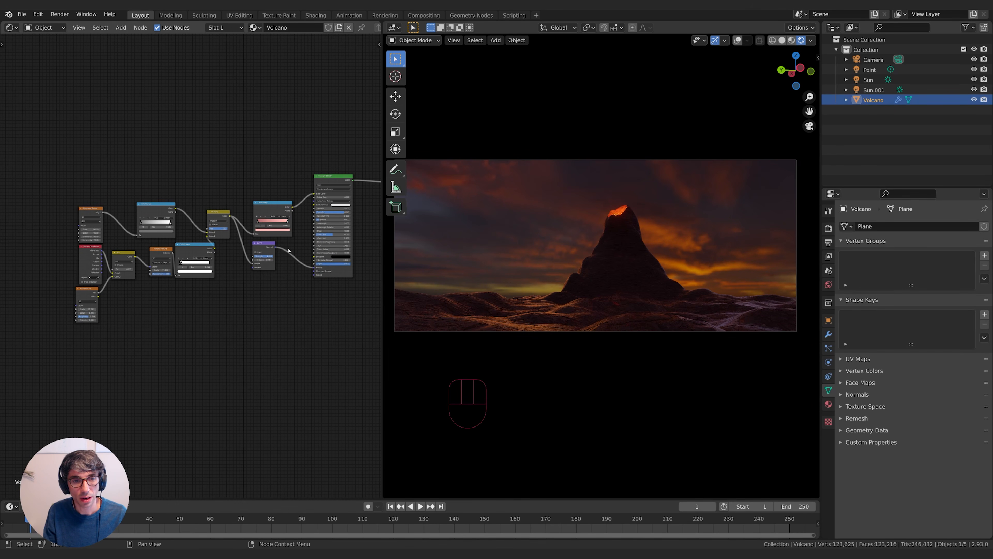
scroll(288, 250, down, 1)
middle_drag(323, 324, 273, 341)
middle_drag(192, 176, 224, 171)
key(b)
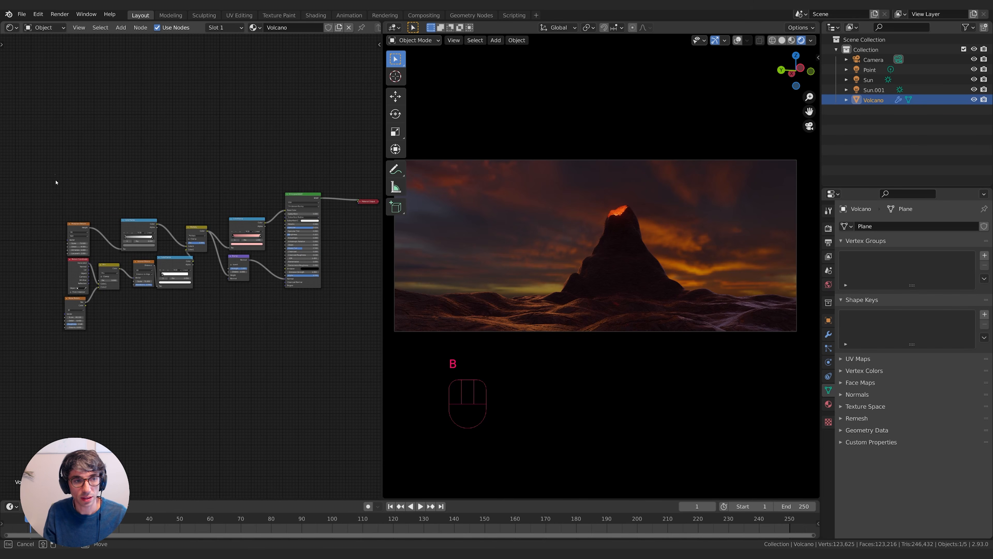
drag(56, 182, 323, 335)
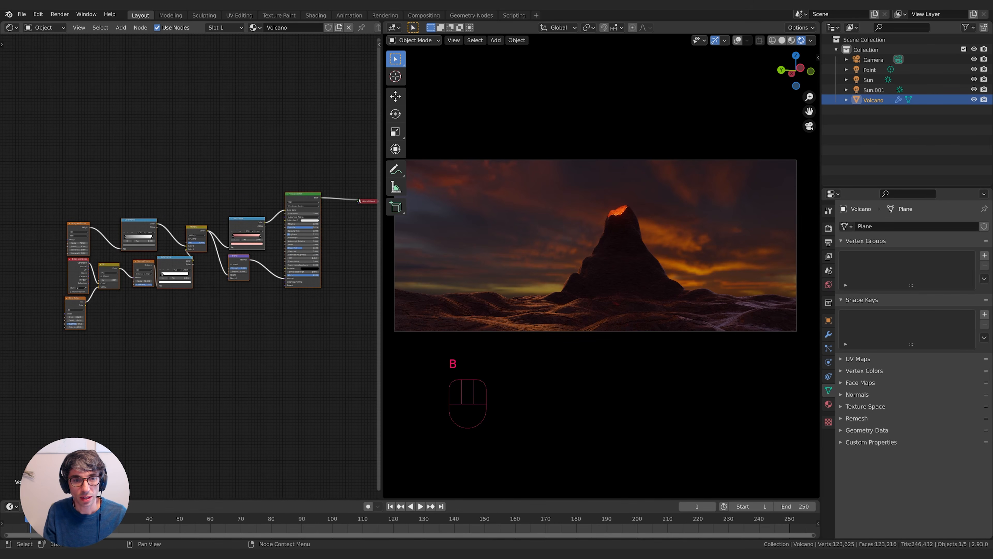
drag(359, 201, 8, 366)
key(g)
click(226, 417)
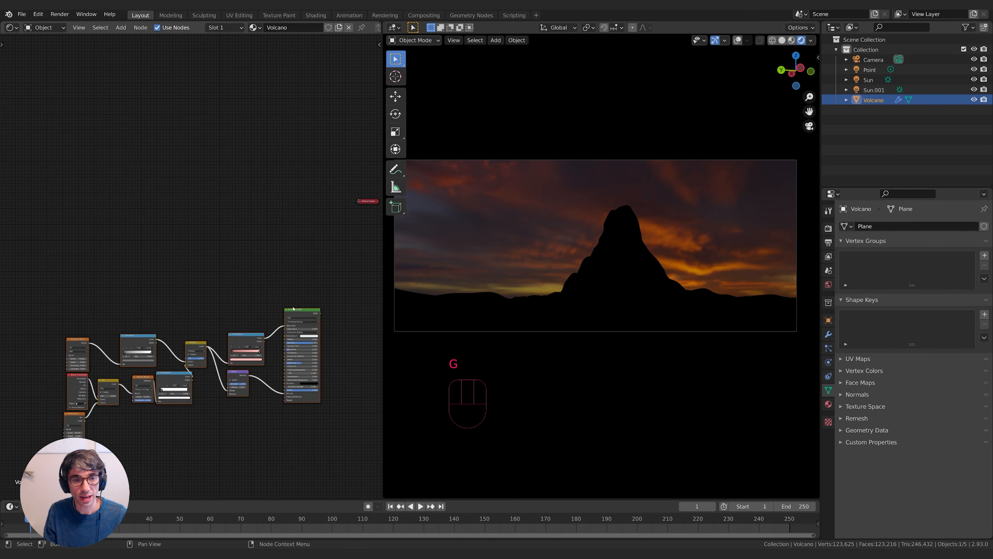
click(206, 254)
click(301, 311)
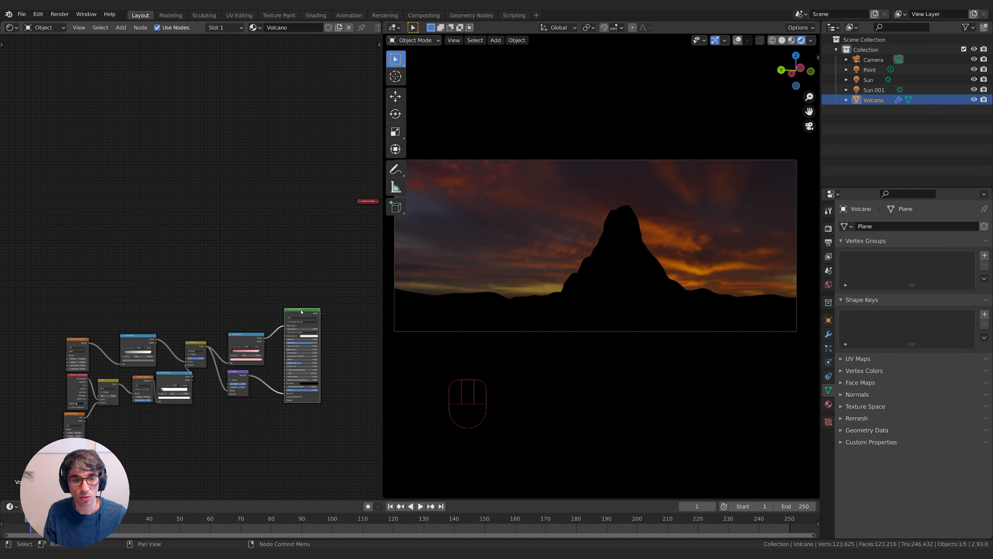
- Add a new Principled BSDF above the old node group and connect it to the Material Output surface
key(shift+a)
text(pr)
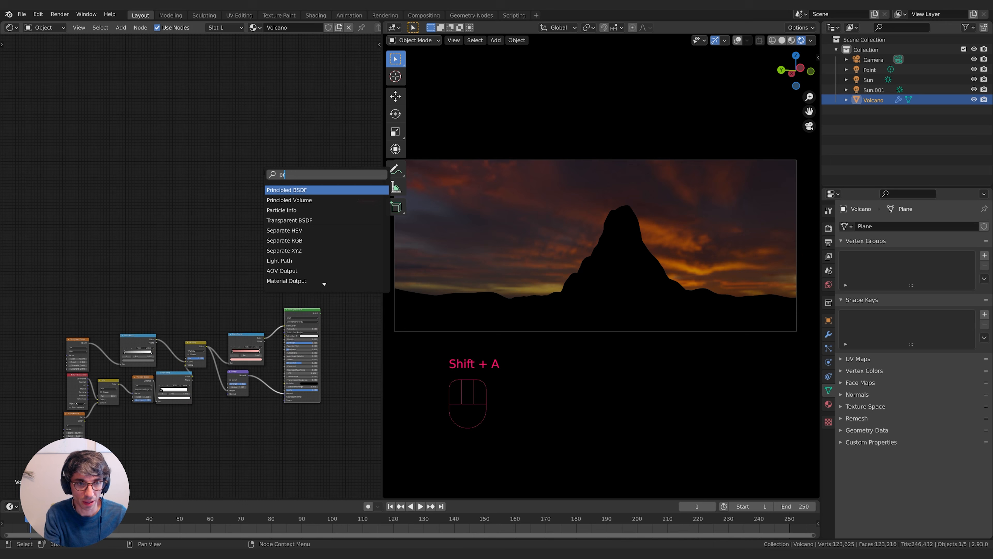
key(Return)
click(319, 195)
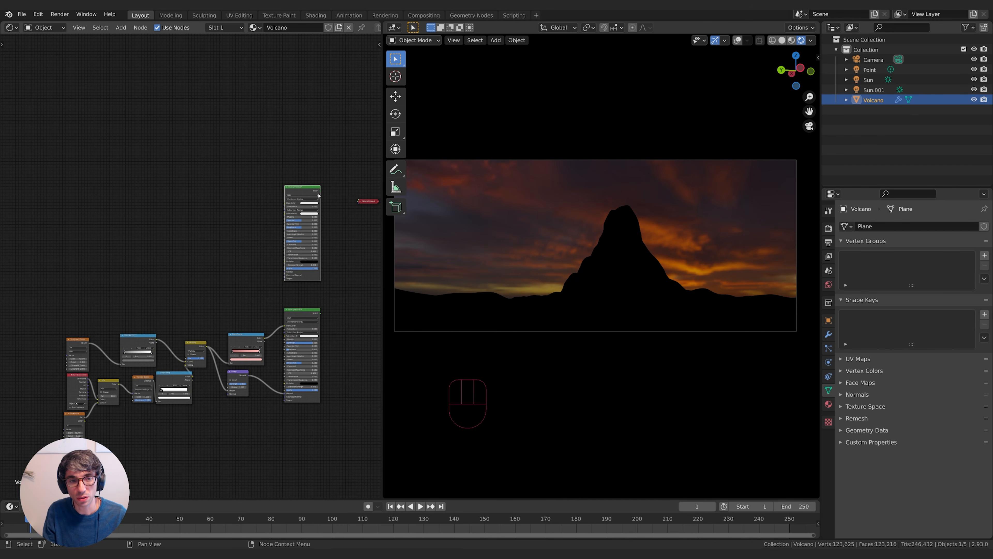
drag(320, 191, 360, 201)
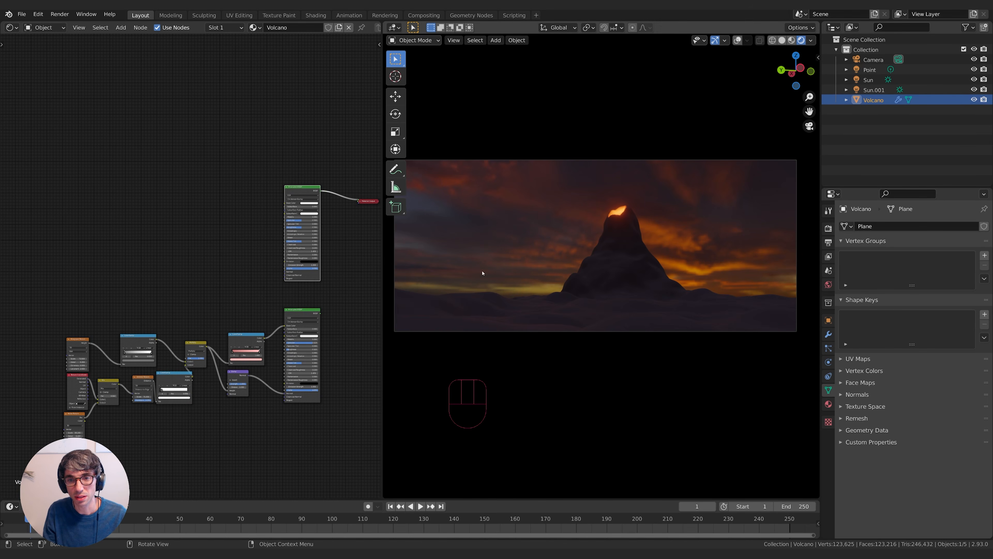
- Add a Musgrave Texture node in the empty space before the new Principled BSDF
scroll(284, 199, up, 4)
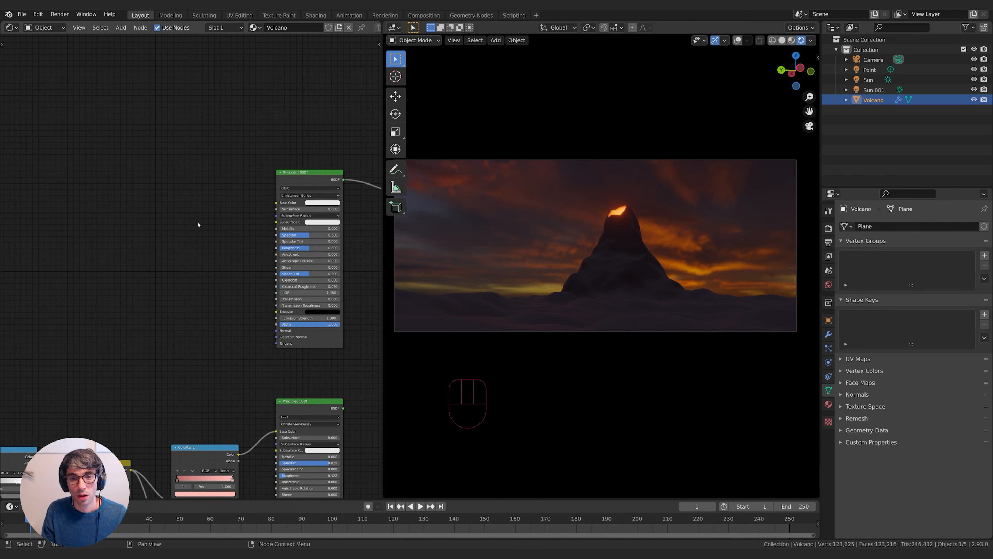
ctrl+scroll(198, 224, left, 5)
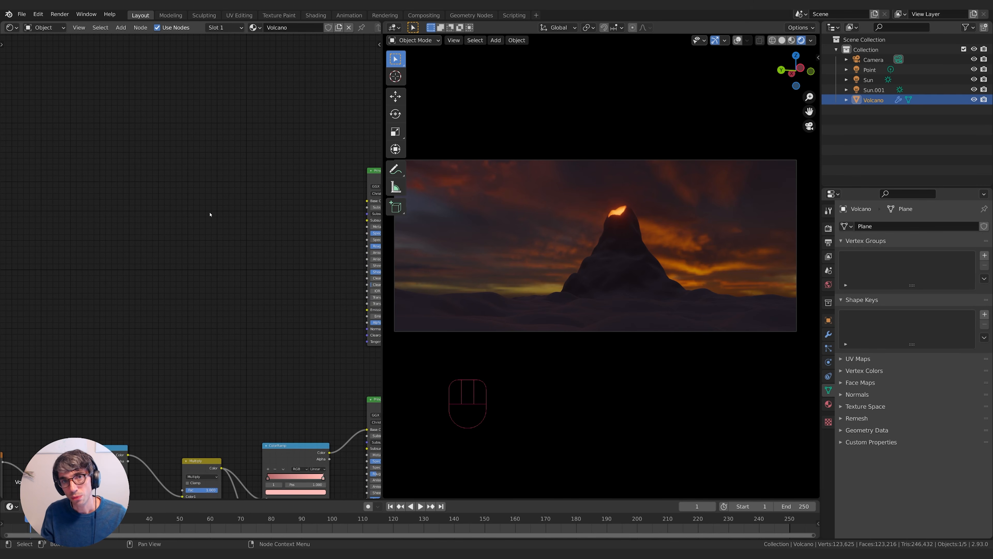
key(shift+a)
click(209, 215)
text(mus)
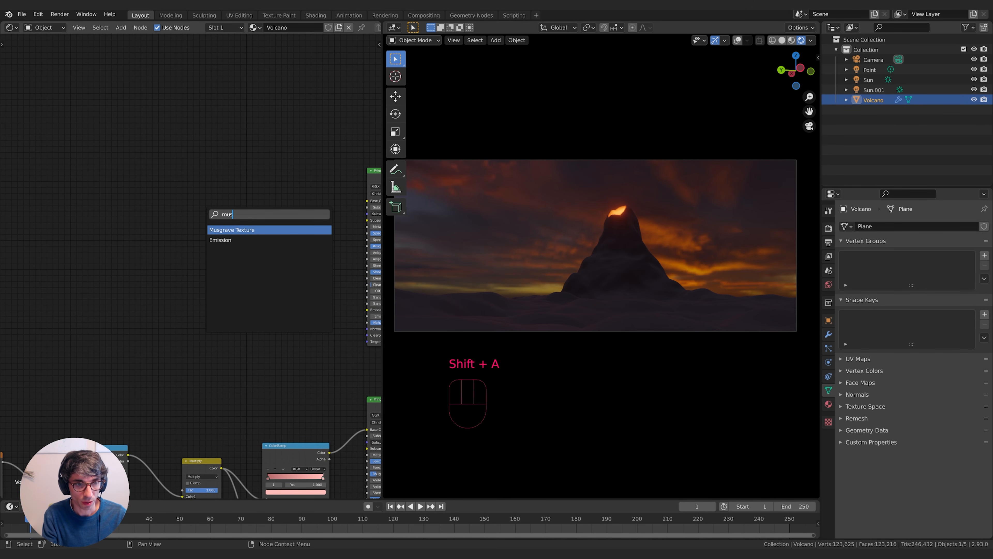
key(Return)
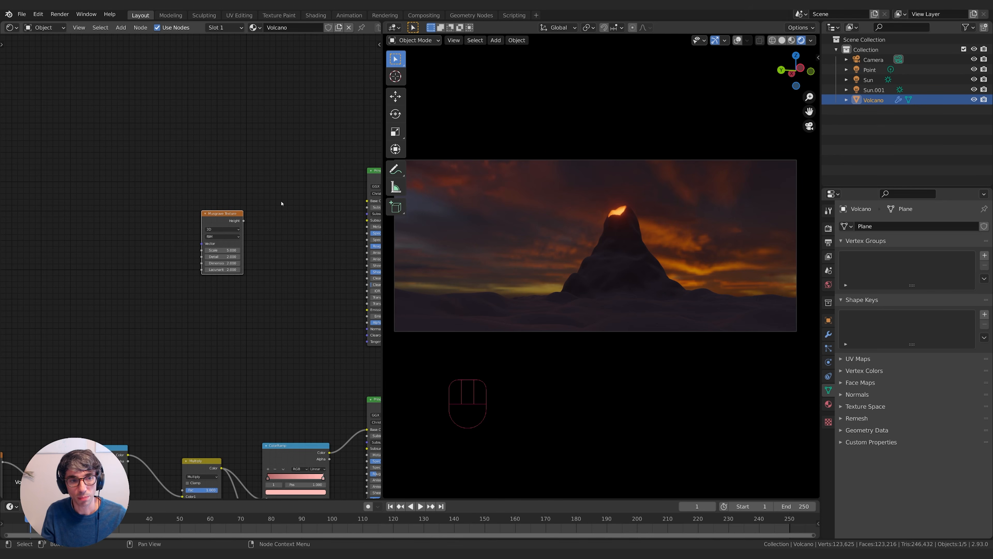
- Connect the Musgrave Height to the new Principled BSDF's Emission, raise the texture's Detail and set its Dimension to 0
ctrl+scroll(281, 204, right, 4)
drag(164, 220, 288, 312)
middle_drag(184, 336, 272, 358)
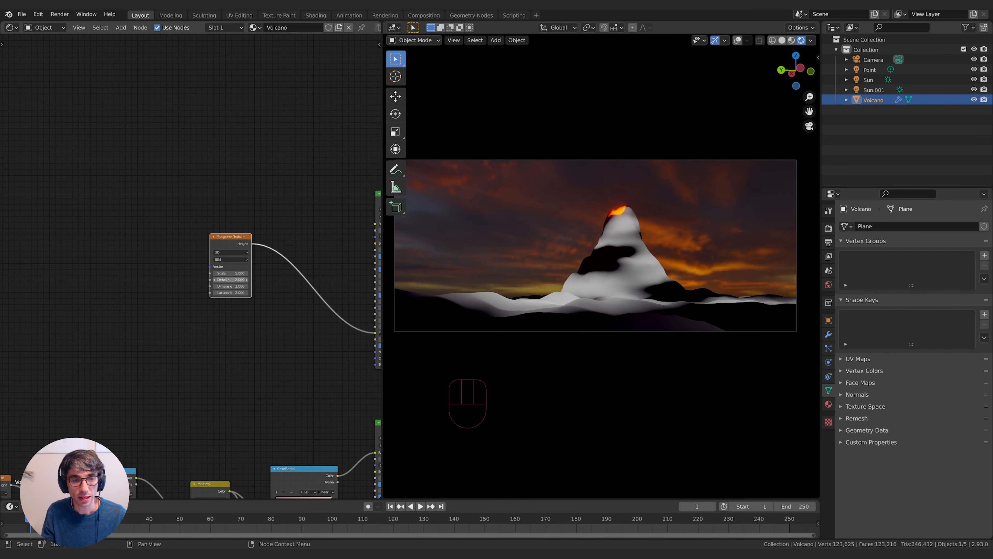
mouse_move(229, 279)
mouse_down()
mouse_move(242, 280)
mouse_move(215, 286)
mouse_move(239, 279)
mouse_move(220, 273)
mouse_move(228, 273)
mouse_up()
middle_drag(306, 335, 235, 331)
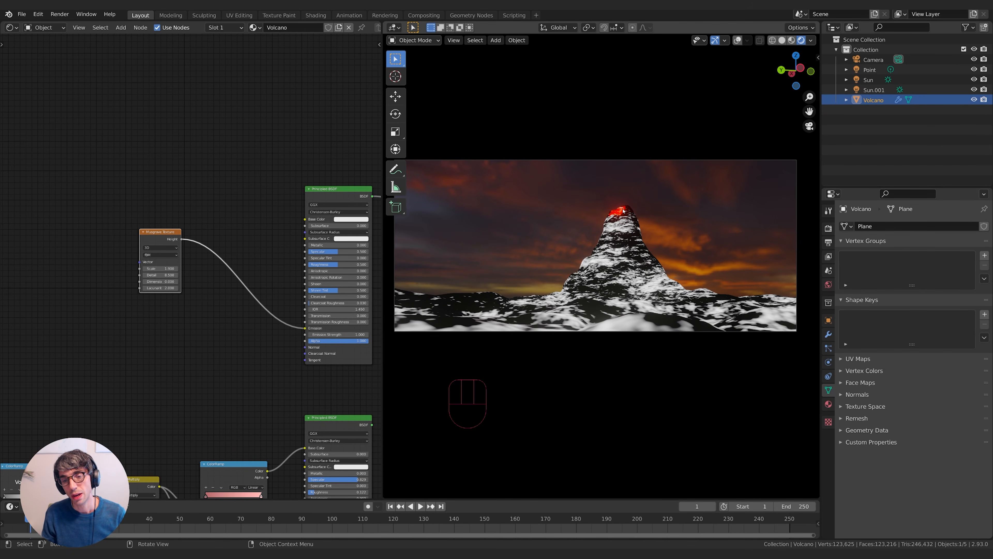
- Split the 3D viewport horizontally and turn the lower area into a UV Editor
drag(383, 496, 399, 307)
click(396, 307)
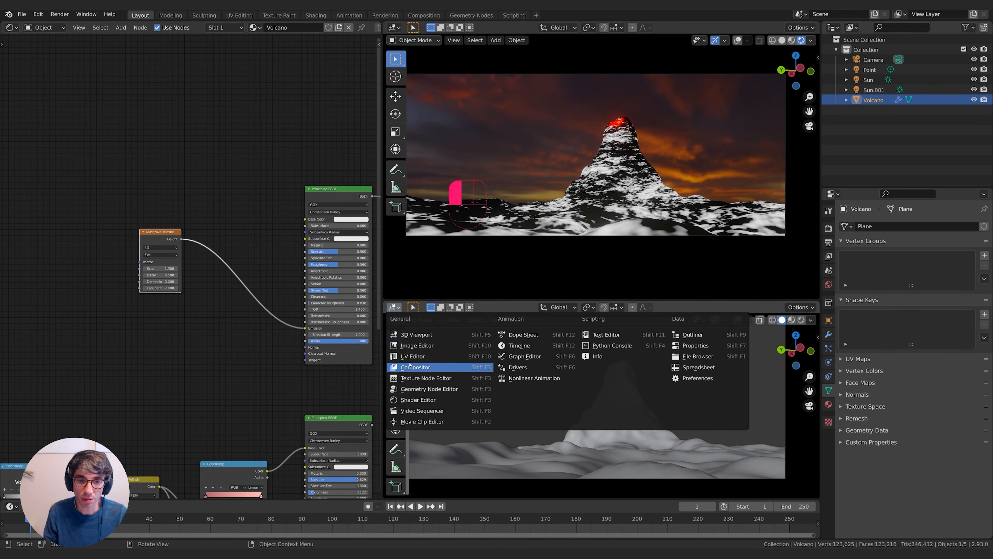
click(417, 345)
scroll(612, 410, up, 5)
scroll(629, 281, down, 2)
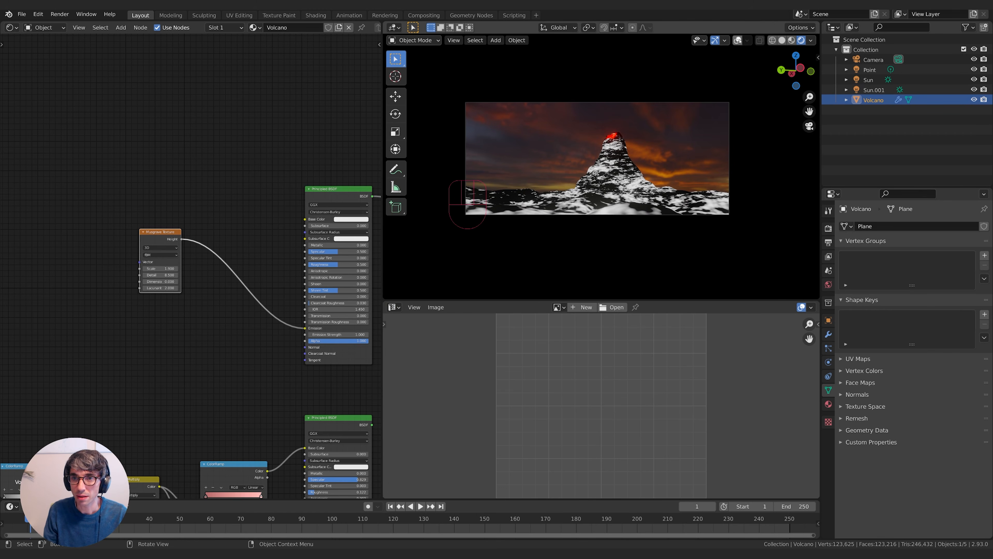
- Enter Edit Mode on the volcano, select the whole mesh to show its UV map, and hide the viewport overlays
click(737, 41)
scroll(636, 162, up, 2)
key(Tab)
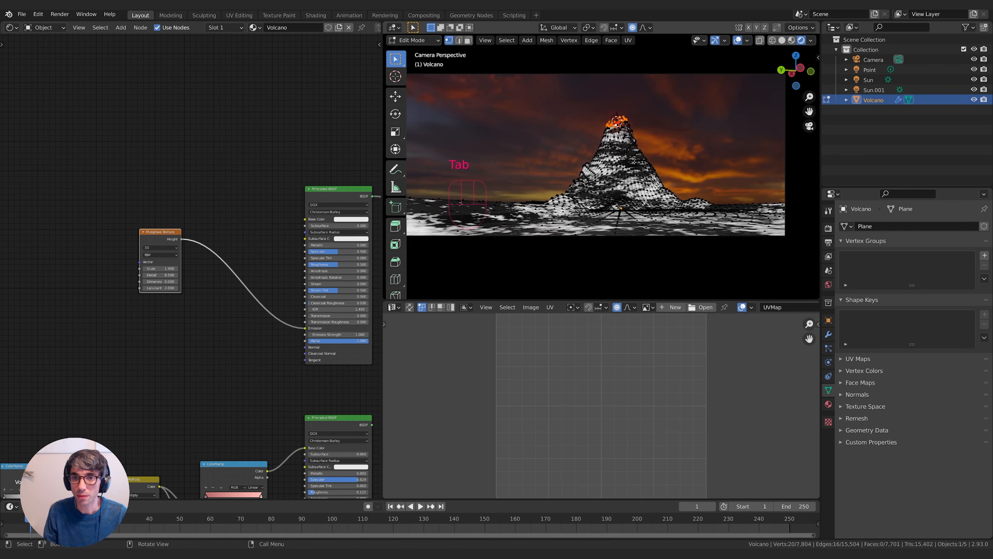
key(a)
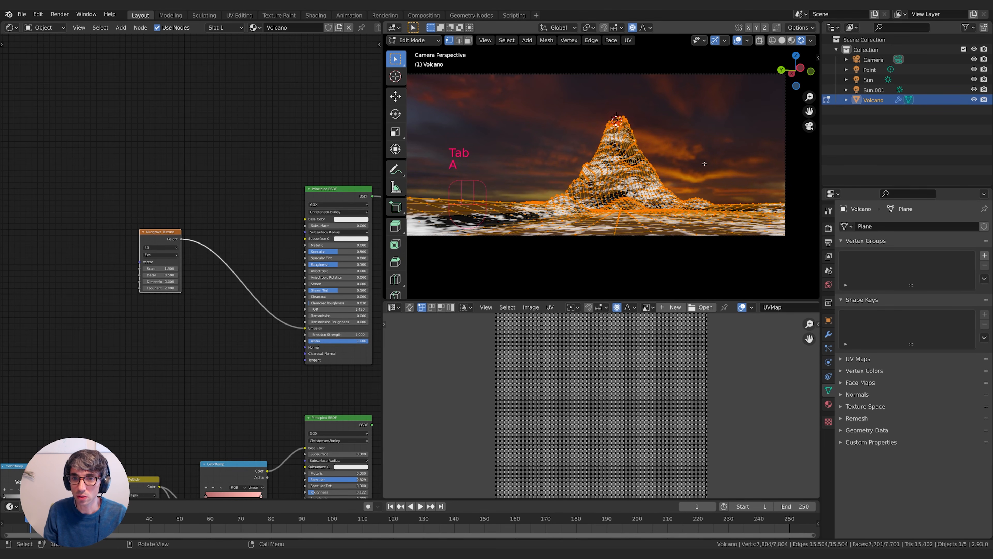
click(739, 41)
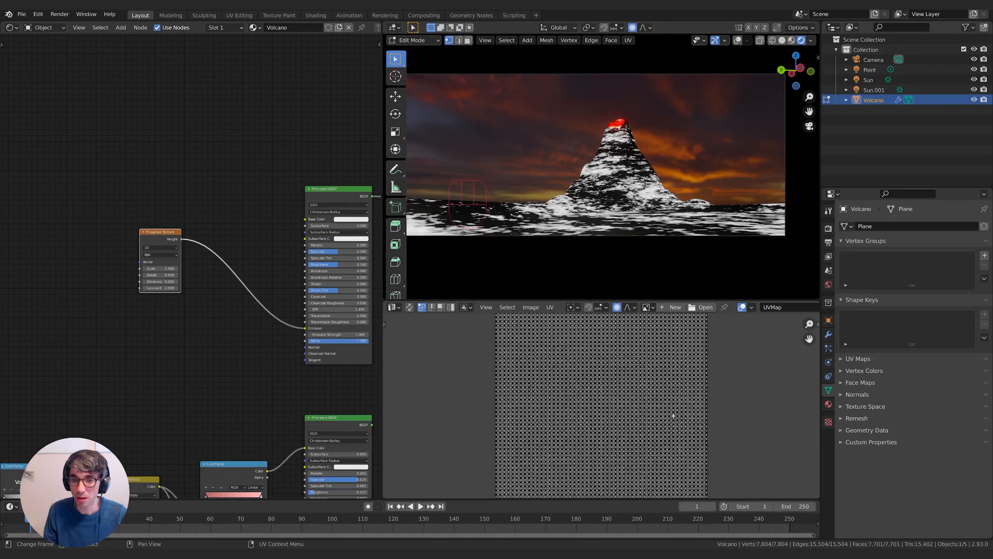
scroll(543, 413, down, 2)
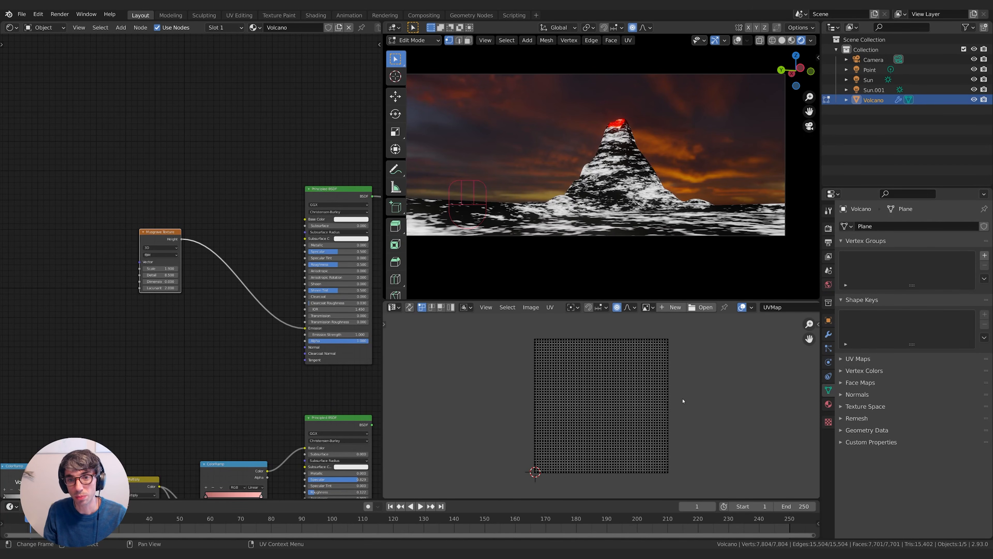
scroll(683, 401, up, 1)
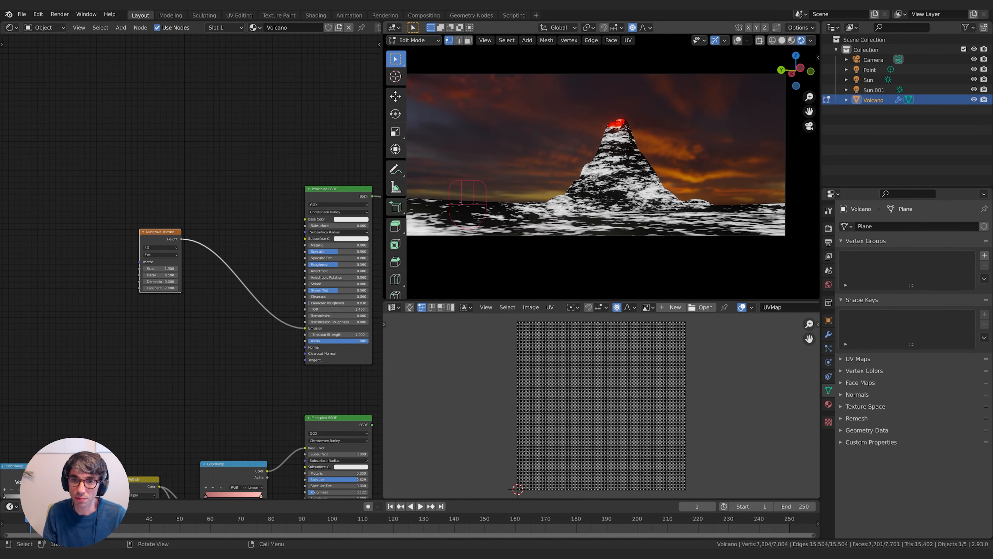
- Try squashing all of the volcano's UVs along the Y axis, and undo the scaling
key(a)
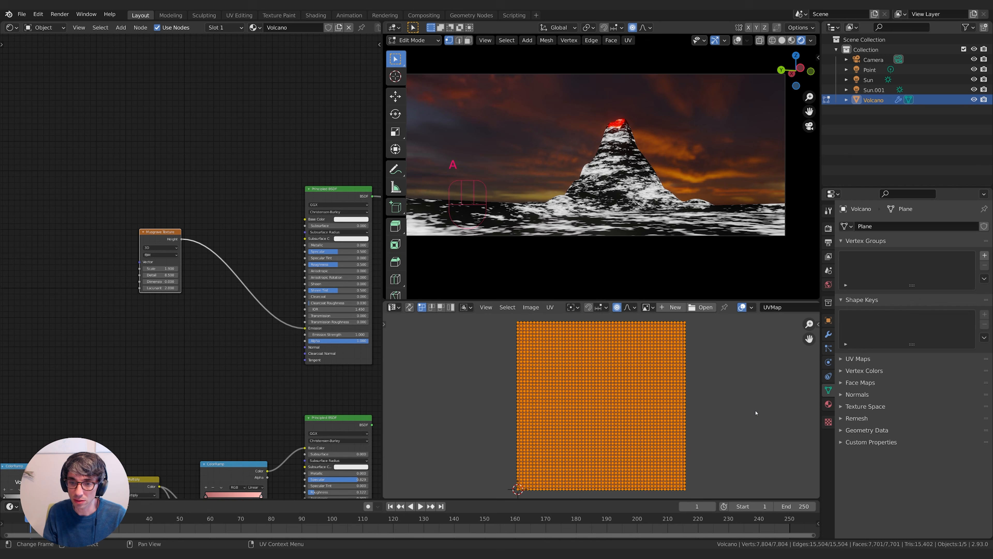
key(s)
key(y)
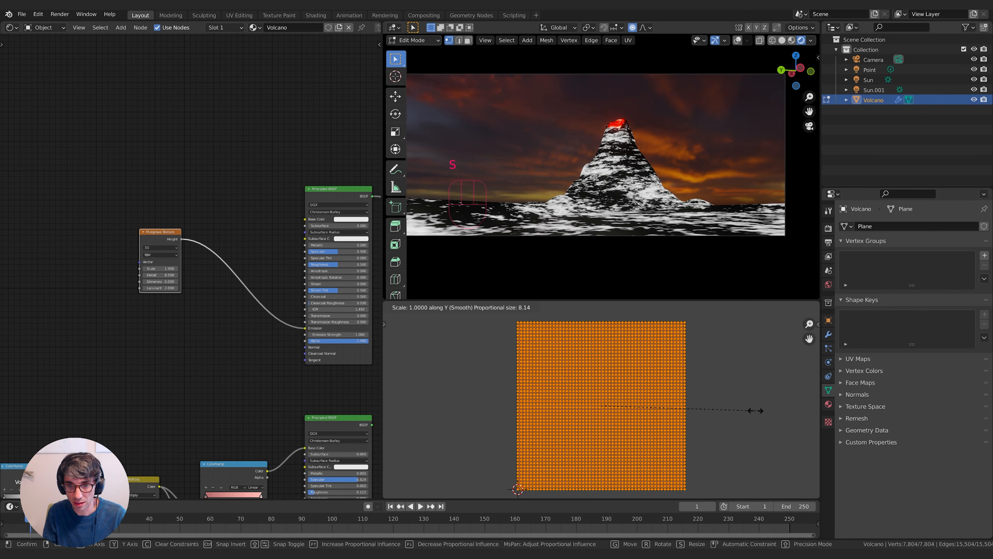
click(668, 403)
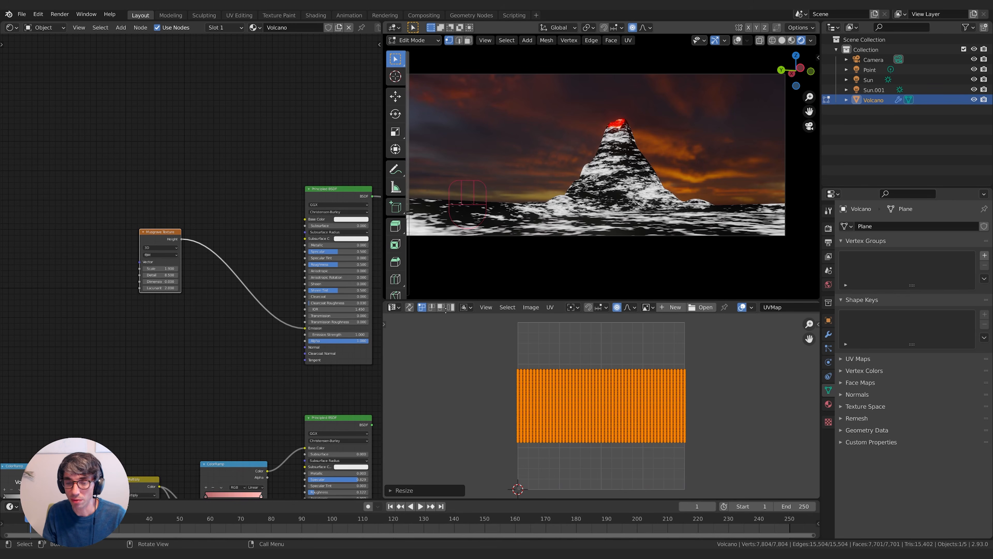
key(ctrl+z)
- Add a Texture Coordinate node before the Musgrave Texture and connect its UV output to the texture's Vector input
drag(148, 233, 171, 241)
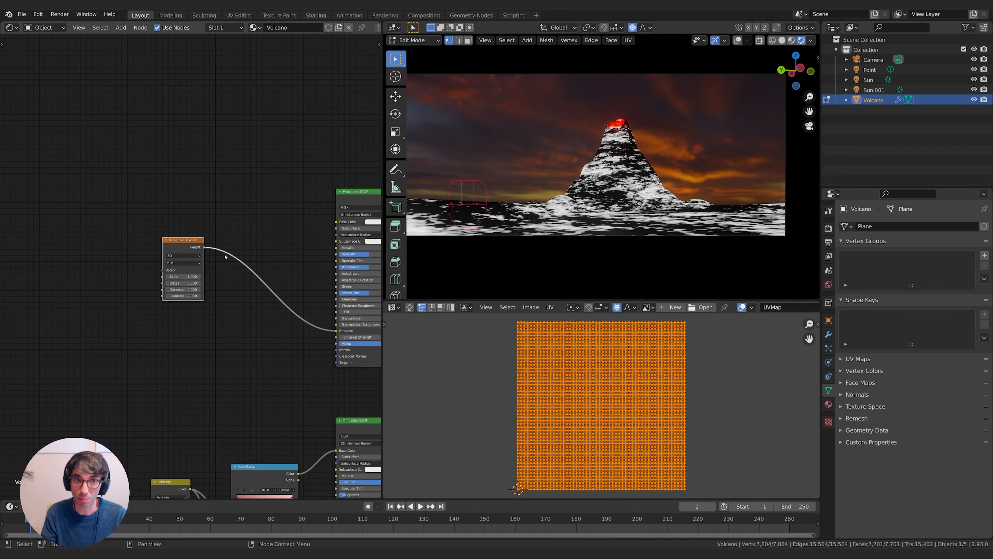
middle_drag(166, 249, 233, 261)
key(shift+a)
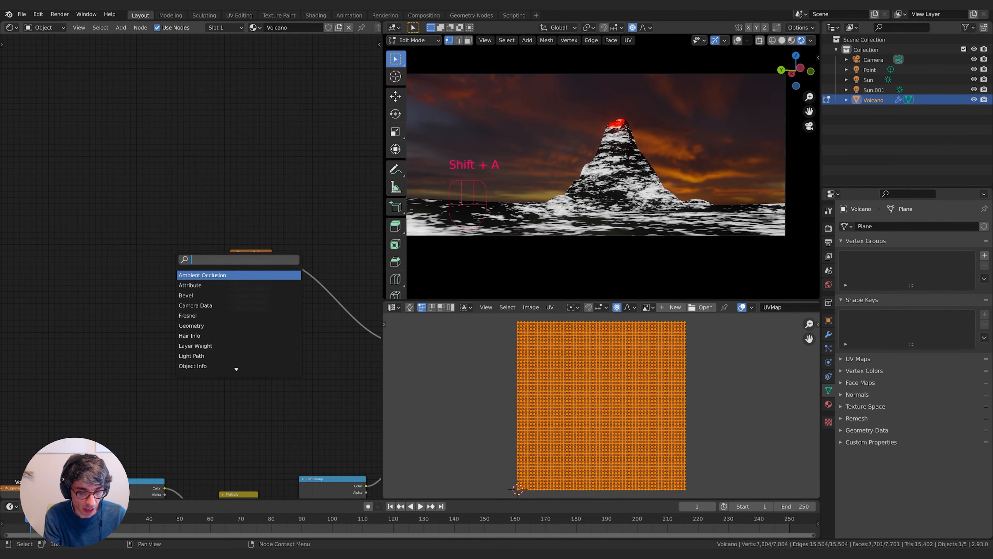
text(texture coord)
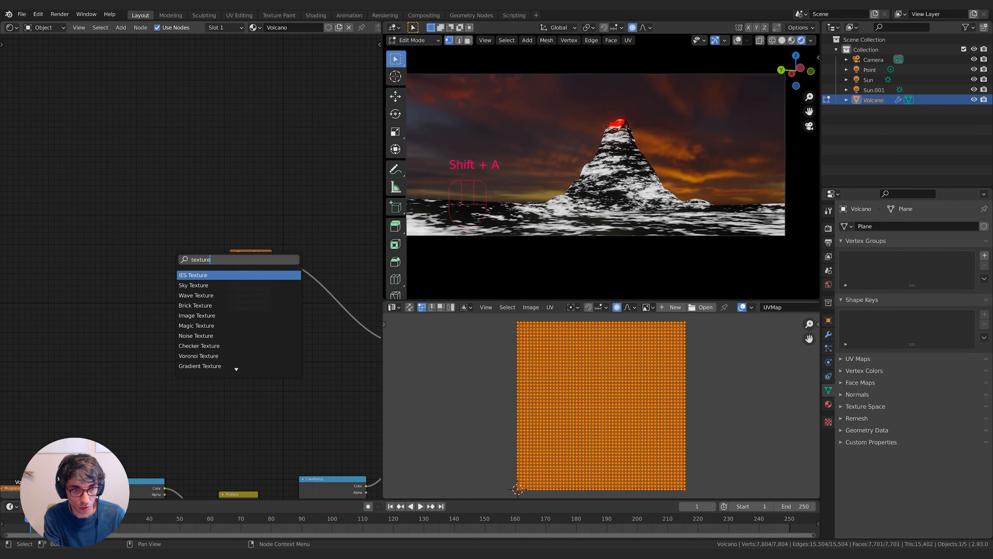
key(Return)
click(182, 255)
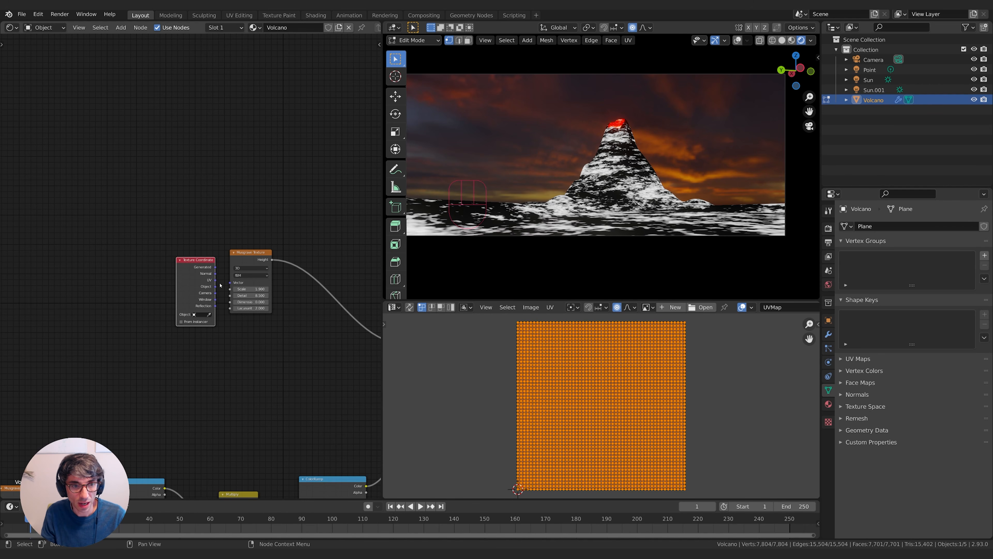
drag(215, 280, 230, 282)
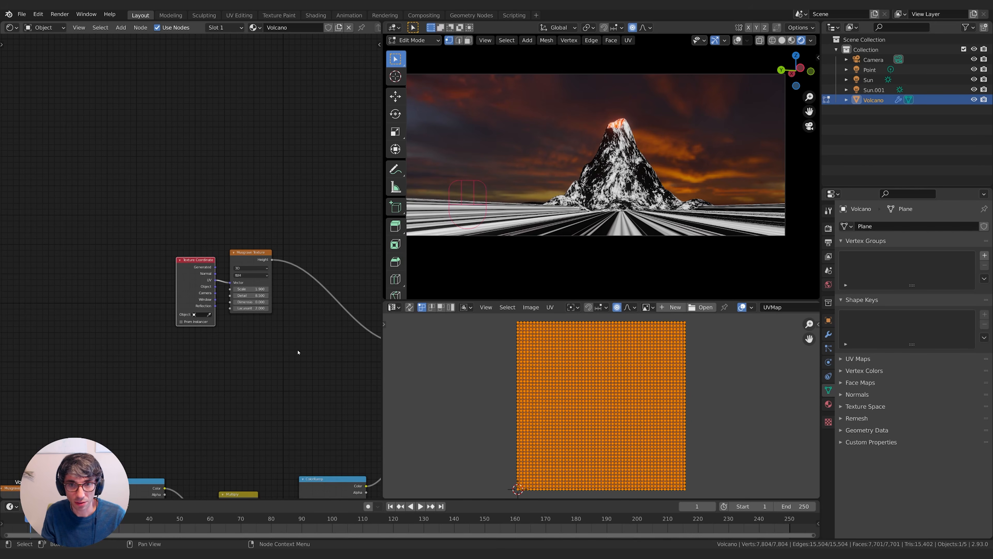
- Unwrap the volcano mesh with the Angle Based method and deselect everything
key(o)
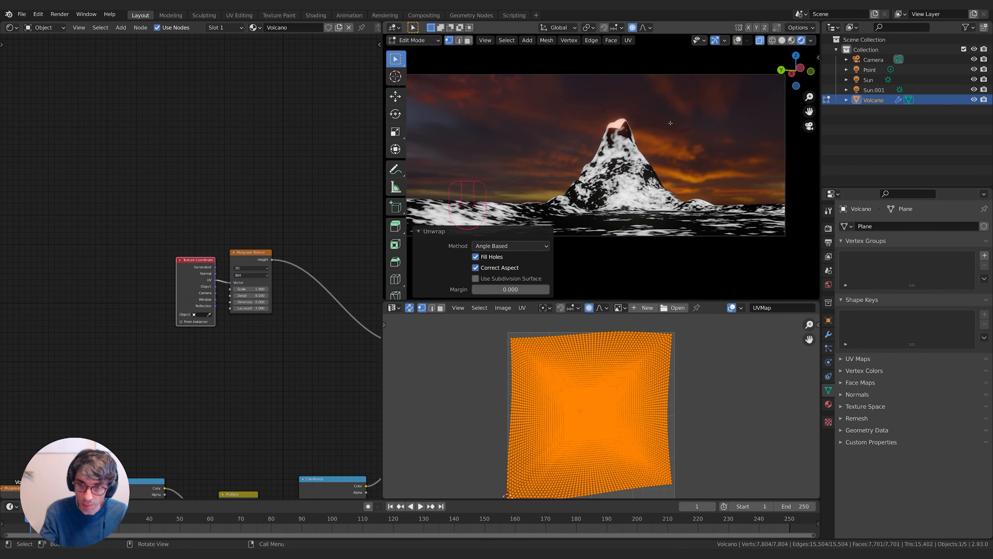
key(alt+a)
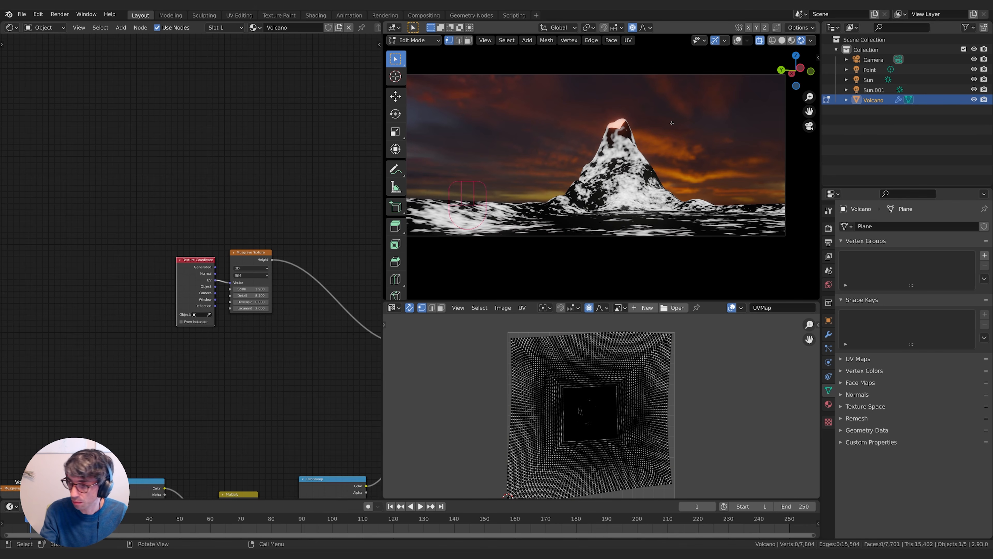
- Inspect the volcano from the top in solid and rendered shading, and return to Object Mode
key(KP_7)
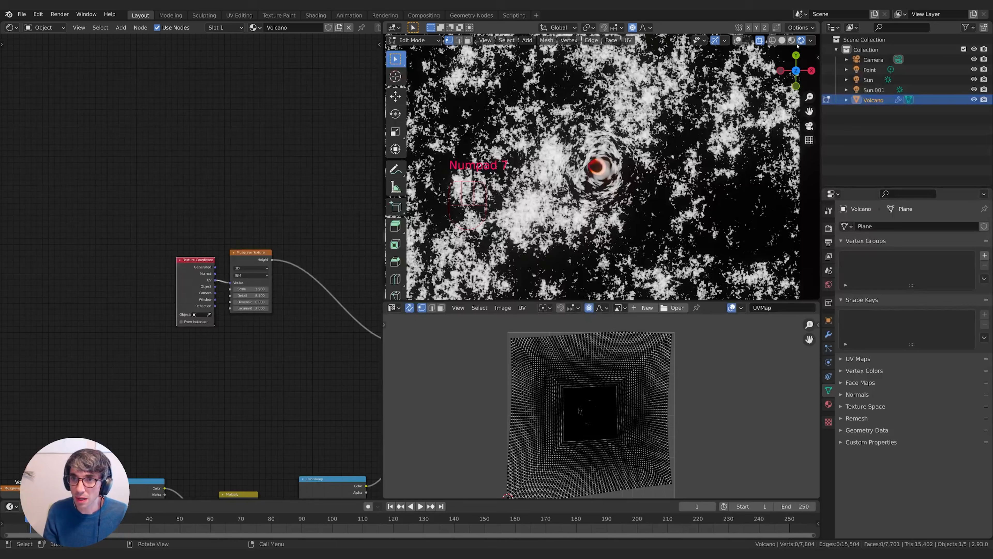
click(782, 40)
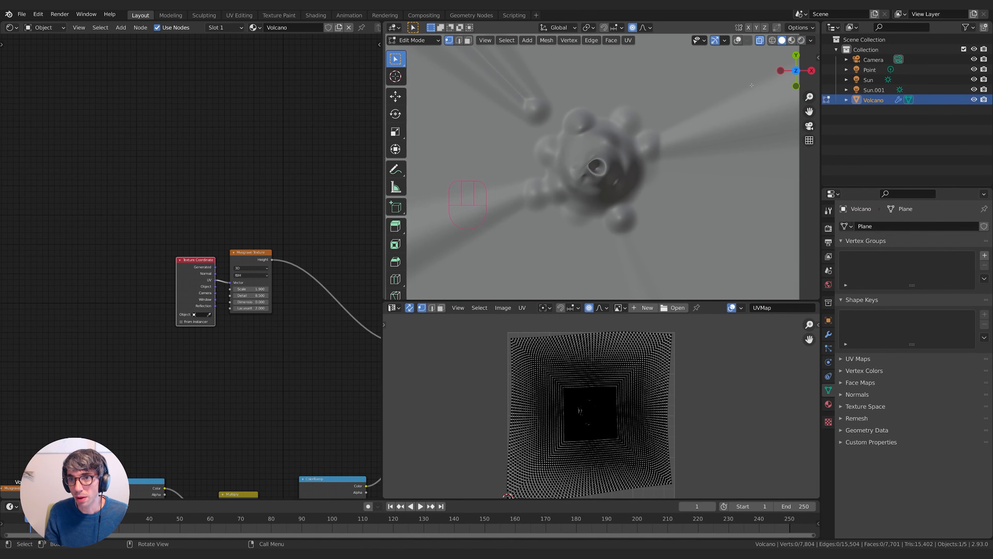
click(800, 40)
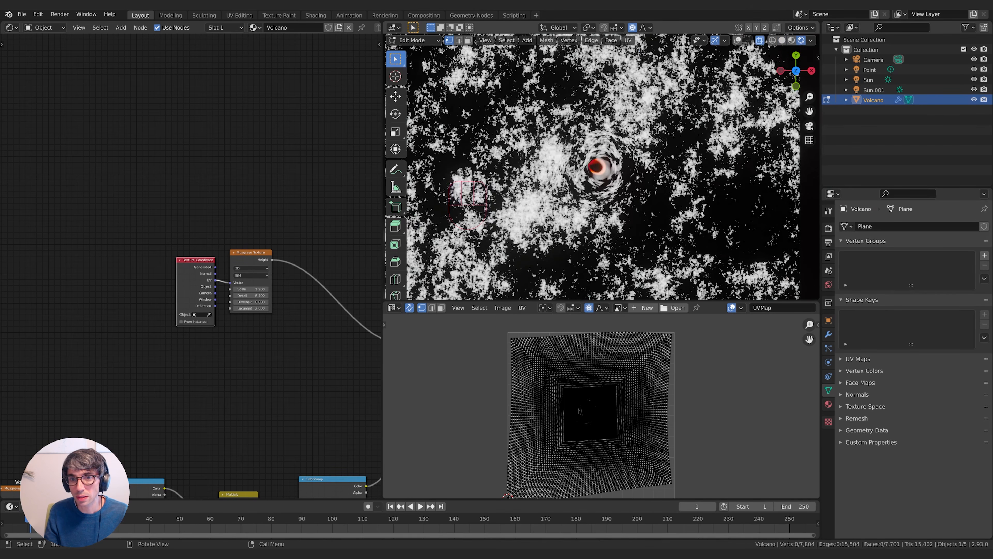
key(Tab)
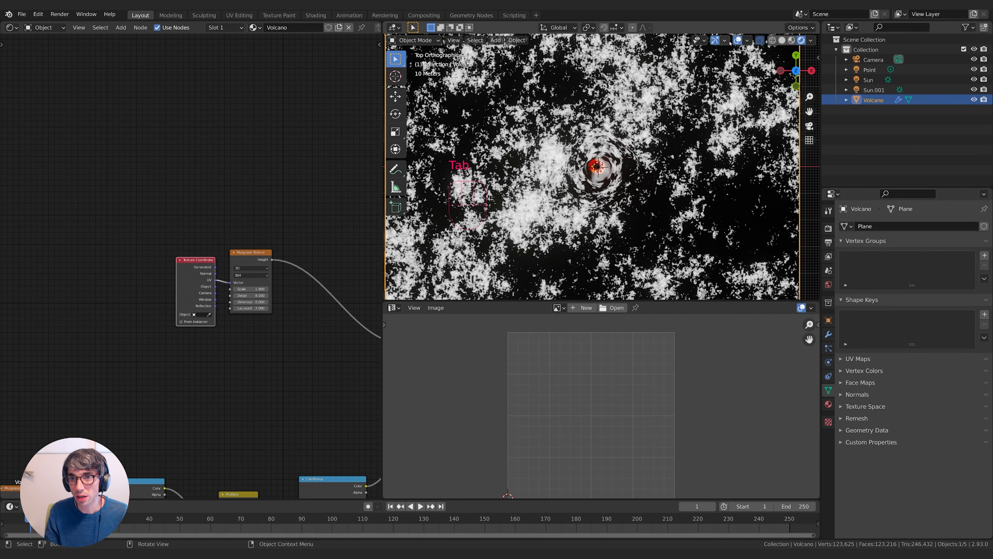
- Select the volcano's entire mesh in Edit Mode and unwrap it with Project from View from the top
key(Tab)
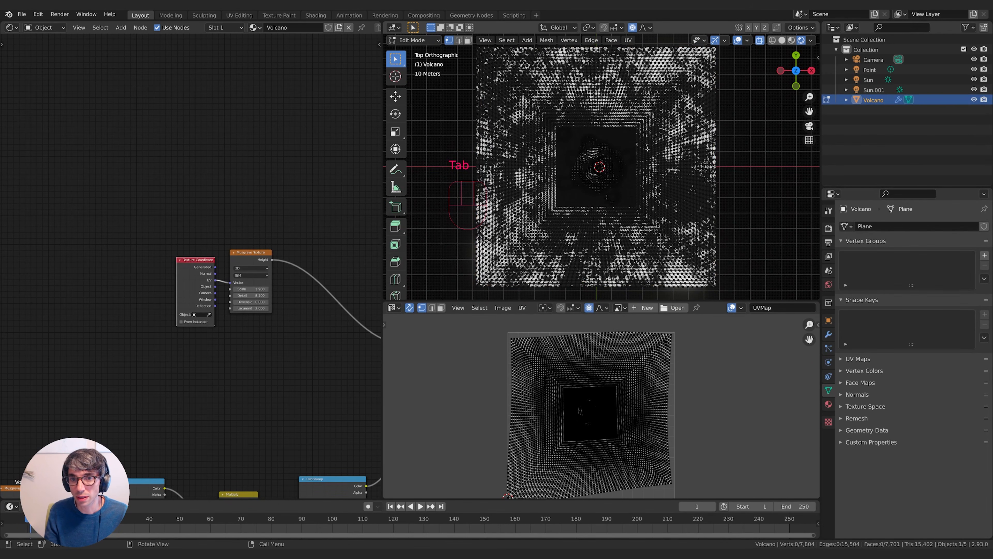
key(a)
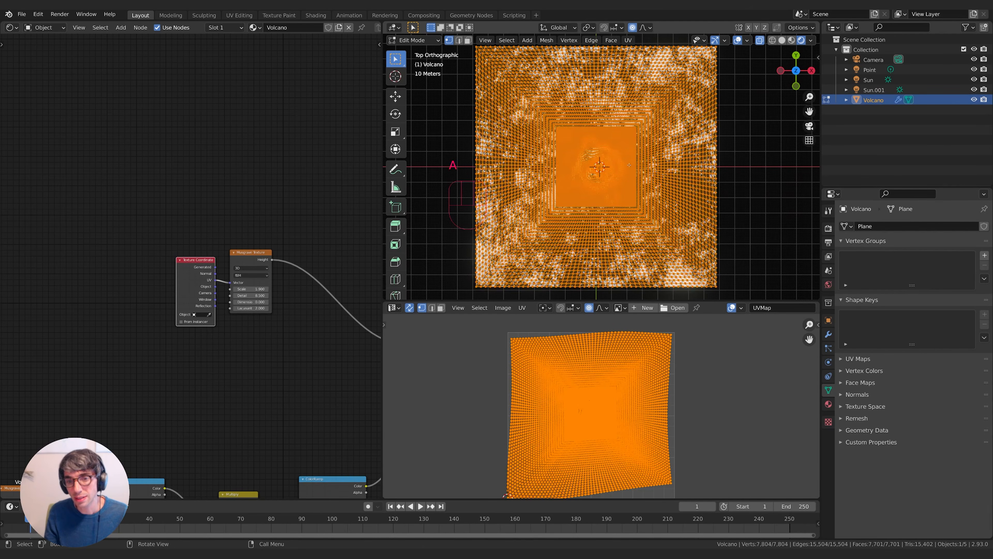
click(628, 40)
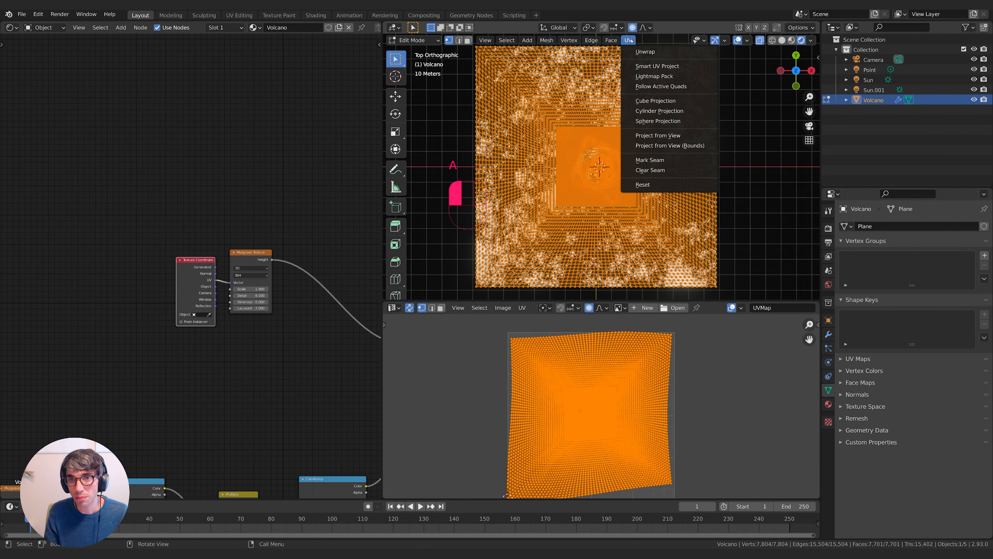
click(655, 137)
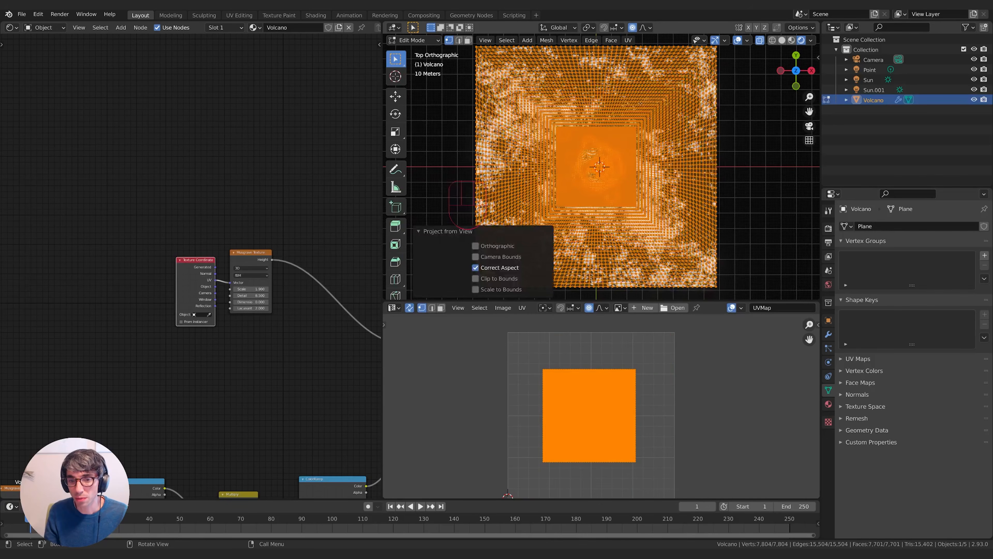
- Disable proportional editing in the UV editor and scale up the projected UVs until they fill the UV square
key(s)
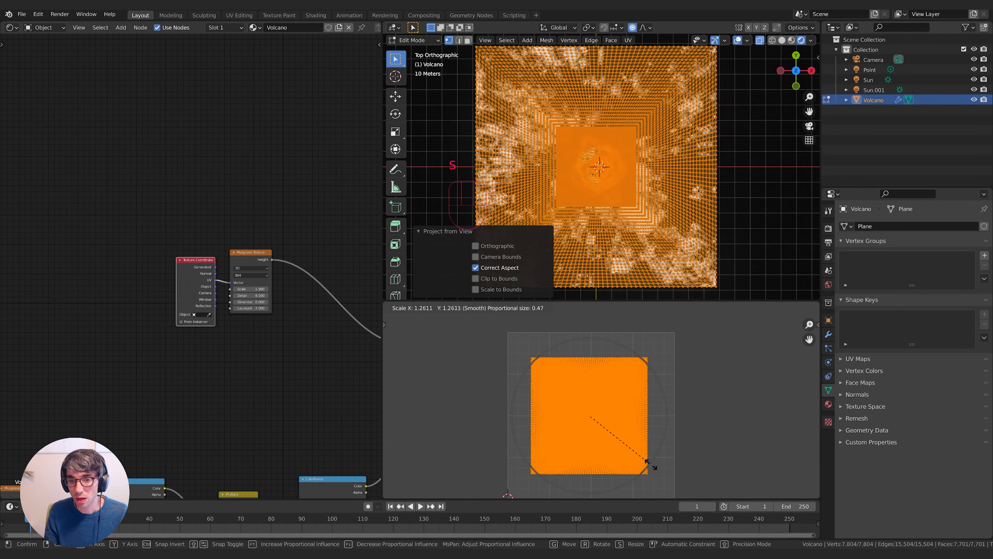
right_click(657, 469)
click(589, 308)
key(s)
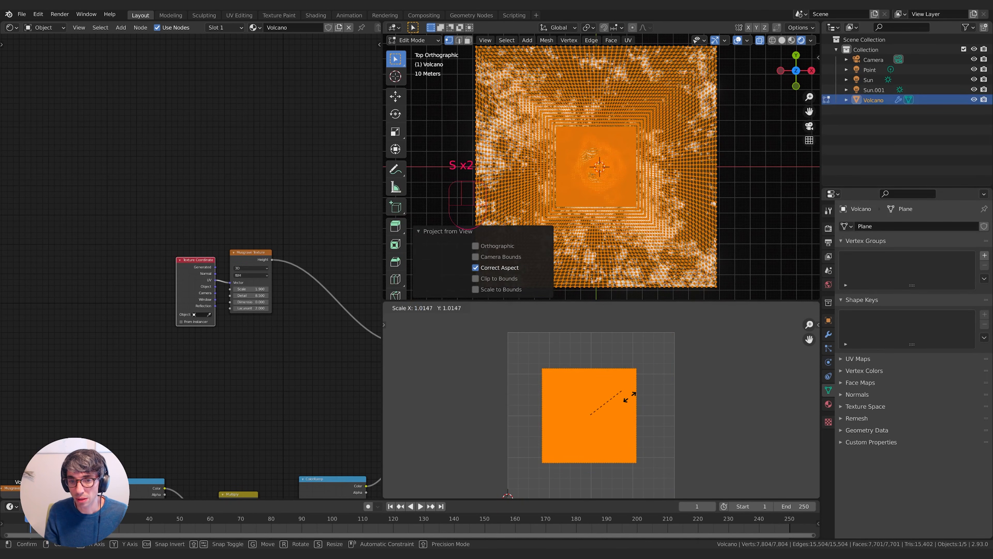
click(672, 409)
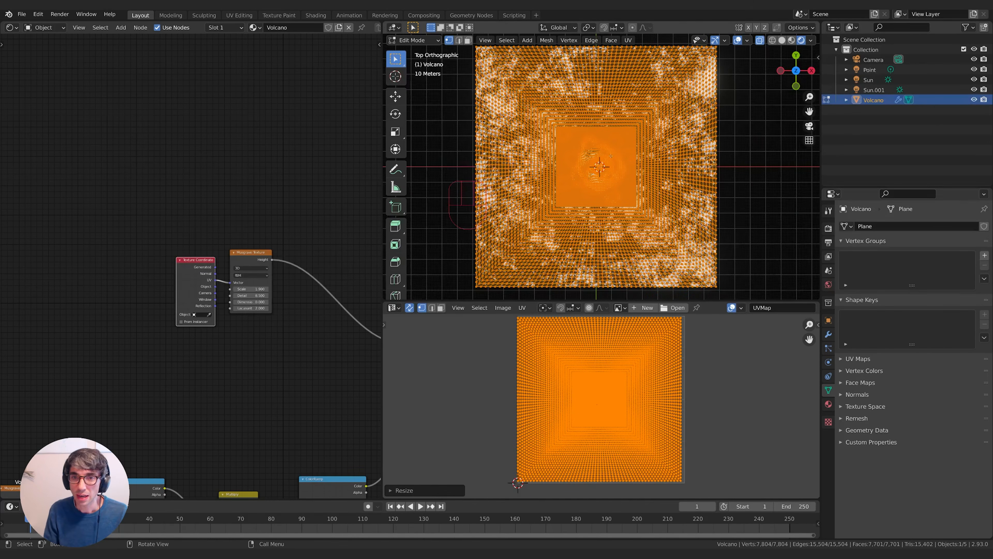
- Select a single vertex at the volcano's crater and grow the selection twice
scroll(576, 181, up, 5)
scroll(603, 179, up, 5)
middle_drag(599, 179, 584, 221)
click(603, 179)
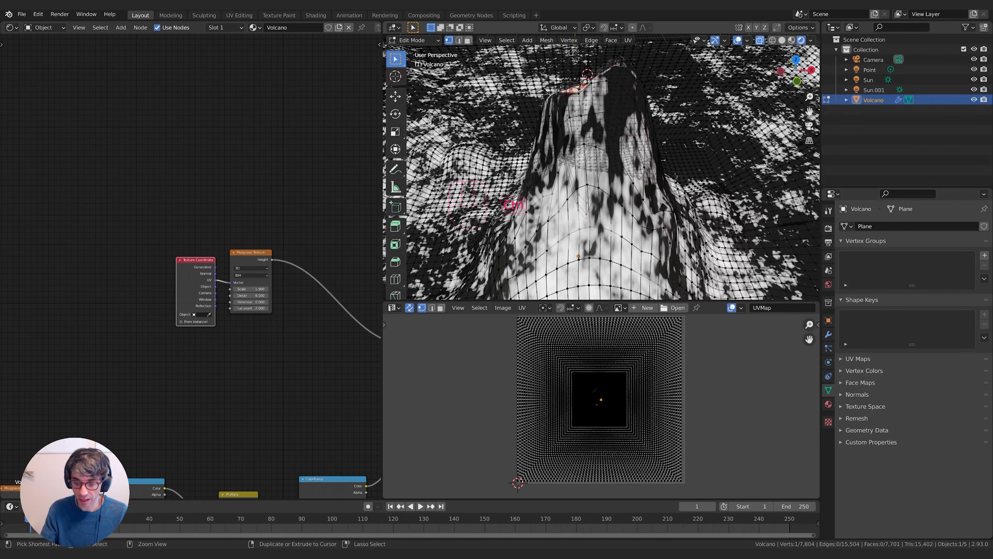
key(ctrl+KP_Add)
key(ctrl+KP_Add)
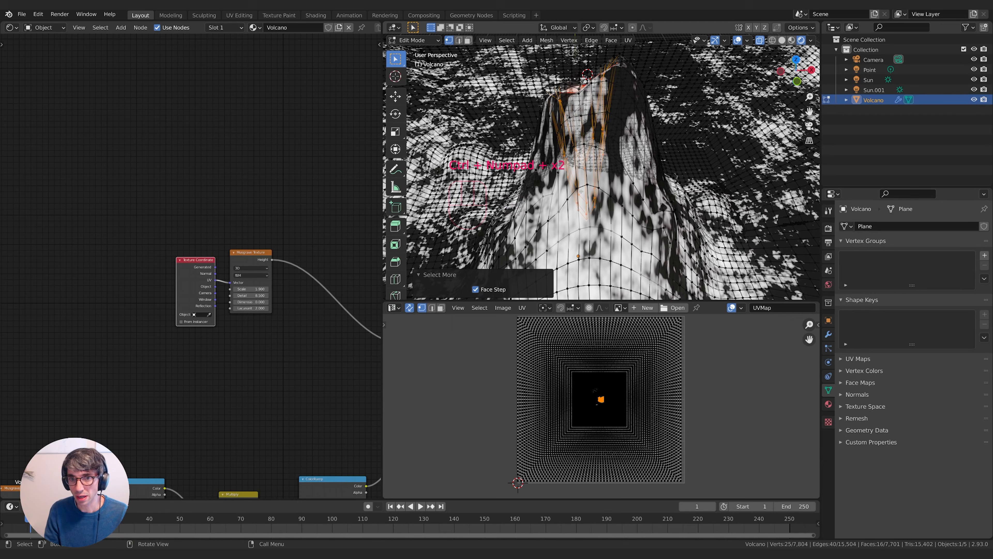
- View the crater selection from several sides and through the camera, and hide the viewport overlays
mouse_move(581, 191)
middle_down()
mouse_move(580, 164)
mouse_move(580, 184)
middle_up()
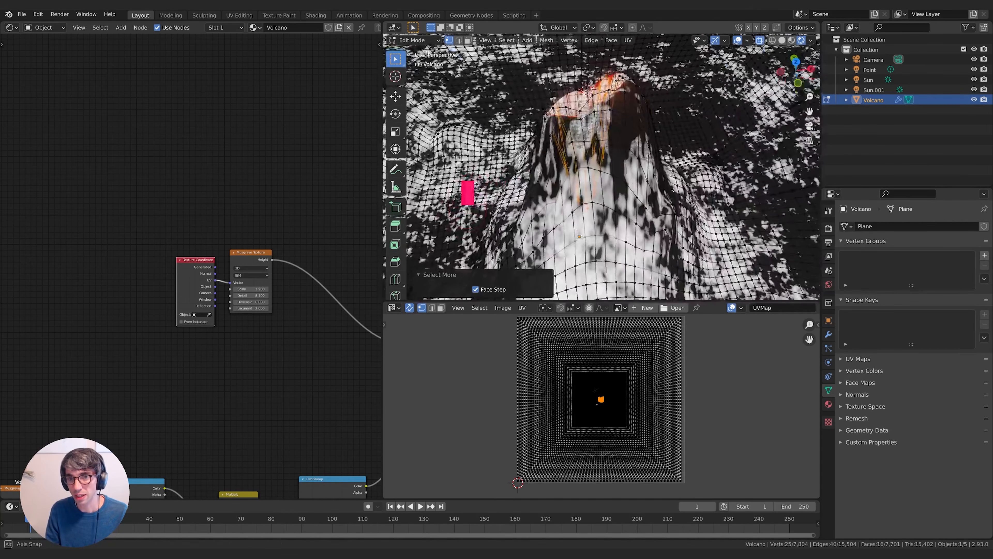
middle_drag(672, 191, 778, 182)
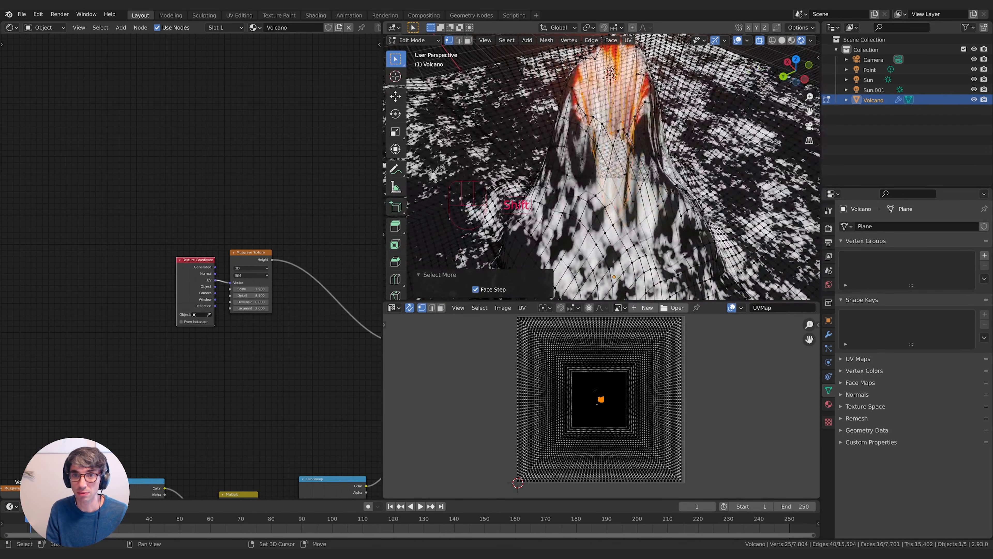
shift+middle_drag(611, 129, 655, 164)
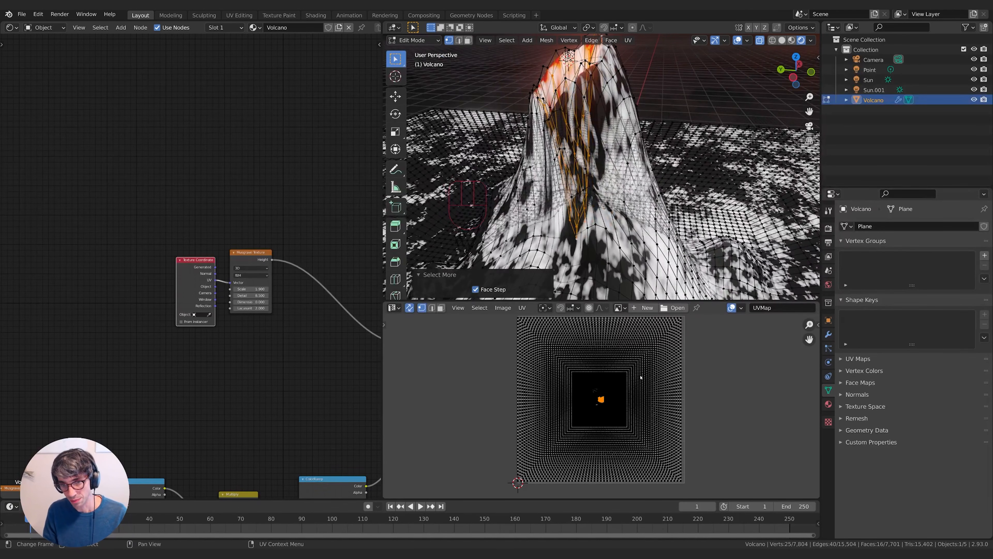
key(KP_0)
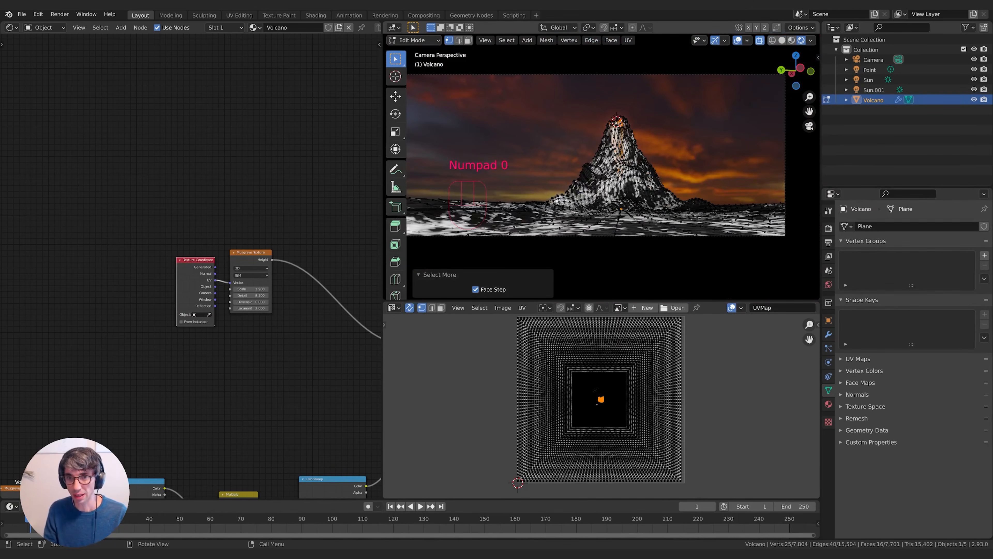
middle_drag(672, 149, 668, 172)
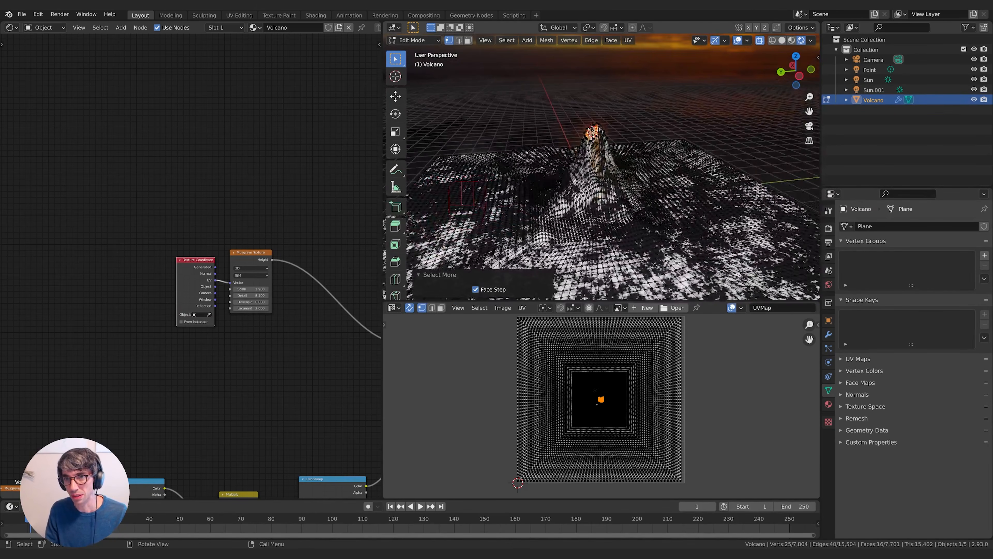
click(737, 40)
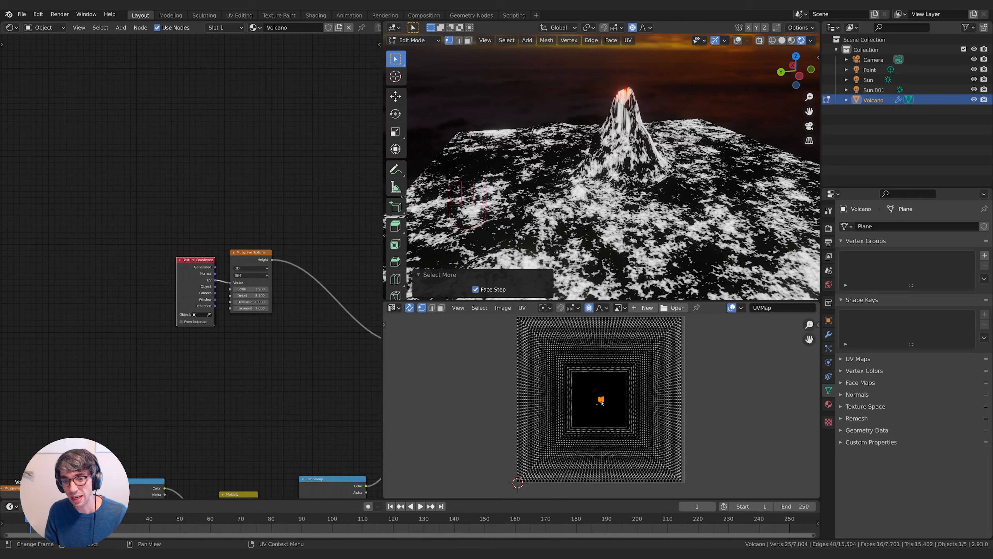
- Scale the selected crater UVs up about 3.09 times using smooth proportional editing with a size of about 0.11
scroll(601, 402, up, 10)
shift+scroll(617, 442, up, 3)
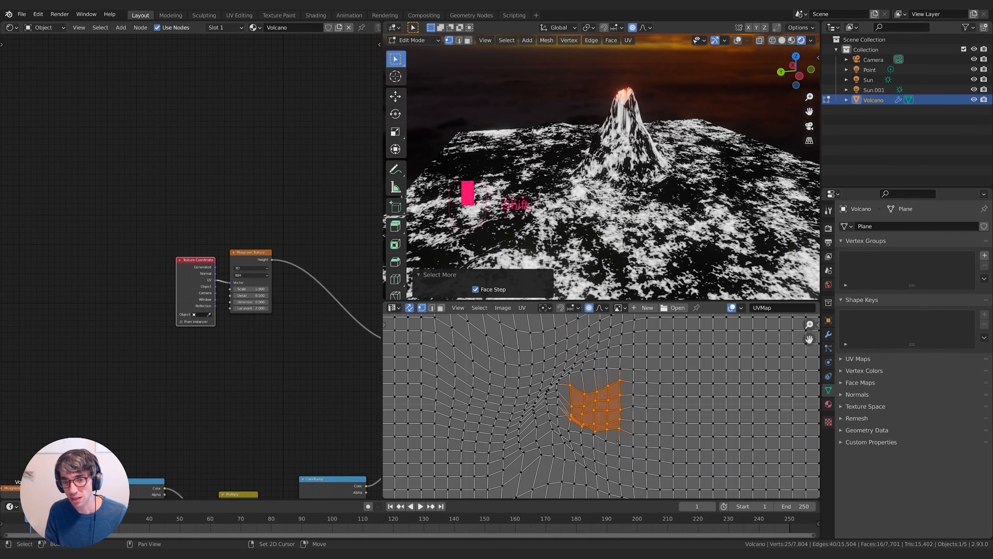
scroll(617, 442, down, 3)
scroll(618, 396, down, 4)
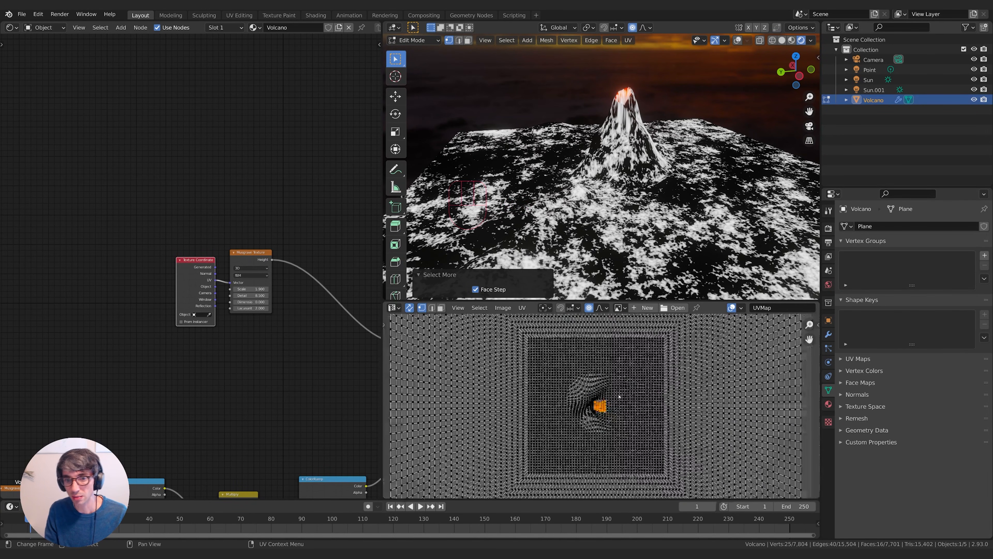
scroll(618, 396, down, 2)
key(s)
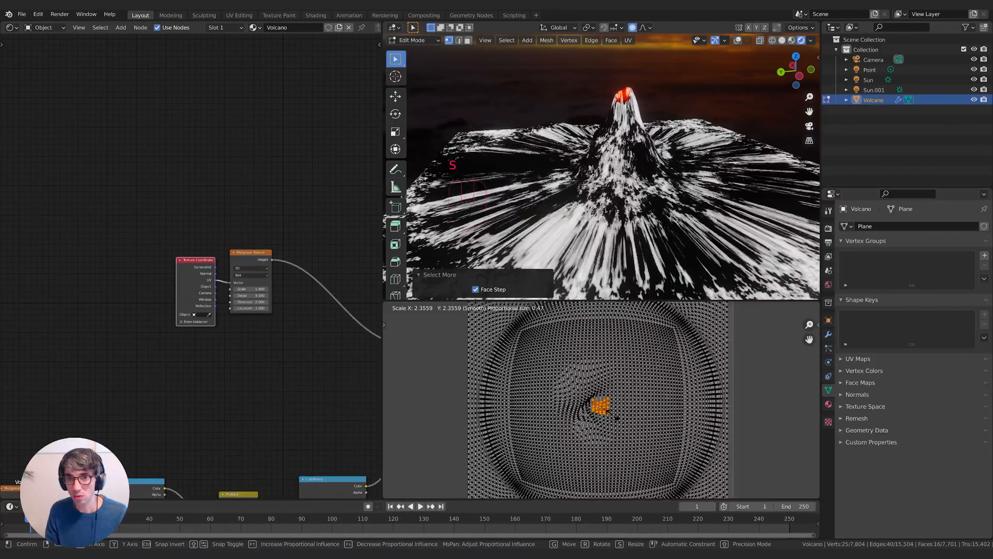
scroll(617, 418, up, 9)
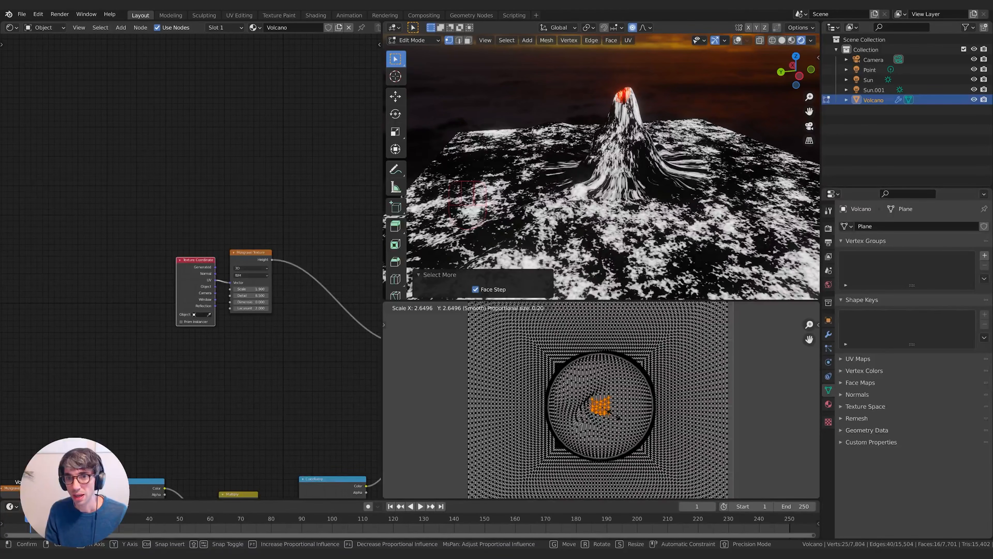
scroll(617, 417, up, 6)
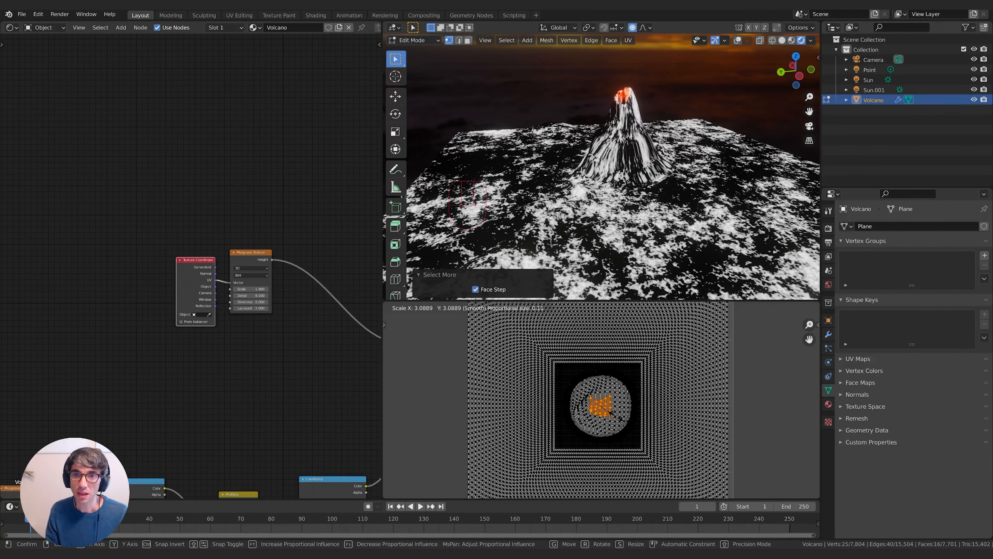
click(610, 413)
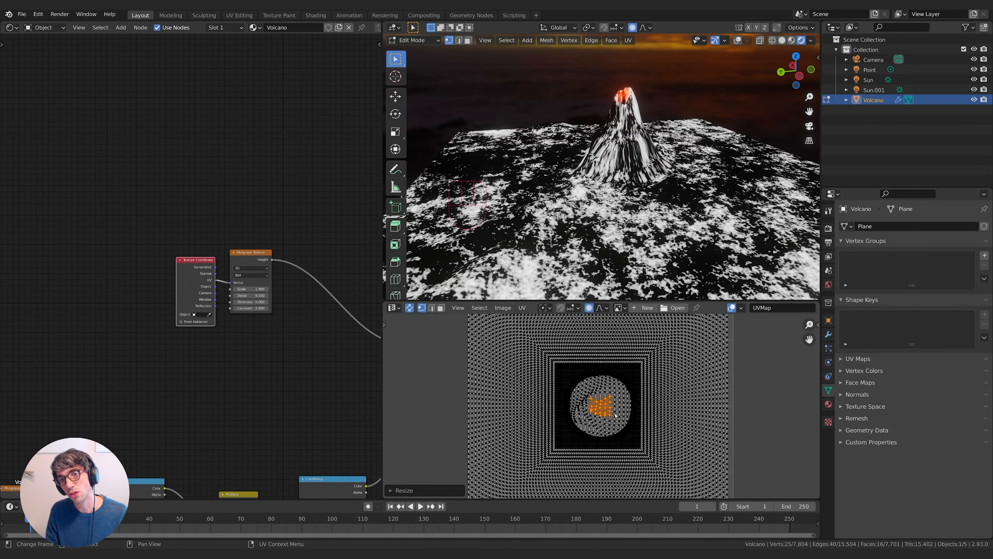
- Check the volcano's texture streaks and scale the crater UVs about 1.62 times more, with a proportional size of about 0.10
middle_drag(610, 219, 631, 195)
middle_drag(693, 161, 671, 163)
scroll(670, 163, up, 5)
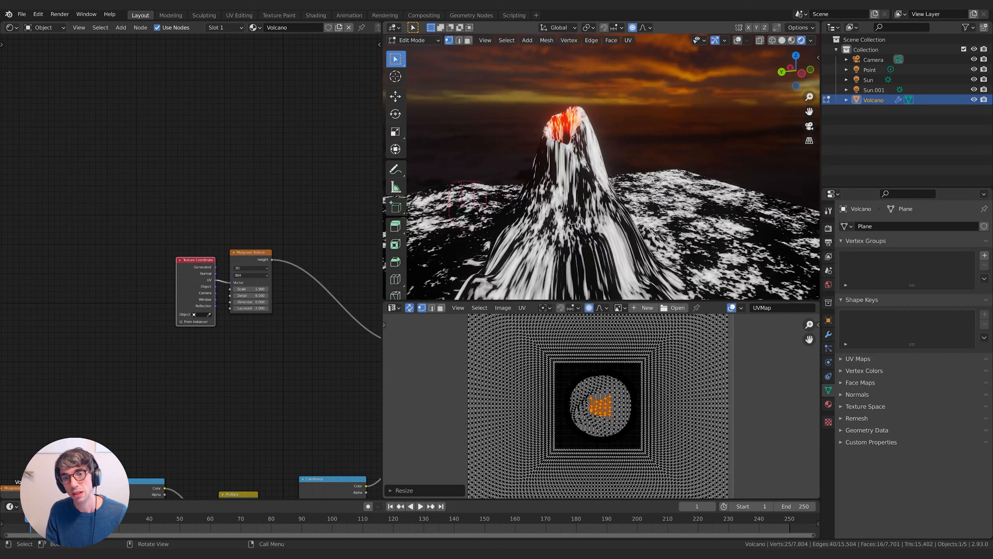
scroll(552, 168, down, 8)
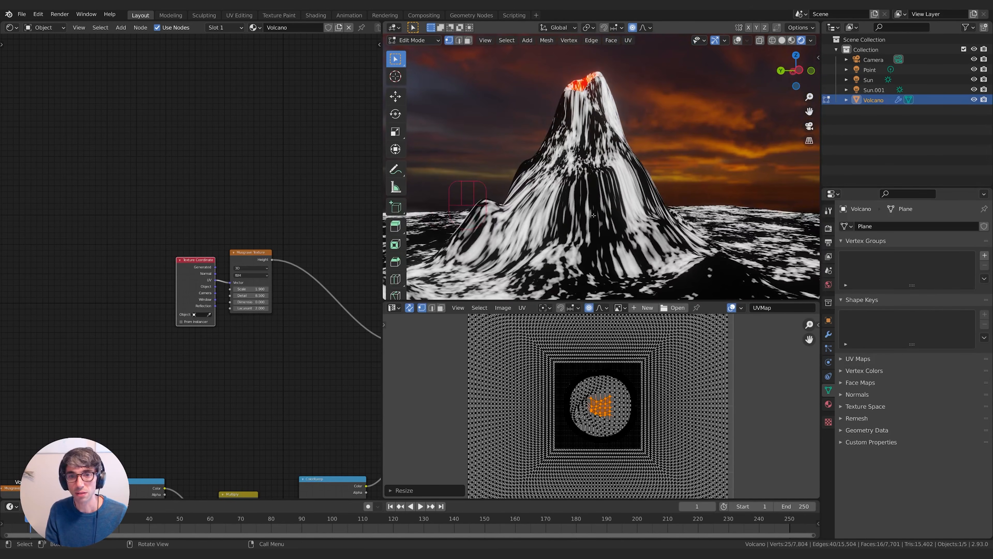
scroll(589, 213, up, 2)
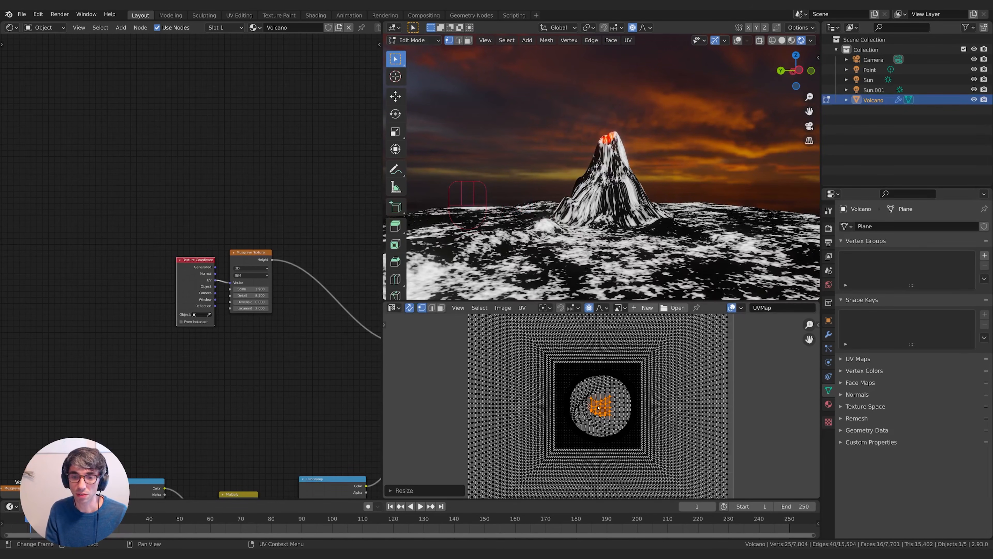
key(s)
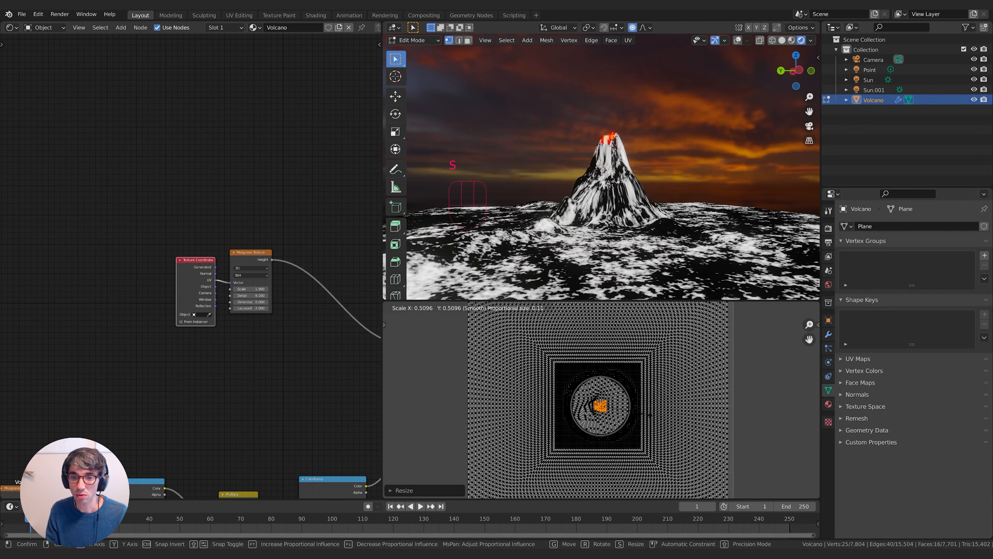
scroll(756, 443, down, 8)
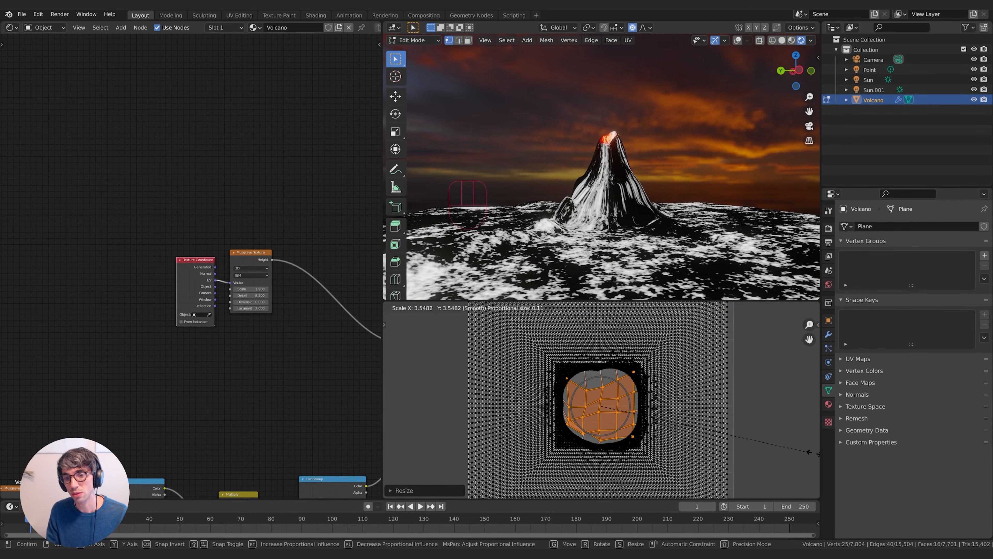
scroll(755, 442, down, 5)
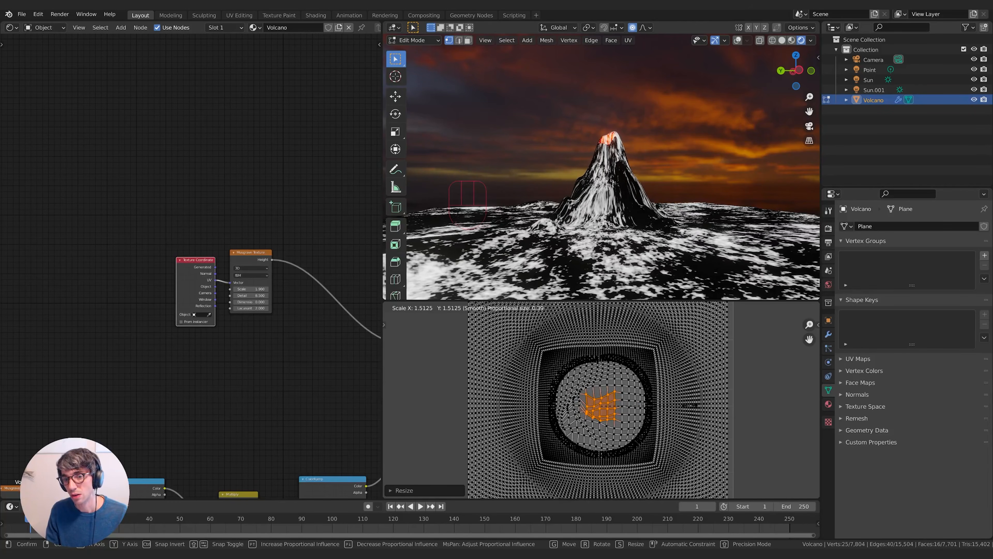
scroll(682, 402, up, 10)
scroll(684, 405, up, 12)
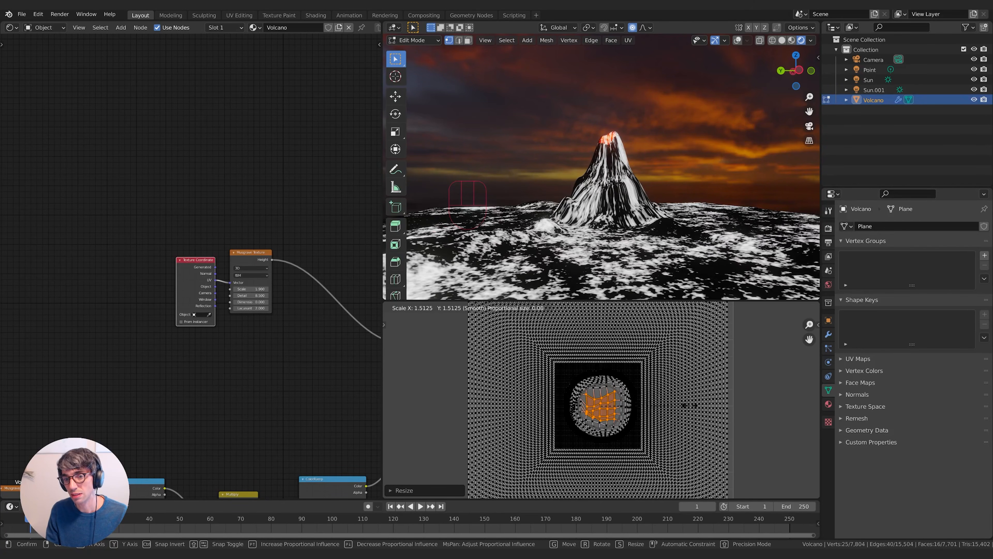
scroll(684, 406, down, 6)
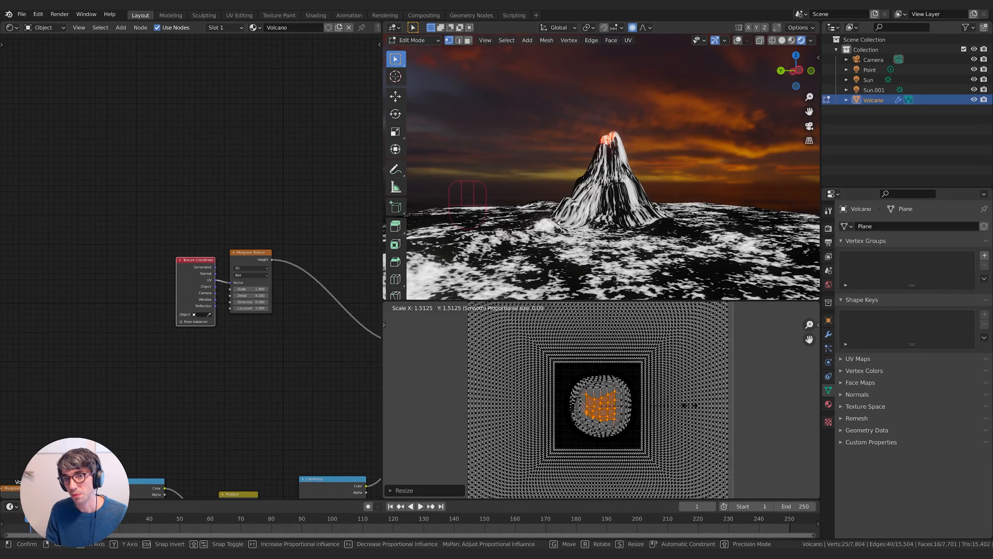
scroll(689, 405, down, 1)
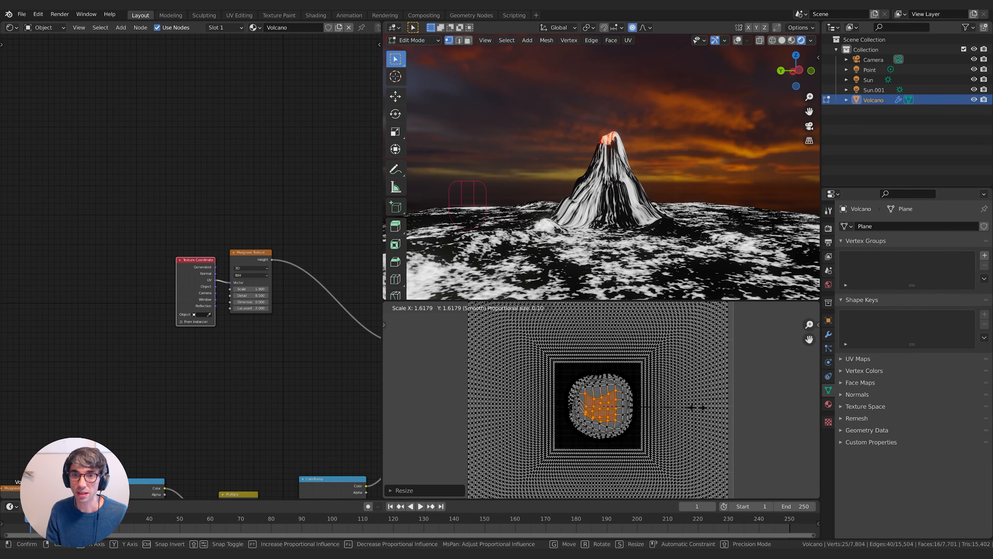
click(698, 407)
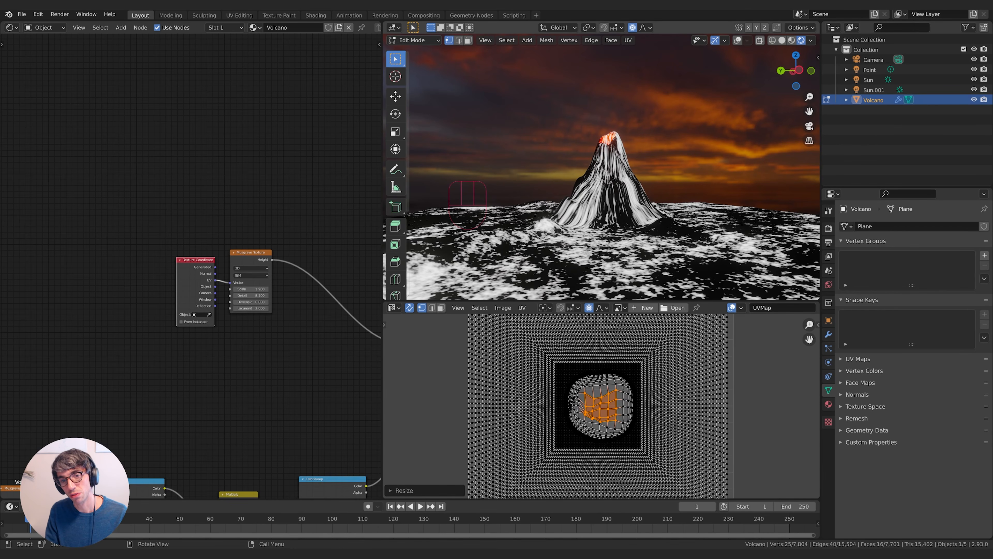
key(c)
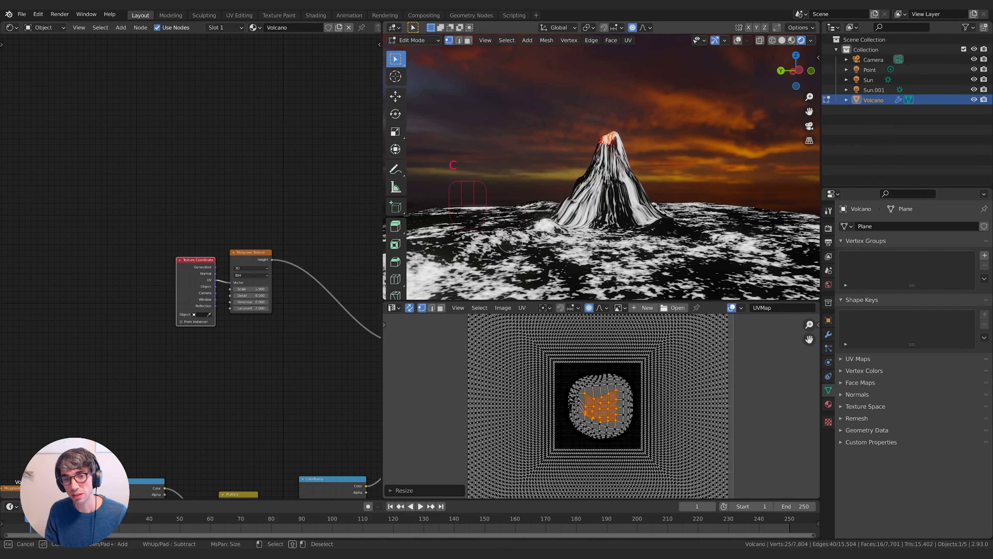
click(500, 249)
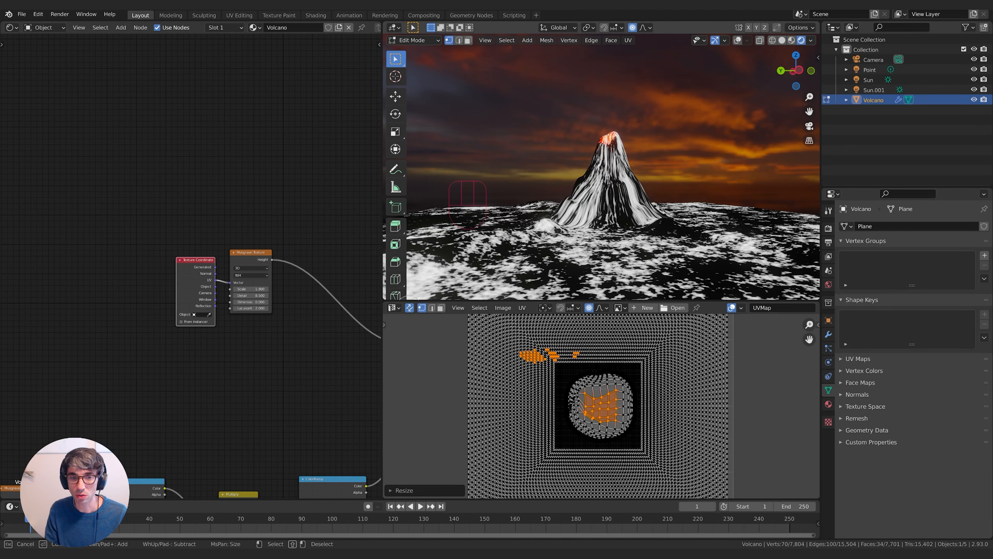
right_click(737, 42)
click(738, 50)
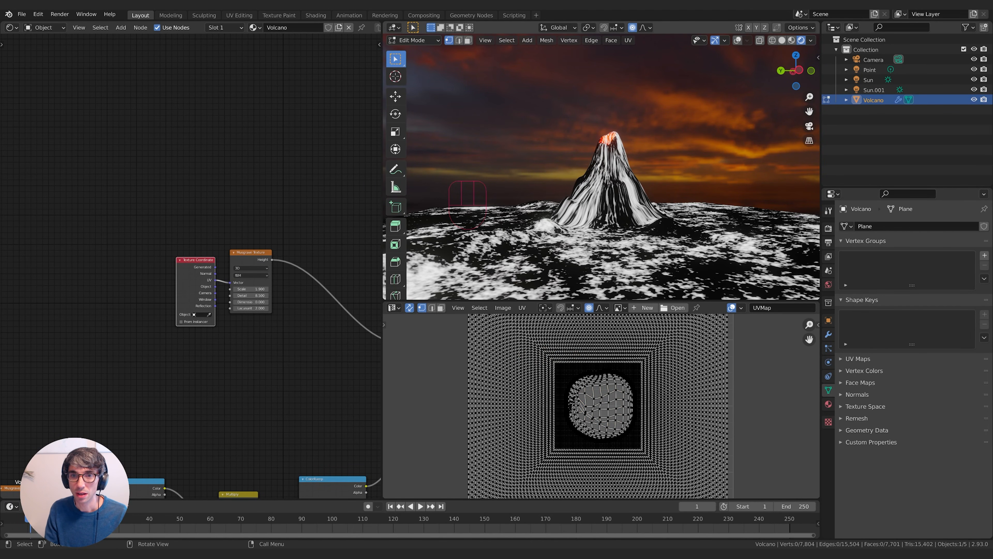
- Show the viewport overlays and circle-select two patches of ground vertices around the volcano's base
click(737, 40)
key(c)
drag(566, 247, 560, 253)
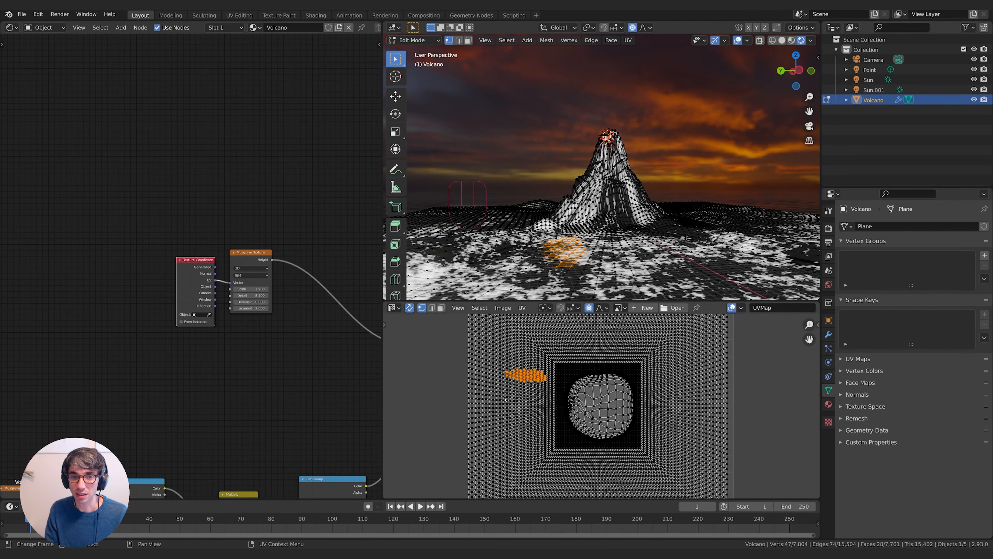
click(526, 427)
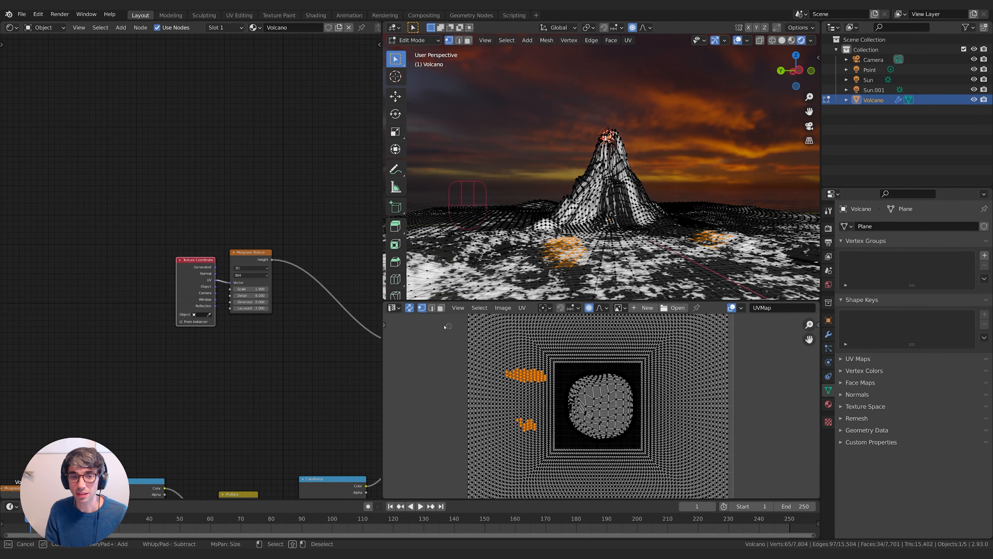
key(Escape)
- Try scaling the selected ground UVs with smooth proportional editing, enlarging the proportional size to about 0.20
key(s)
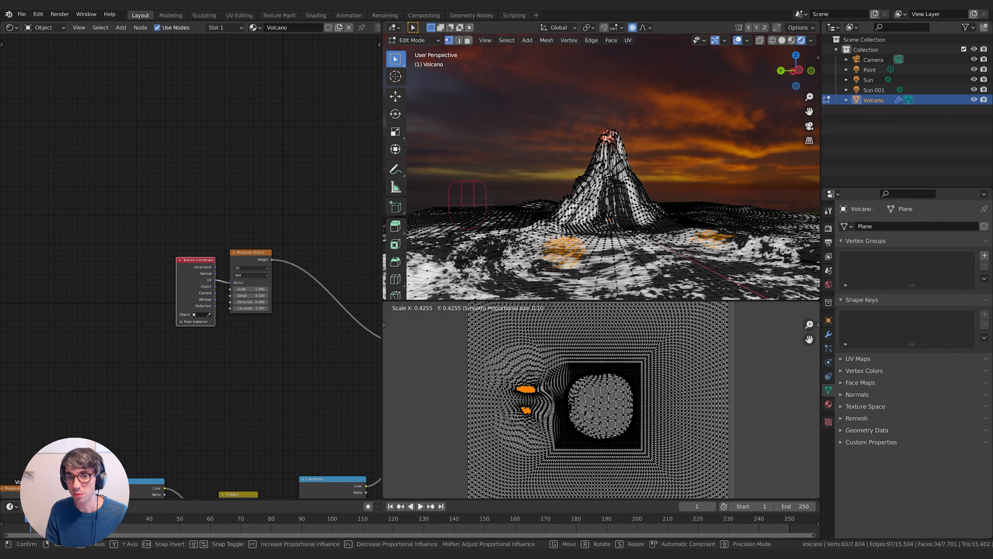
scroll(672, 444, down, 1)
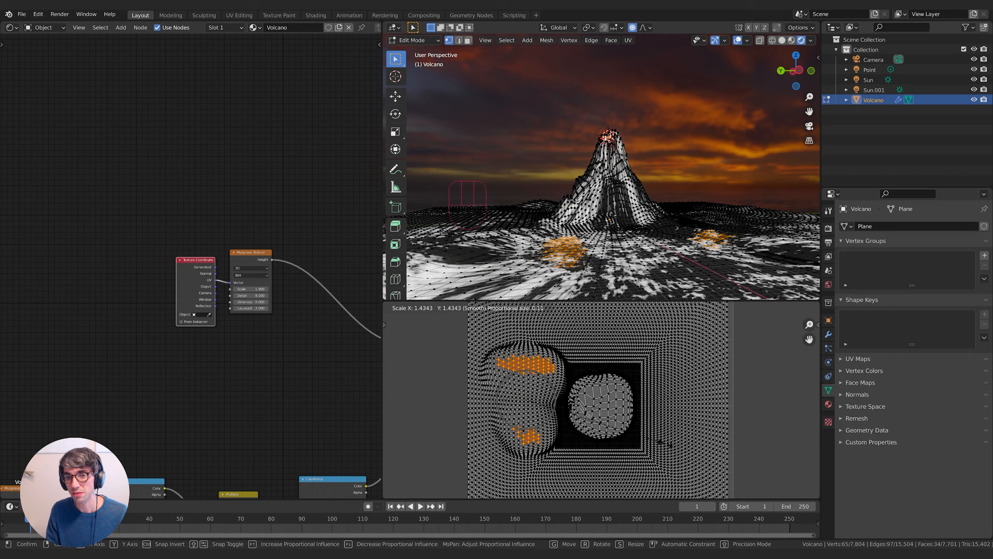
scroll(664, 444, down, 6)
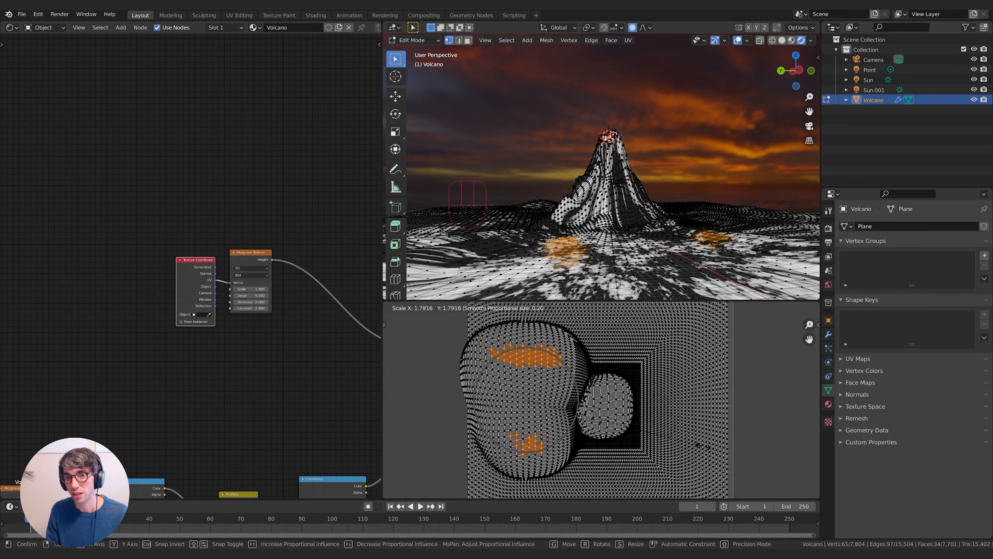
key(Escape)
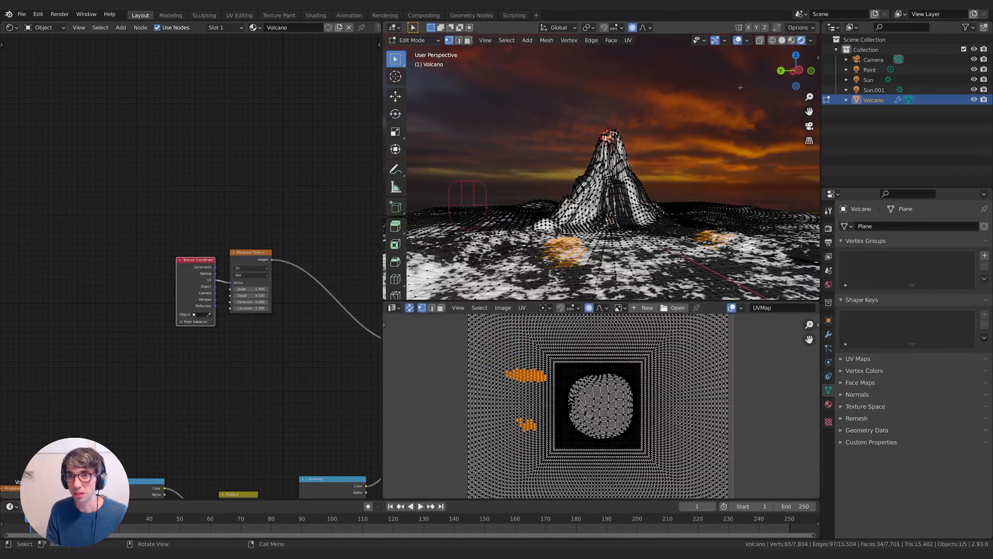
click(738, 41)
key(s)
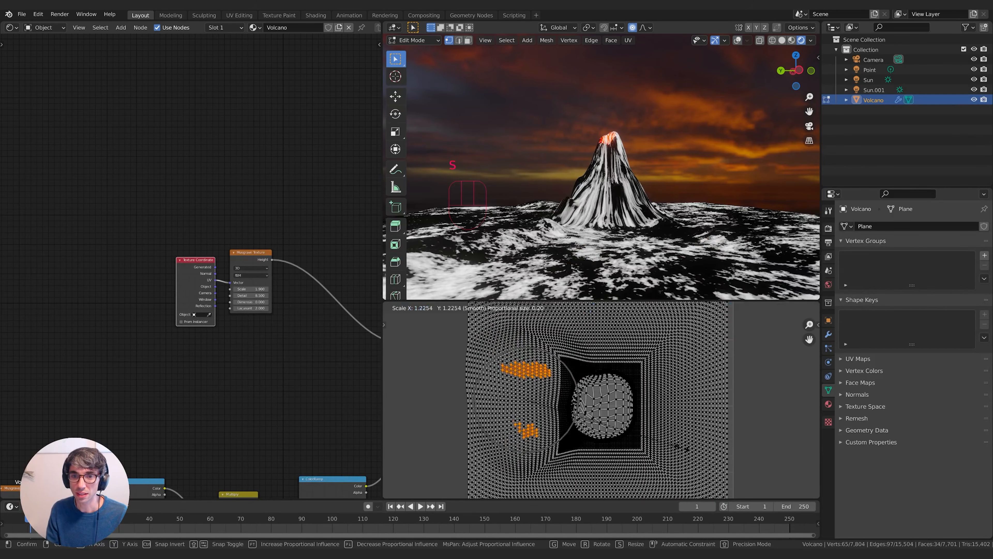
right_click(724, 455)
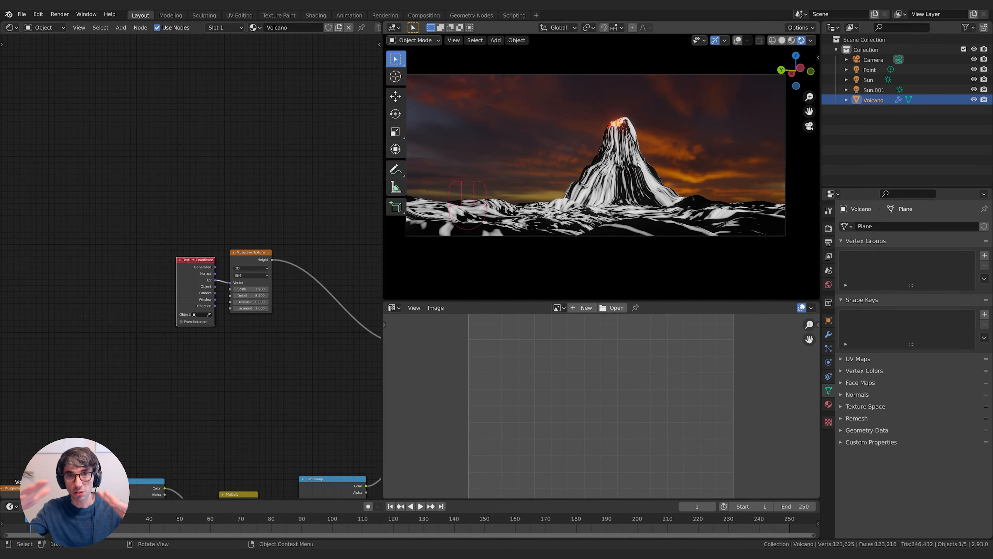
- Set the Musgrave Texture's Scale to 9.300 and Detail to 9.700, and move it together with its Texture Coordinate node
middle_drag(244, 184, 120, 164)
middle_drag(213, 206, 152, 205)
middle_drag(217, 165, 285, 161)
scroll(158, 186, up, 3)
middle_drag(158, 187, 269, 188)
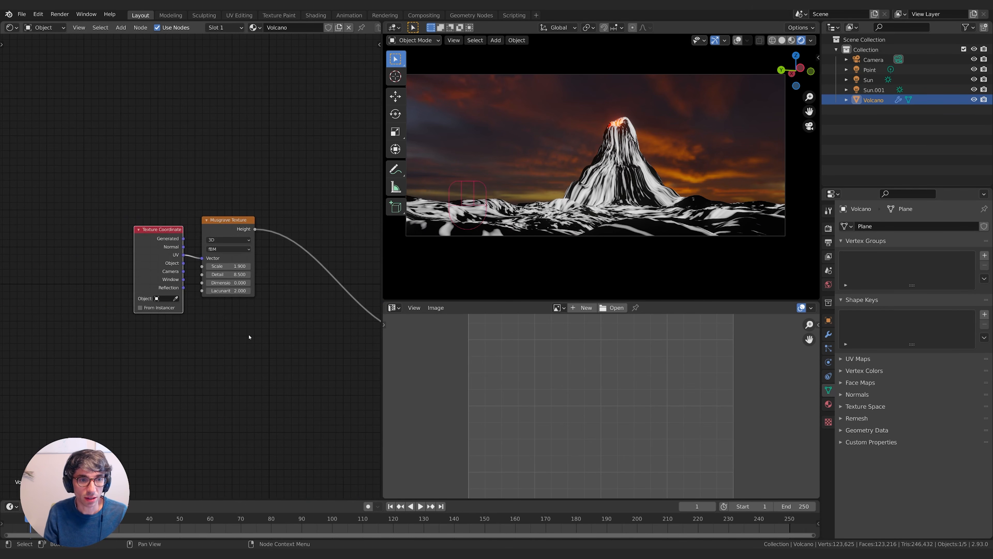
scroll(233, 345, up, 5)
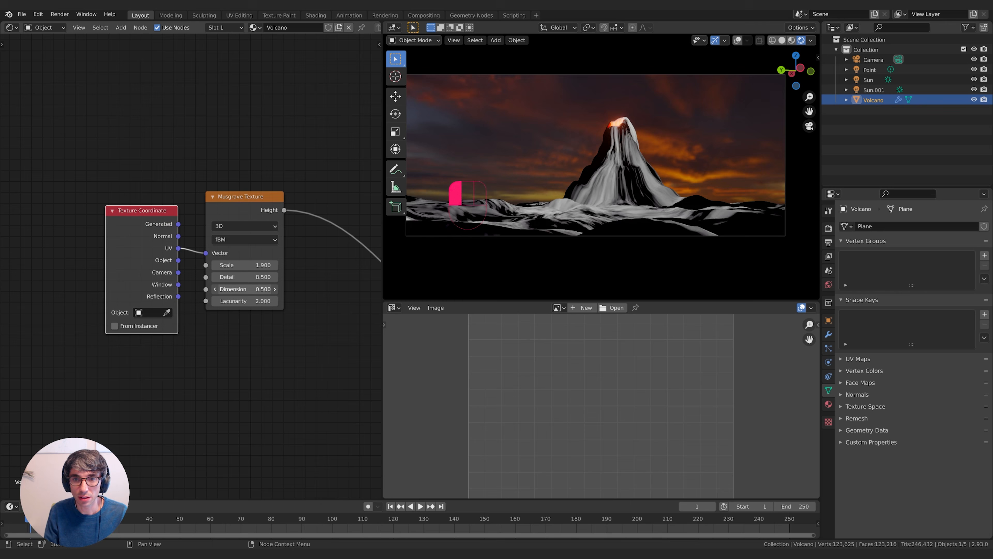
mouse_move(249, 276)
mouse_down()
mouse_move(183, 276)
mouse_move(309, 277)
mouse_move(267, 277)
mouse_up()
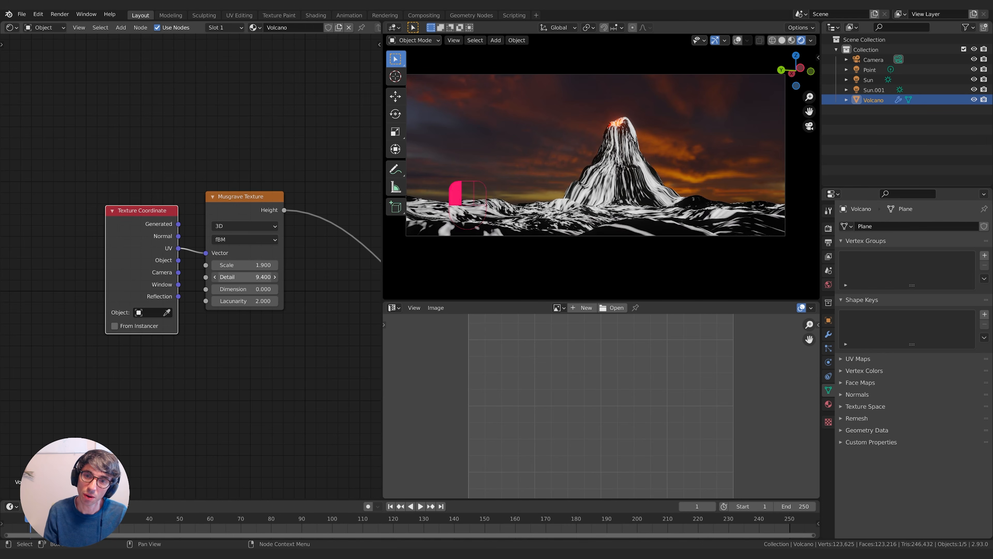
middle_drag(283, 347, 306, 347)
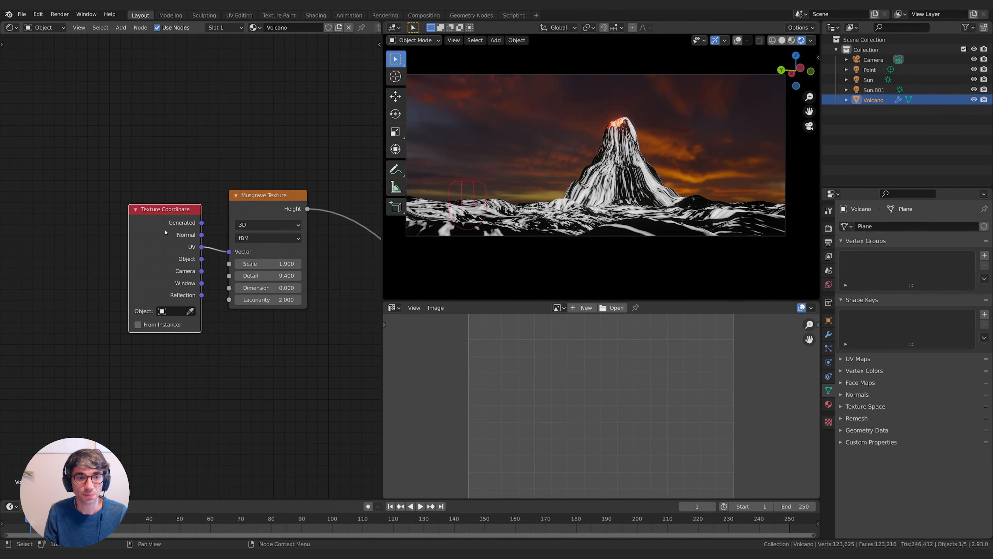
shift+click(270, 200)
key(g)
click(144, 183)
drag(141, 246, 200, 246)
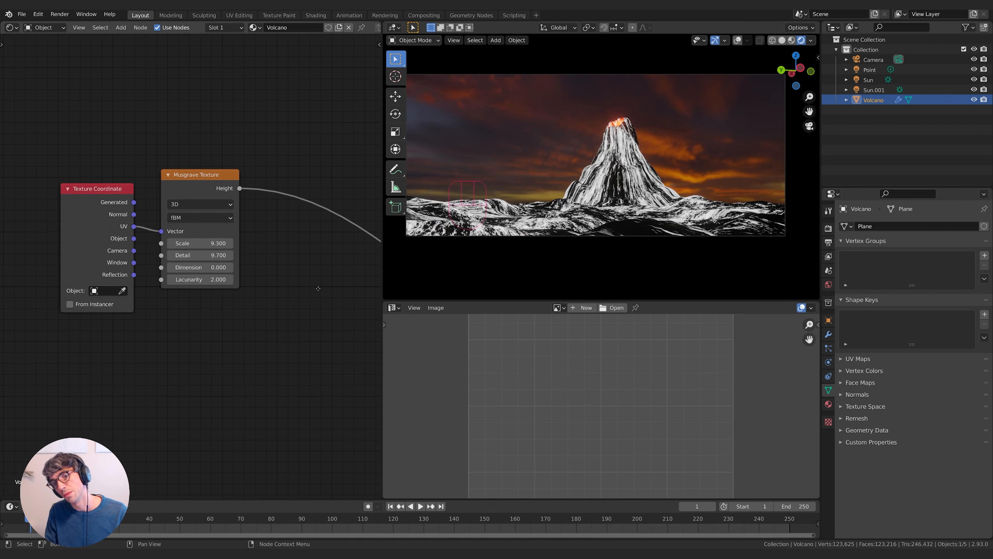
- Shift the Texture Coordinate and Musgrave Texture nodes farther from the shader to free up space
middle_drag(317, 290, 291, 307)
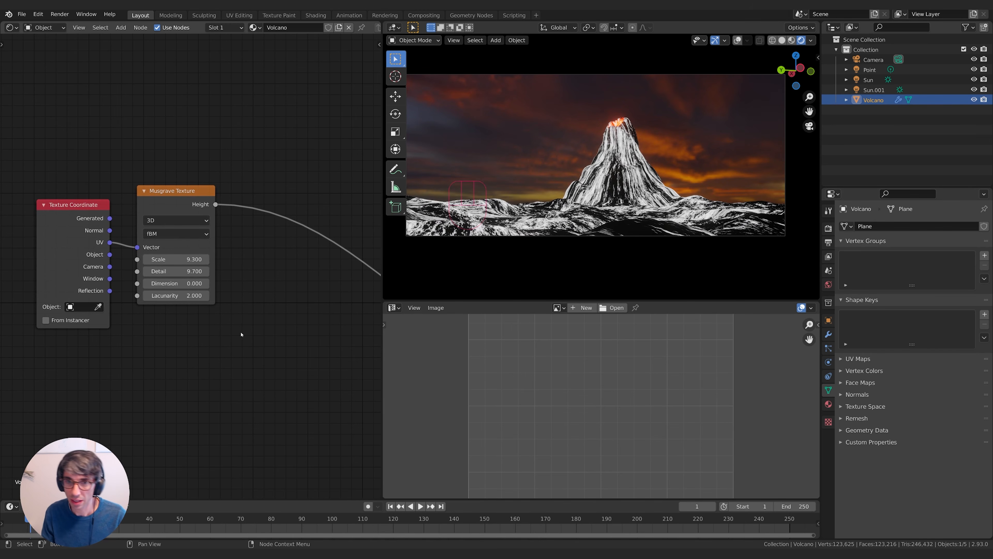
middle_drag(240, 334, 286, 340)
drag(123, 207, 83, 206)
drag(223, 183, 184, 187)
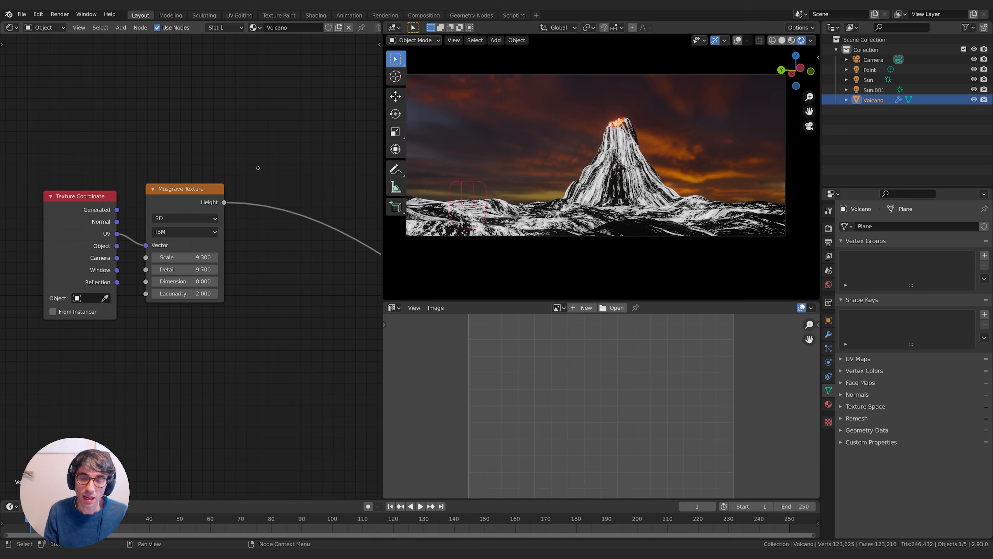
middle_drag(258, 168, 240, 166)
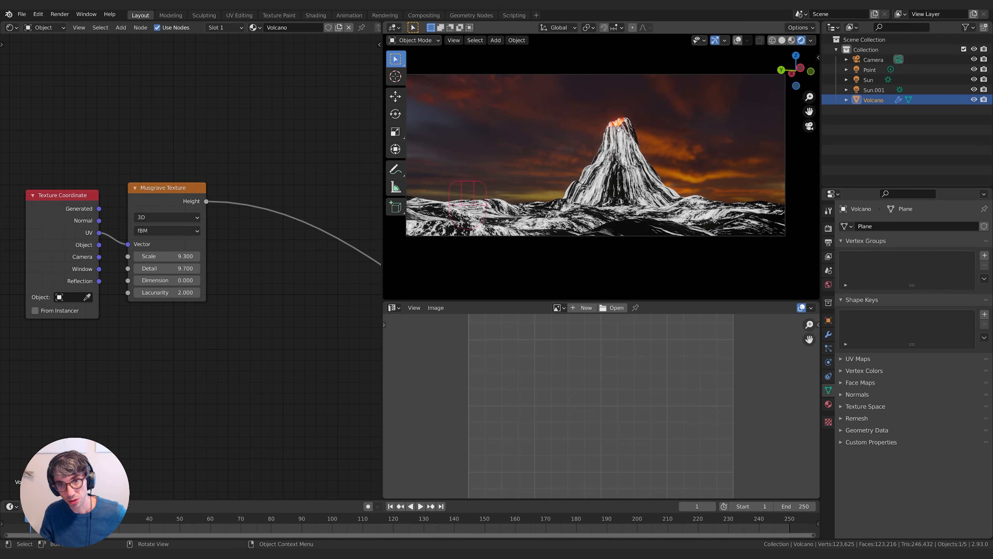
- Add a Gradient Texture node near the Principled BSDF and connect its Color output to Emission
key(shift+a)
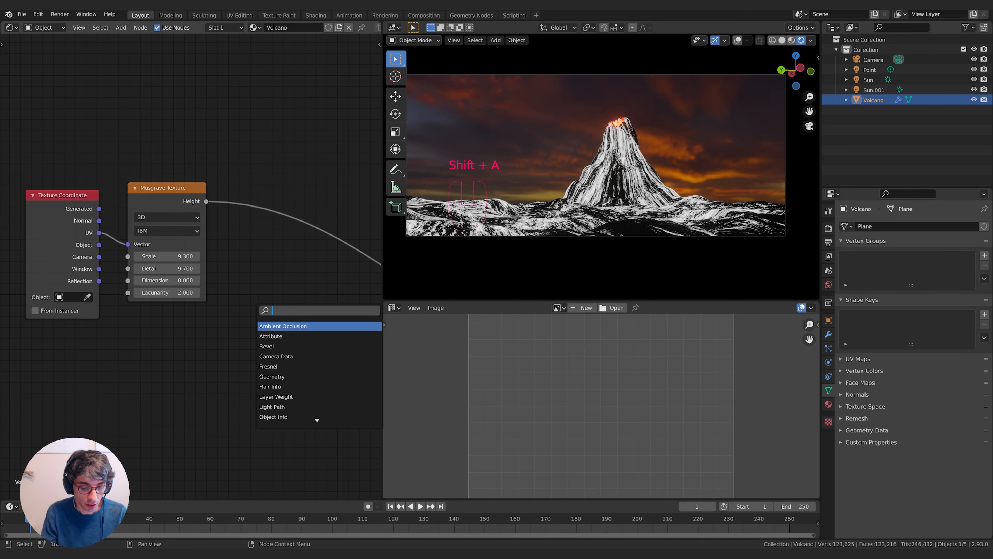
text(gradient)
key(Return)
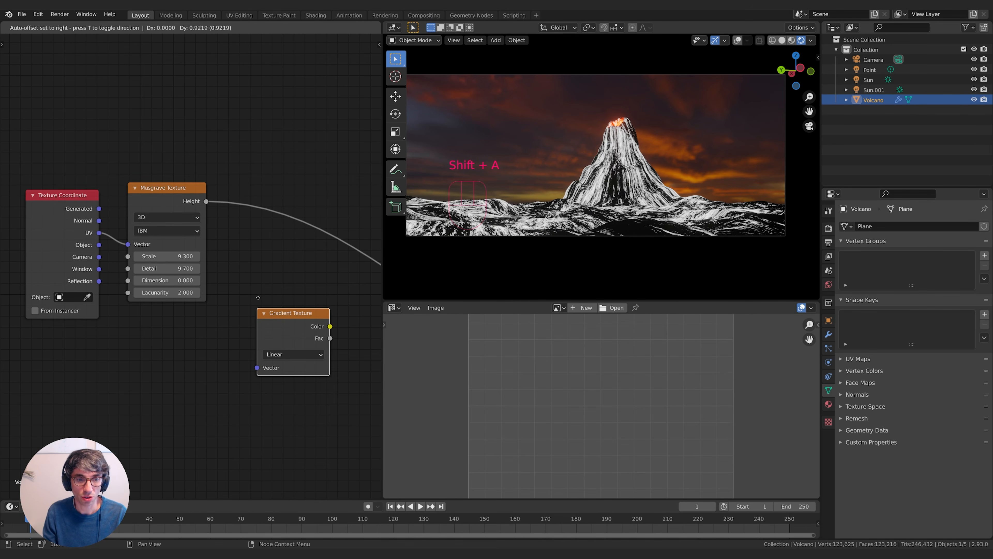
click(258, 297)
middle_drag(312, 284, 228, 249)
drag(223, 280, 344, 343)
middle_drag(344, 343, 150, 287)
drag(164, 303, 229, 314)
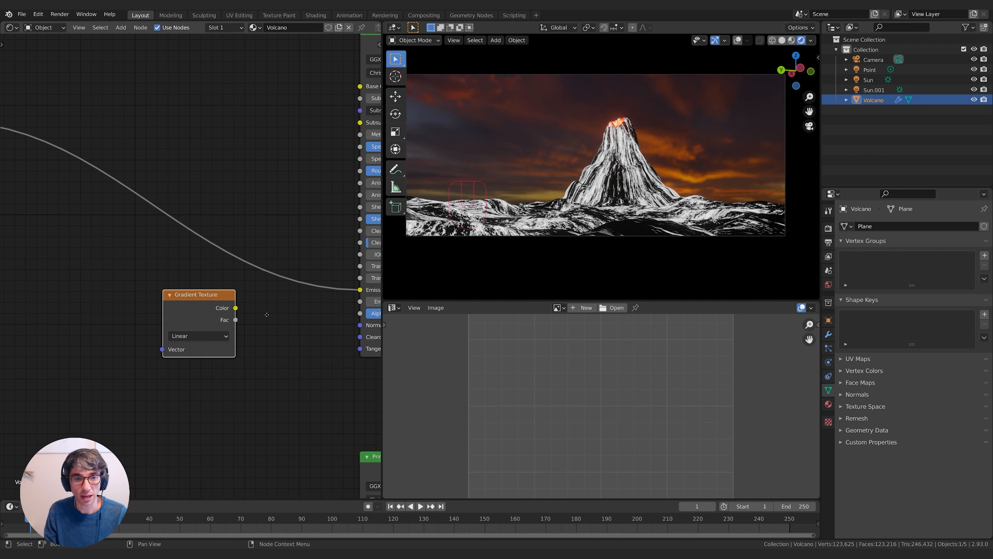
middle_drag(267, 315, 235, 322)
drag(203, 315, 328, 297)
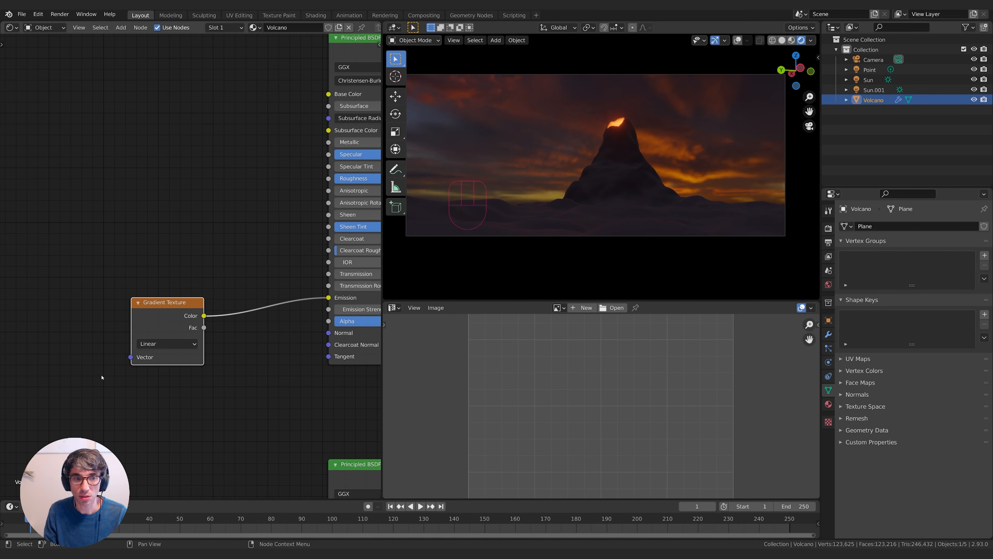
- Add a second Texture Coordinate node and place it ahead of the Gradient Texture
middle_drag(102, 377, 198, 381)
key(shift+a)
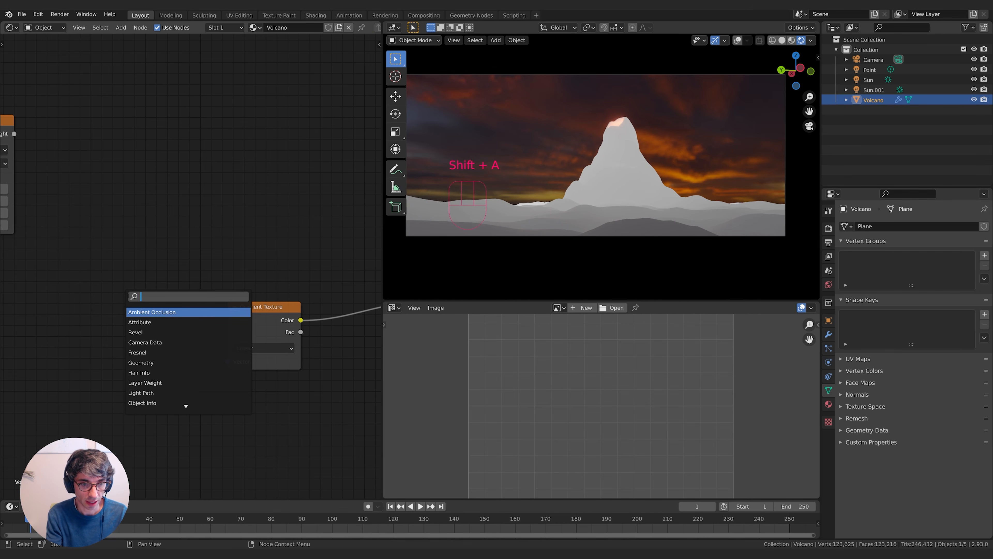
text(tex)
key(BackSpace)
key(BackSpace)
key(BackSpace)
key(BackSpace)
click(187, 312)
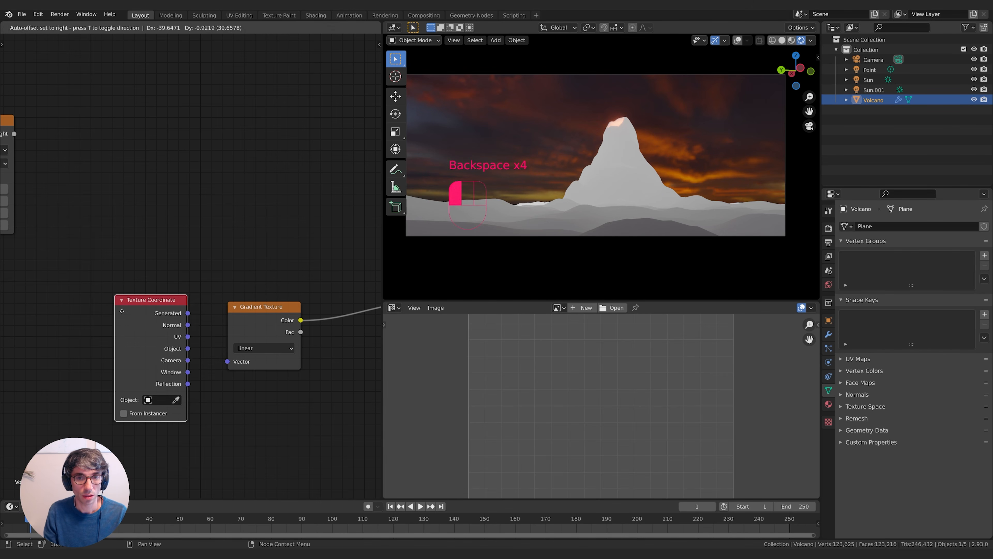
click(152, 301)
middle_drag(152, 301, 172, 292)
drag(126, 315, 107, 320)
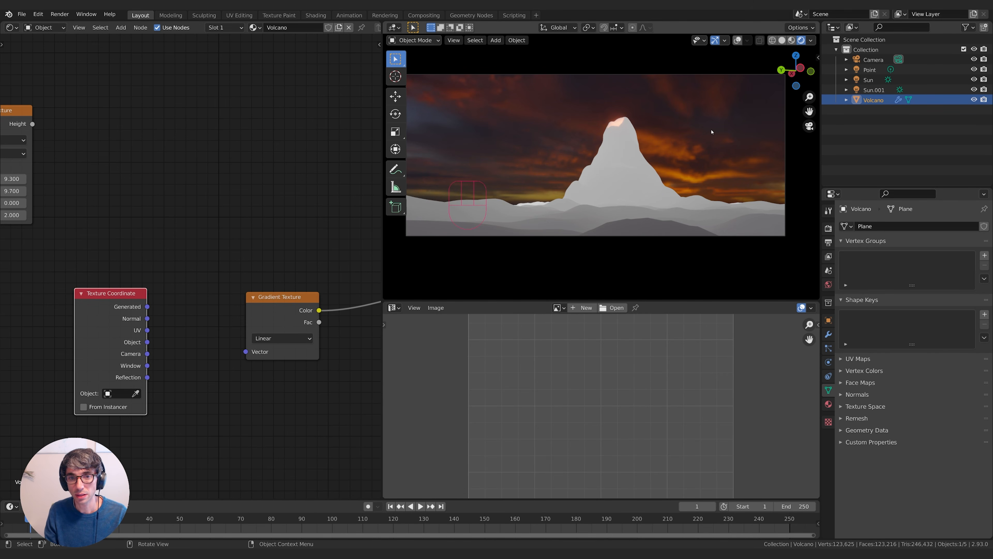
- View the gradient across the terrain from above and move the new Texture Coordinate node farther from the Gradient Texture
middle_drag(709, 133, 502, 125)
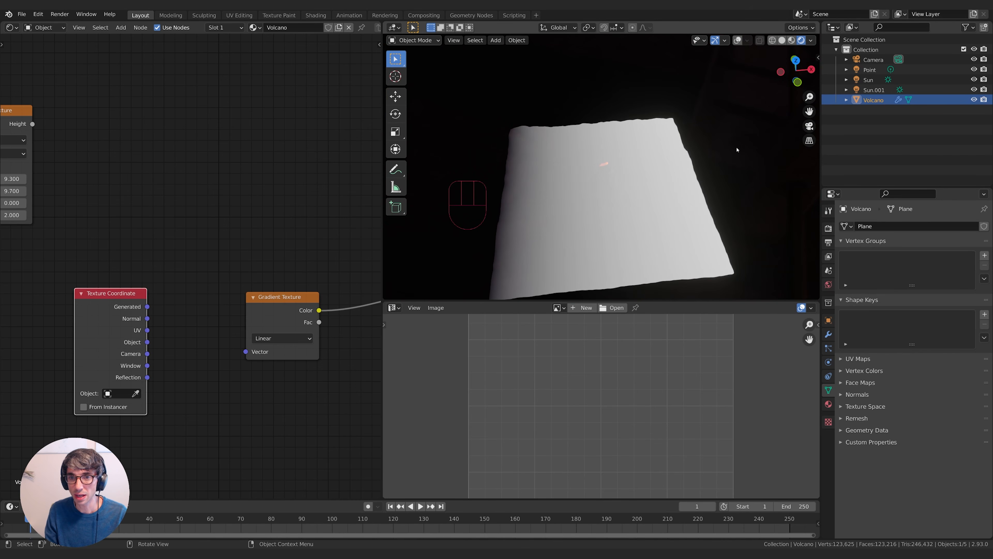
middle_drag(737, 149, 781, 150)
middle_drag(306, 282, 315, 279)
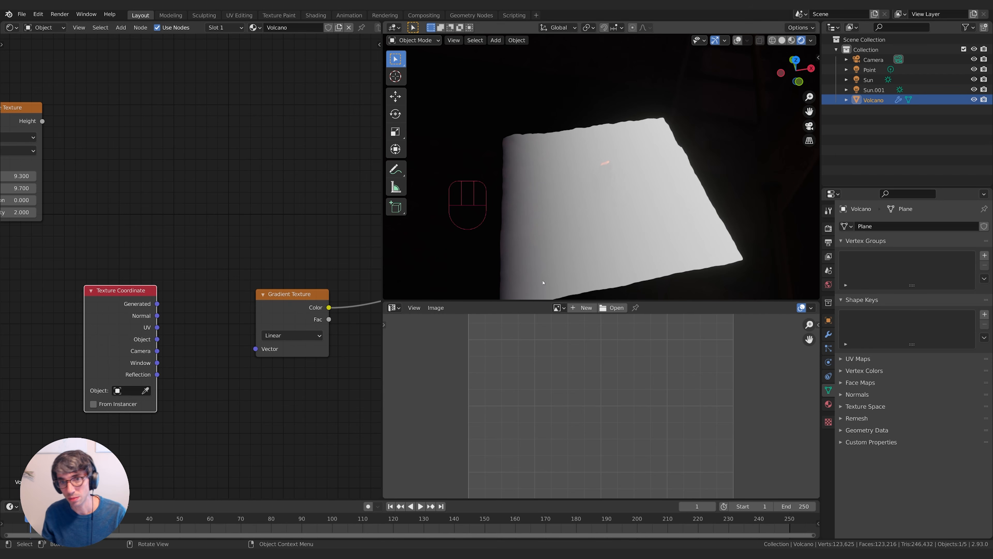
middle_drag(144, 346, 144, 350)
drag(144, 350, 135, 352)
middle_drag(151, 348, 167, 345)
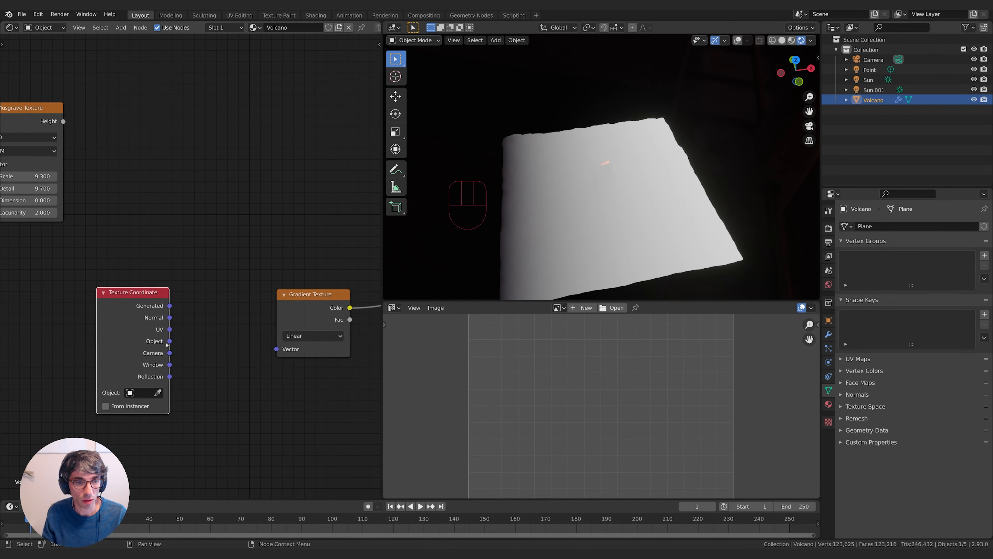
drag(119, 355, 82, 372)
middle_drag(167, 353, 184, 345)
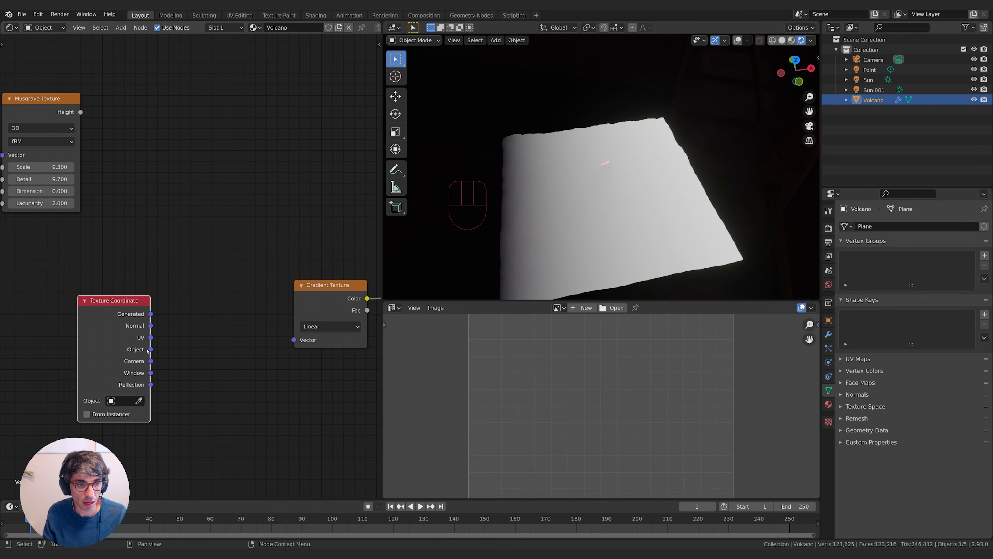
- Add a Separate XYZ node between the new Texture Coordinate node and the Gradient Texture
drag(150, 349, 160, 335)
key(shift+a)
text(spe)
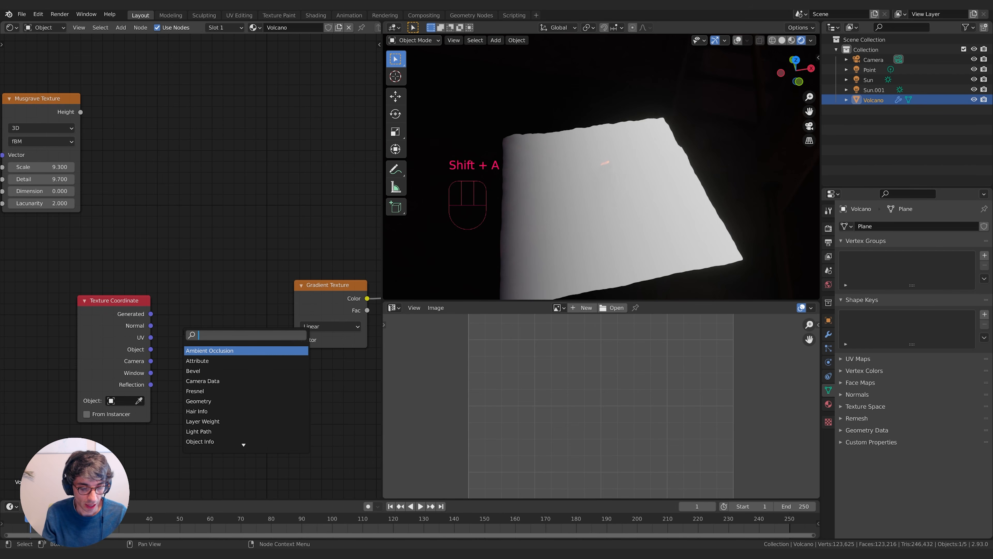
key(BackSpace)
key(BackSpace)
text(ep)
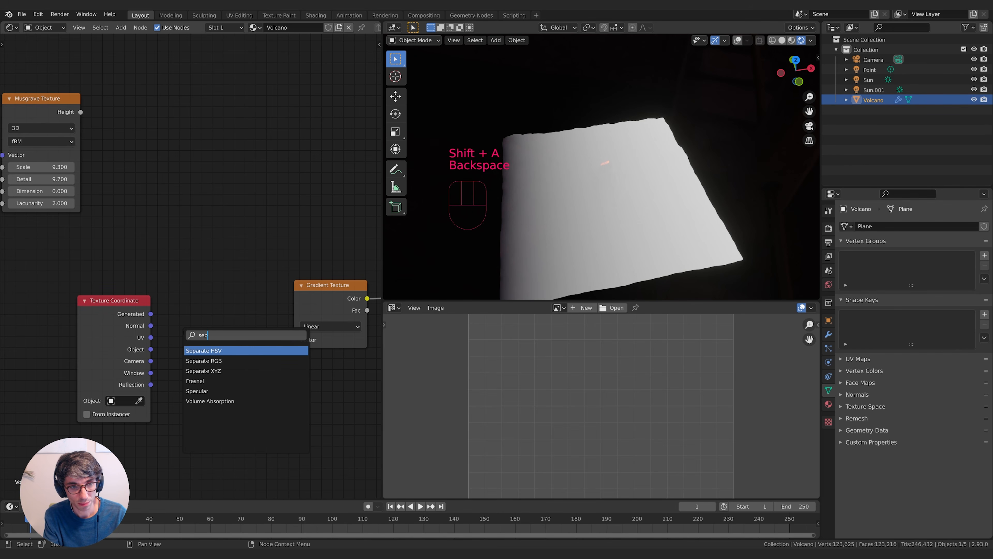
key(Left)
key(Left)
key(Down)
key(Down)
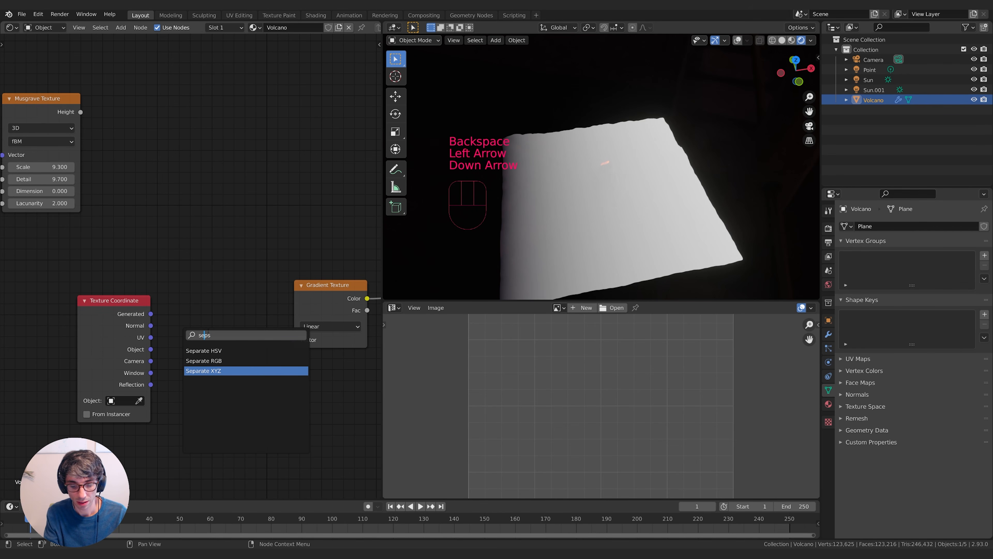
key(Return)
click(199, 296)
- Connect the Object coordinates to Separate XYZ and its Z output to the Gradient Texture's Vector, and view the height gradient
drag(125, 341, 174, 367)
drag(205, 316, 300, 341)
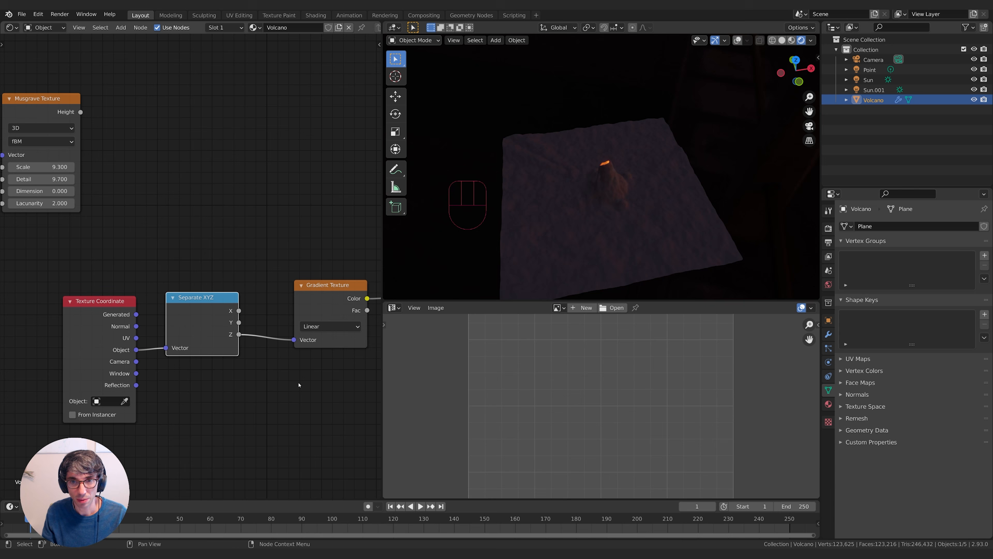
middle_drag(550, 220, 559, 274)
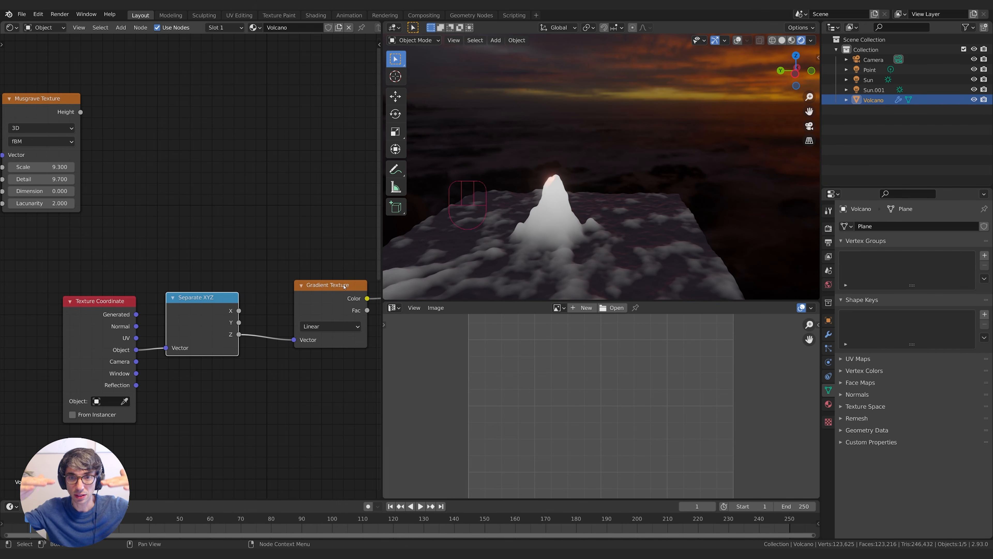
middle_drag(602, 203, 627, 237)
- Move the Separate XYZ and Gradient Texture nodes closer to the Texture Coordinate node
middle_drag(242, 286, 230, 285)
drag(213, 297, 195, 312)
drag(337, 285, 289, 305)
- Add a ColorRamp node between the Gradient Texture's Color output and the Principled BSDF's Emission input
middle_drag(294, 290, 170, 295)
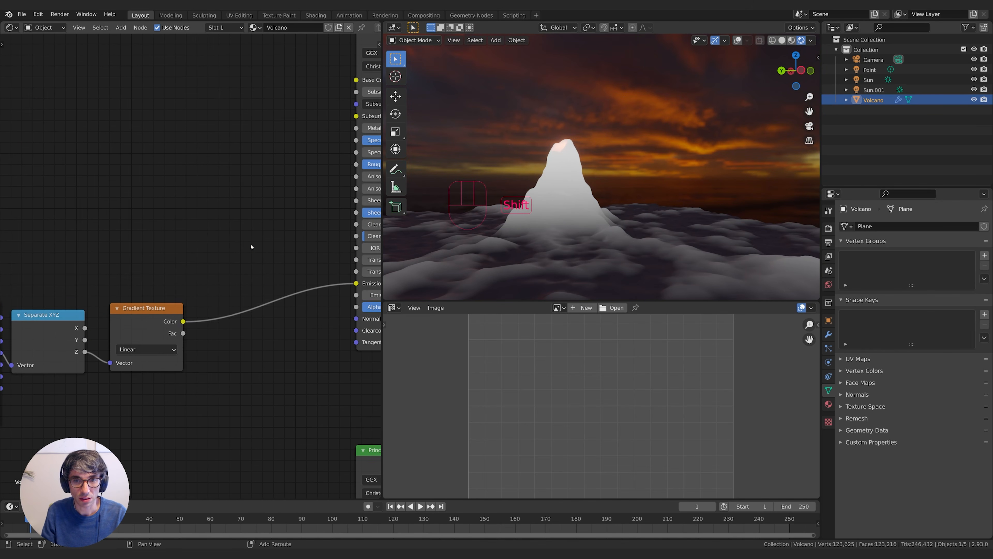
key(shift+a)
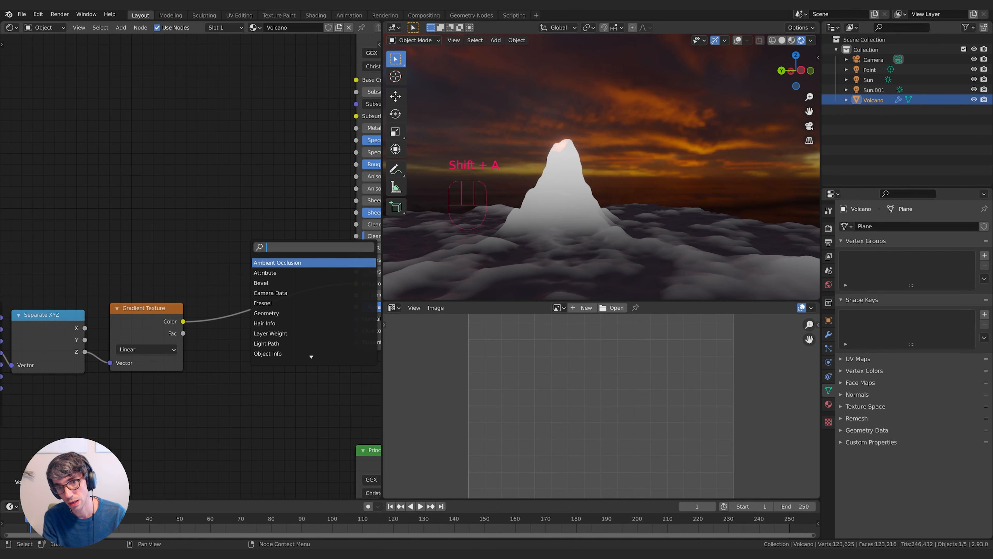
text(color ramp)
key(Return)
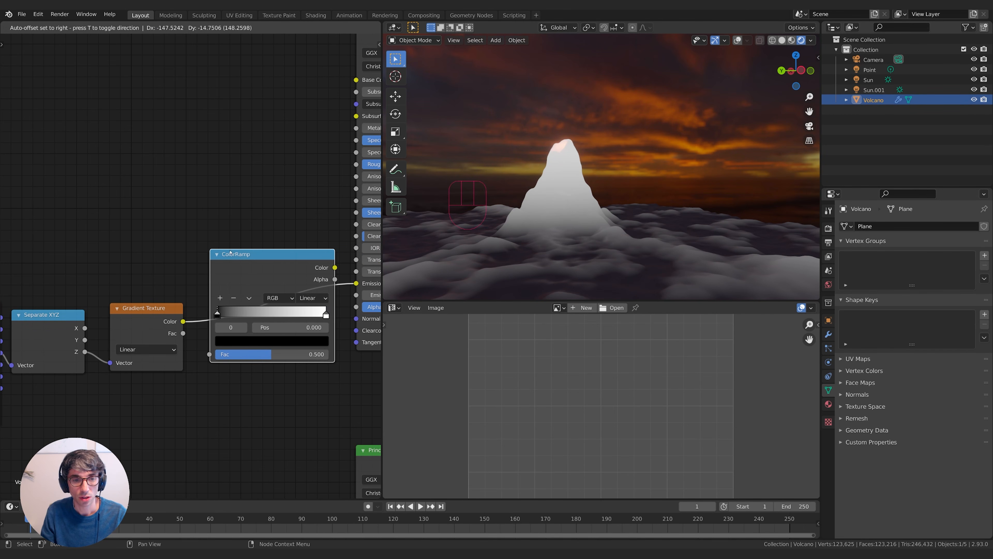
click(224, 248)
middle_drag(273, 201, 207, 198)
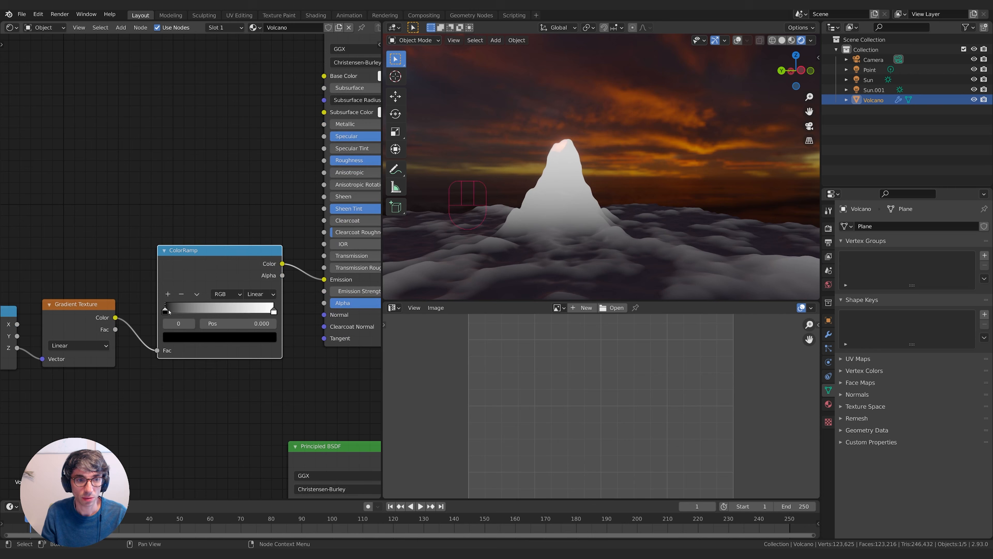
- Move the new ColorRamp's black stop to position 0.098 and view the volcano through the camera
mouse_move(165, 310)
mouse_down()
mouse_move(244, 309)
mouse_move(166, 308)
mouse_move(231, 308)
mouse_move(175, 307)
mouse_up()
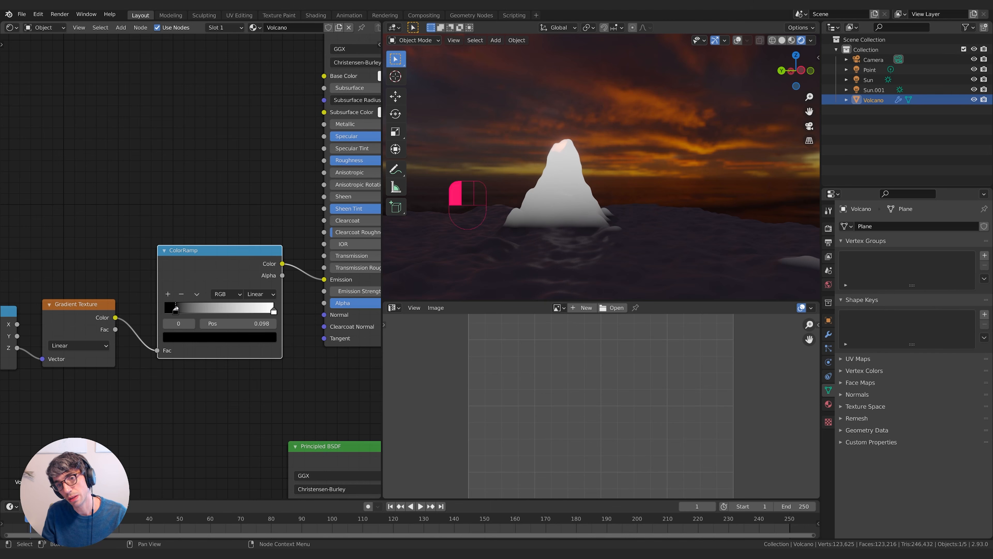
middle_drag(489, 235, 636, 230)
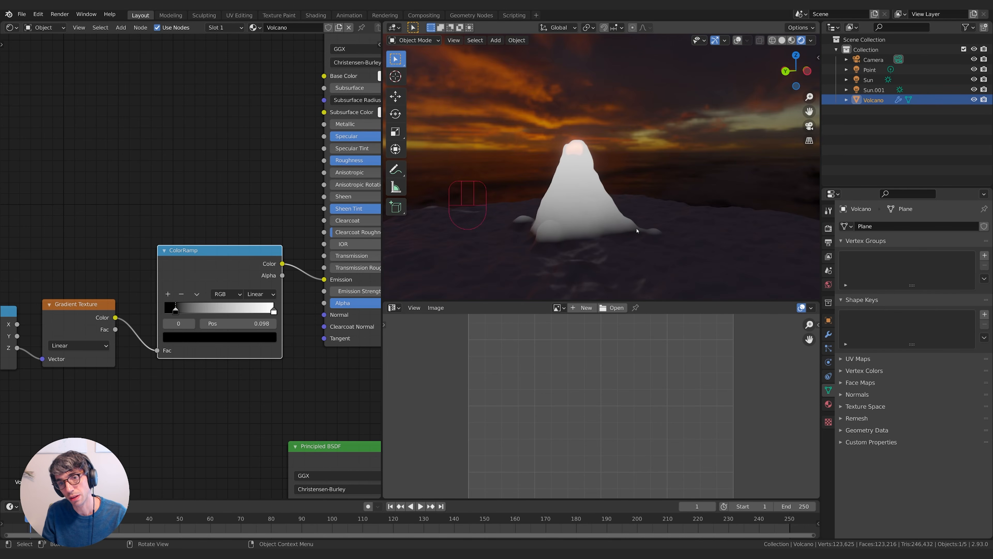
key(KP_0)
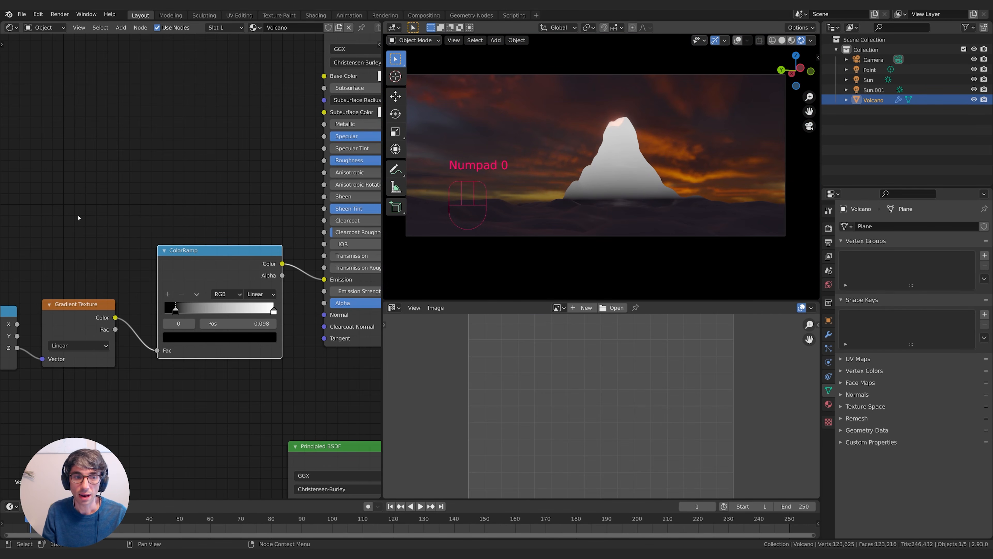
- Move the lower Texture Coordinate and Separate XYZ nodes away from the Gradient Texture to open a gap between them
middle_drag(78, 218, 143, 213)
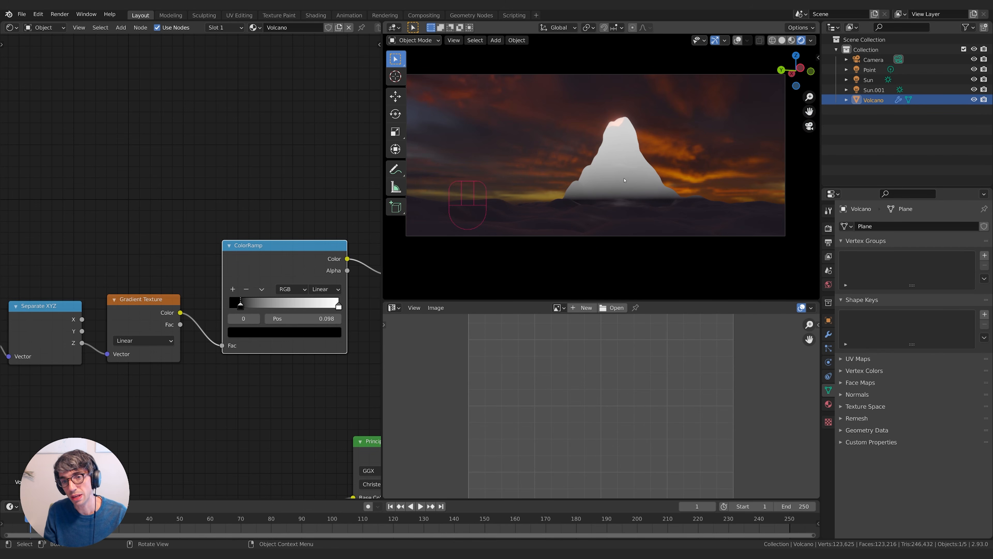
middle_drag(103, 256, 297, 197)
drag(153, 291, 53, 303)
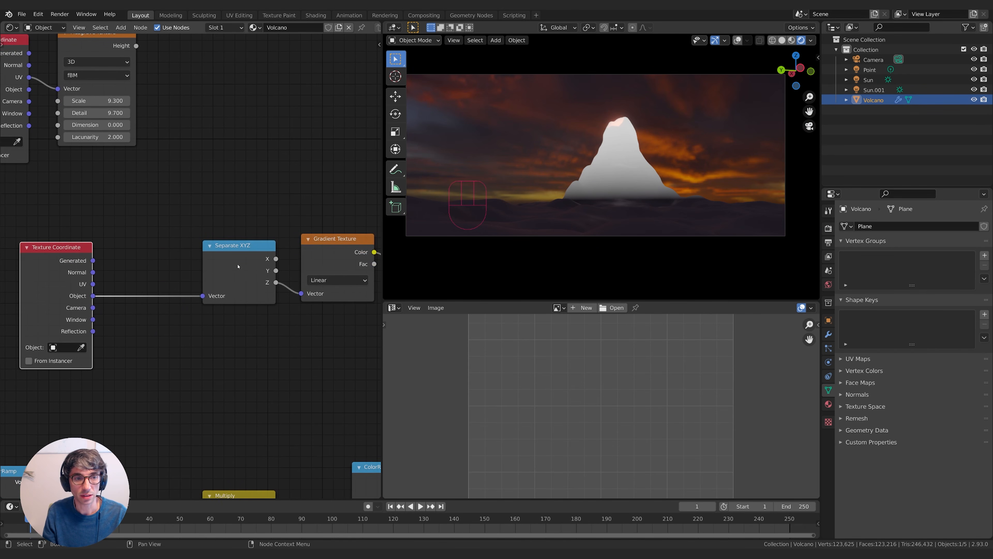
drag(237, 266, 192, 277)
middle_drag(192, 276, 236, 230)
drag(200, 285, 176, 288)
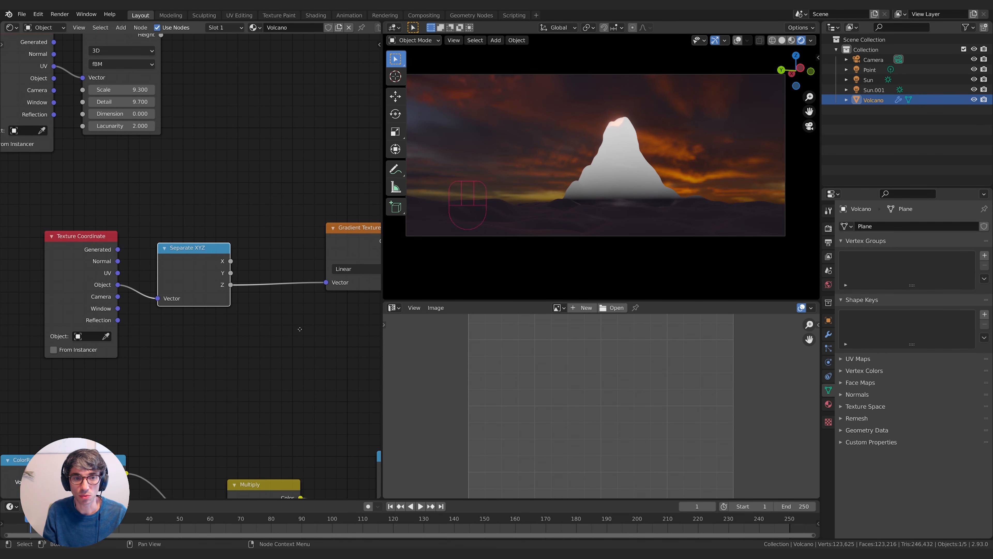
middle_drag(300, 329, 201, 330)
click(262, 261)
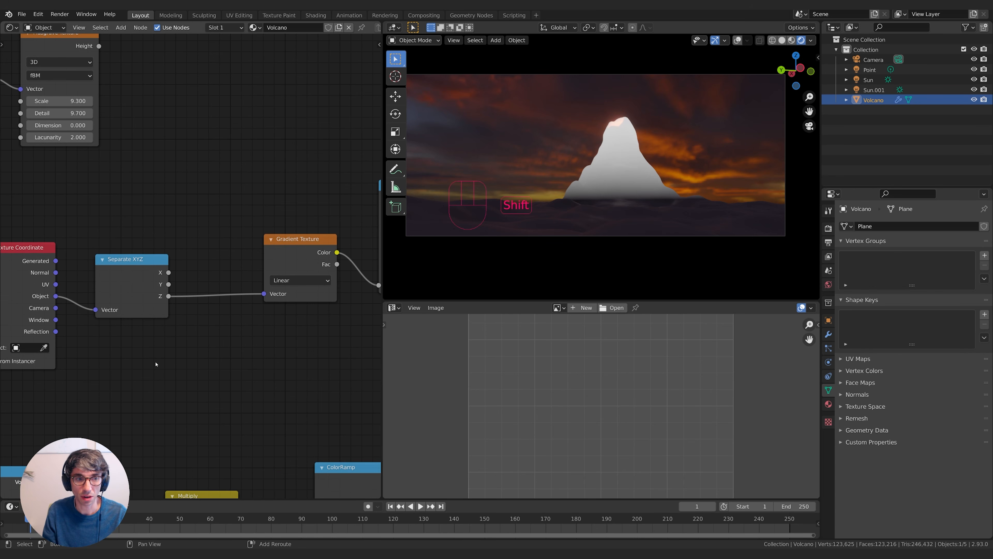
- Add a Noise Texture node below the Separate XYZ node
key(shift+a)
text(noise)
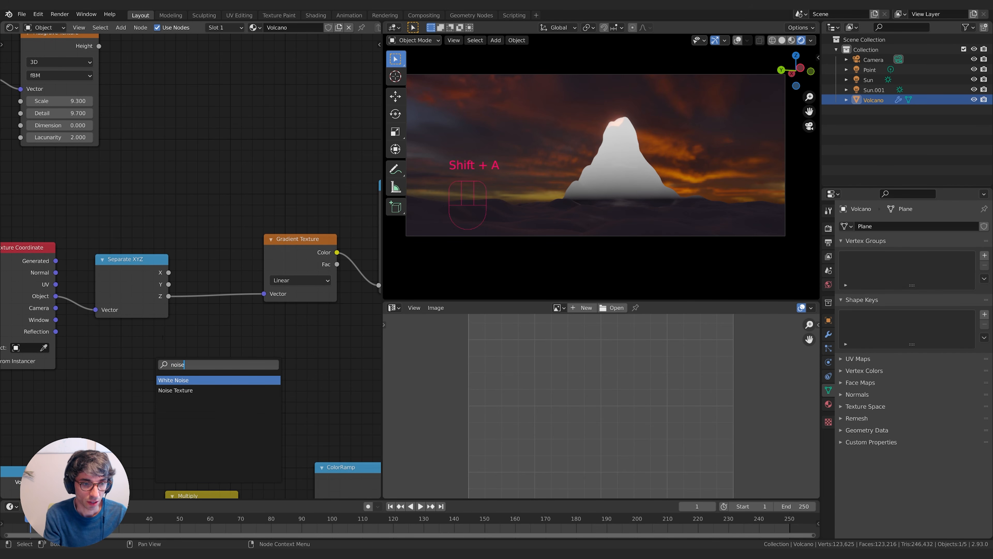
key(Down)
key(Return)
click(108, 310)
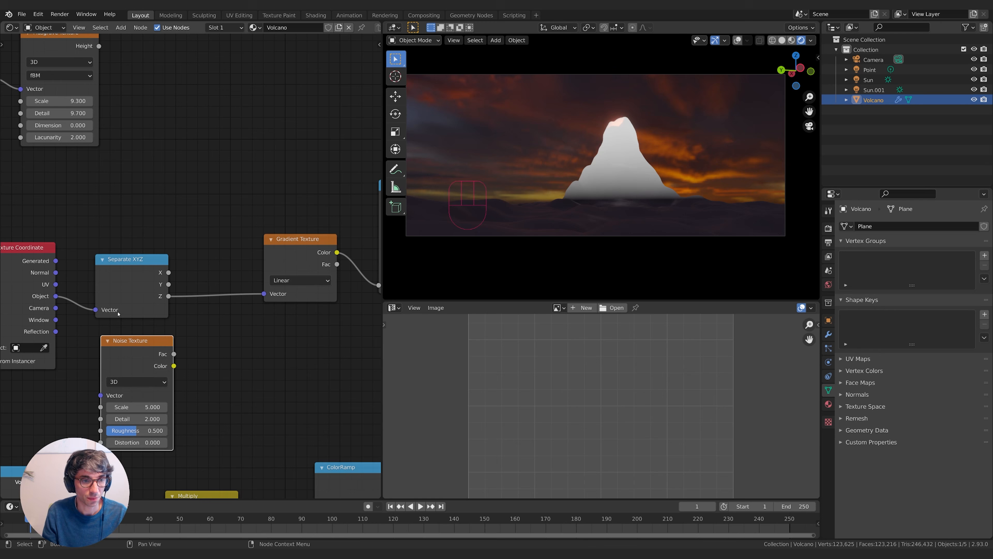
- Add a MixRGB node on the link between Separate XYZ's Z output and the Gradient Texture
key(shift+a)
click(229, 317)
text(mix)
key(Return)
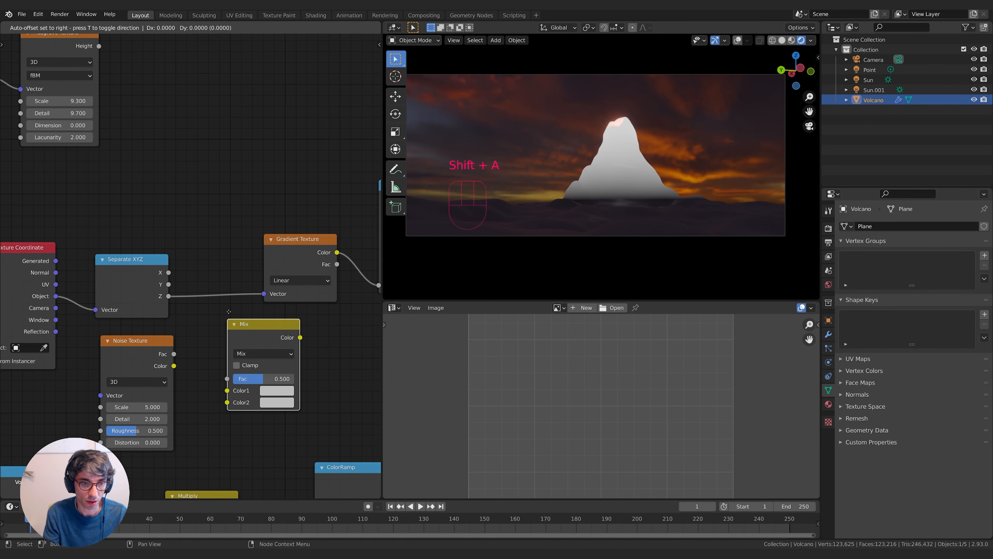
click(236, 324)
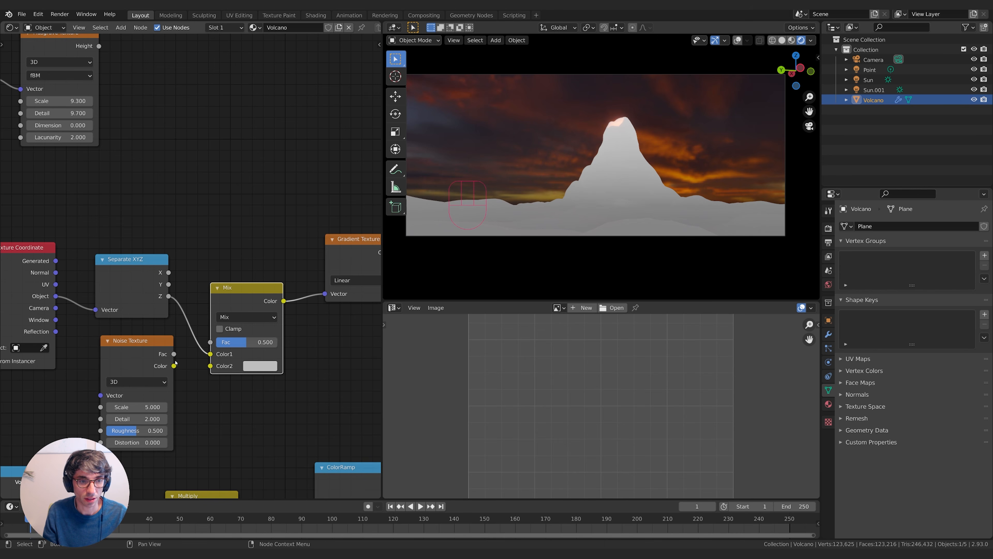
- Connect the noise Fac to the Mix node's Color2, with noise Scale 11.4, Detail 9.8, Roughness 0.64 and mix Fac 0.226
drag(174, 353, 247, 344)
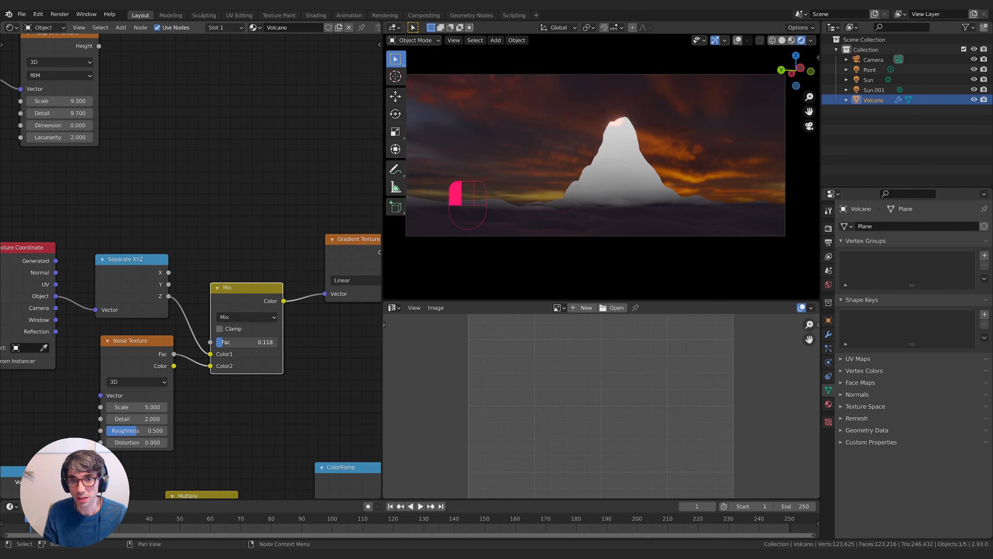
mouse_move(129, 406)
mouse_down()
mouse_move(183, 406)
mouse_move(137, 417)
mouse_up()
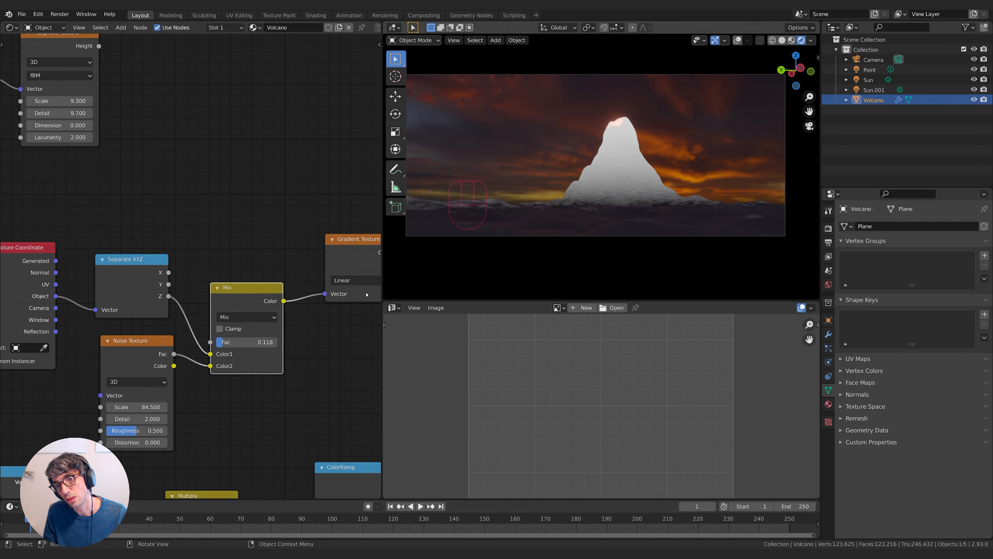
middle_drag(137, 416, 199, 382)
mouse_move(199, 382)
mouse_down()
mouse_move(223, 381)
mouse_move(196, 395)
mouse_move(213, 395)
mouse_up()
drag(199, 372, 174, 371)
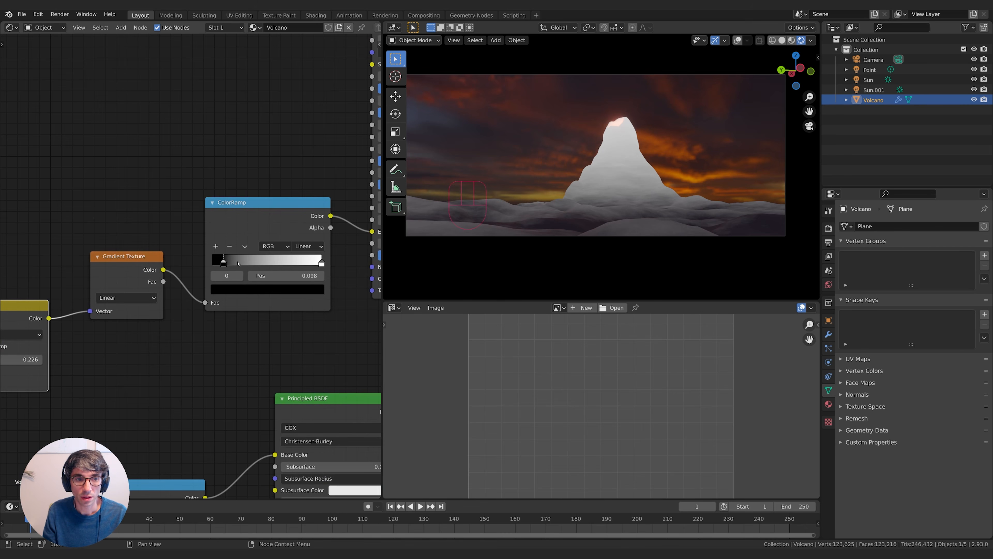
- Raise the Mix node's Fac to 0.561, set the ColorRamp's black stop to 0.343 and bring its white stop closer
drag(235, 262, 248, 263)
middle_drag(139, 342, 351, 300)
mouse_move(211, 316)
mouse_down()
mouse_move(243, 316)
mouse_move(219, 316)
mouse_move(228, 316)
mouse_up()
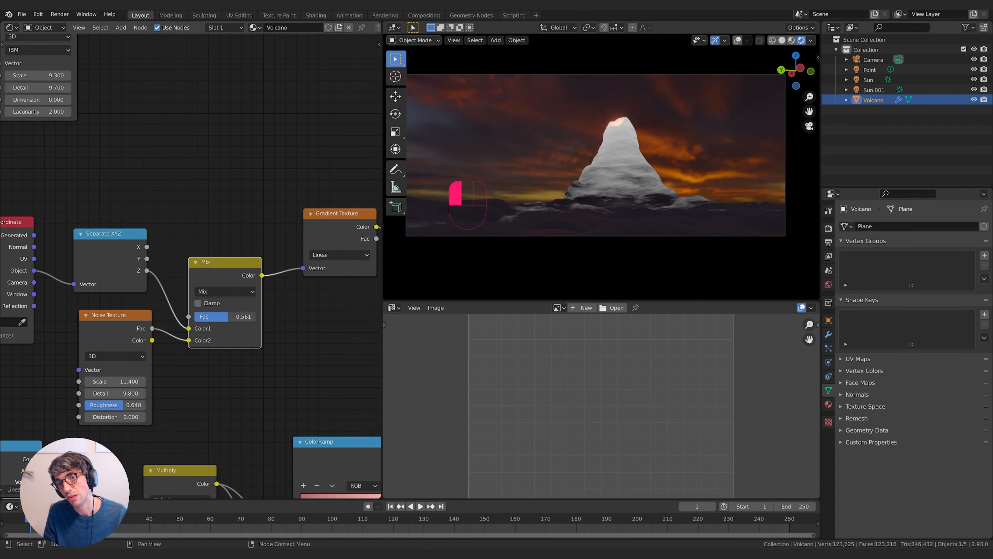
middle_drag(316, 334, 75, 382)
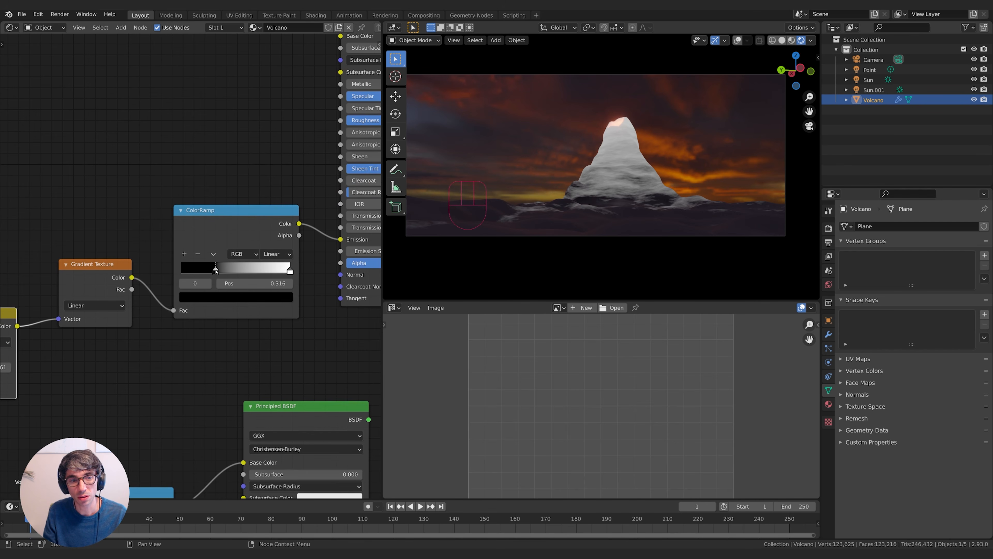
mouse_move(214, 270)
mouse_down()
mouse_move(226, 270)
mouse_move(217, 270)
mouse_up()
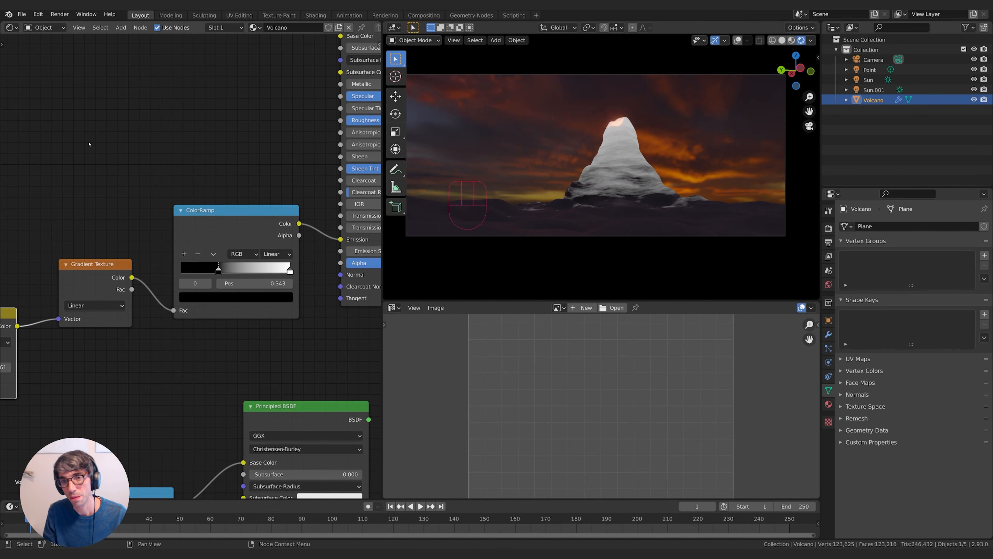
middle_drag(29, 184, 231, 159)
scroll(231, 159, down, 5)
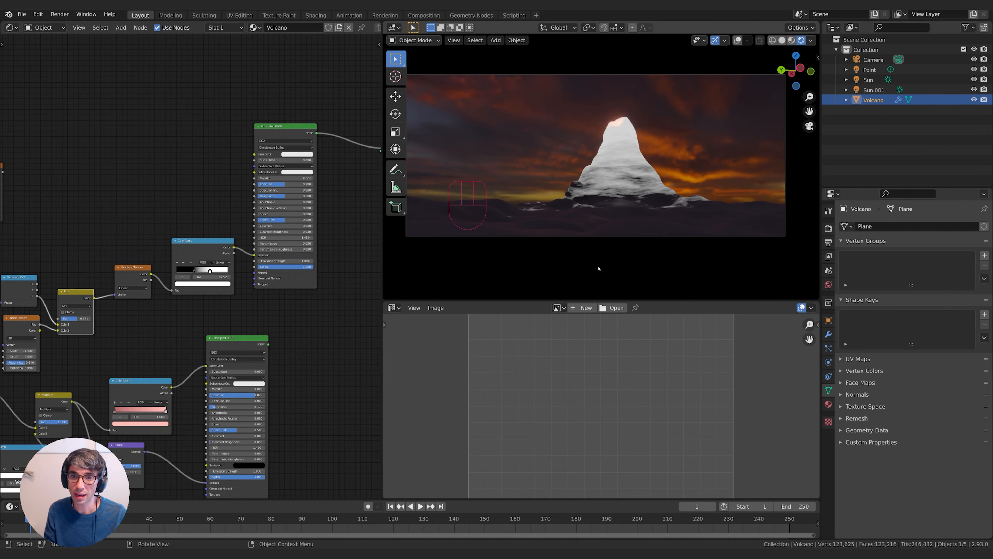
- Move the whole height-gradient node group, including its ColorRamp, farther from the Principled BSDF, beneath the Musgrave Texture
middle_drag(142, 187, 229, 202)
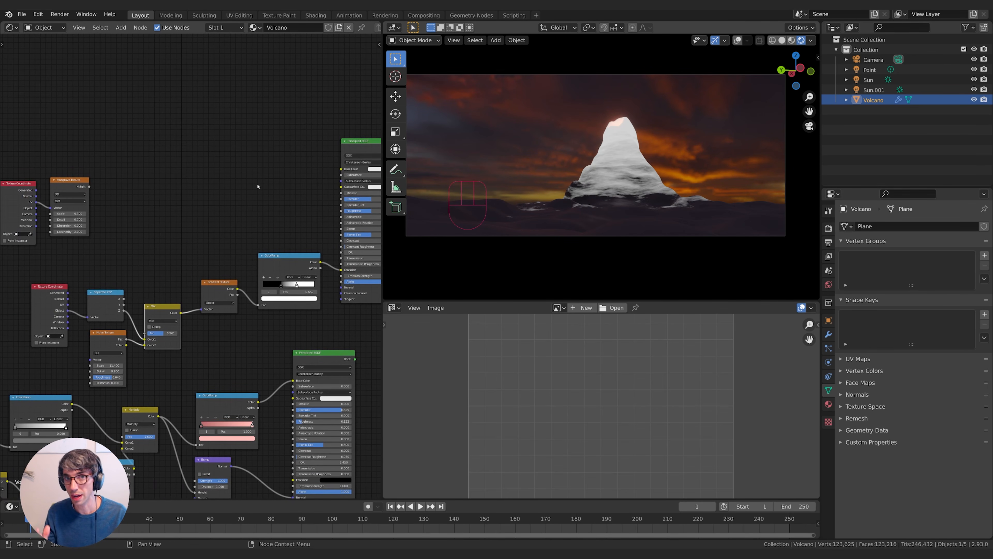
middle_drag(129, 196, 141, 196)
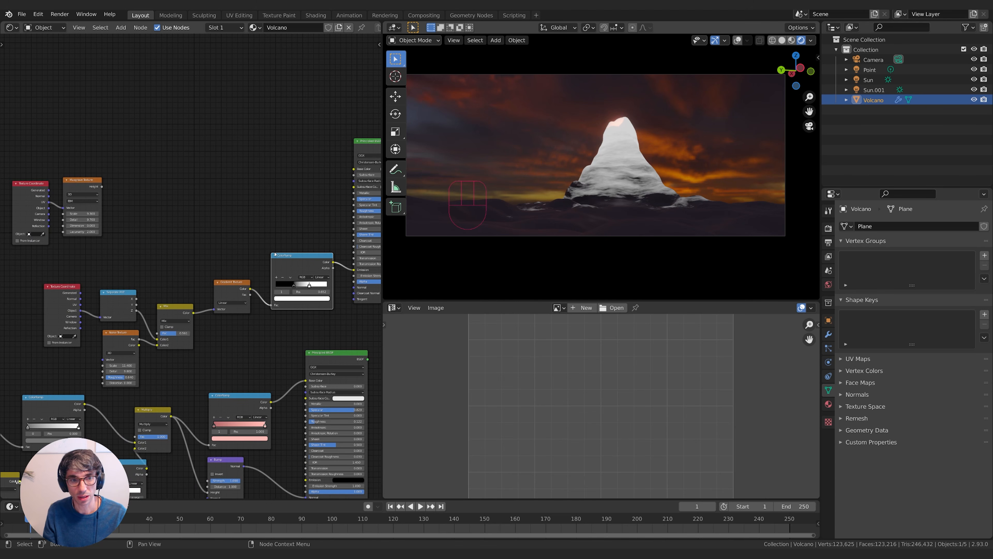
key(b)
drag(37, 289, 280, 342)
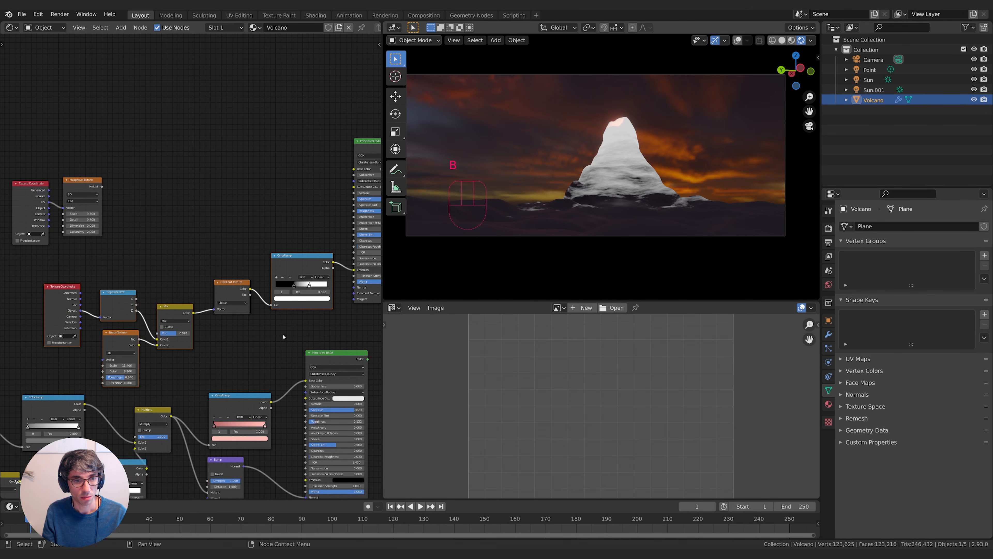
key(g)
click(159, 345)
middle_drag(174, 326, 274, 322)
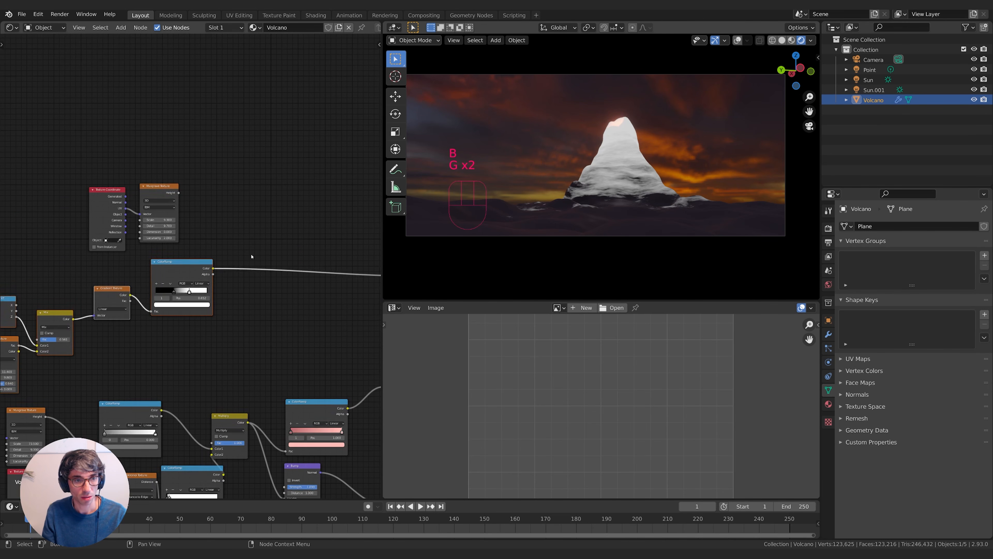
key(g)
click(145, 206)
middle_drag(144, 206, 119, 222)
- Insert a MixRGB node on the link between the height-gradient ColorRamp and the Principled BSDF's Emission input
key(shift+a)
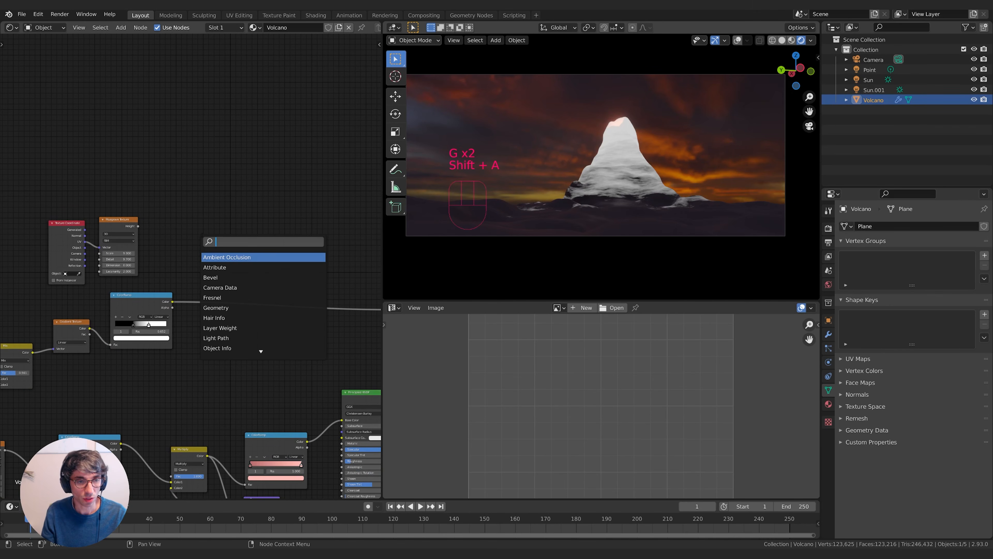
text(mix)
key(Return)
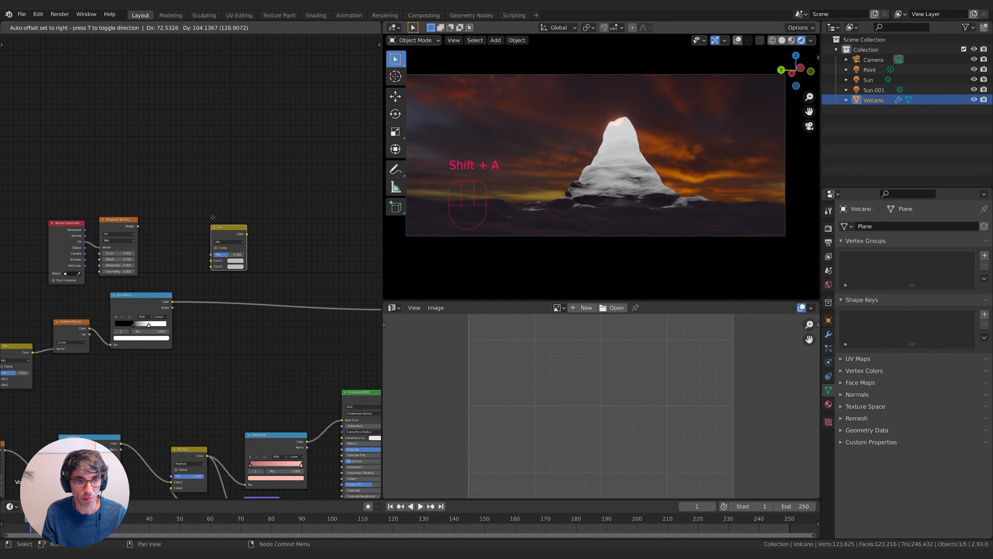
click(216, 256)
- Set the new Mix node to Multiply with Fac 1.000 and connect the Musgrave Texture's Height to its Color2
click(240, 278)
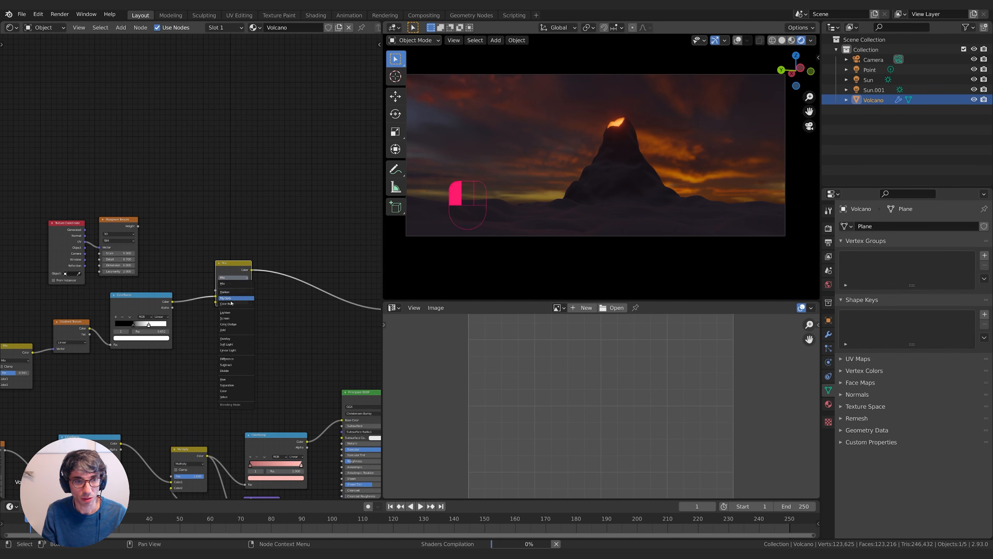
key(Return)
mouse_move(139, 226)
mouse_down()
mouse_move(213, 305)
mouse_move(248, 288)
mouse_up()
click(231, 290)
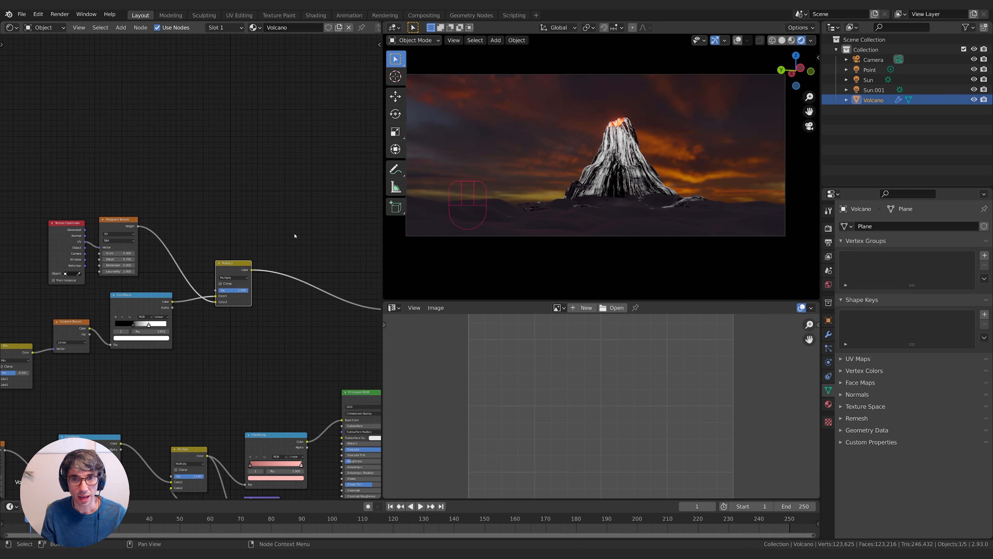
- Set the height-gradient ColorRamp's interpolation to Ease and readjust its black and white stops to soften the fade at the volcano's base
middle_drag(294, 236, 229, 243)
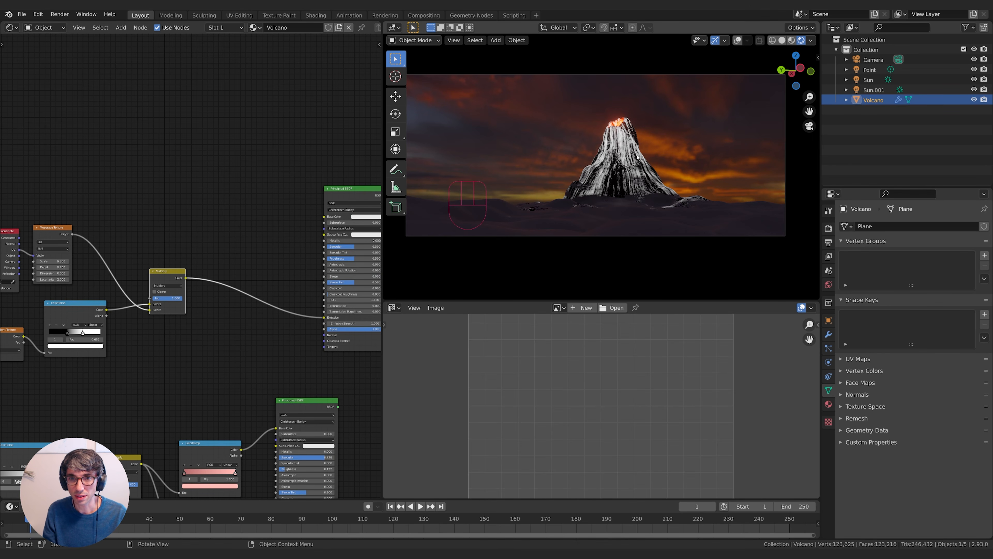
middle_drag(109, 230, 220, 208)
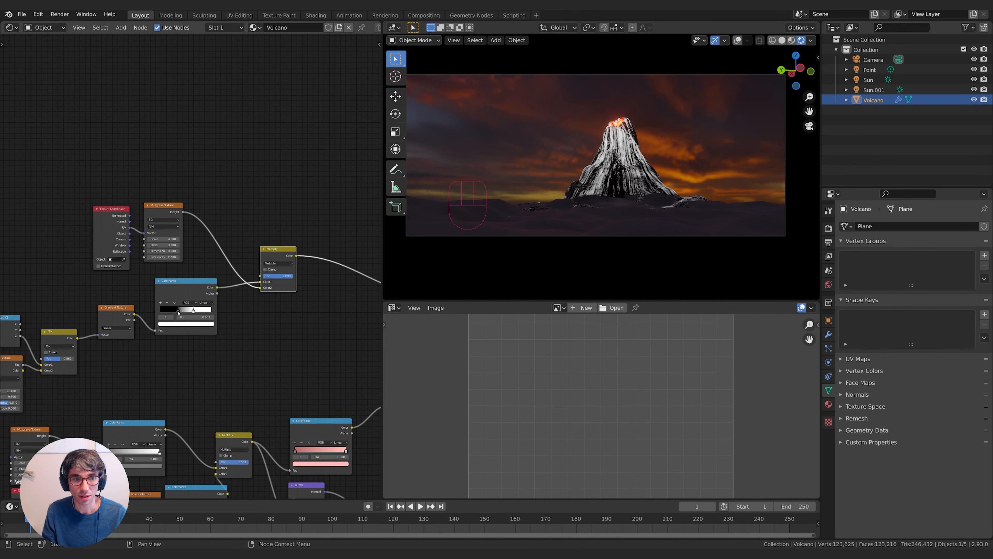
drag(178, 312, 180, 310)
click(205, 302)
click(207, 309)
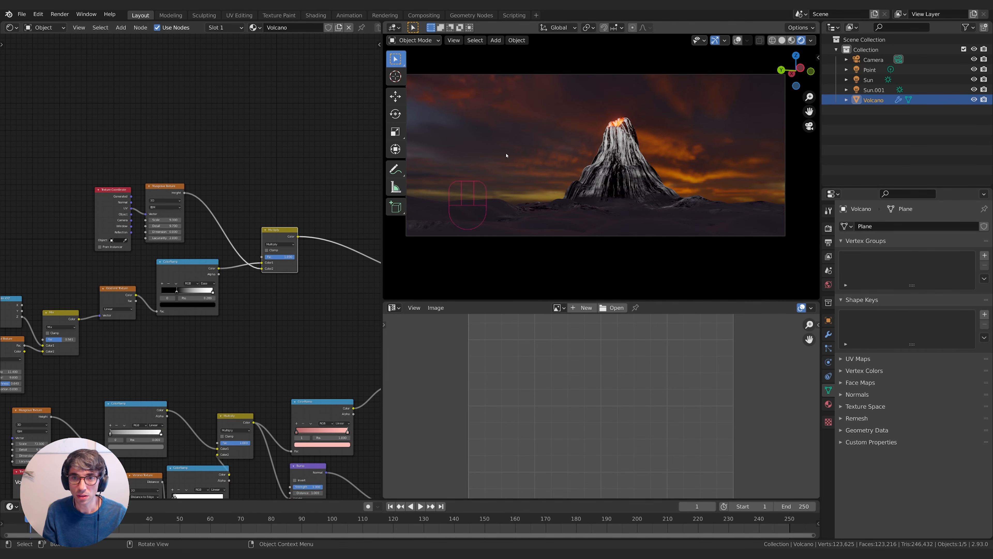
middle_drag(290, 190, 118, 190)
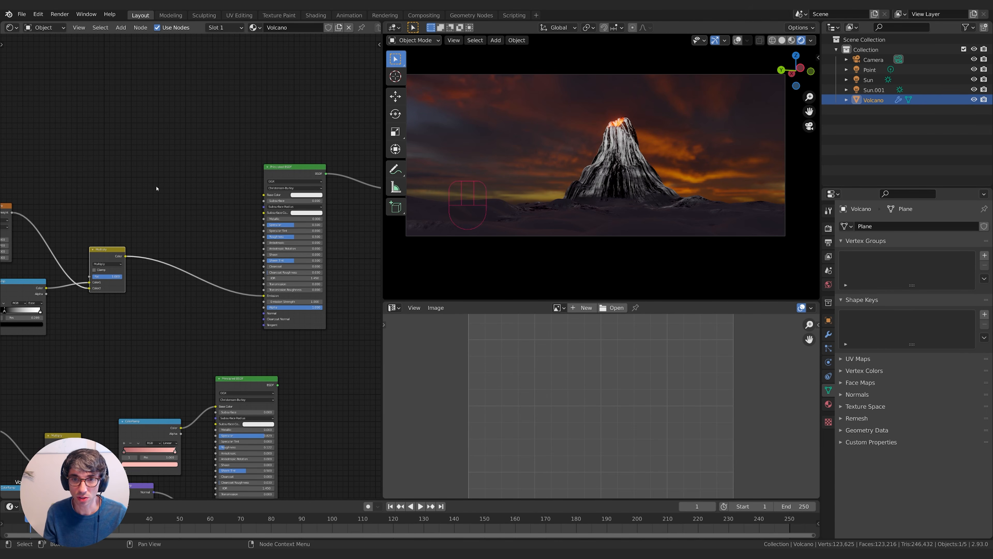
mouse_move(223, 186)
middle_down()
mouse_move(239, 167)
mouse_move(222, 168)
middle_up()
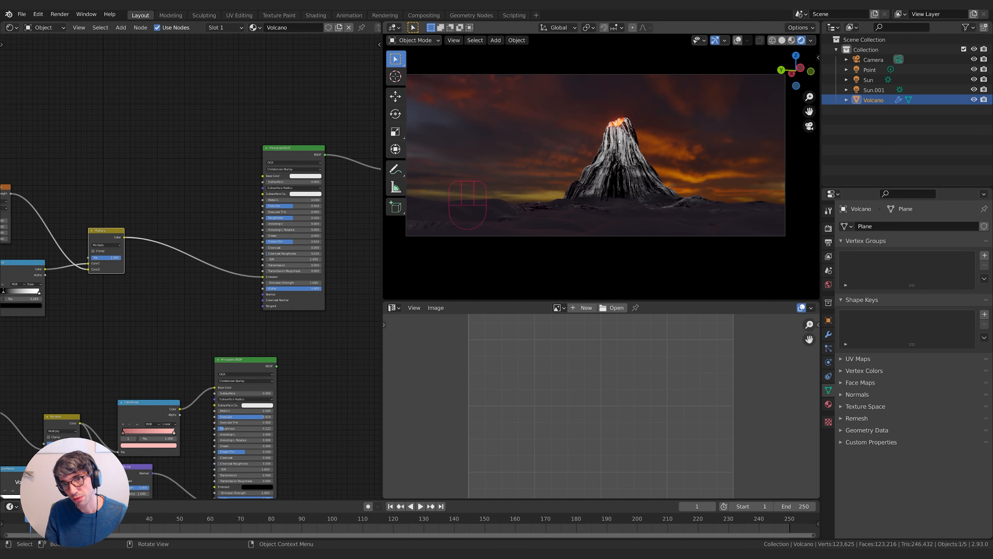
- Delete the upper Principled BSDF that receives the Multiply node's color in its Emission input
middle_drag(243, 232, 271, 241)
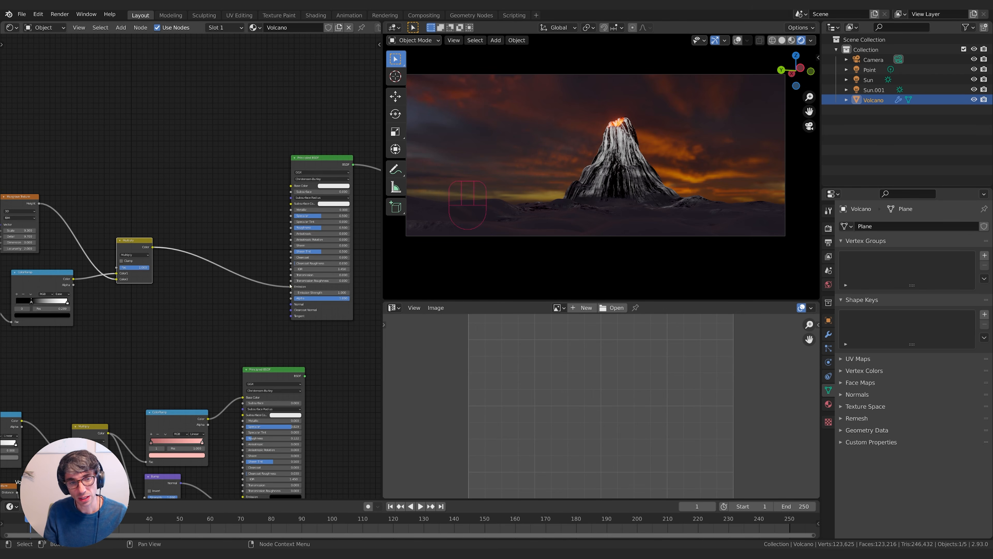
middle_drag(218, 180, 117, 202)
middle_drag(267, 204, 266, 204)
click(204, 181)
middle_drag(204, 181, 231, 178)
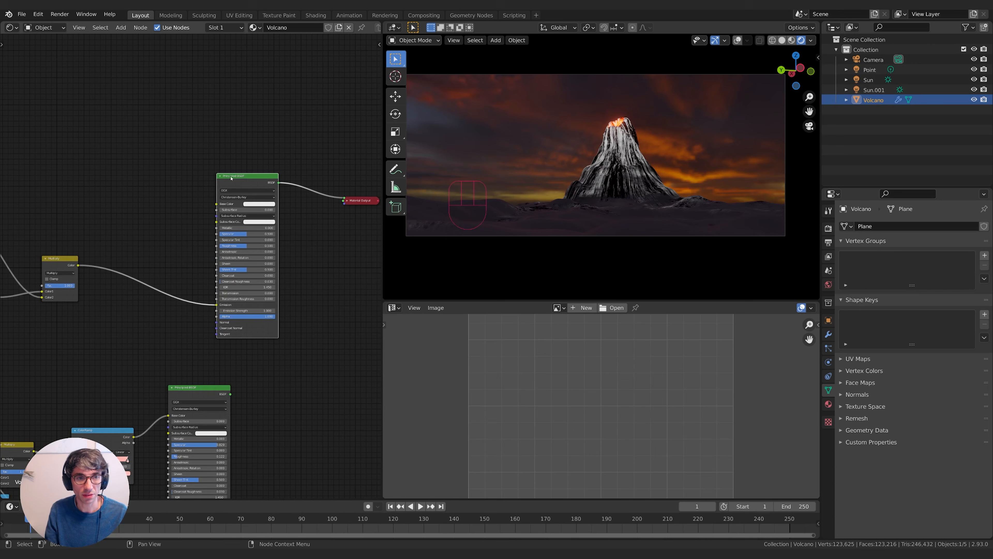
key(x)
- Move the original Principled BSDF up beside the Material Output and connect its BSDF output to Surface
middle_drag(183, 320, 212, 284)
drag(227, 354, 295, 177)
middle_drag(149, 218, 175, 205)
middle_drag(332, 173, 217, 197)
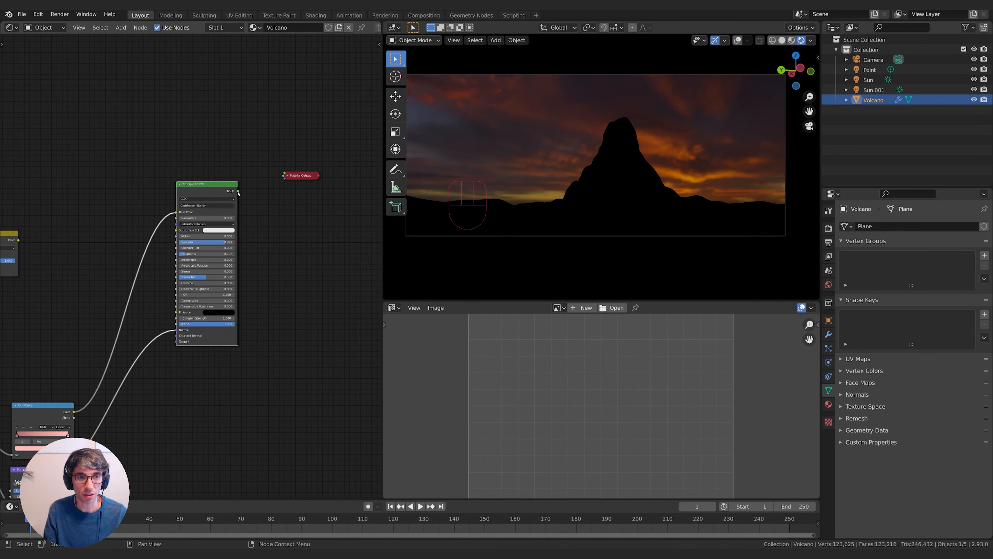
drag(238, 191, 284, 173)
middle_drag(118, 212, 256, 198)
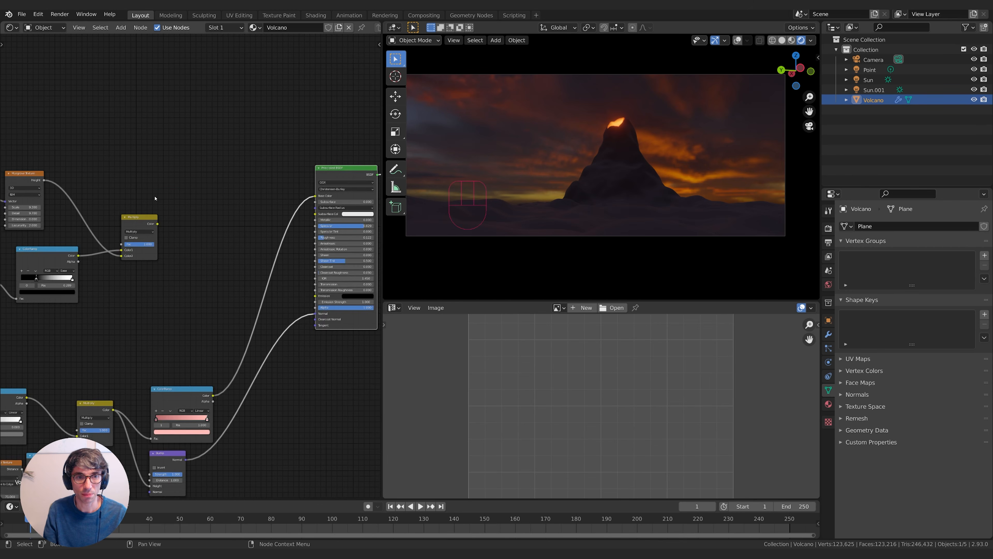
- Enable Clamp on the upper Multiply node and add a new ColorRamp node between it and the Principled BSDF
middle_drag(178, 222, 137, 189)
key(shift+a)
click(192, 165)
text(color)
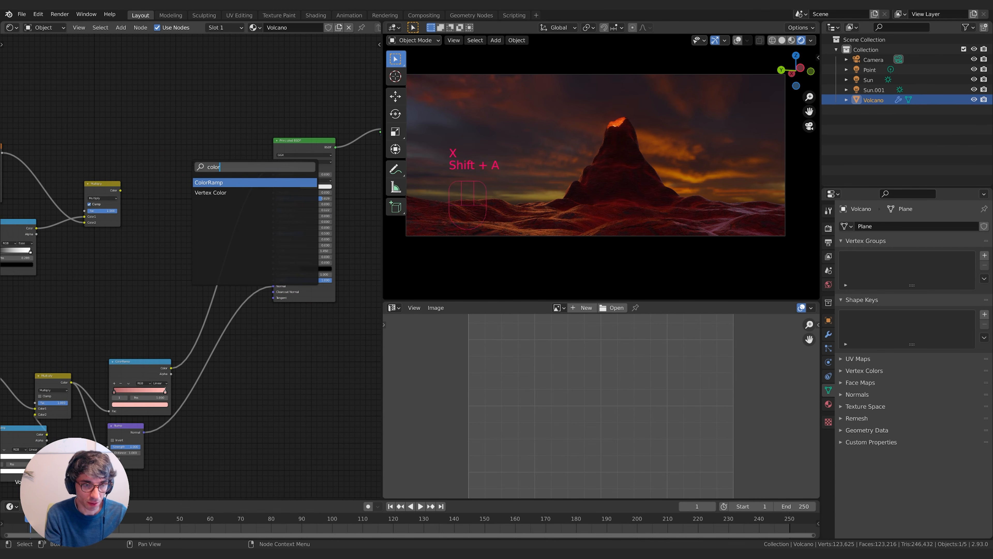
key(Return)
click(137, 165)
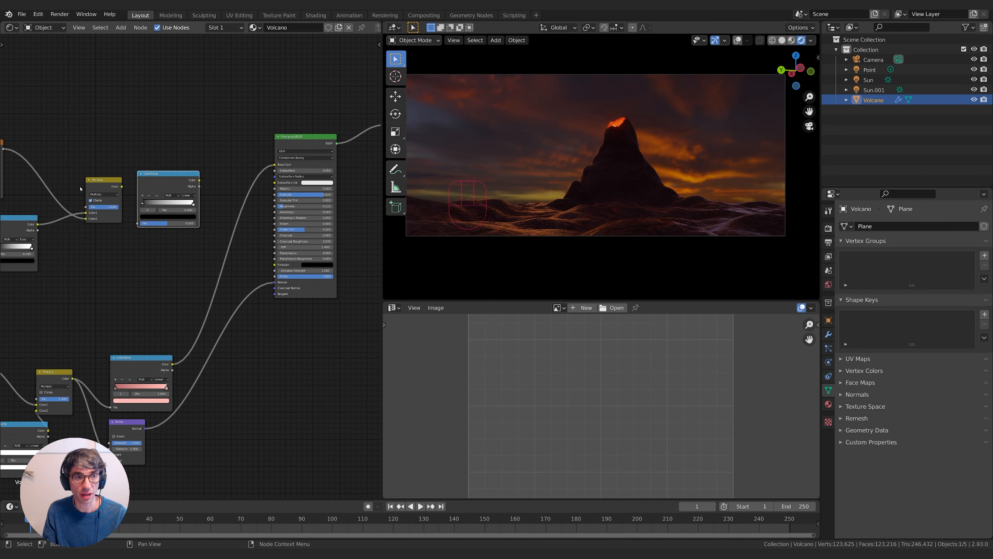
- Recolor the new ColorRamp's white stop to a fully saturated red-orange
middle_drag(80, 189, 204, 172)
middle_drag(242, 109, 101, 159)
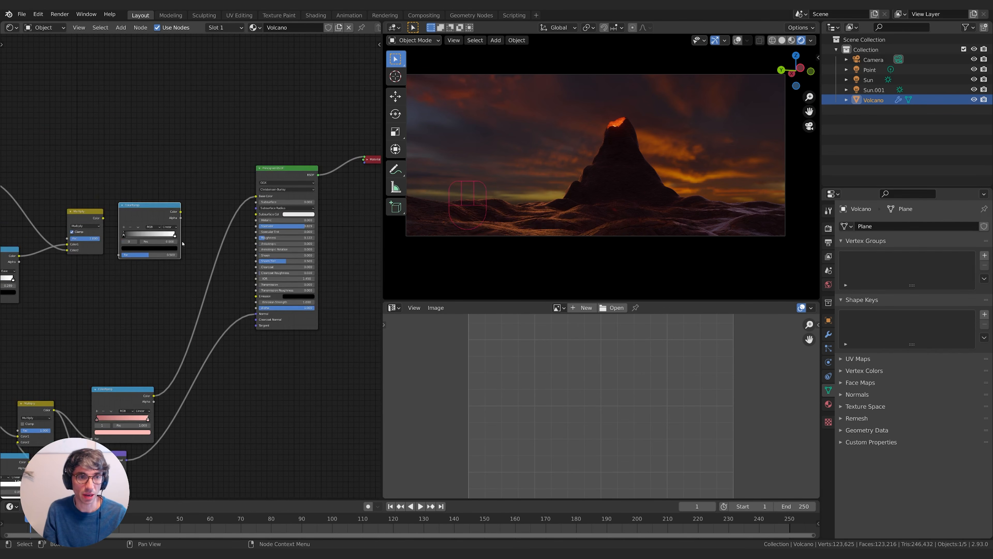
click(175, 236)
click(169, 249)
click(142, 211)
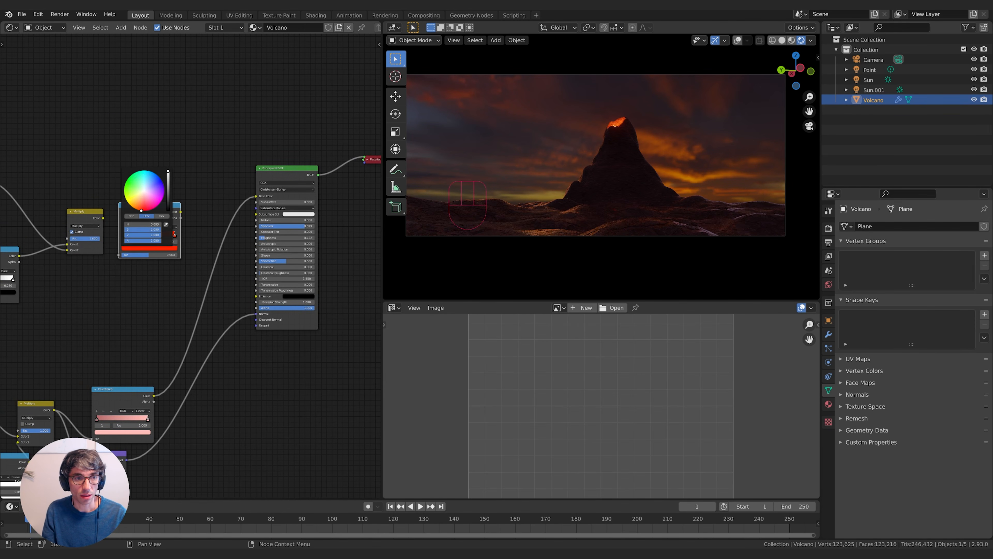
click(168, 248)
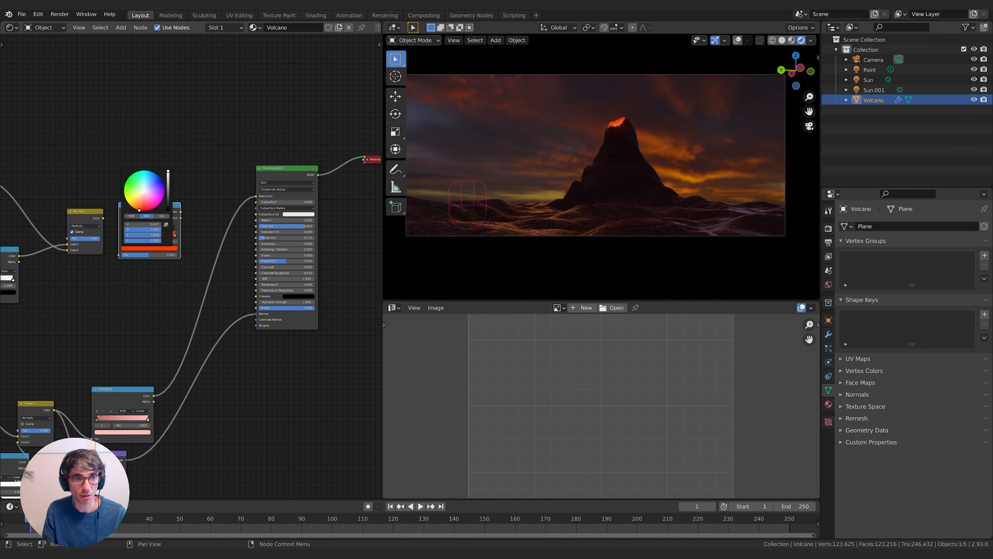
- Route the Multiply color through the red-orange ColorRamp into the Principled BSDF's Emission and raise the Emission Strength for a bright lava glow
drag(103, 218, 119, 255)
middle_drag(208, 190, 167, 190)
drag(140, 214, 215, 297)
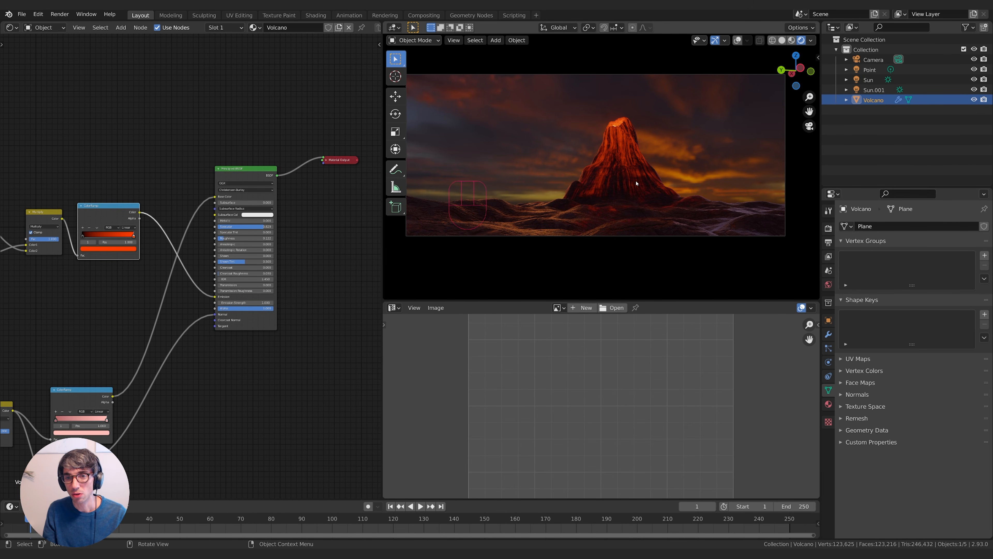
middle_drag(271, 138, 233, 109)
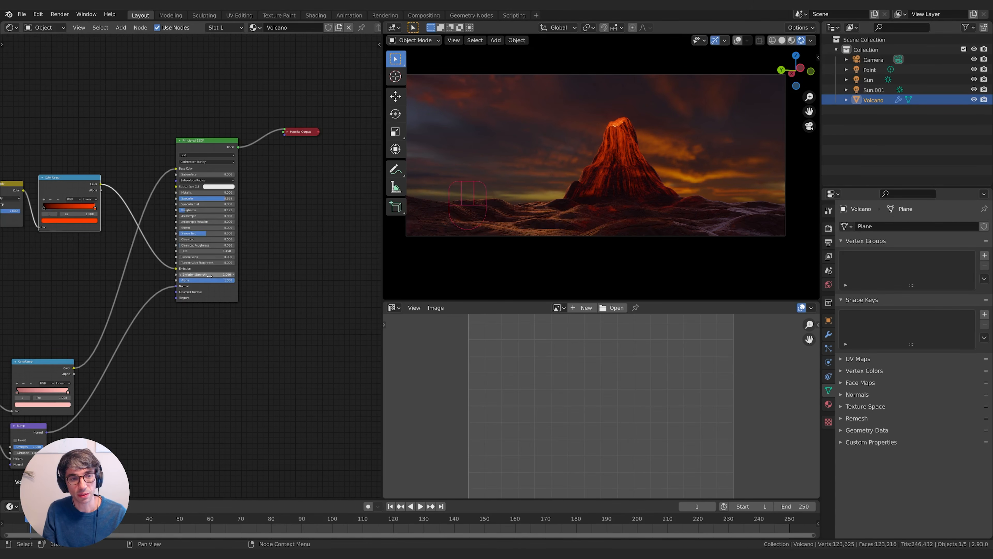
drag(211, 274, 233, 274)
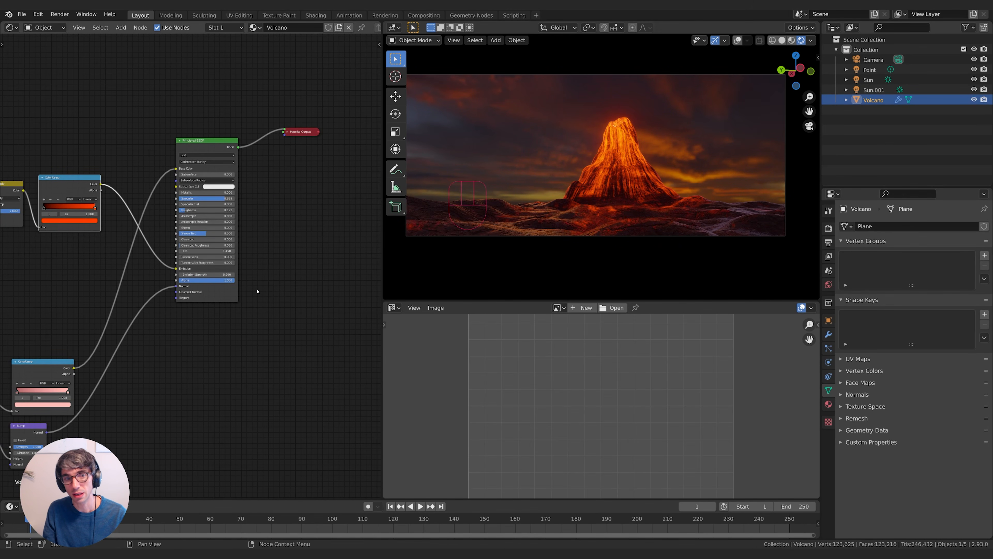
- Lower the Fac of the height gradient's Mix node to reduce the noise distortion
middle_drag(112, 156, 231, 192)
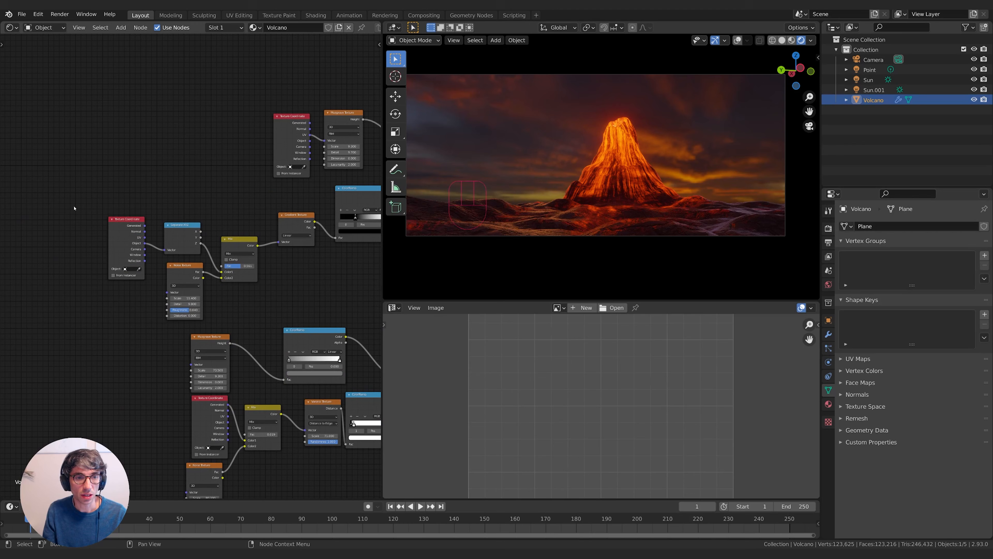
middle_drag(263, 251, 147, 285)
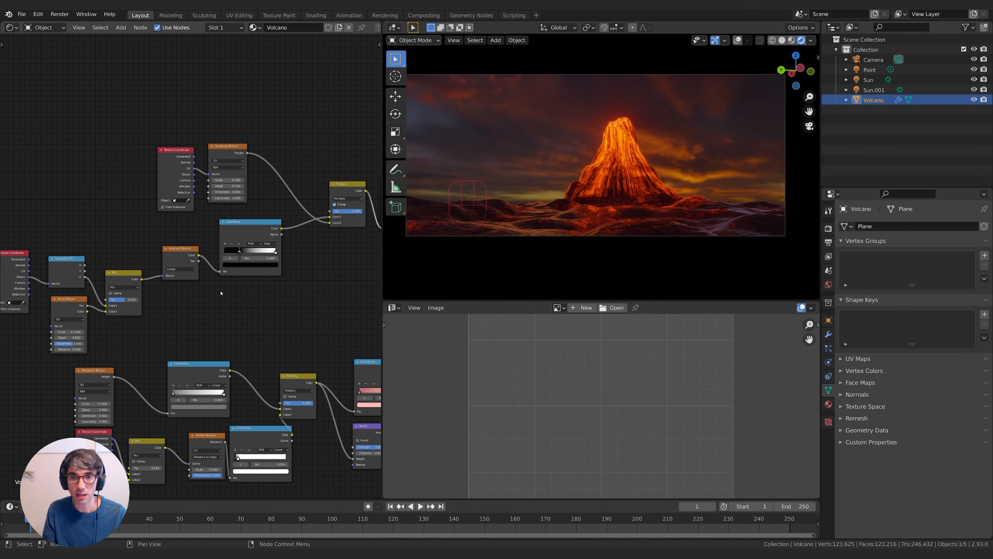
middle_drag(130, 302, 191, 291)
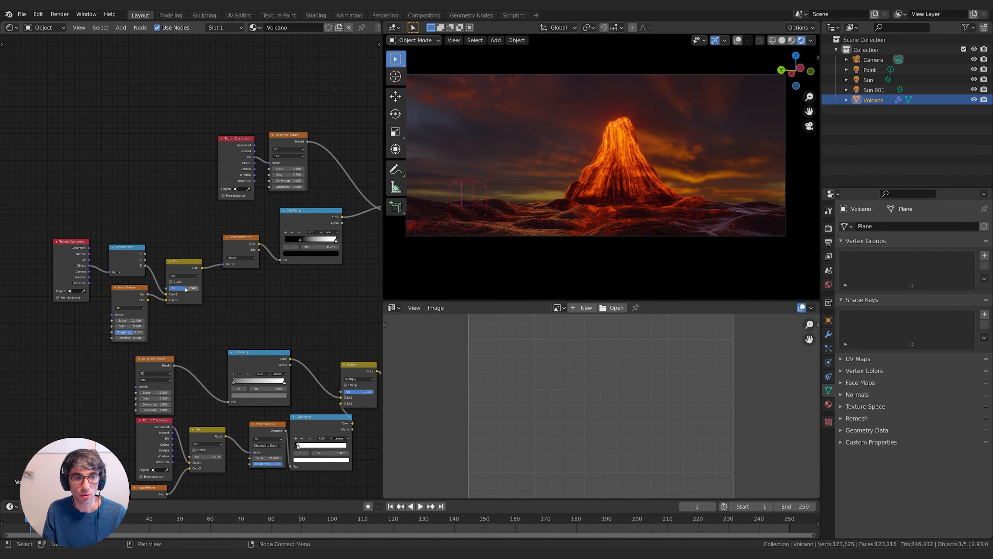
mouse_move(185, 289)
mouse_down()
mouse_move(168, 289)
mouse_move(177, 290)
mouse_up()
middle_drag(210, 206, 202, 222)
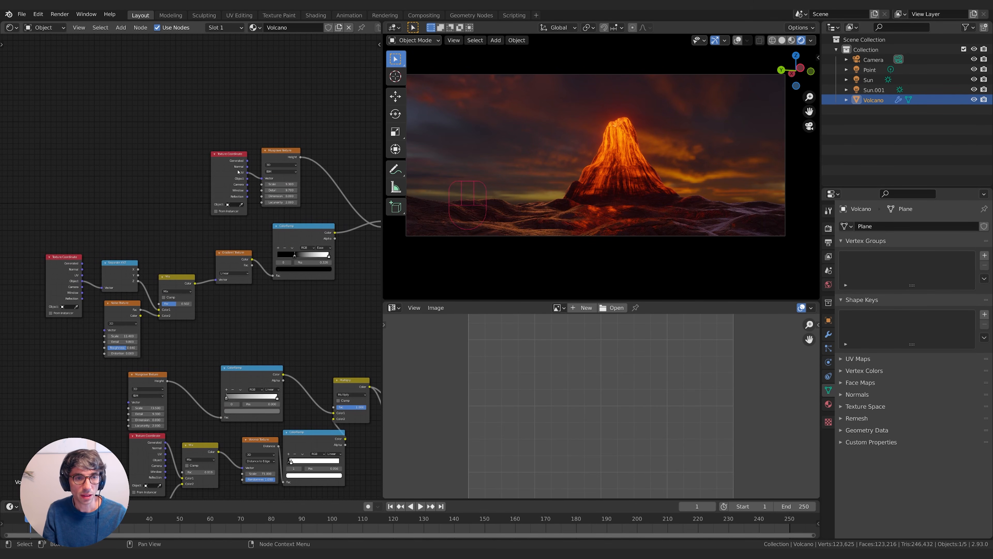
- Feed the Musgrave Texture's Height into the height gradient's Mix node in place of the Noise Texture, and delete the Noise Texture
drag(238, 171, 125, 166)
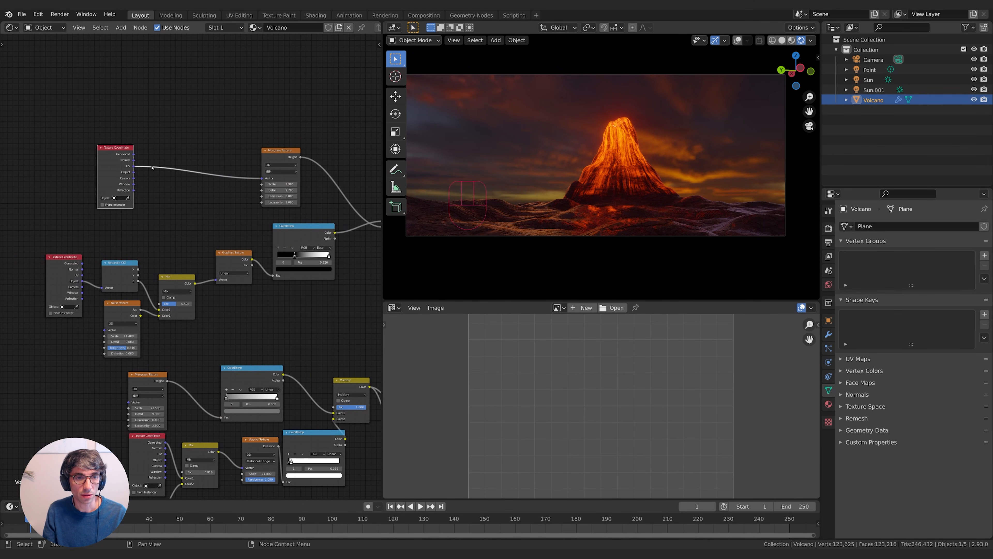
drag(282, 157, 160, 315)
click(121, 169)
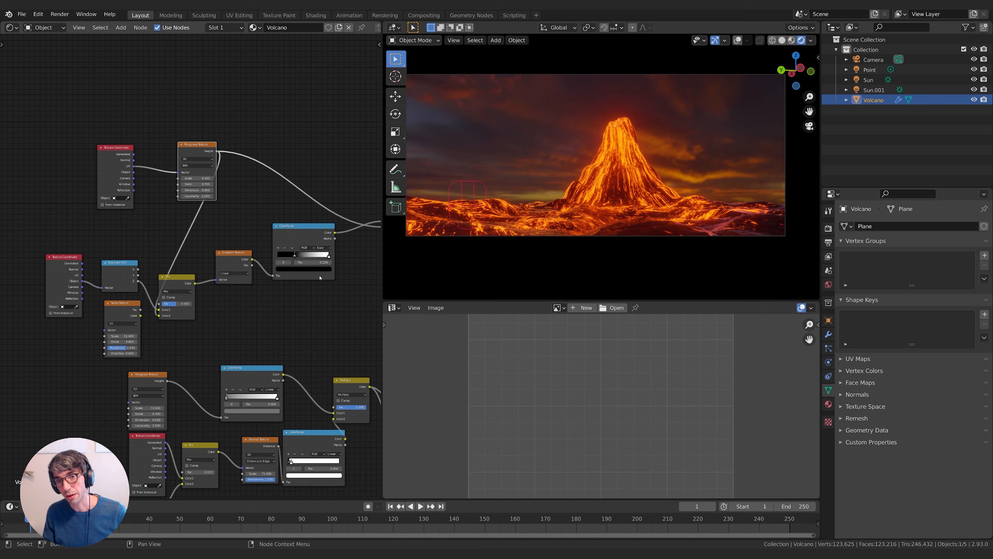
drag(294, 257, 285, 255)
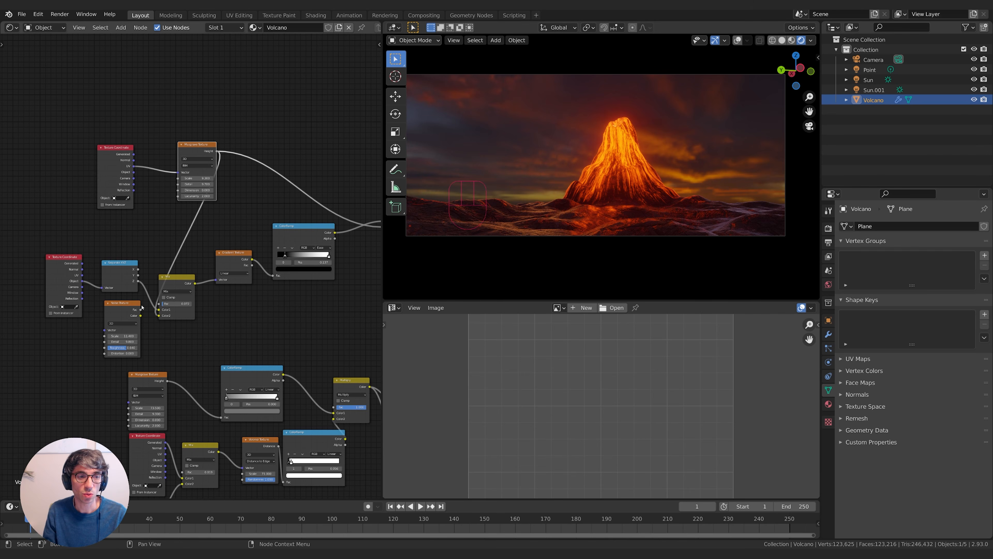
key(x)
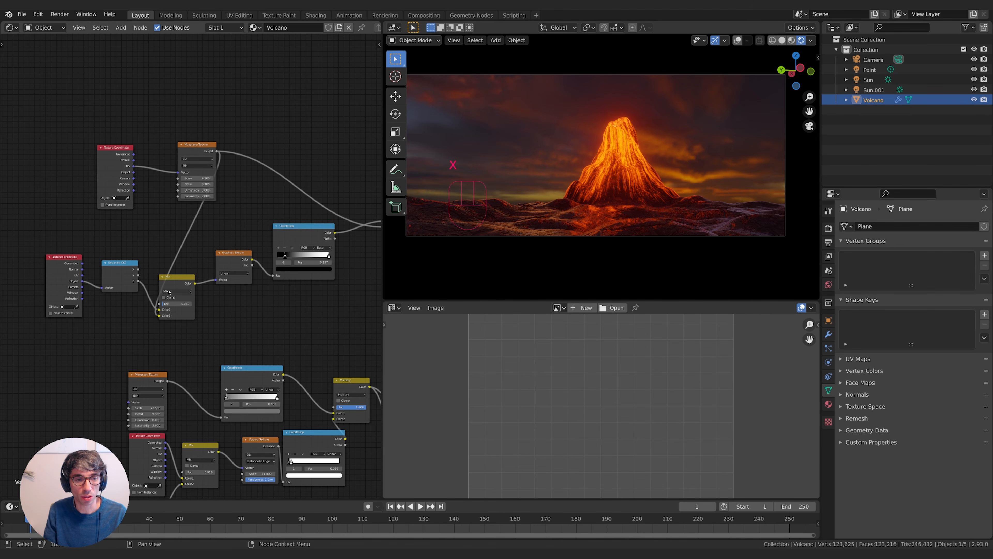
- Balance the gradient Mix node's low Fac against the Ease ColorRamp's black stop, moved close to white, so thin lava streaks run downhill
drag(164, 307, 168, 306)
middle_drag(290, 285, 332, 305)
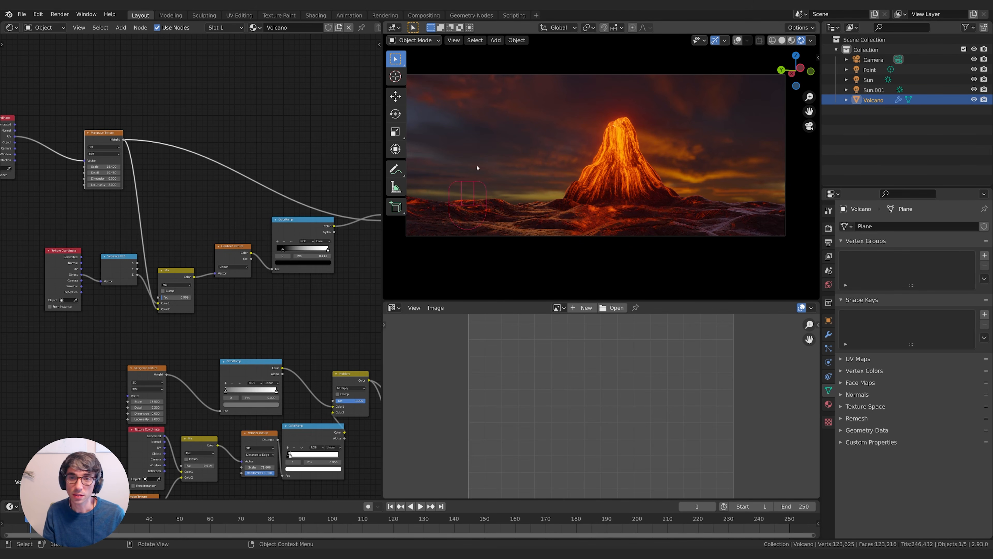
drag(284, 251, 323, 251)
drag(322, 251, 321, 251)
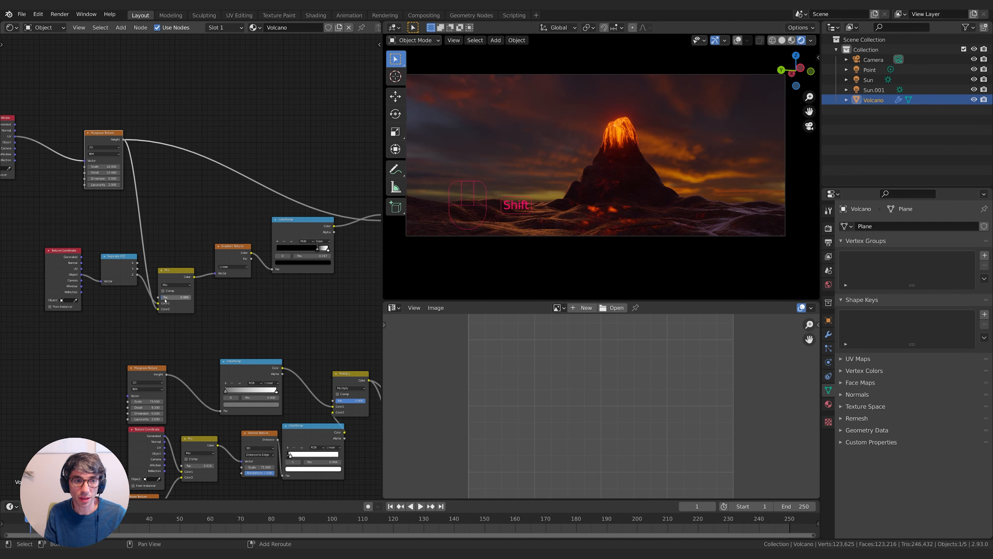
shift+drag(165, 301, 179, 296)
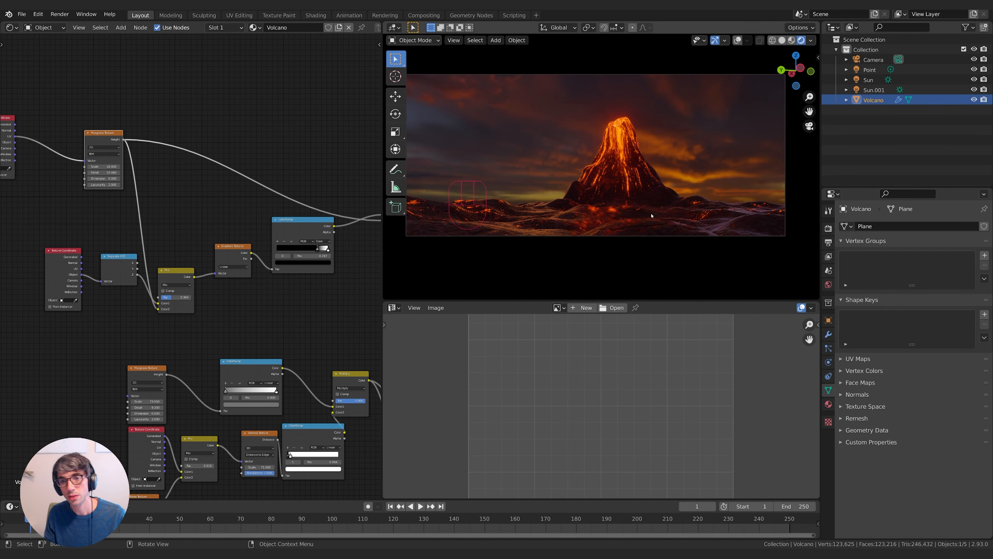
drag(179, 297, 171, 299)
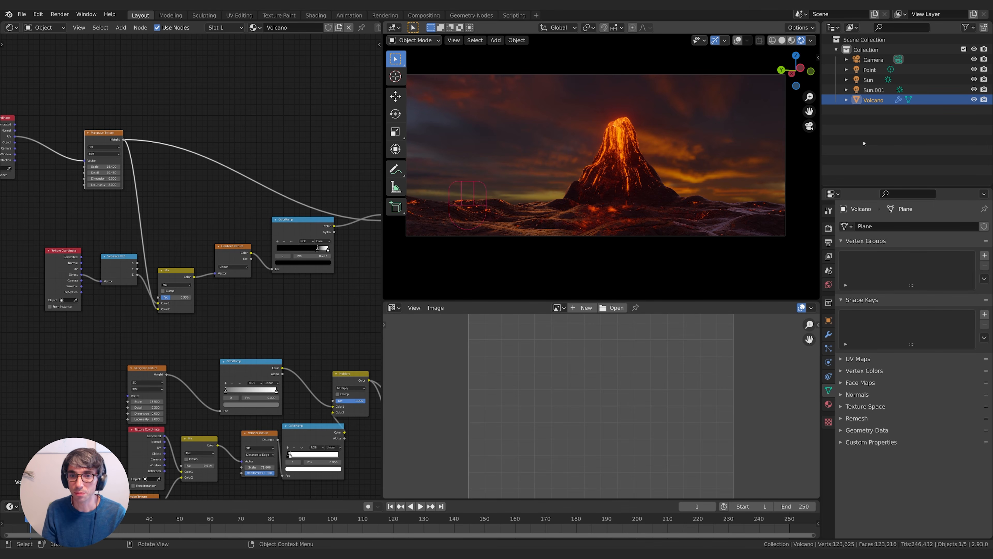
- Select the Point light in the crater, show the viewport overlays and snap the 3D cursor to the light
click(516, 142)
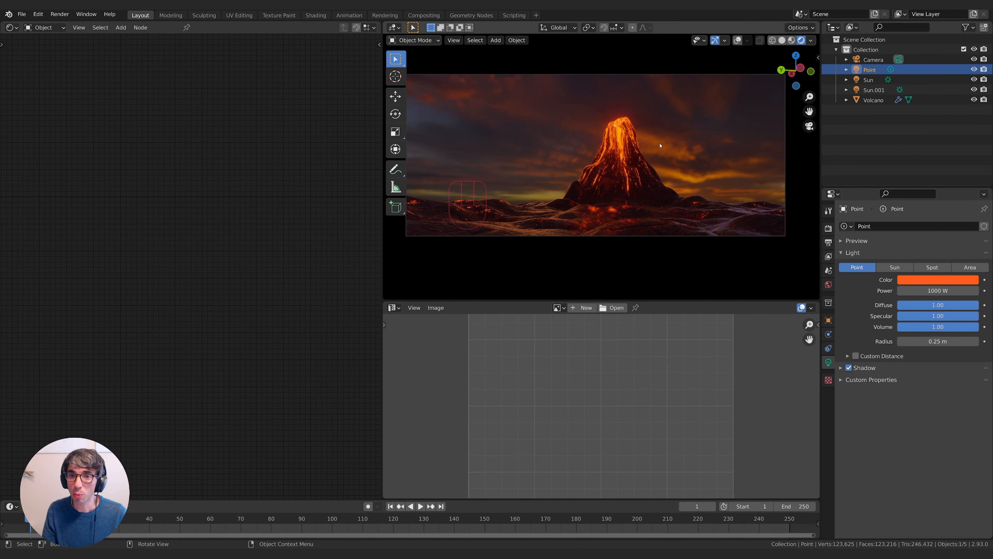
click(739, 39)
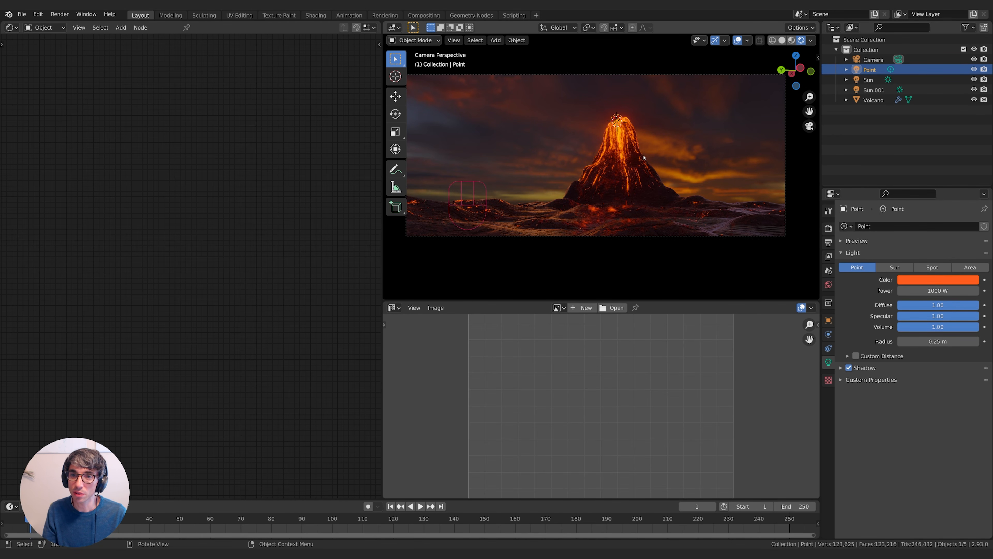
key(shift+s)
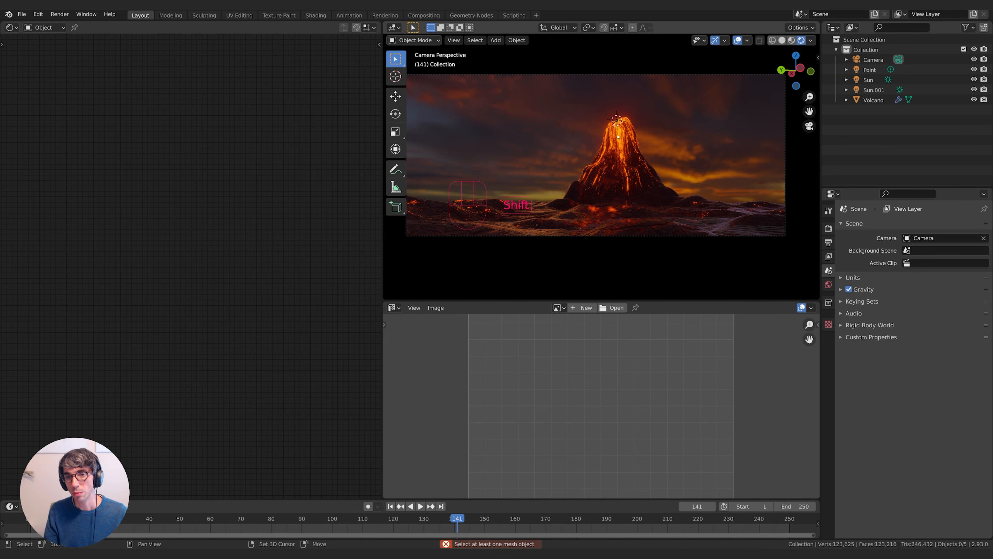
- Add a UV sphere at the 3D cursor in the crater and scale it up by about 2.13
key(shift+a)
mouse_move(590, 134)
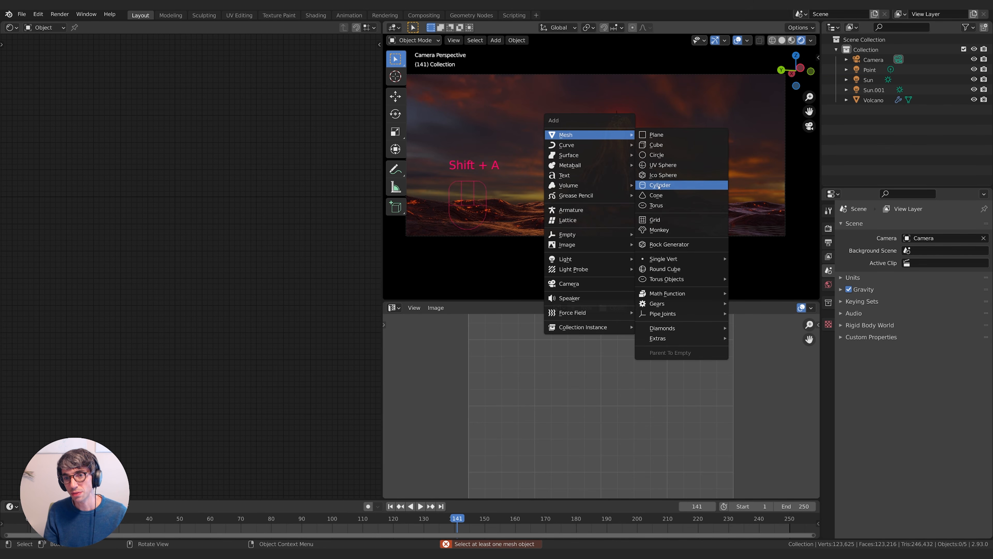
click(661, 165)
key(s)
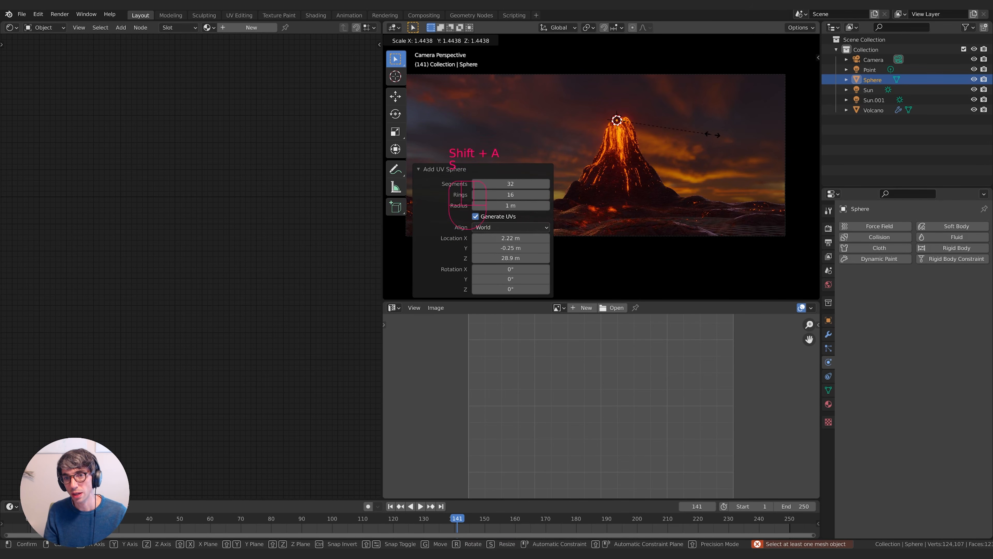
click(626, 123)
- Lower the sphere along Z into the crater in two moves, the second about 0.89 m
key(g)
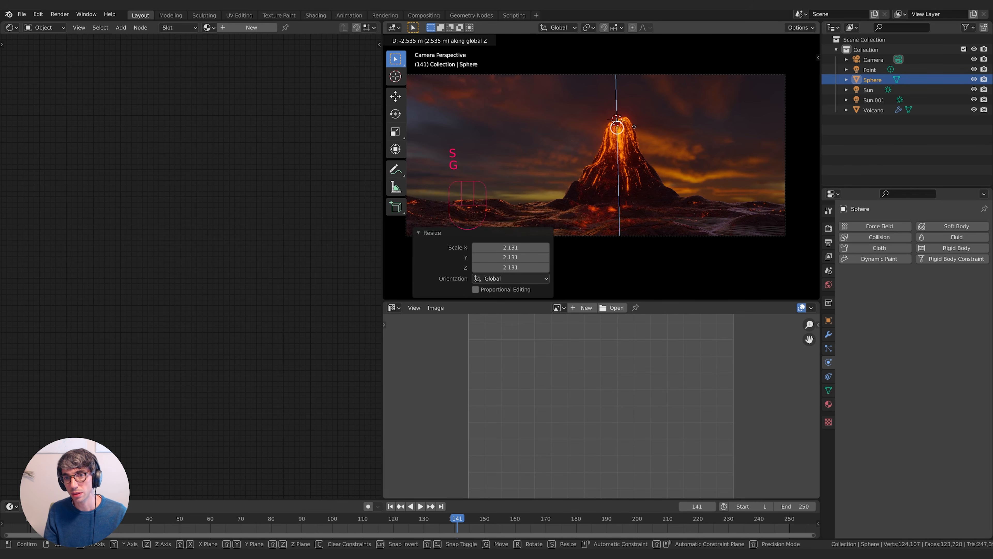
click(634, 129)
key(g)
key(z)
click(634, 131)
- Enlarge the sphere inside the crater, adjust its height along Z and scale it back by 0.900
key(s)
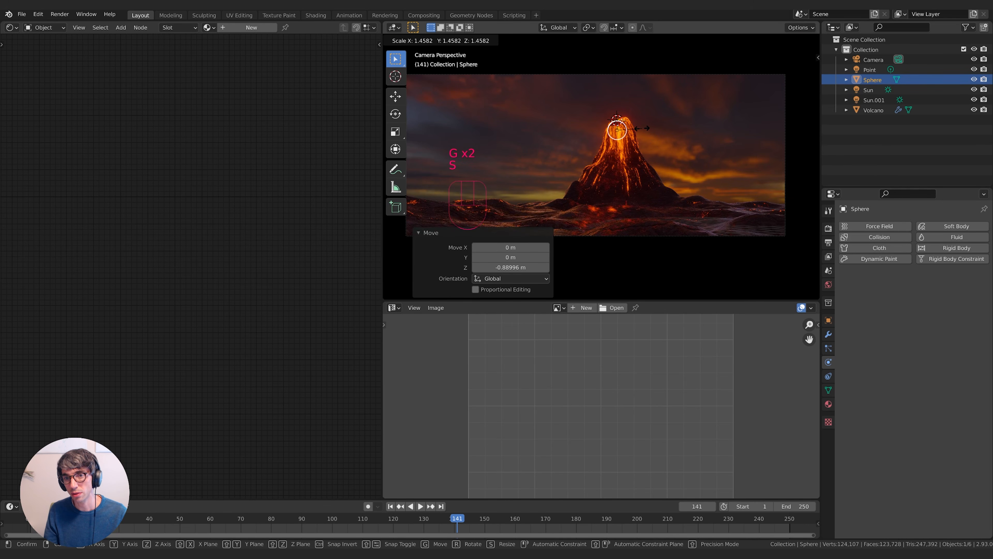
click(640, 128)
key(g)
key(z)
key(s)
click(643, 132)
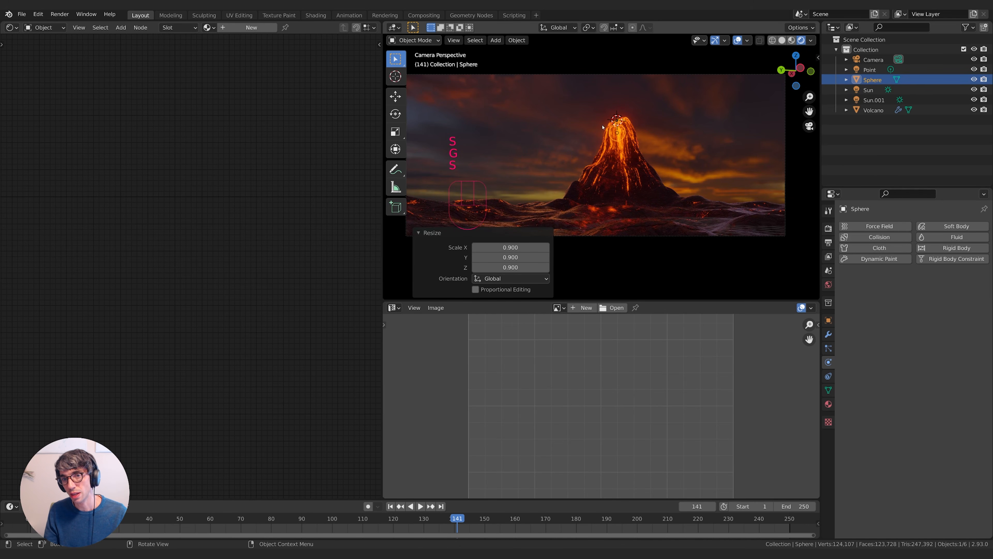
- Enlarge the sphere by 1.124 and again by 1.060, and lower it about 1.16 m along Z
key(s)
click(651, 141)
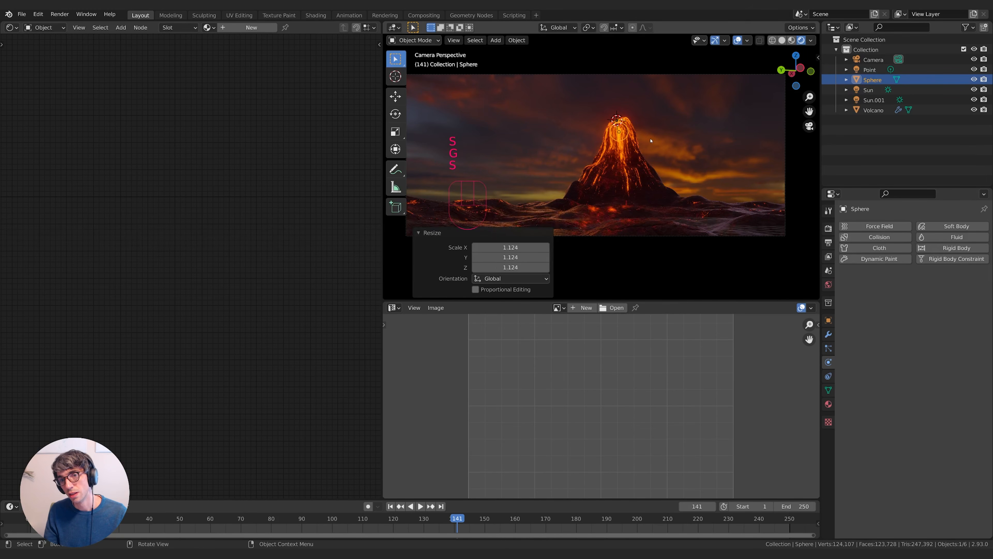
key(s)
click(652, 141)
key(g)
key(z)
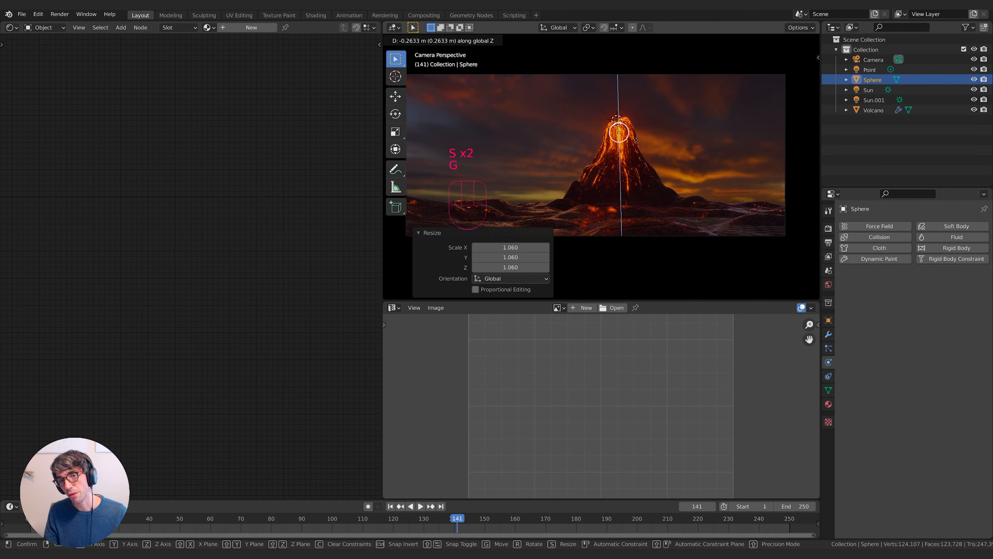
click(638, 144)
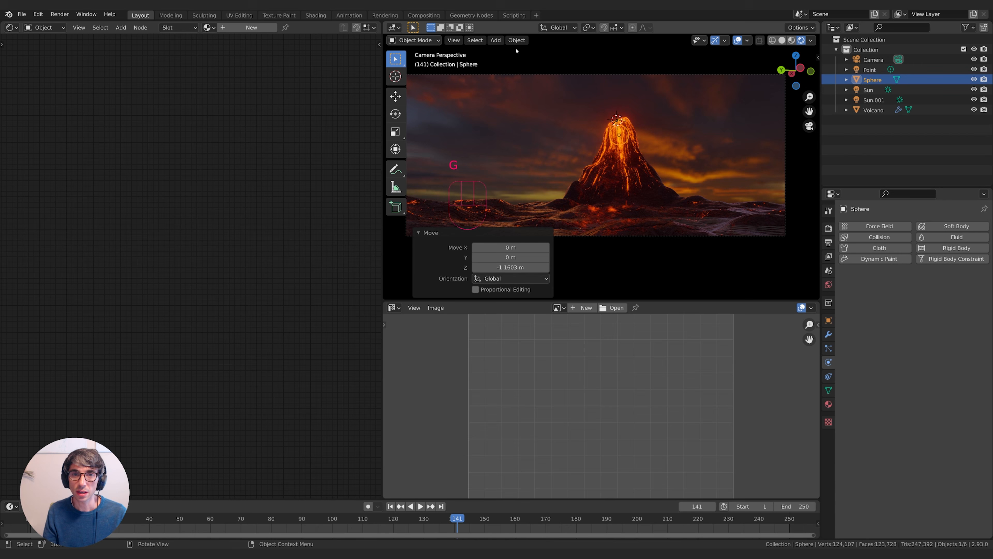
- Apply the Quick Smoke effect to the sphere in the crater
click(516, 39)
mouse_move(555, 289)
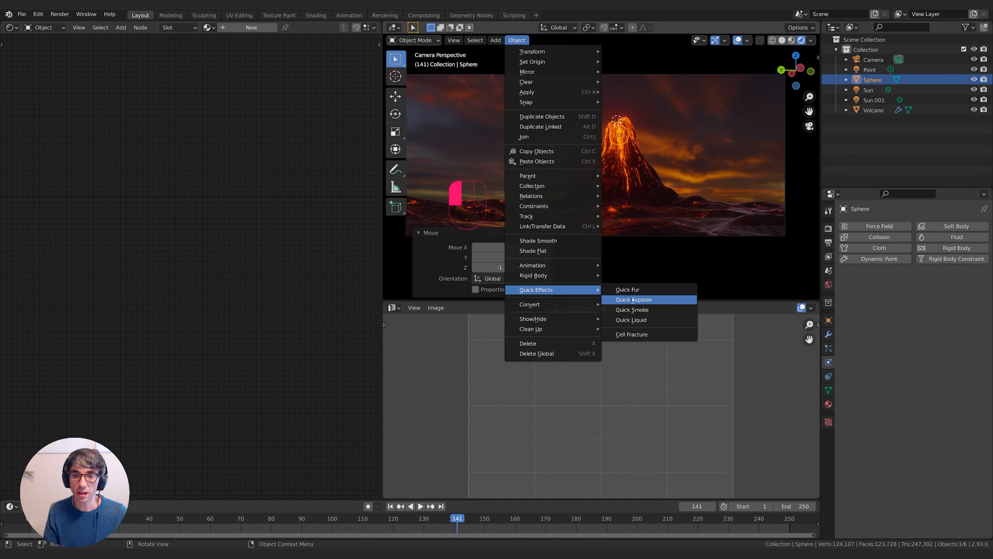
click(632, 310)
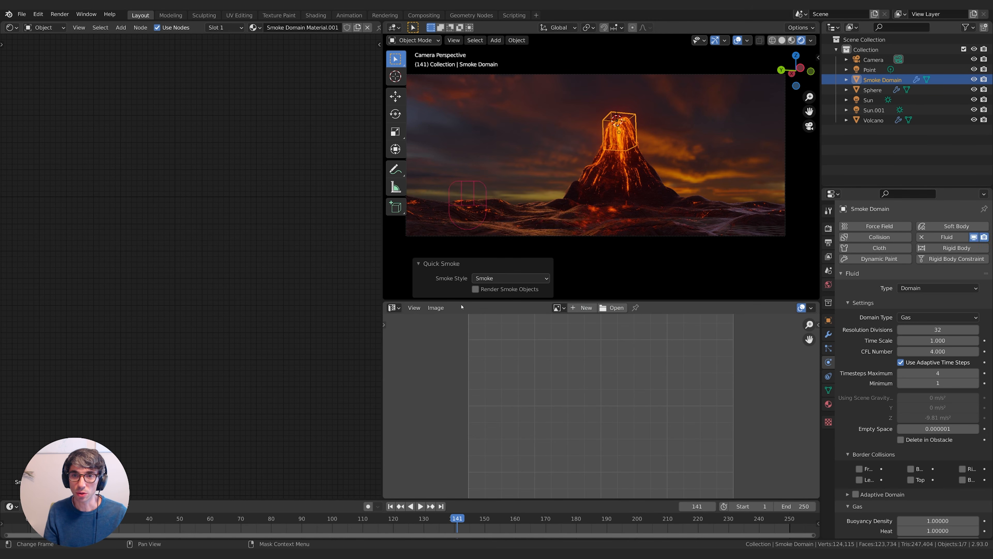
- Stretch the smoke domain along Z by a factor of about 2.392
click(856, 79)
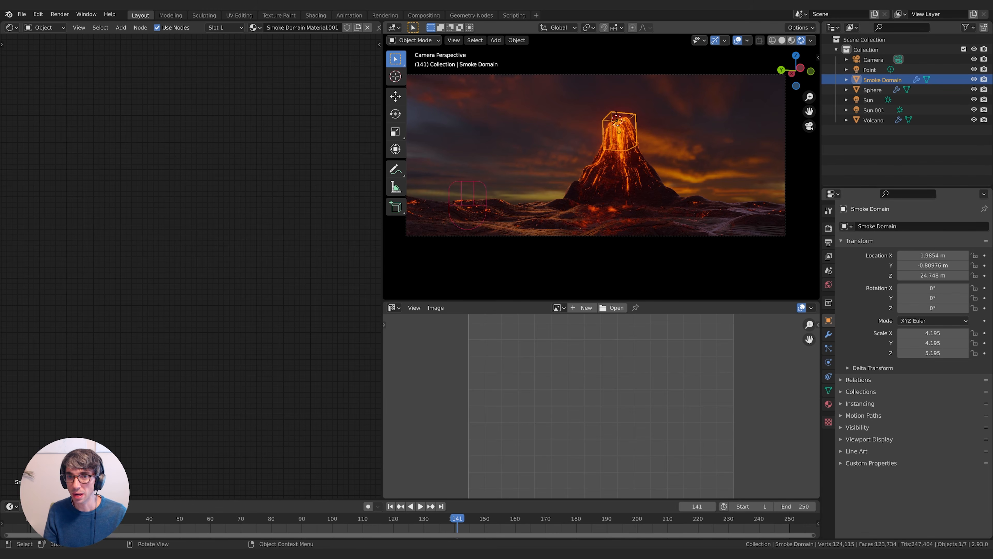
key(s)
key(z)
click(729, 154)
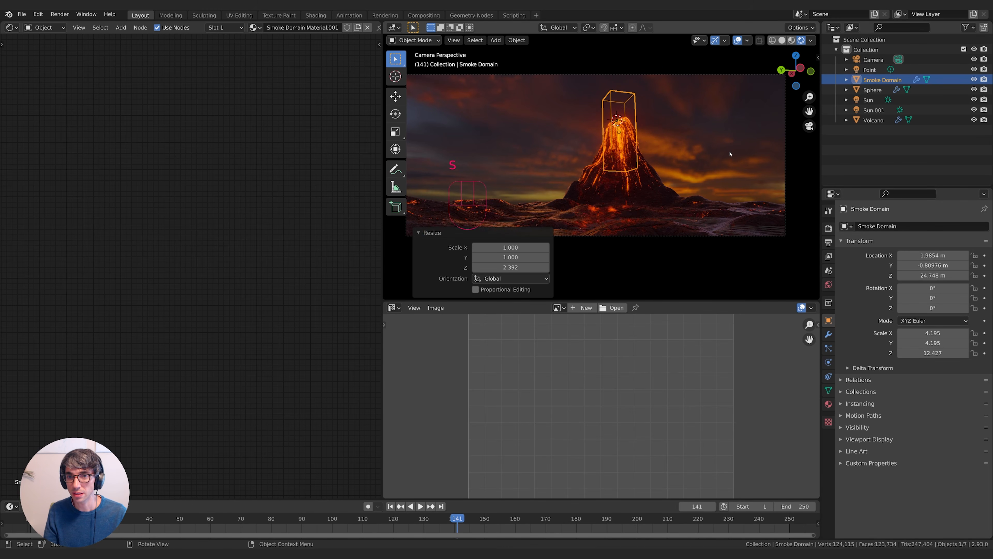
- Raise the smoke domain about 7.56 m along Z and scale it up uniformly by about 1.375
key(g)
key(z)
click(728, 129)
key(s)
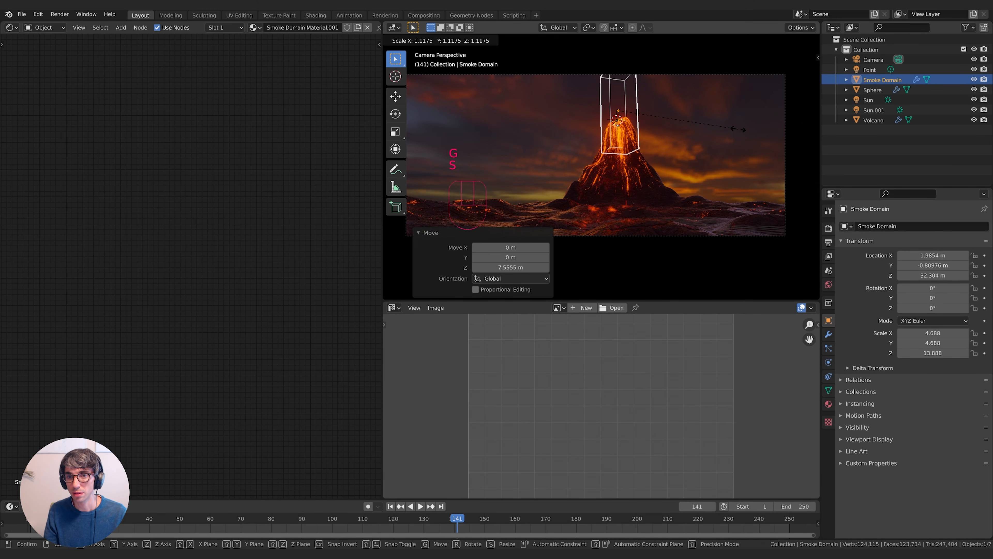
click(649, 164)
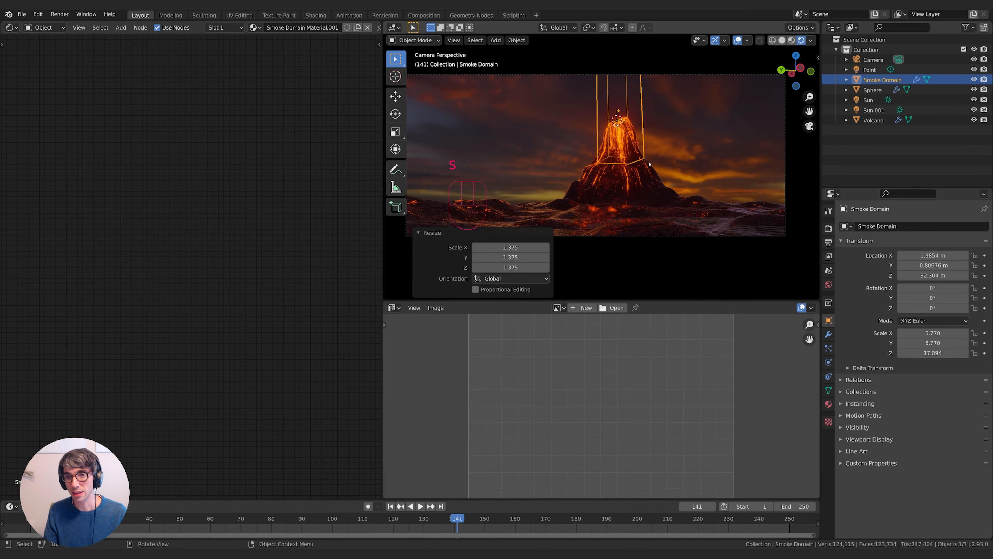
- Set the smoke domain's resolution divisions to 64 in its fluid physics settings
click(828, 363)
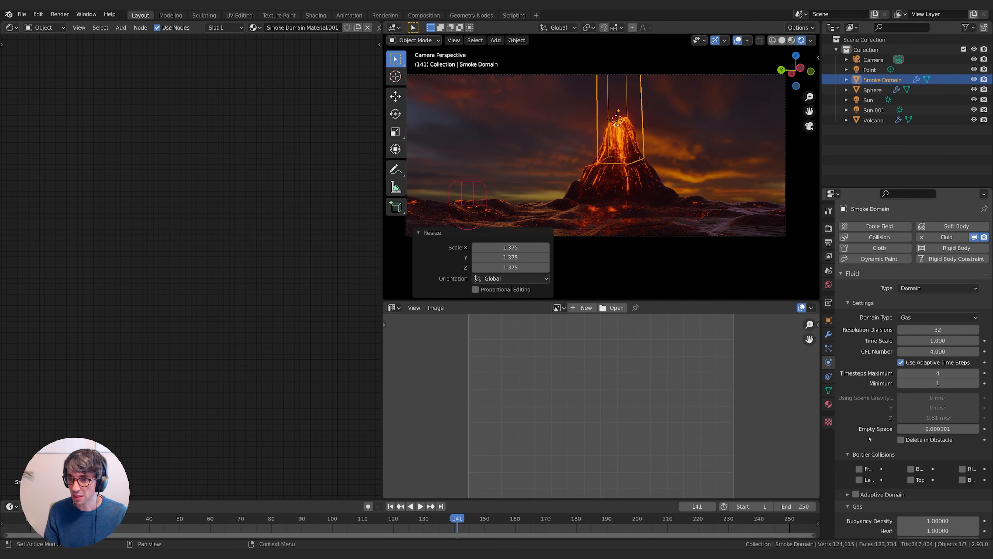
scroll(869, 439, down, 6)
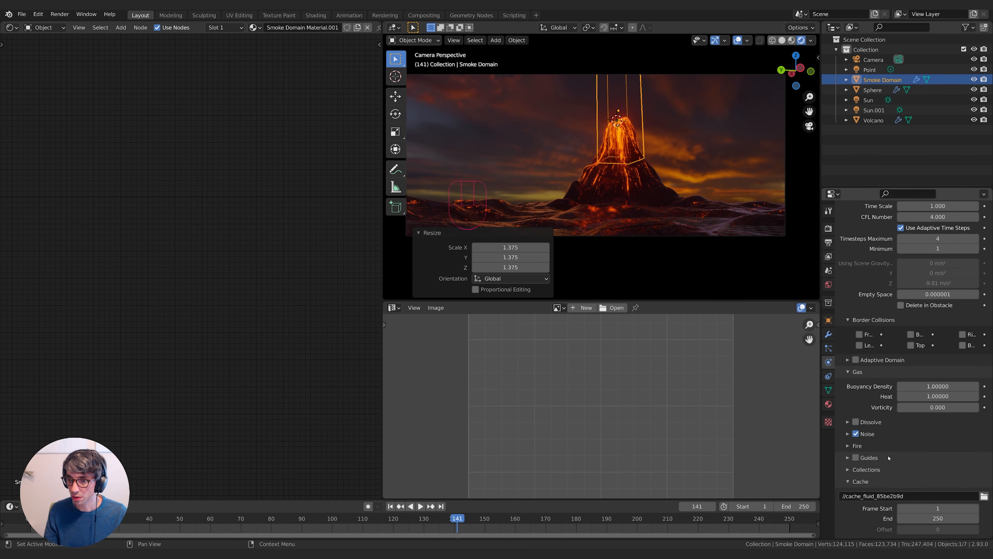
scroll(888, 457, up, 5)
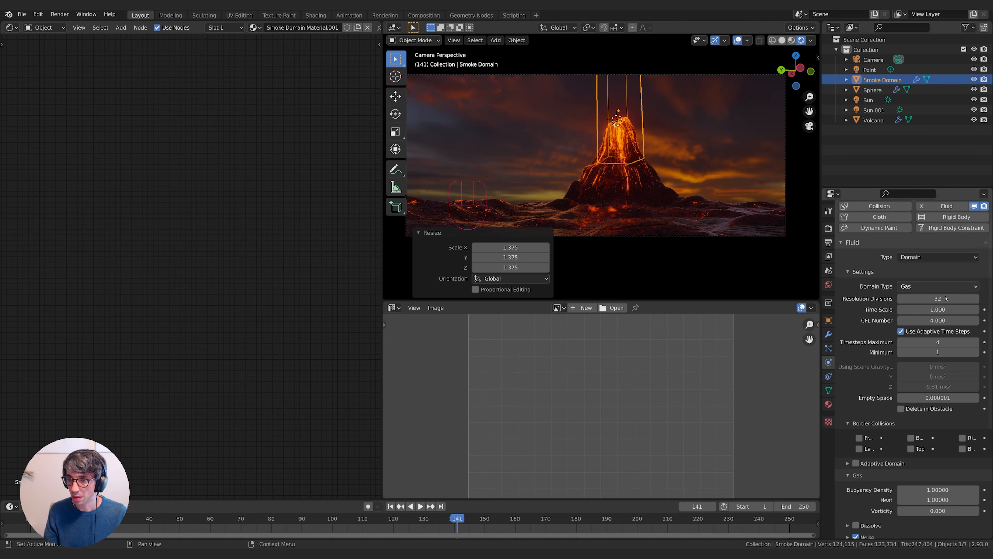
click(938, 299)
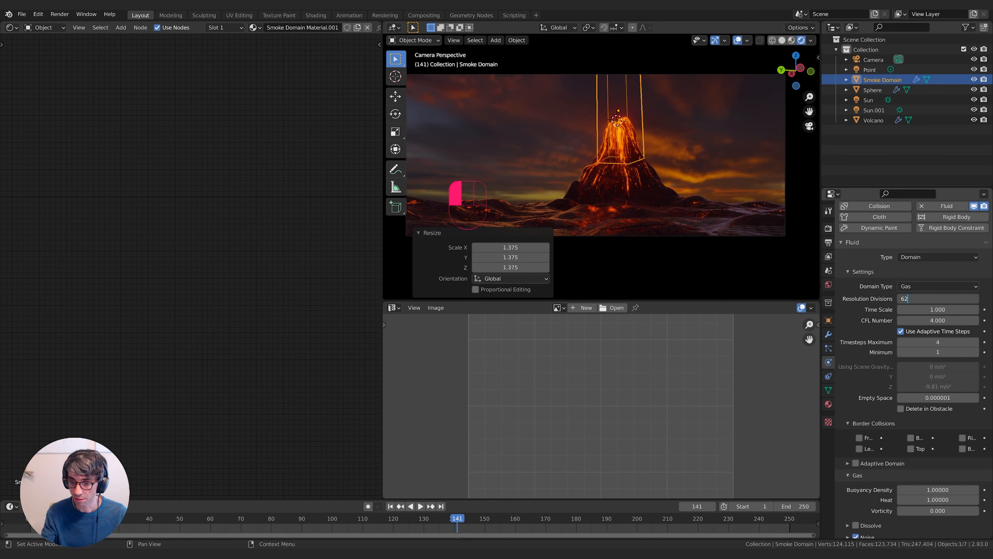
key(Return)
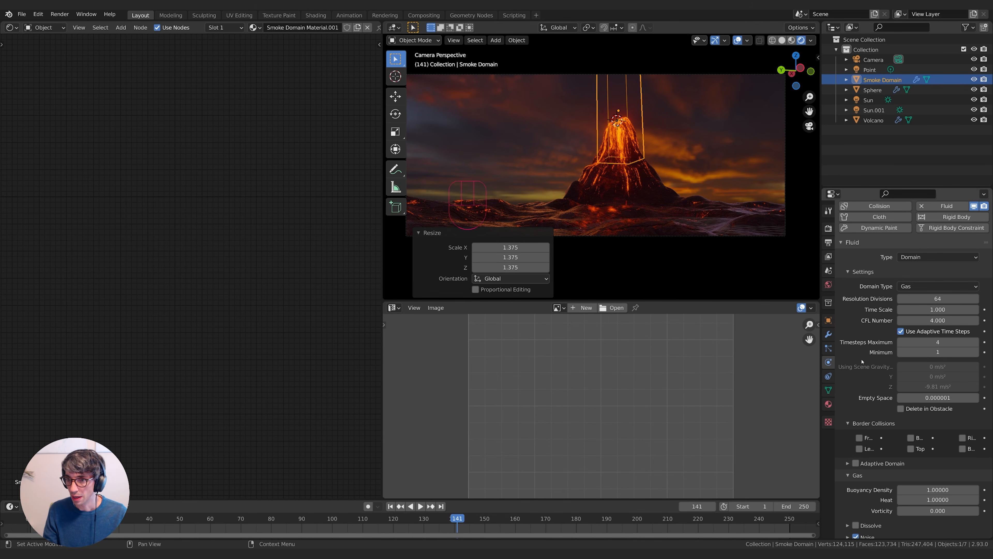
- Set the smoke domain's cache type to All and bake the whole simulation
scroll(884, 446, down, 5)
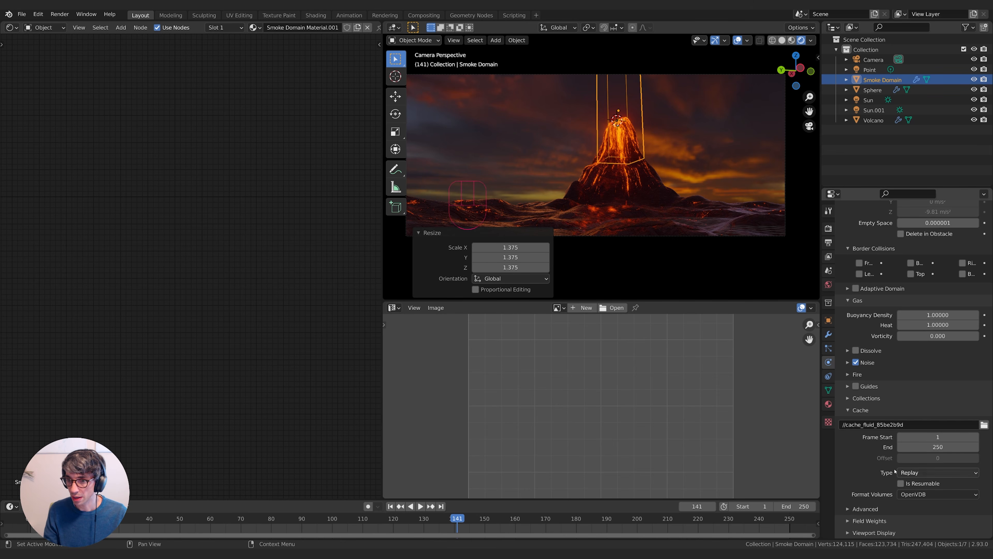
click(919, 473)
click(931, 505)
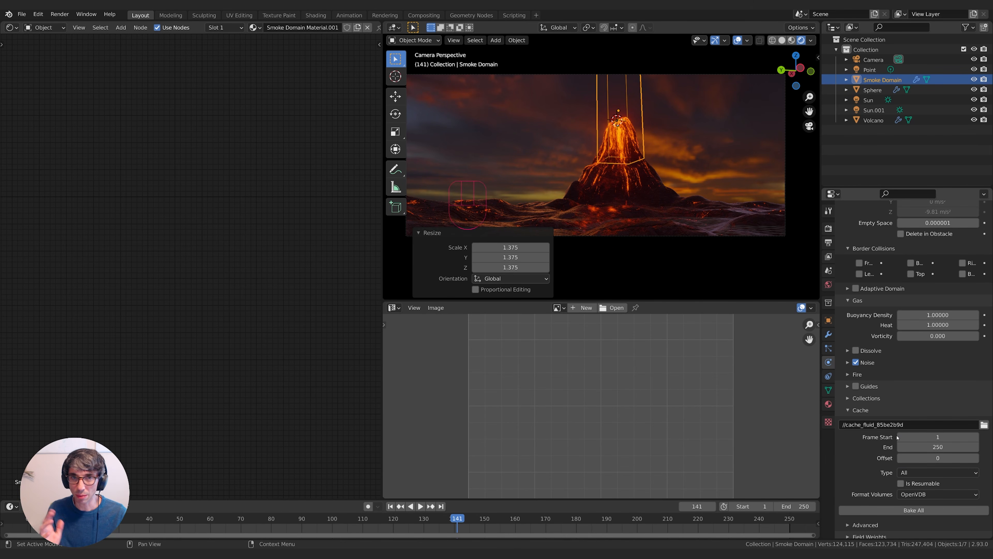
scroll(884, 445, down, 1)
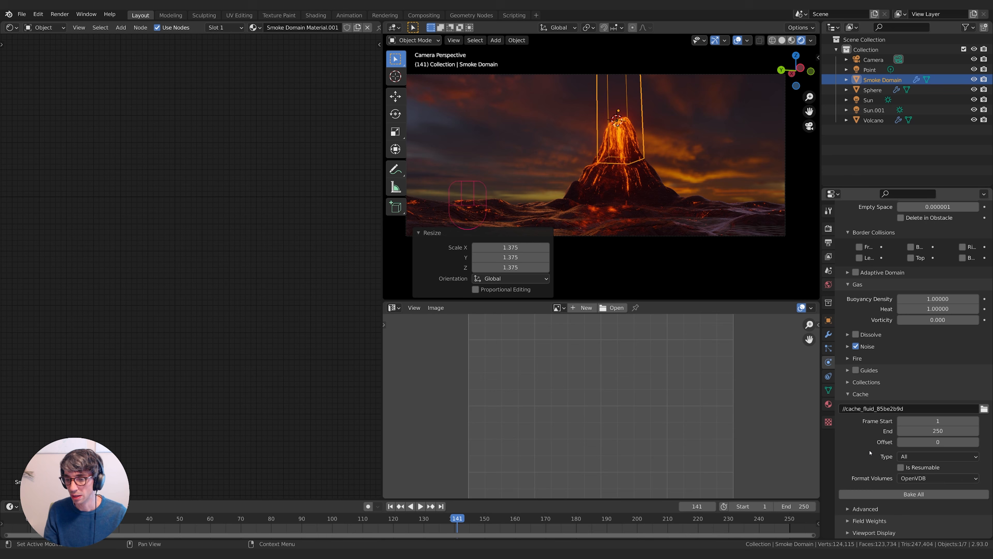
click(896, 494)
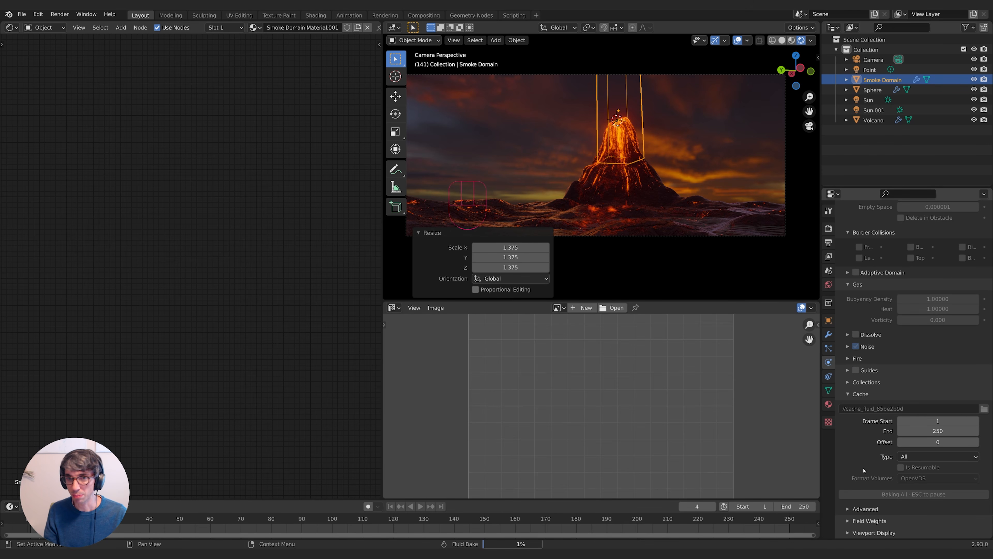
- Set the sphere's initial smoke temperature to 2.0 and free the smoke domain's baked cache
click(870, 91)
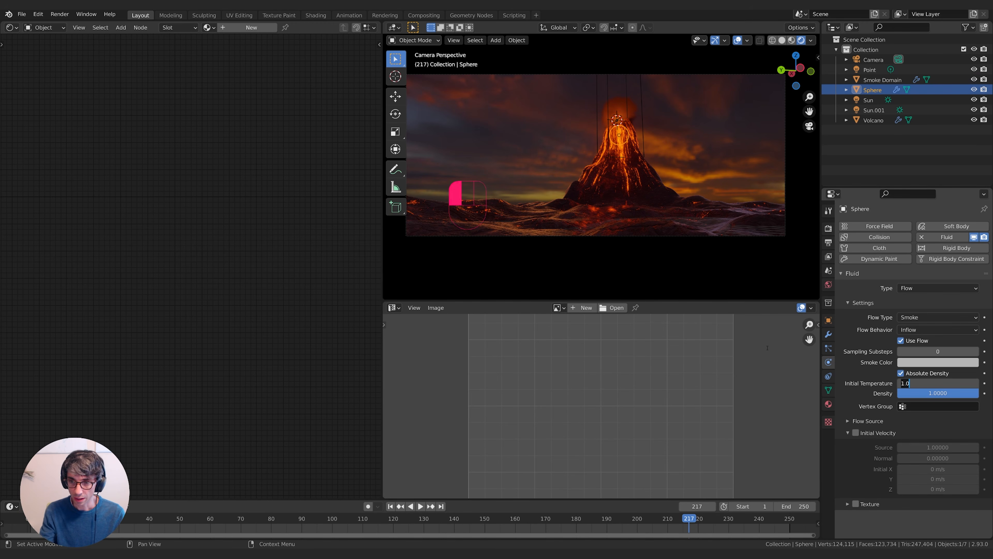
key(Return)
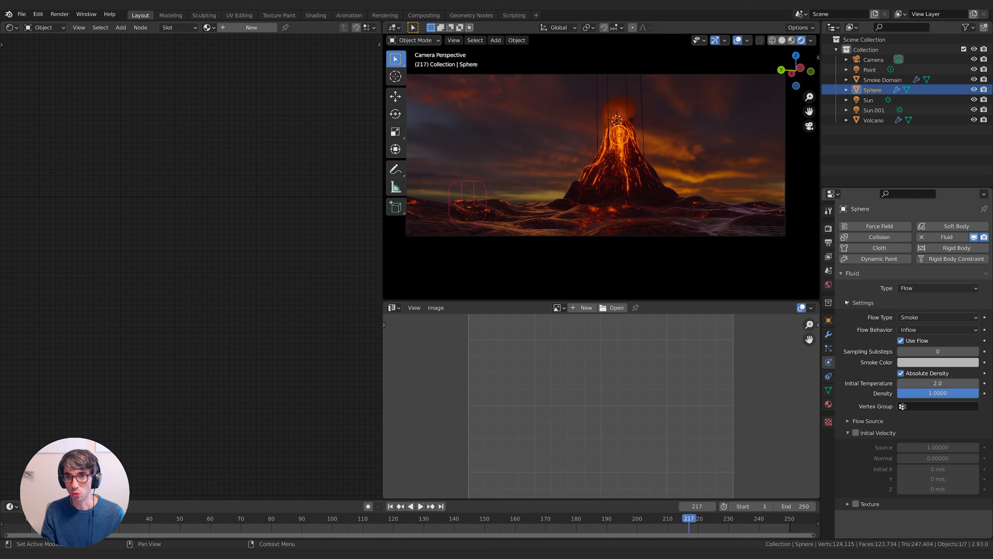
click(883, 80)
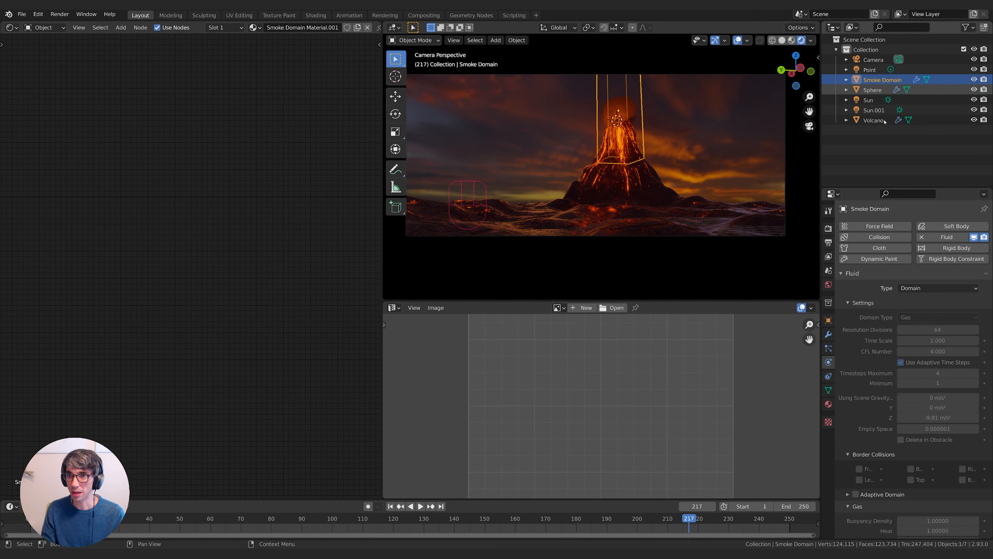
scroll(860, 463, down, 3)
scroll(859, 464, down, 10)
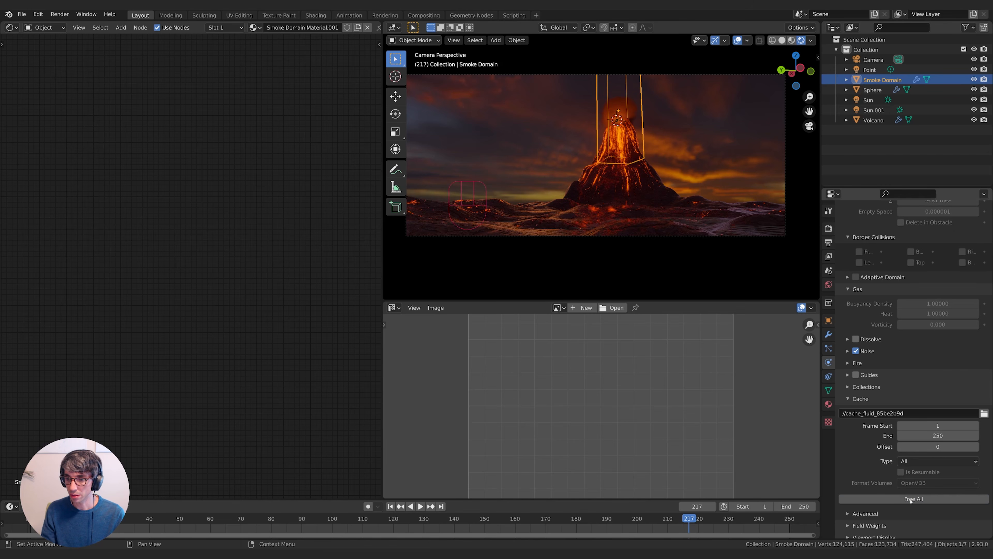
click(754, 399)
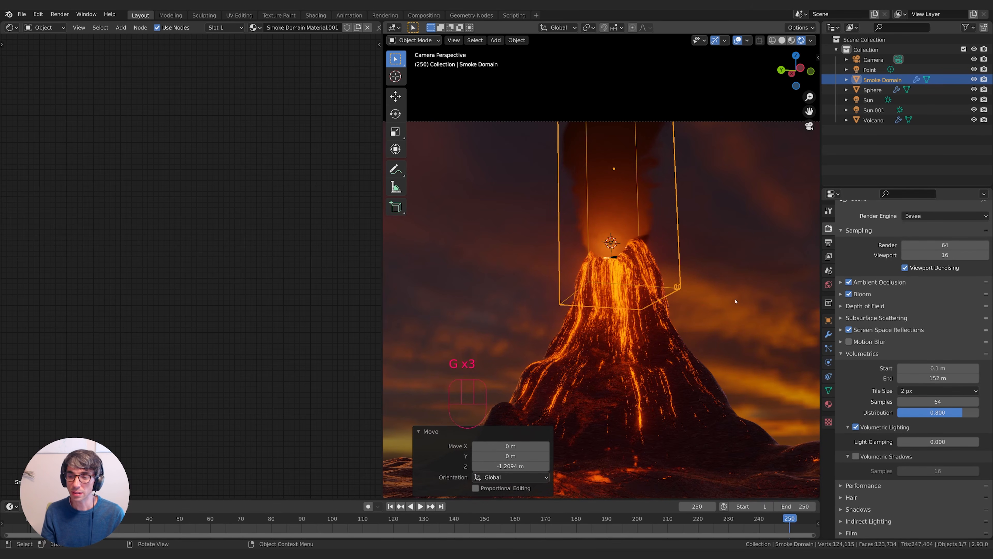
- Shift the smoke domain up and down along Z in repeated moves, ending with a drop of about 1.49 m
key(g)
middle_click(689, 274)
click(689, 280)
key(g)
middle_click(688, 266)
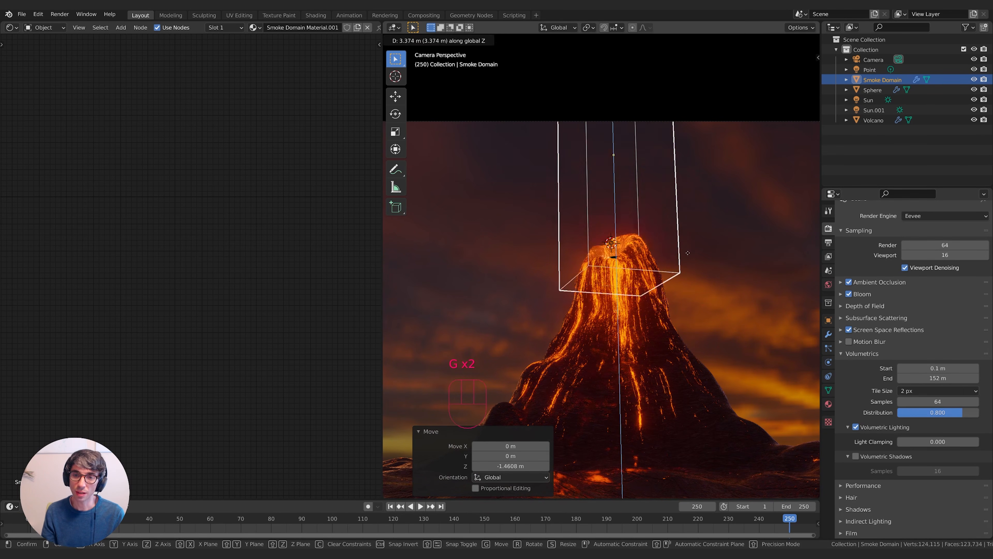
click(688, 253)
key(g)
middle_click(691, 273)
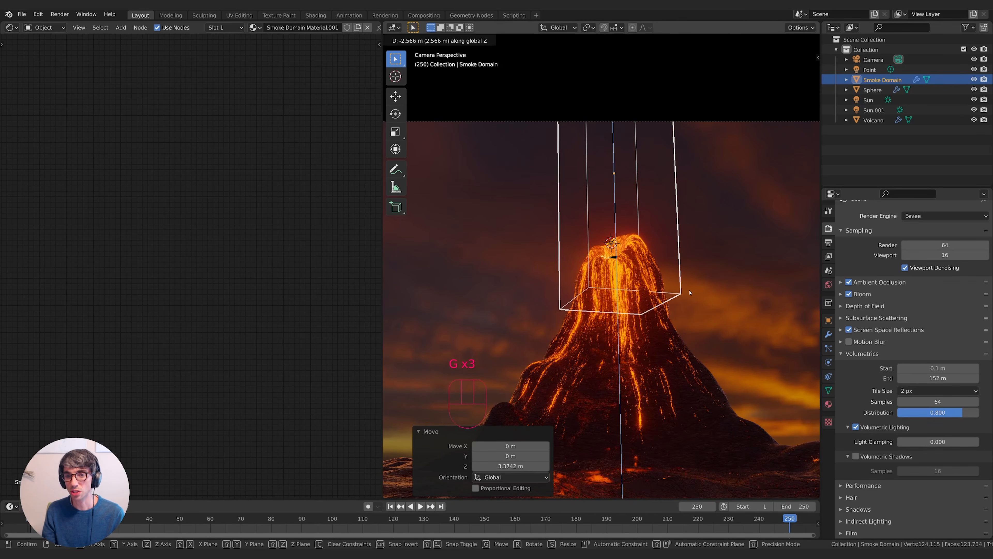
click(689, 293)
key(g)
middle_click(692, 279)
click(693, 267)
key(g)
middle_click(700, 269)
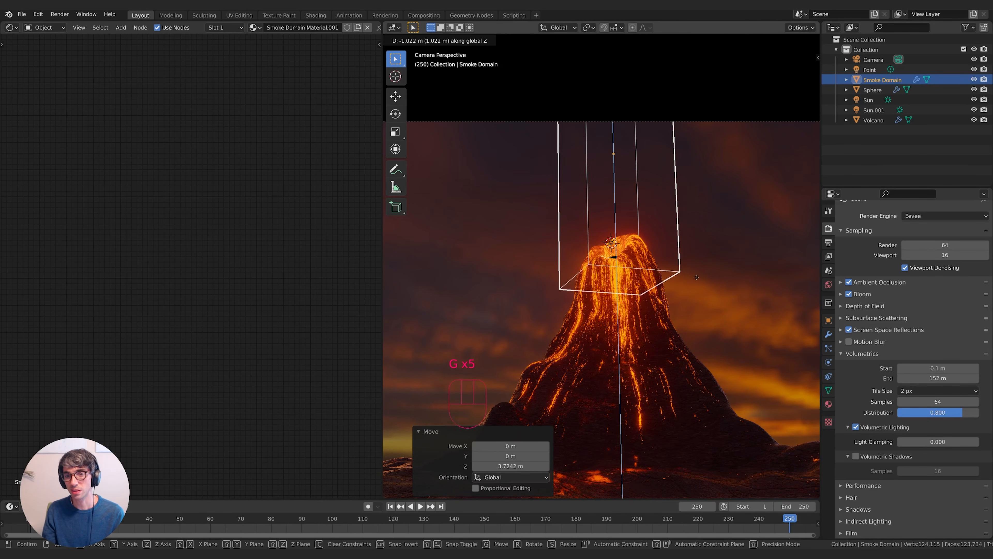
click(710, 271)
key(g)
middle_click(712, 273)
click(709, 283)
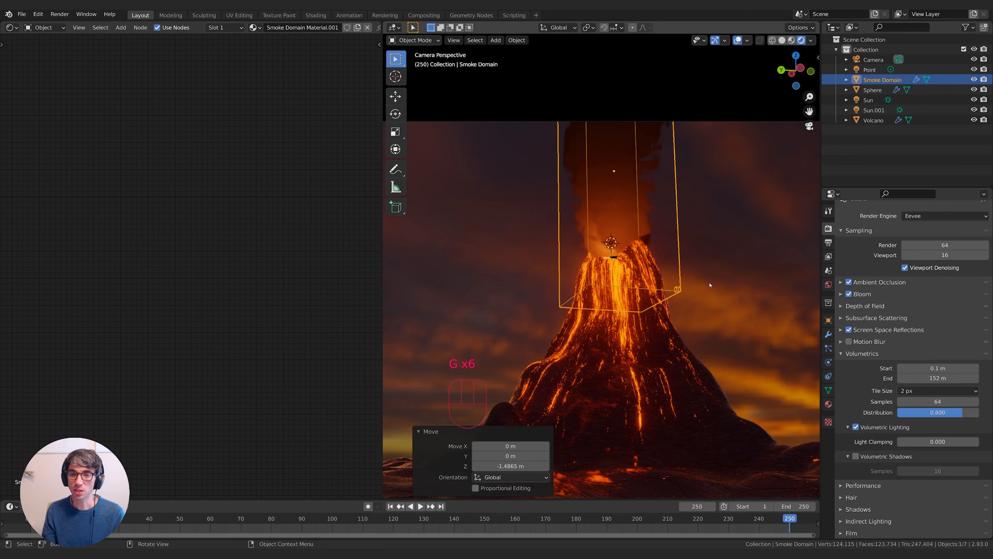
- Lower the smoke domain about 0.57 m along Z from an orbited view and return to the camera view
middle_drag(648, 256, 687, 252)
key(g)
middle_click(681, 252)
click(681, 254)
key(KP_0)
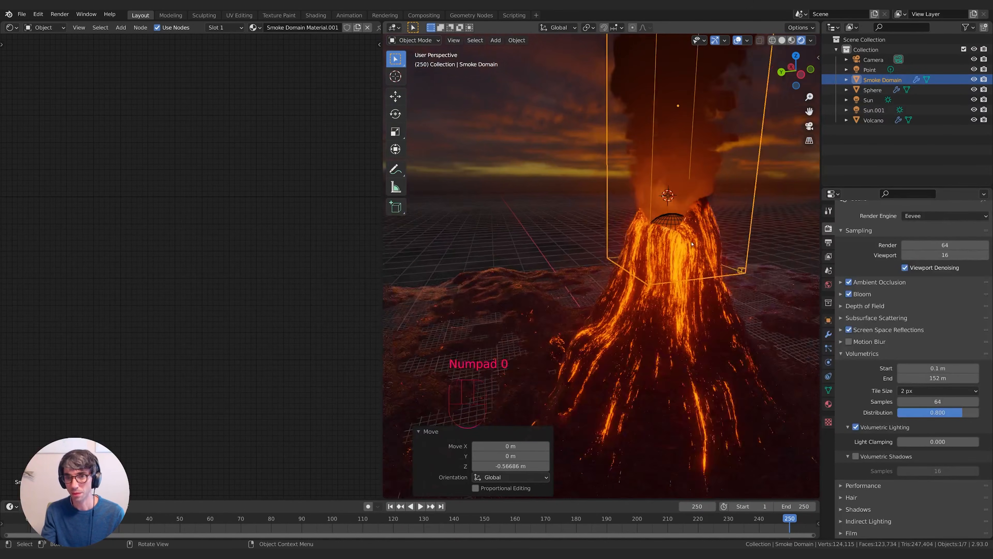
- Deselect the smoke domain and enable Volumetric Shadows in the Eevee volumetrics settings
click(863, 145)
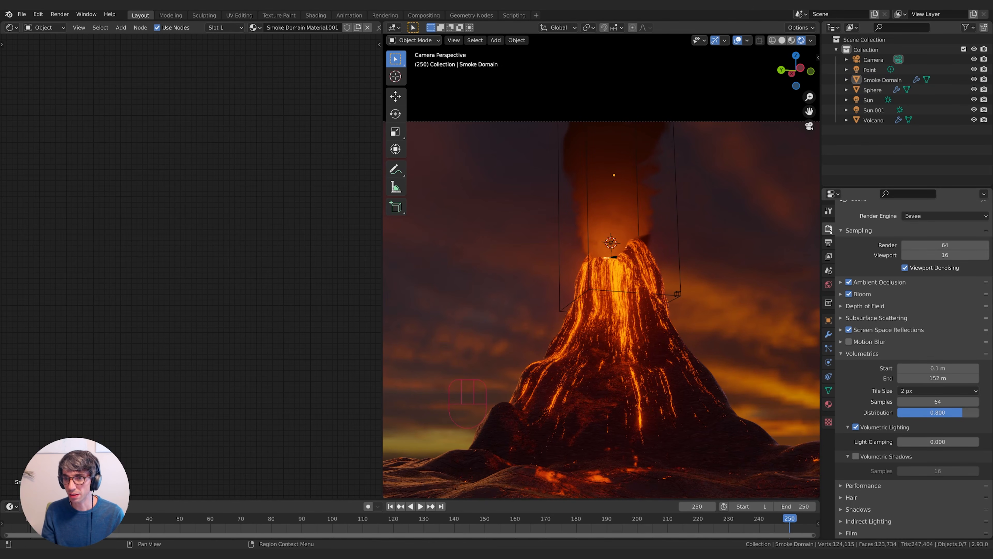
click(872, 354)
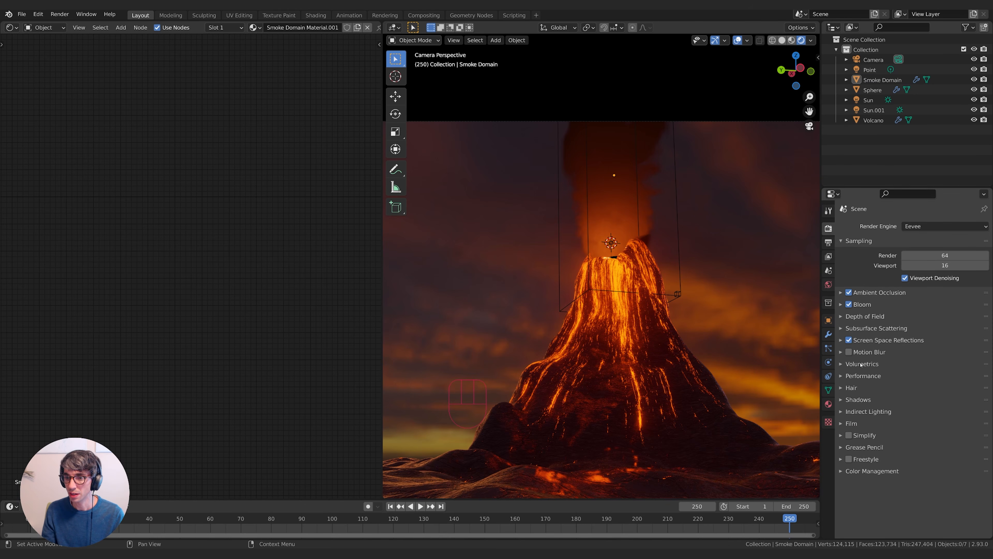
click(861, 364)
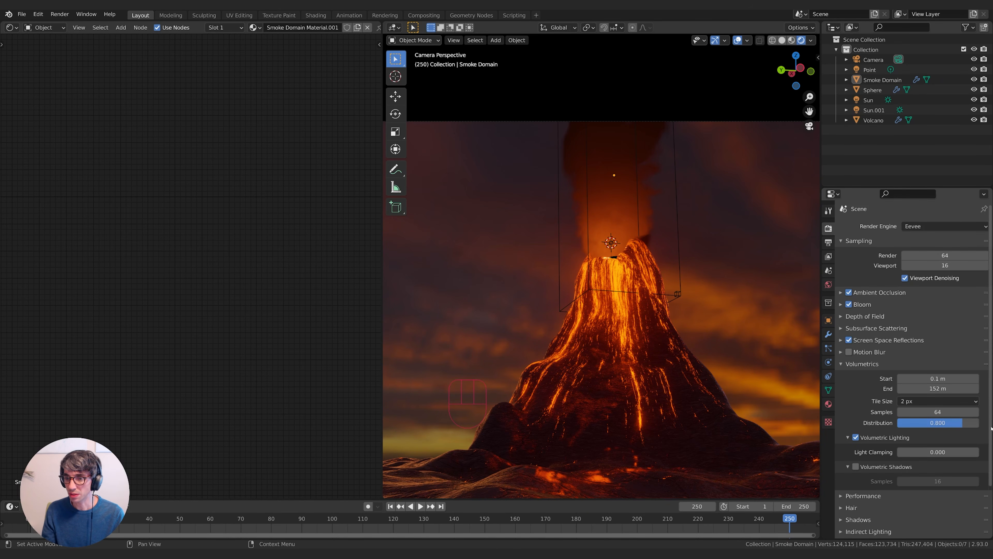
click(856, 467)
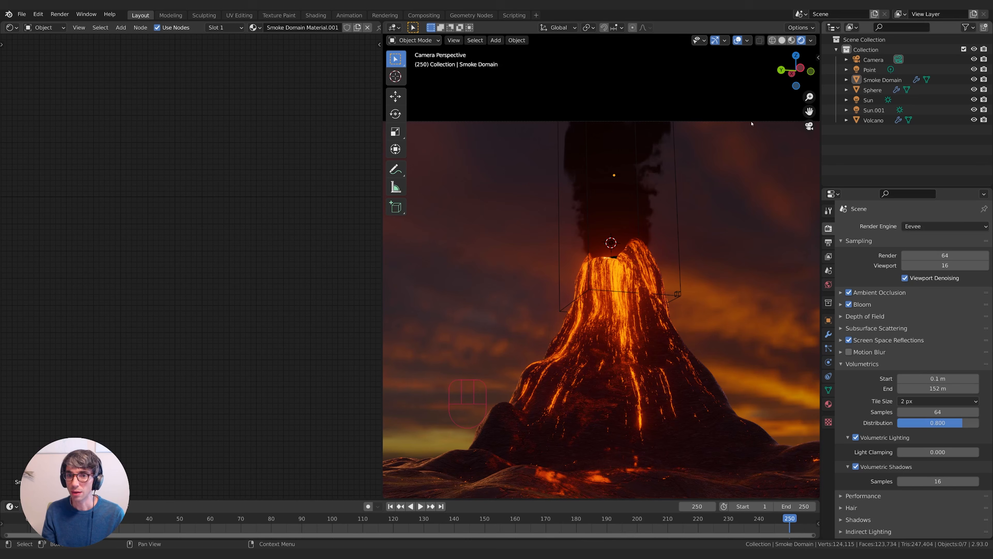
- Reposition the point light at the crater, along X and then by about 0.91 m X, 2.42 m Y and -0.97 m Z
click(870, 69)
key(g)
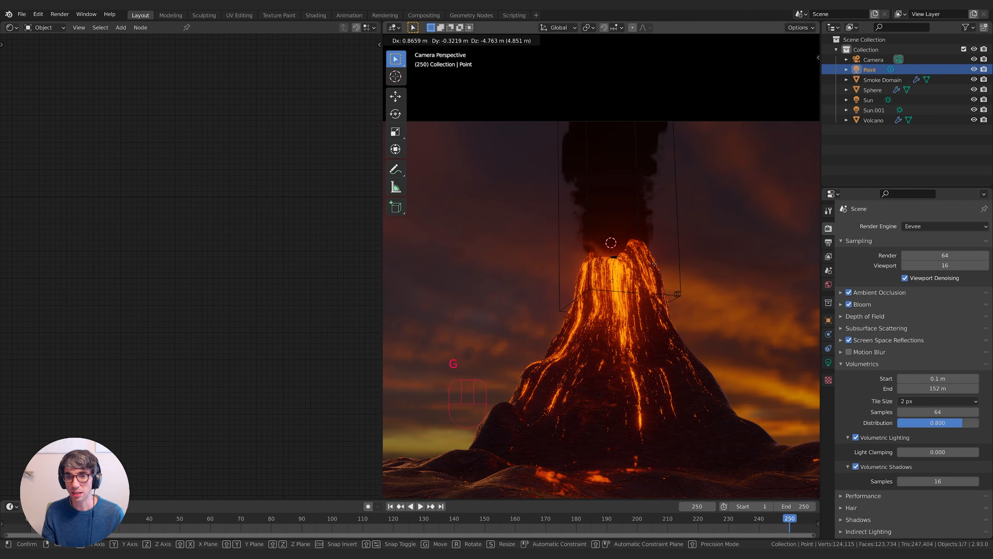
right_click(653, 233)
key(g)
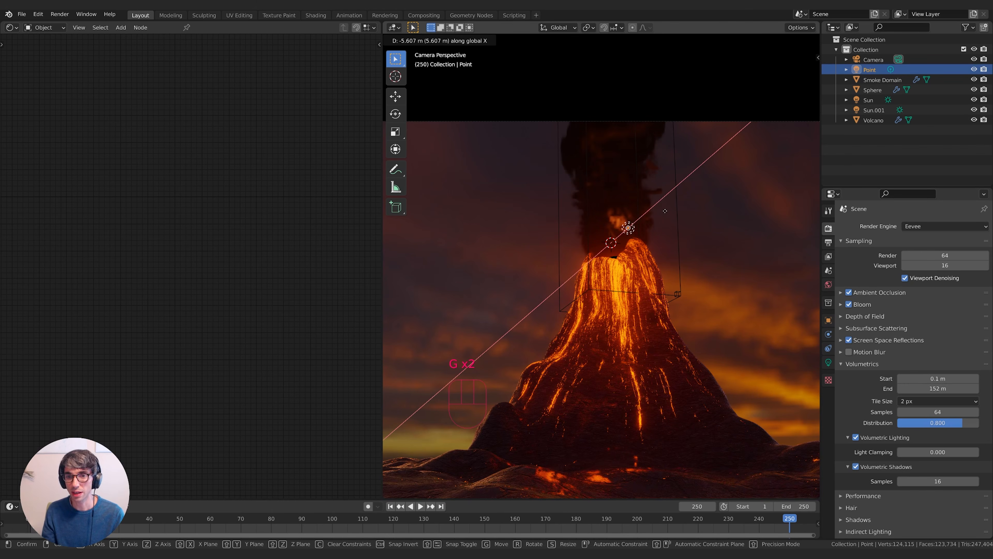
key(g)
click(638, 221)
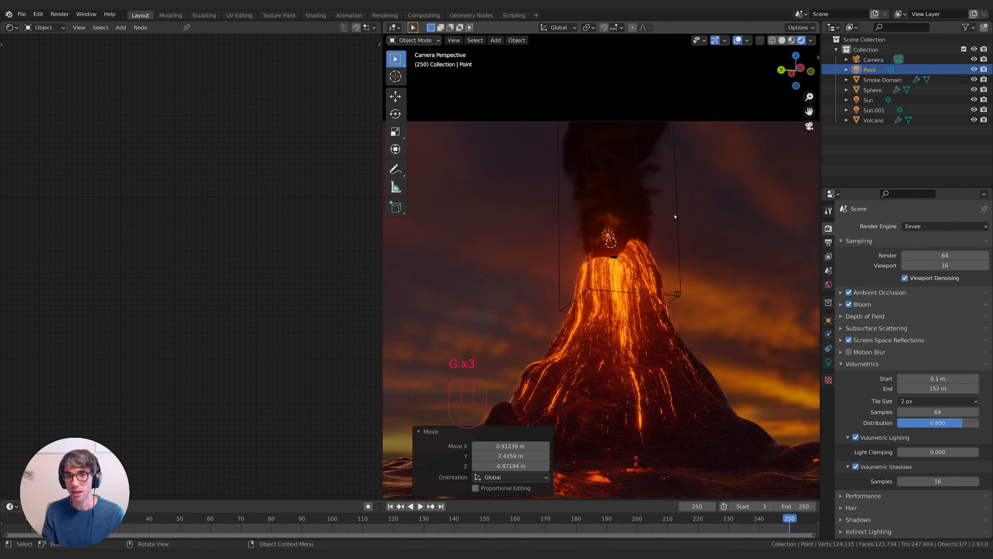
- Move the point light about -1.06 m along Y, then by about 0.63 m X, 0.73 m Y and -2.04 m Z
key(g)
key(y)
click(670, 241)
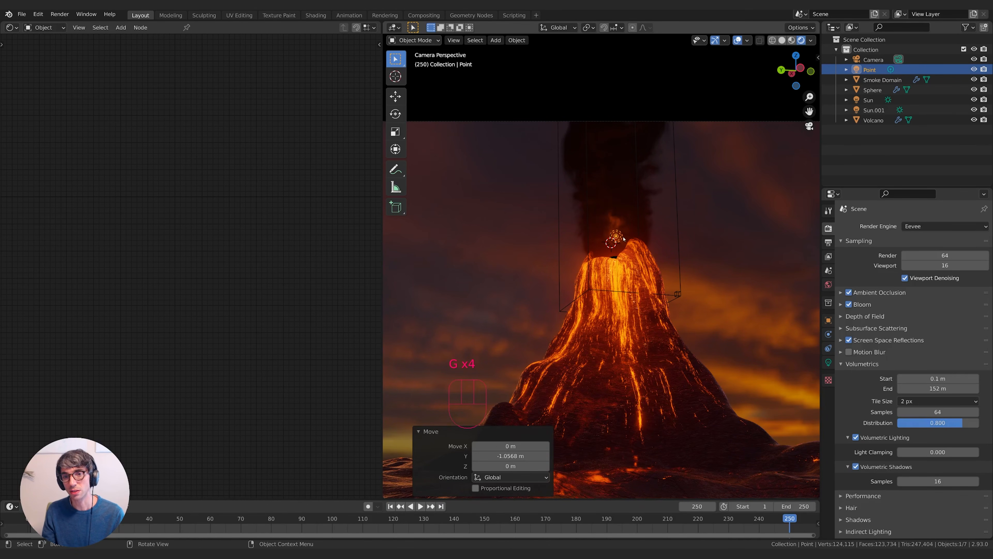
key(g)
click(653, 244)
- Move the point light about 0.03 m along Y, and raise it with a free move above the crater
key(g)
key(y)
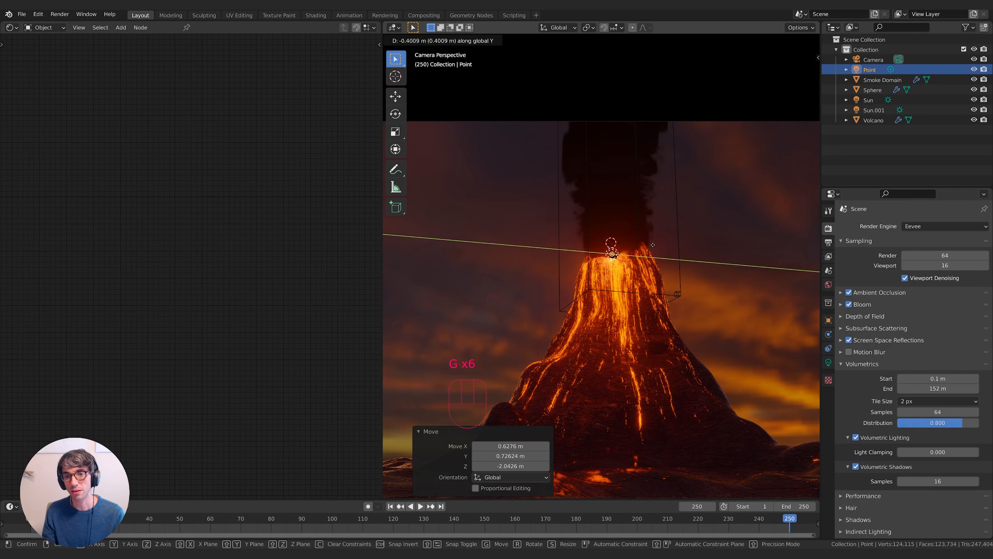
click(650, 231)
key(g)
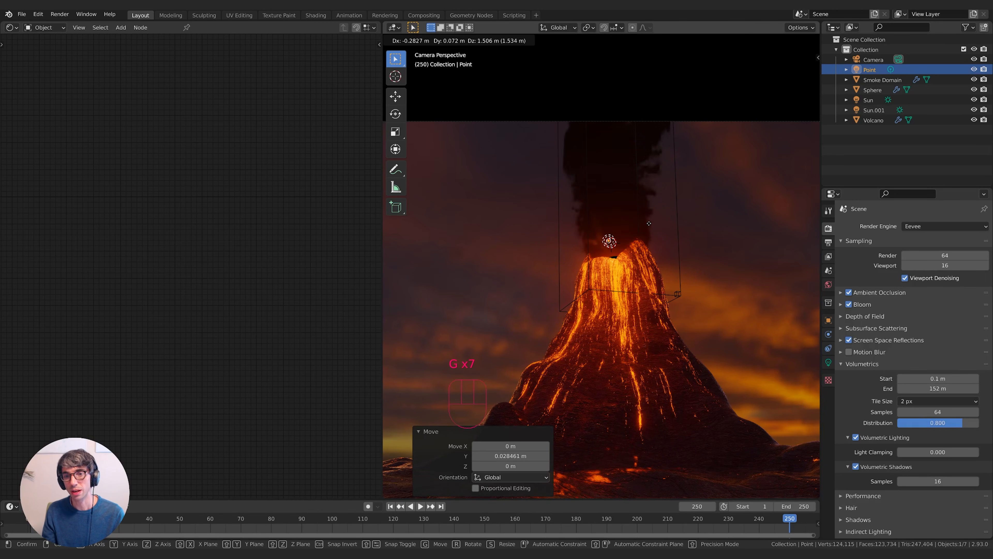
click(649, 219)
- Move the point light about -2.72 m along X and fine-tune its position at the crater with a free move
key(g)
key(x)
click(650, 219)
key(g)
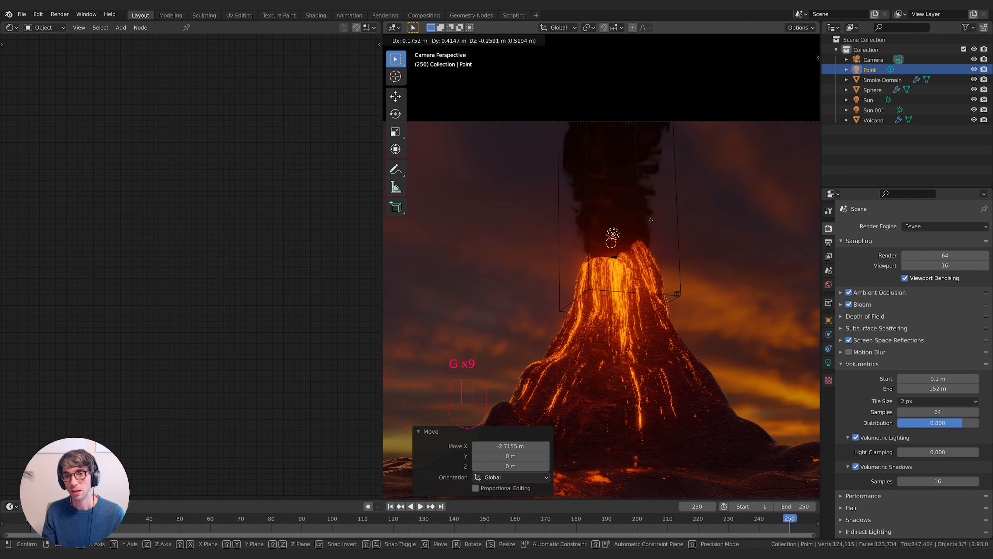
click(650, 231)
- Open the Smoke Domain's material and set its Principled Volume density to 3.3 and anisotropy to -0.526
click(882, 80)
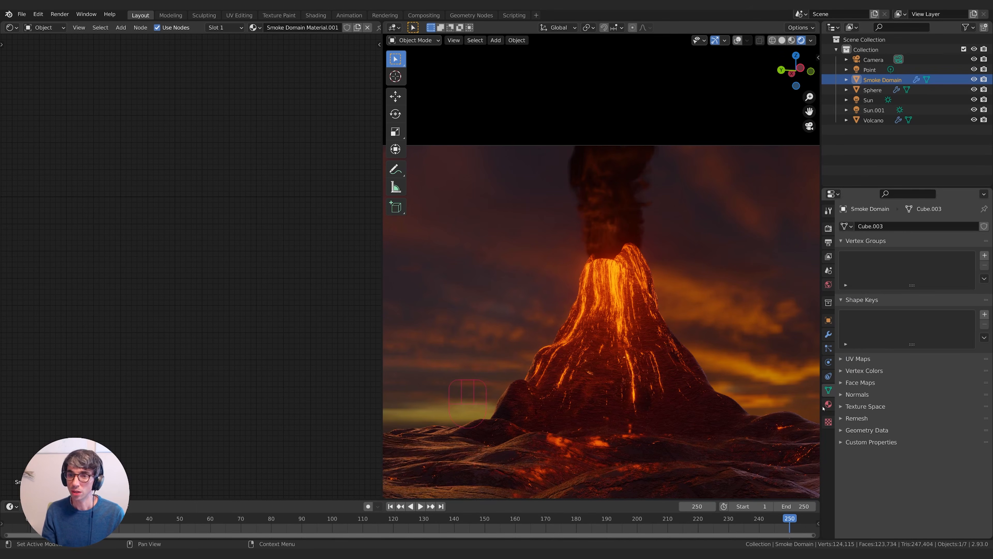
click(828, 404)
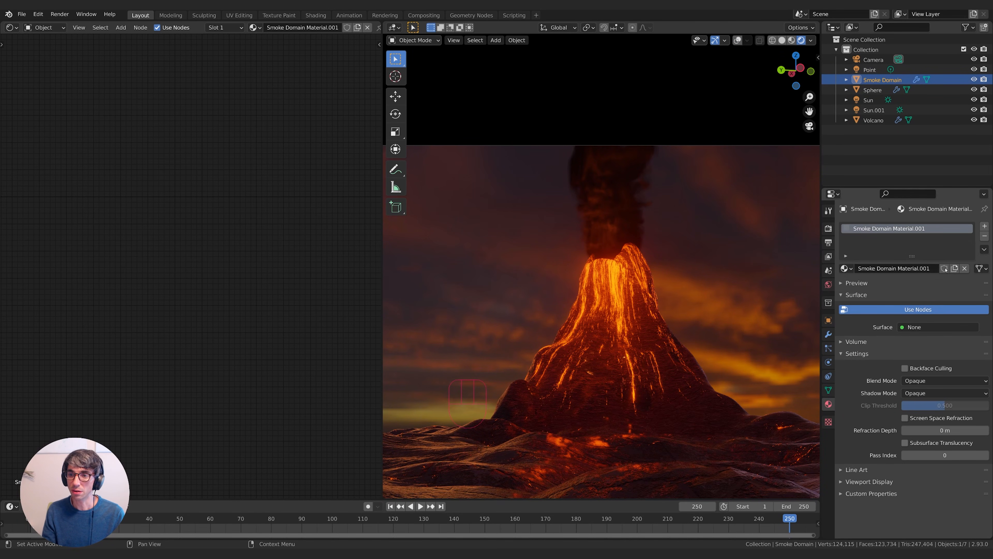
key(Home)
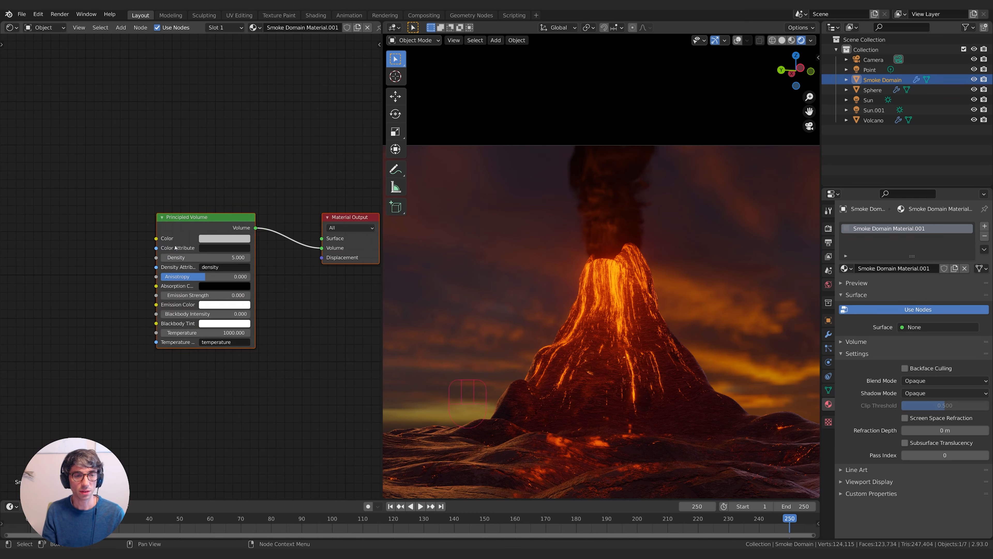
click(206, 257)
drag(205, 257, 182, 279)
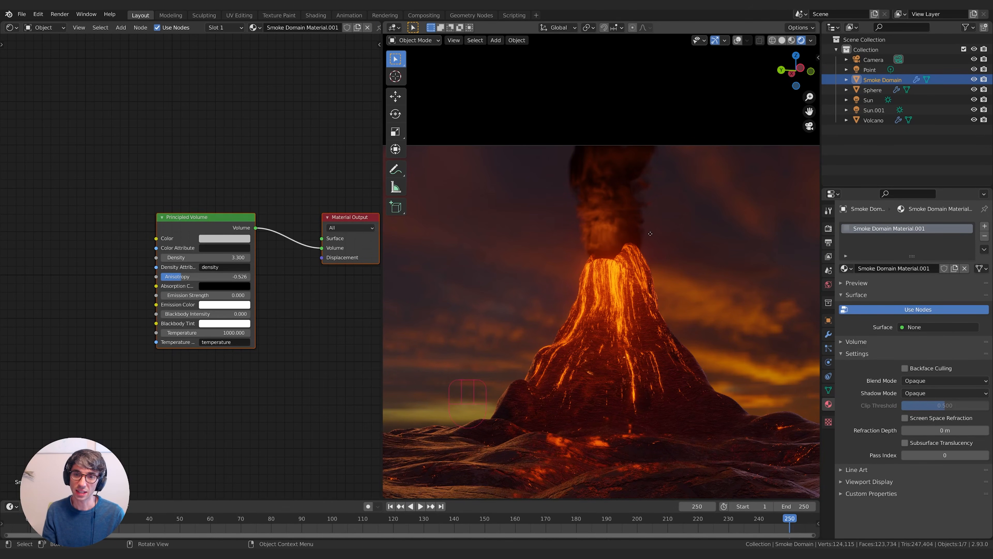
key(g)
right_click(647, 255)
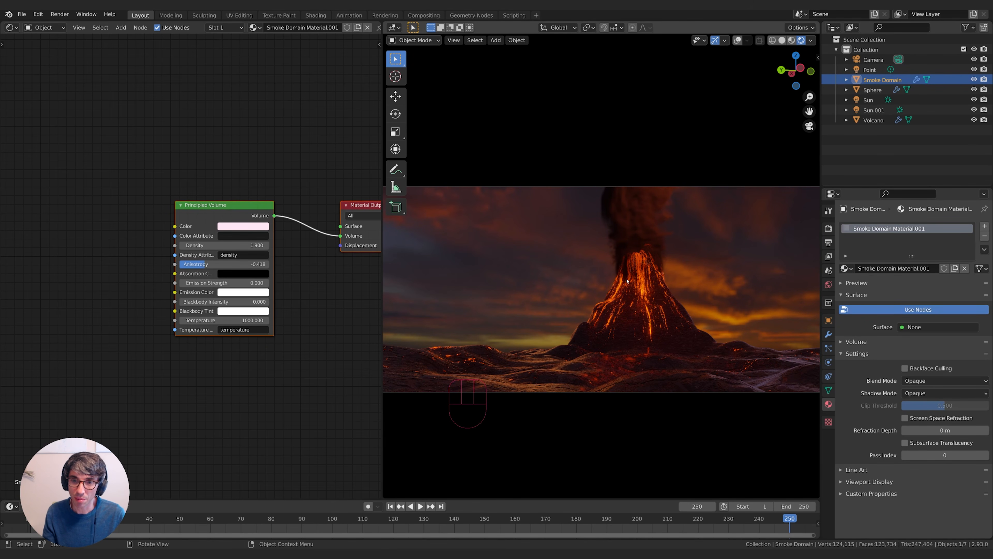
- Duplicate the smoke domain and move the copy about 18.25 m X, 43.41 m Y and -26.67 m Z beside the volcano
scroll(626, 281, up, 3)
shift+middle_drag(648, 253, 613, 266)
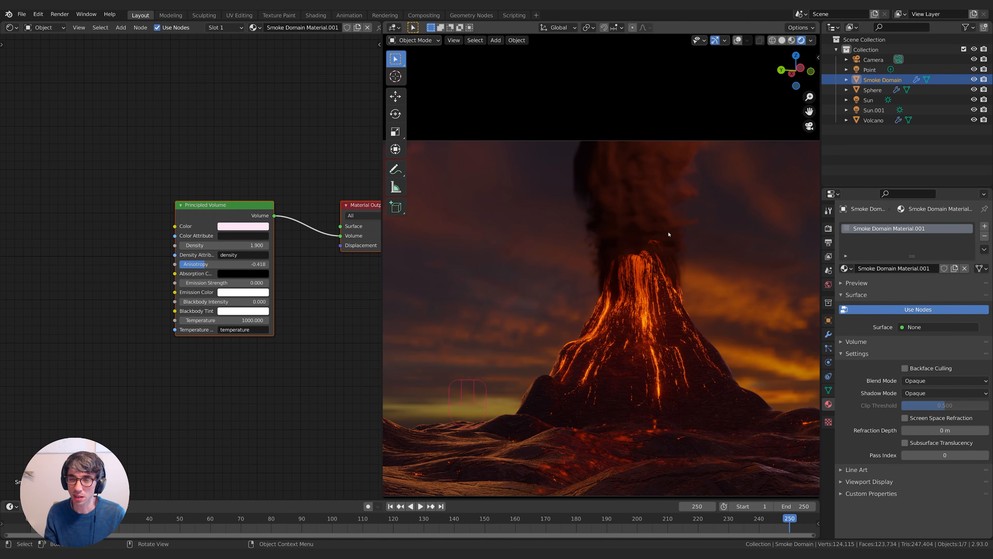
scroll(661, 236, down, 3)
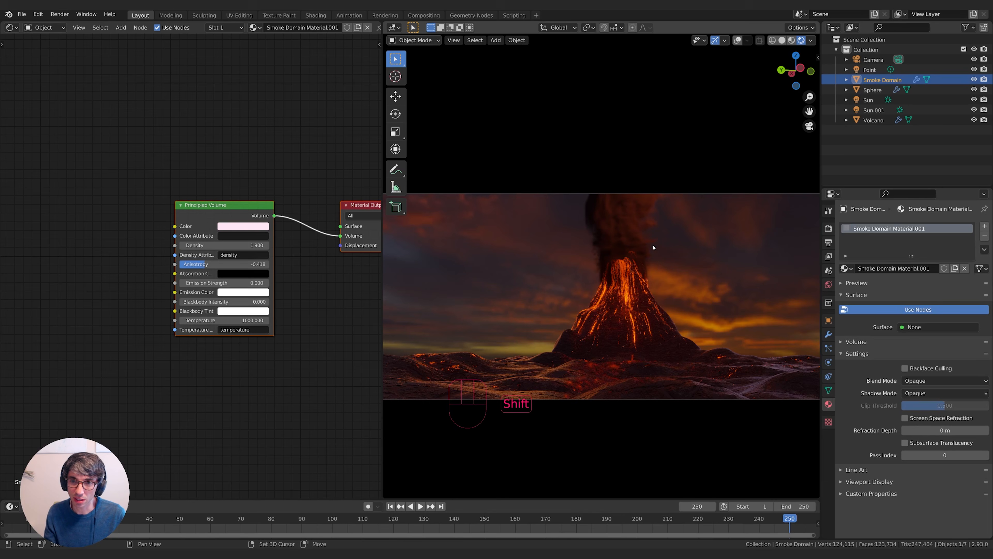
key(shift+d)
right_click(676, 237)
key(g)
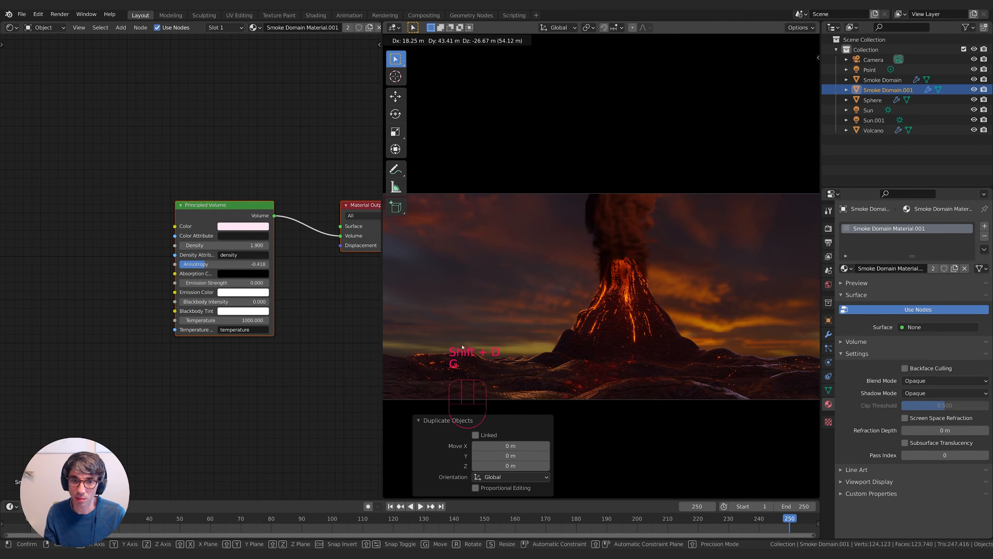
click(462, 347)
- Stretch the duplicated smoke domain by about 2.282 along Z and reposition it along Z
key(s)
key(z)
click(560, 295)
key(g)
key(z)
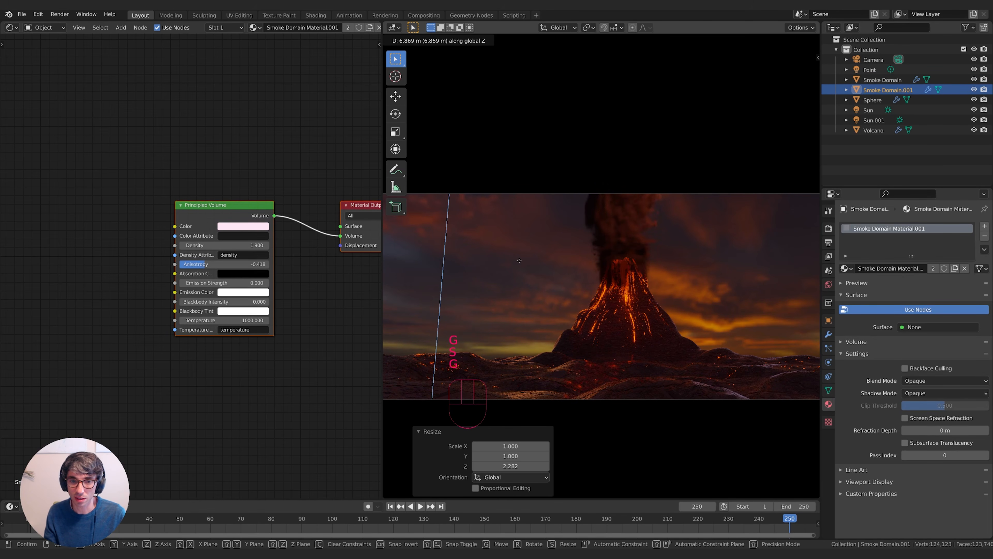
click(514, 320)
- Scale the duplicated smoke domain to about 0.483, move it about -4.39 m X, -8.89 m Y and 8.69 m Z, and rotate it
key(s)
click(484, 322)
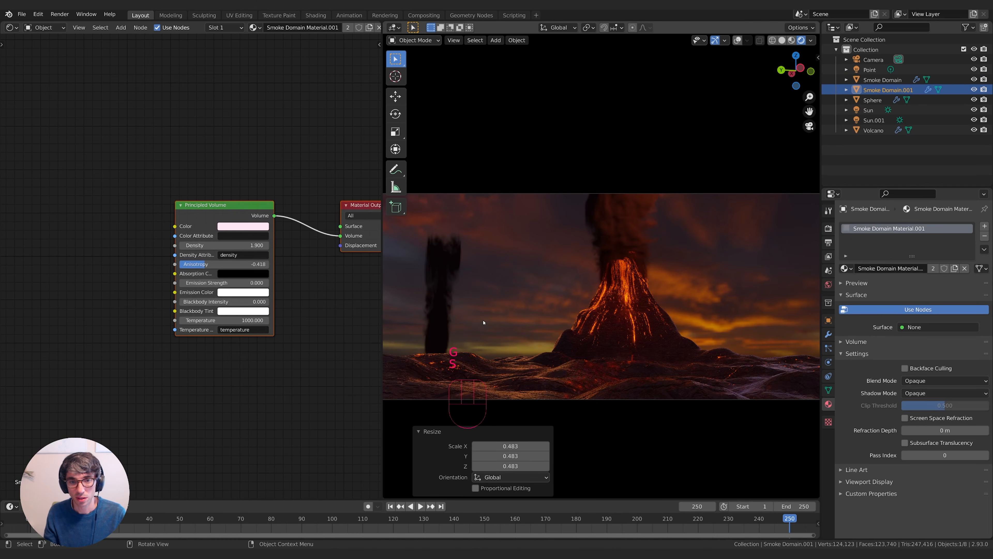
key(g)
click(518, 287)
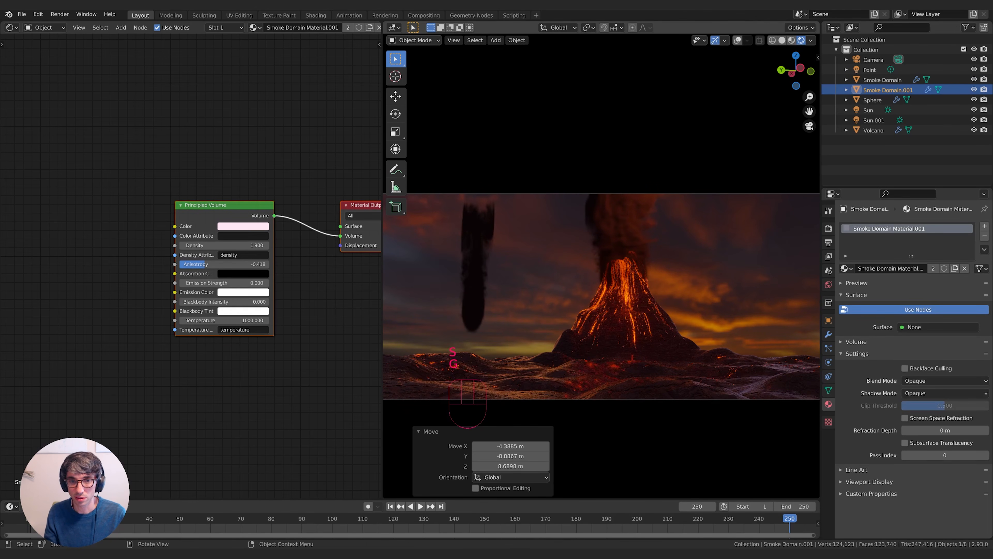
key(r)
click(517, 288)
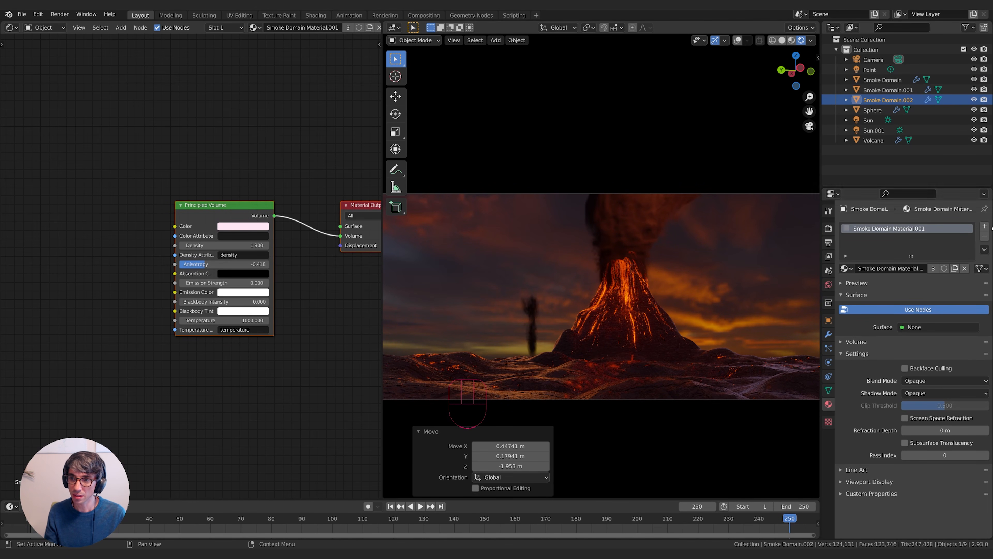
- Make the smoke material on Smoke Domain.002 a separate copy, removing the extra empty material slot
click(985, 226)
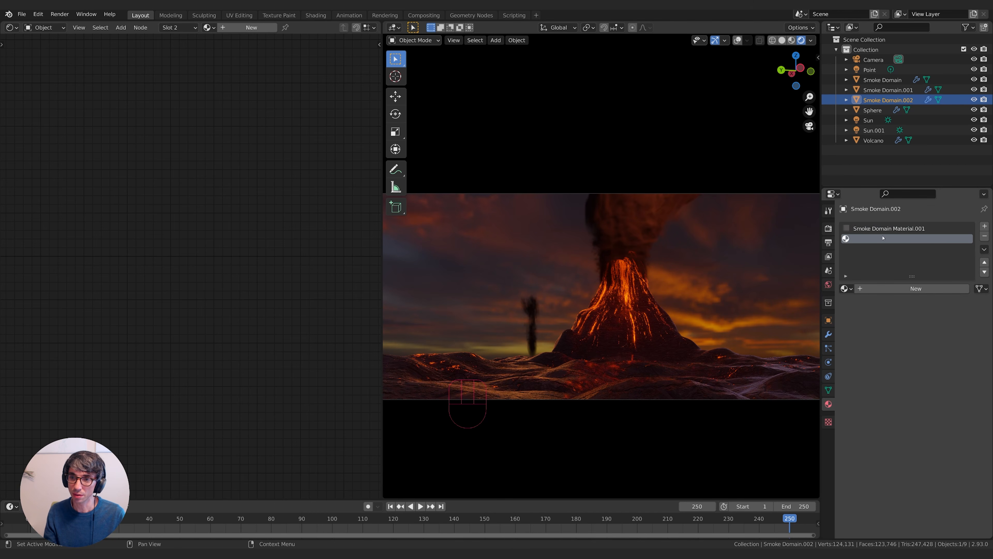
click(985, 237)
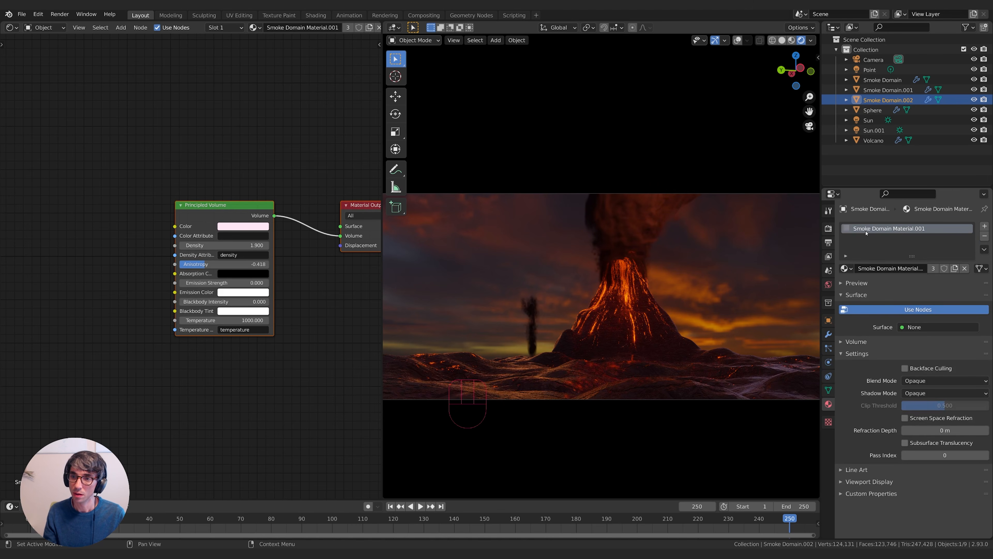
click(954, 268)
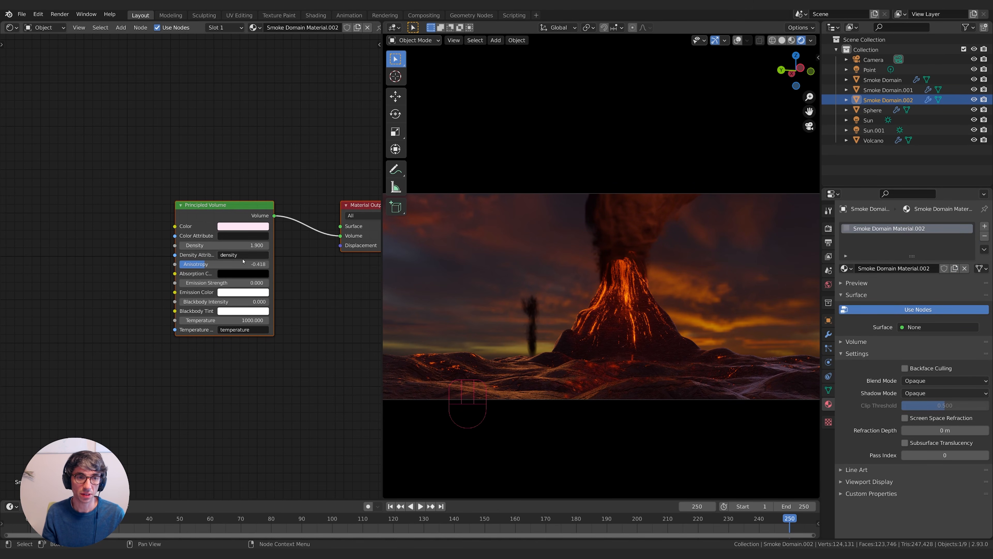
- Set the distant plume's Principled Volume anisotropy to 0.516 and density to 0.9, with its colour at full brightness
drag(200, 265, 211, 245)
drag(224, 245, 238, 244)
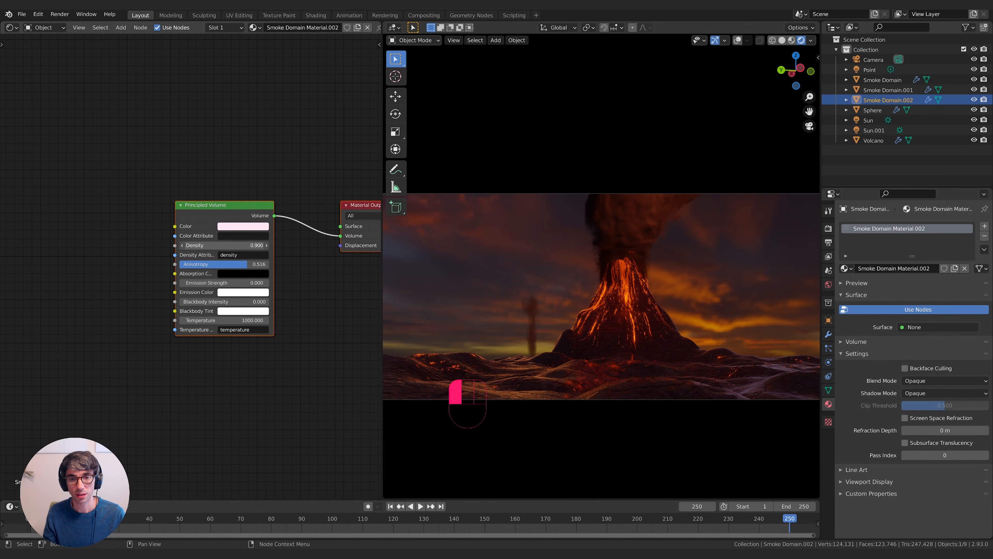
click(251, 226)
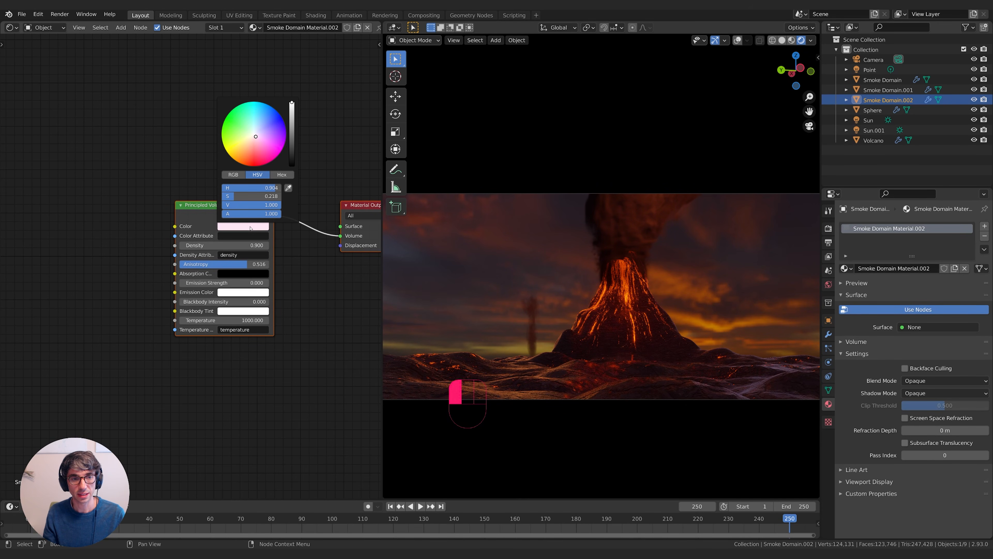
drag(292, 137, 292, 102)
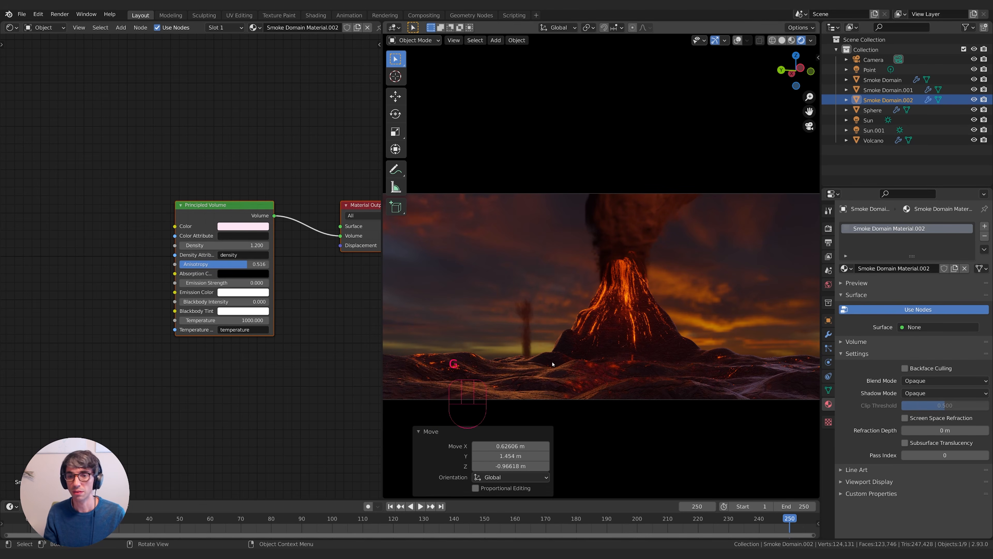
- Duplicate the volcano, move the copy about 5.31 m X, 16.56 m Y and -2.00 m Z, and rotate it about Z
key(shift+d)
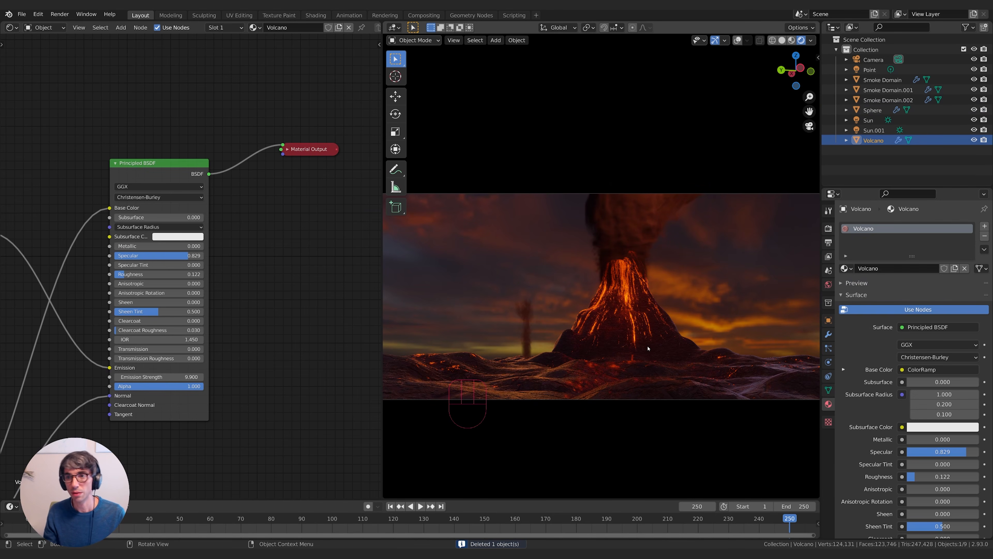
key(shift+d)
click(725, 294)
key(g)
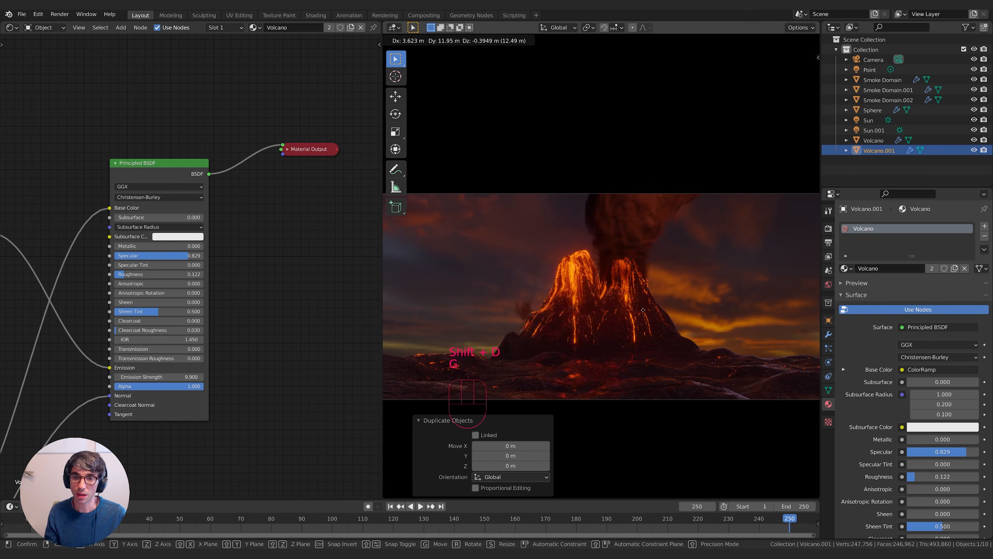
key(r)
key(z)
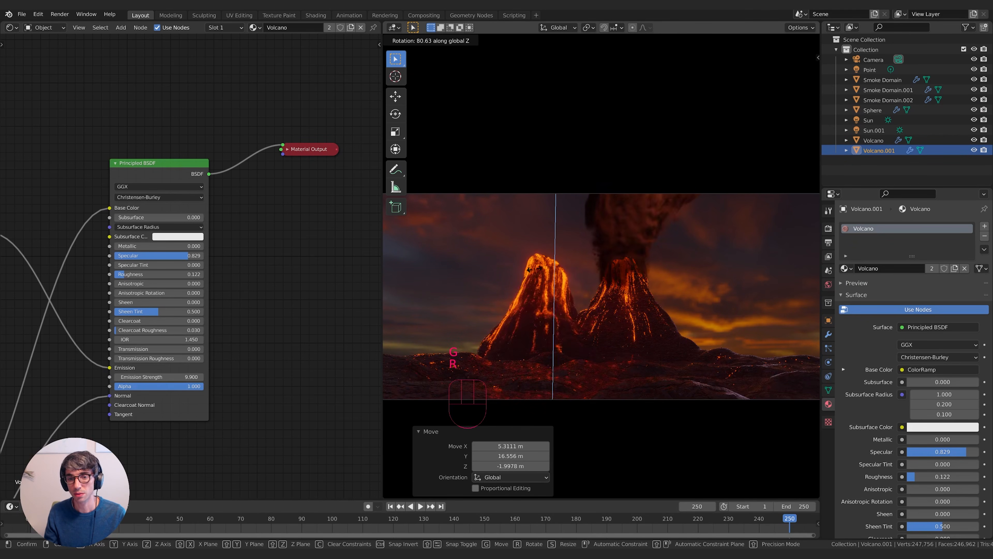
click(489, 335)
- Scale the volcano copy to about 0.464 and move it along X and by about 2.92 m X, 10.25 m Y and 0.58 m Z
key(s)
click(555, 313)
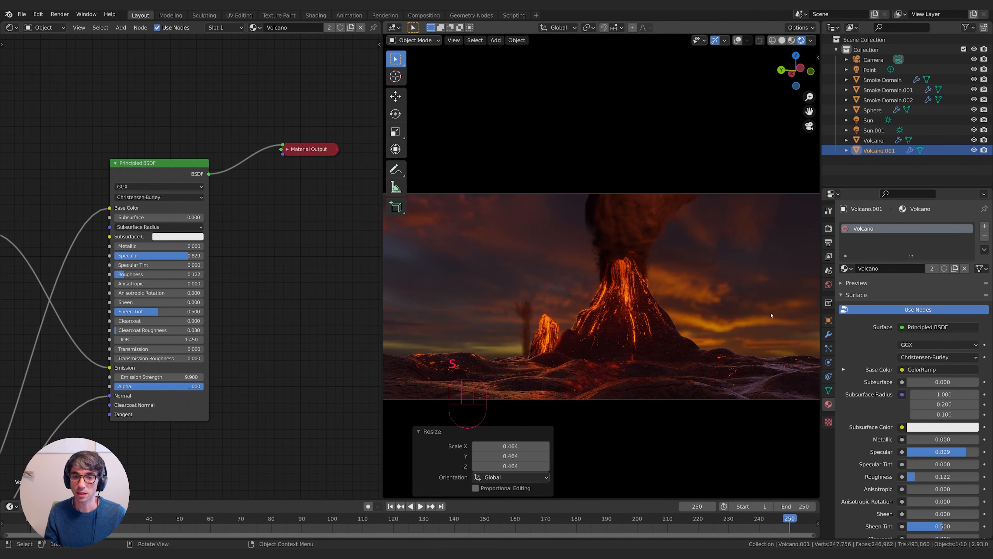
key(g)
key(g)
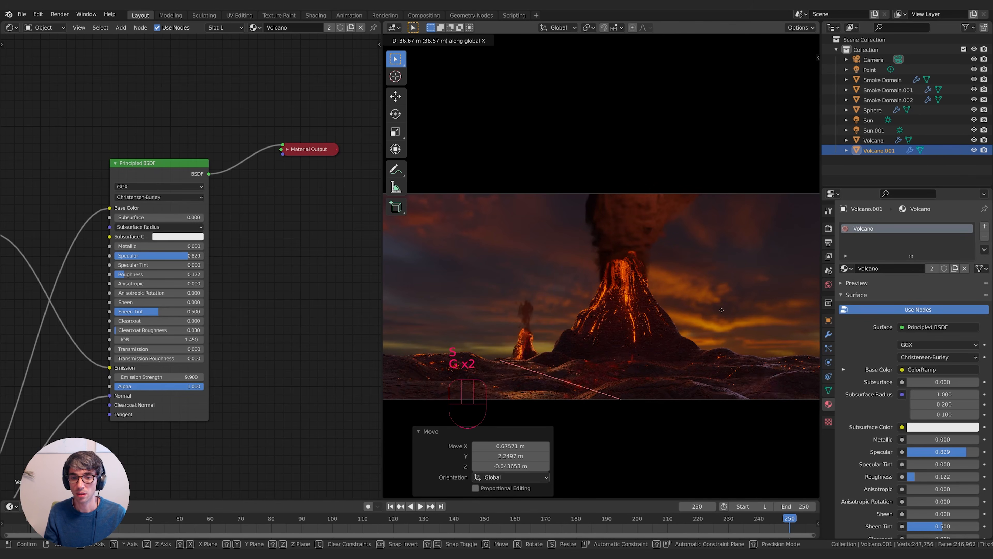
click(766, 300)
key(g)
click(685, 297)
- Rescale the volcano copy along Z and reposition it, ending with about 0.30 m X, -0.80 m Y and -2.65 m Z
key(s)
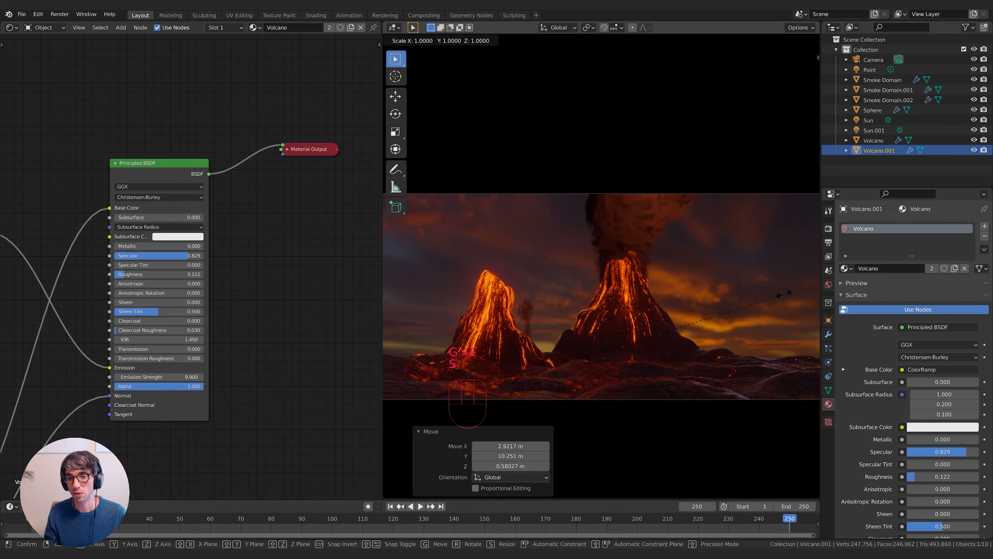
key(z)
click(638, 302)
key(g)
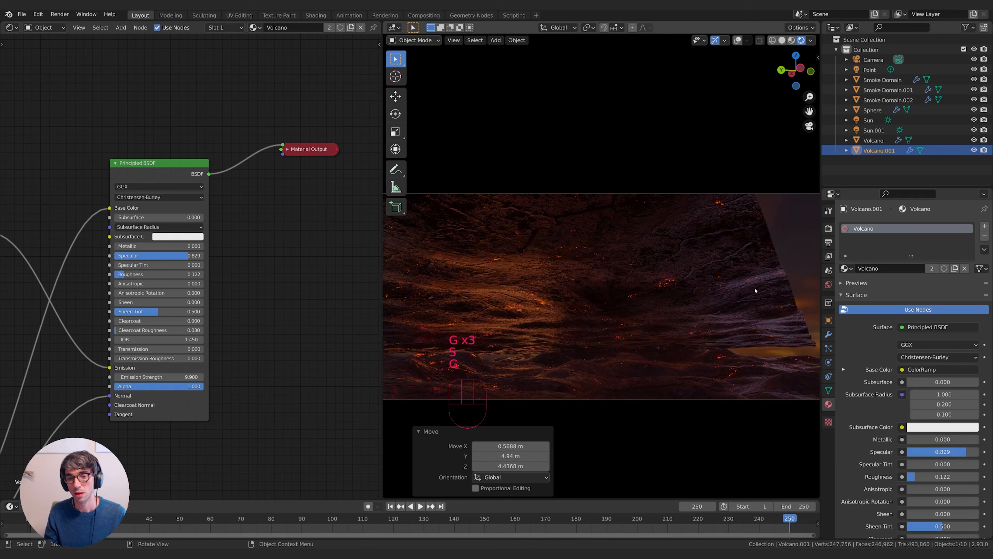
click(735, 311)
key(g)
click(645, 336)
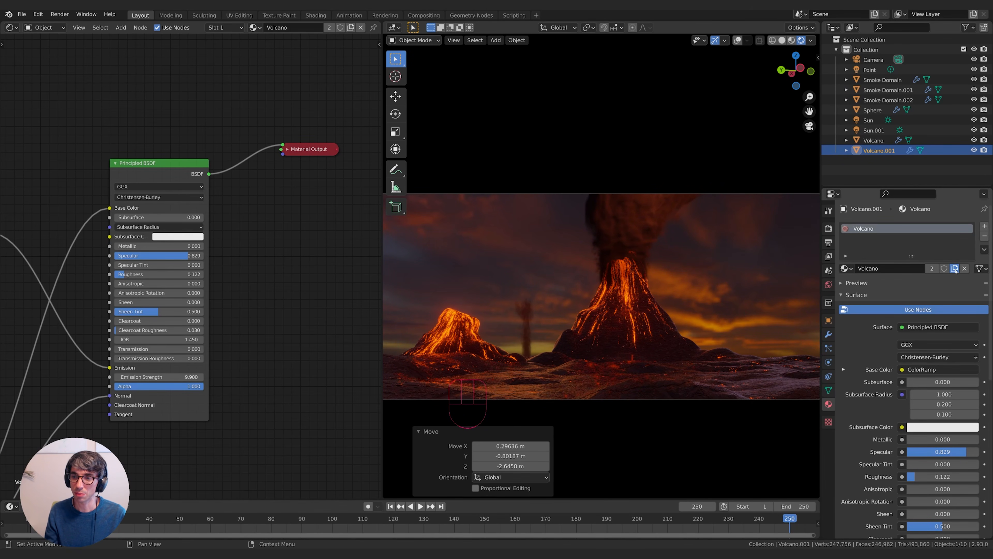
- Make the volcano copy's material a separate copy and disconnect the ColorRamp from its Principled BSDF Emission input
click(955, 268)
middle_drag(104, 368, 245, 332)
drag(250, 332, 281, 337)
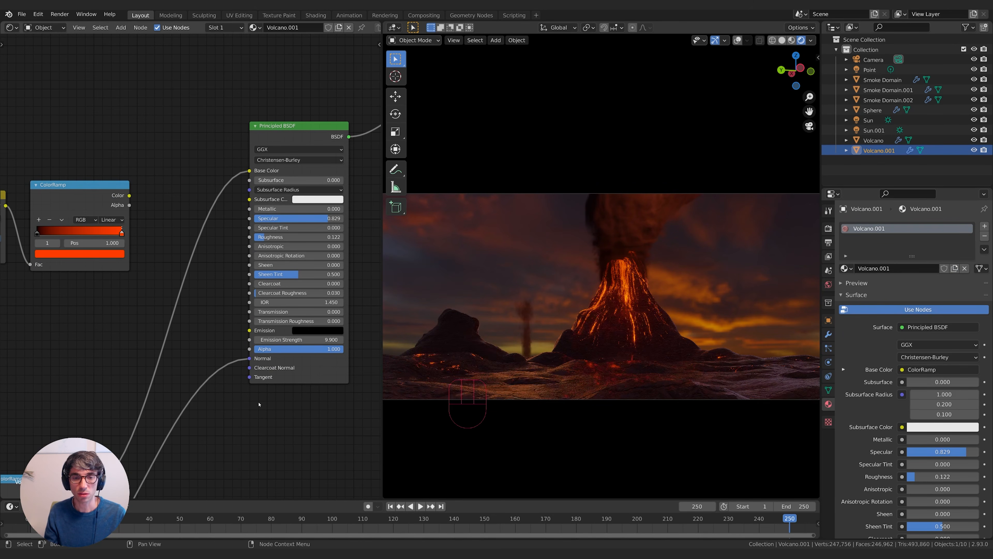
- Rotate the unlit volcano copy about 71.4° around Z and duplicate it about -8.42 m X, -27.70 m Y and 1.05 m Z away
key(r)
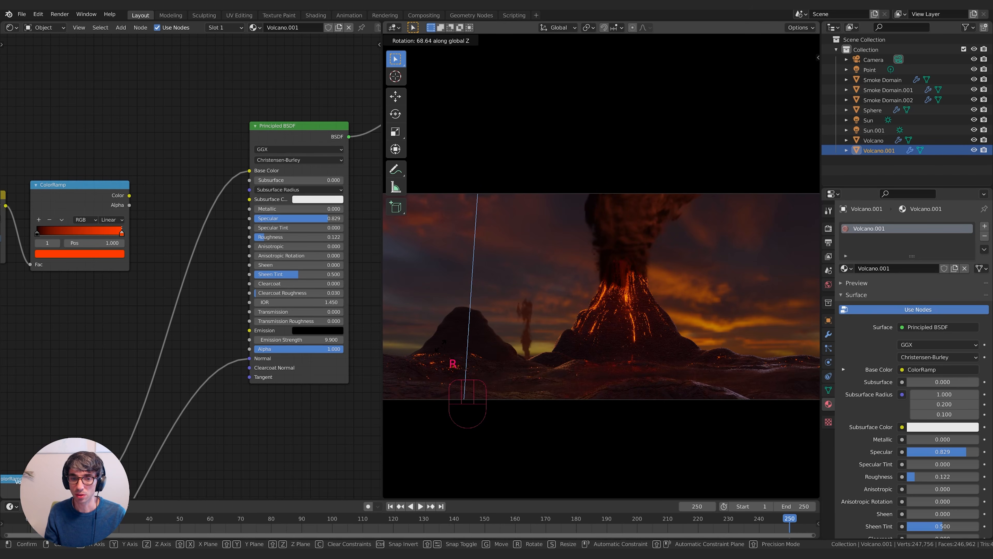
click(504, 346)
key(shift+d)
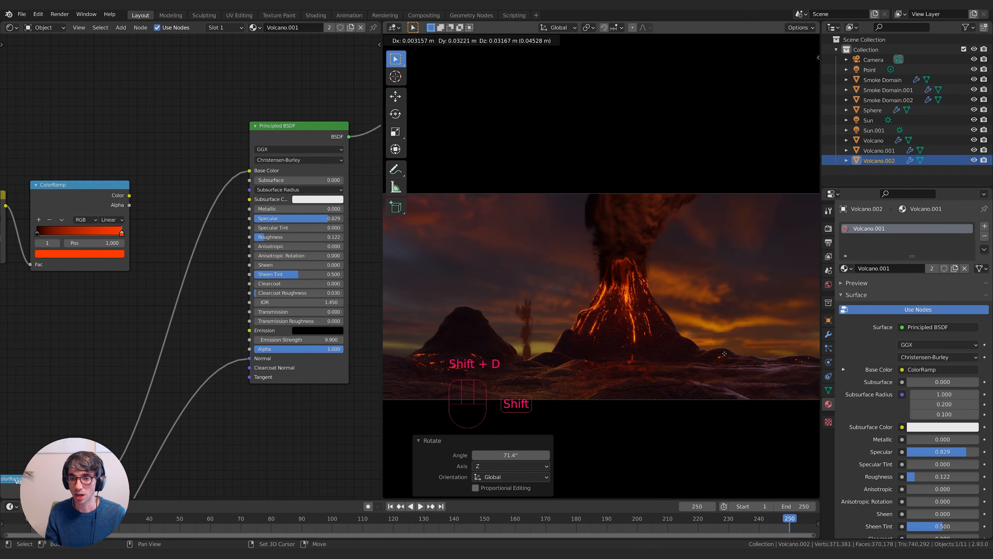
- Stretch Volcano.002 by about 2.886 along Z and move it towards the edge of the camera frame
key(s)
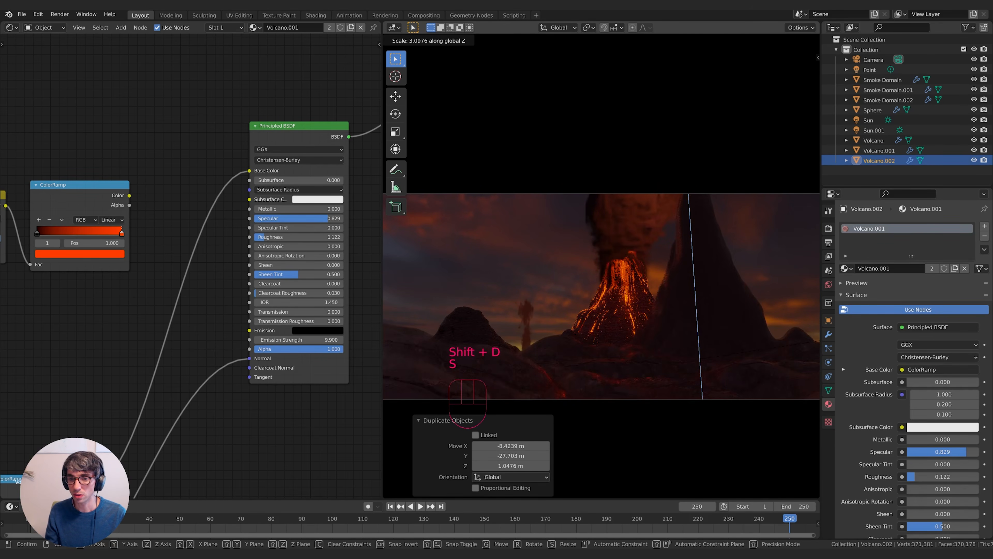
click(396, 298)
key(g)
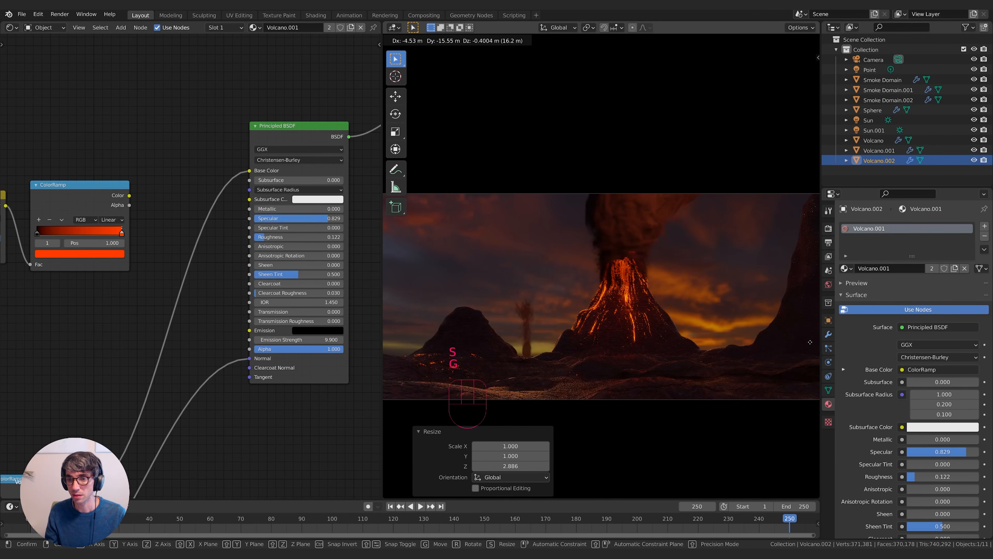
click(752, 365)
- Scale Volcano.002 uniformly by about 0.749 and stretch it by about 3.054 along Z
key(s)
click(773, 361)
key(s)
key(z)
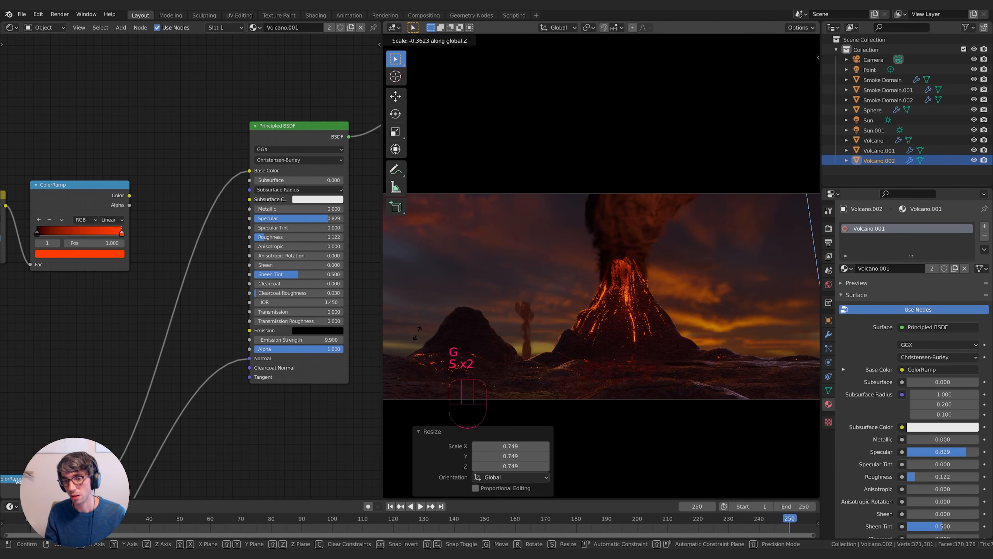
click(780, 342)
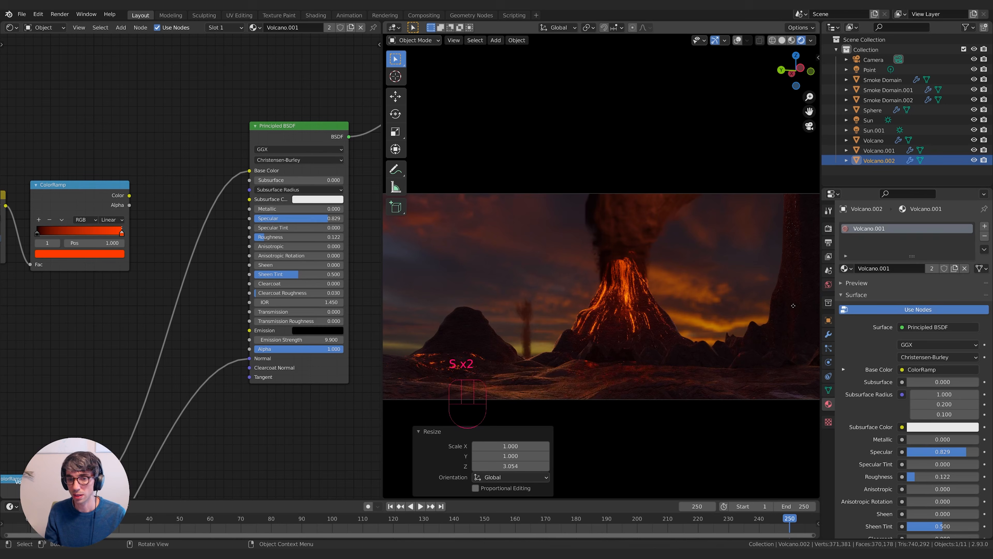
- Reposition Volcano.002 with a tilt of about -3.59° in the camera view, and shrink it uniformly by about 0.254
key(g)
click(782, 283)
key(r)
key(g)
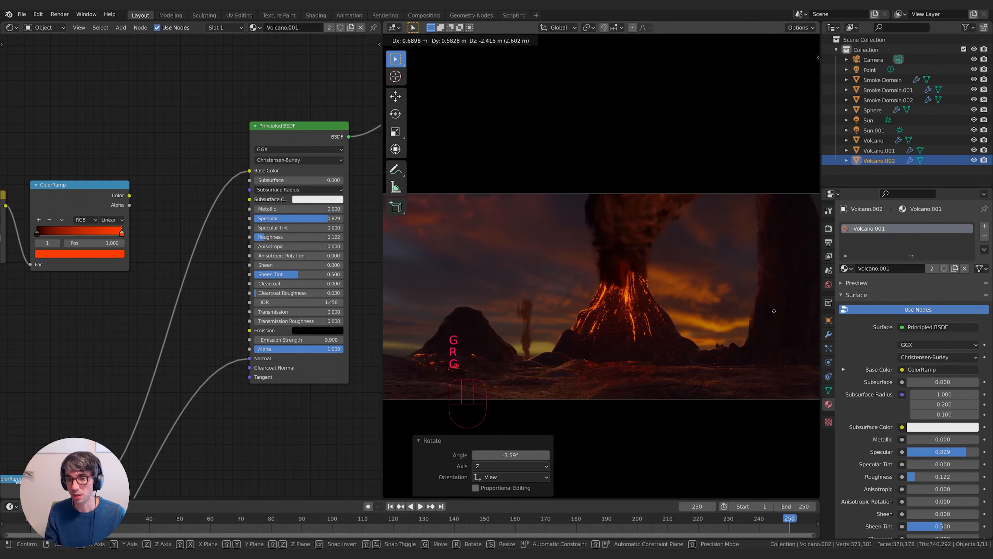
click(778, 286)
key(s)
click(787, 354)
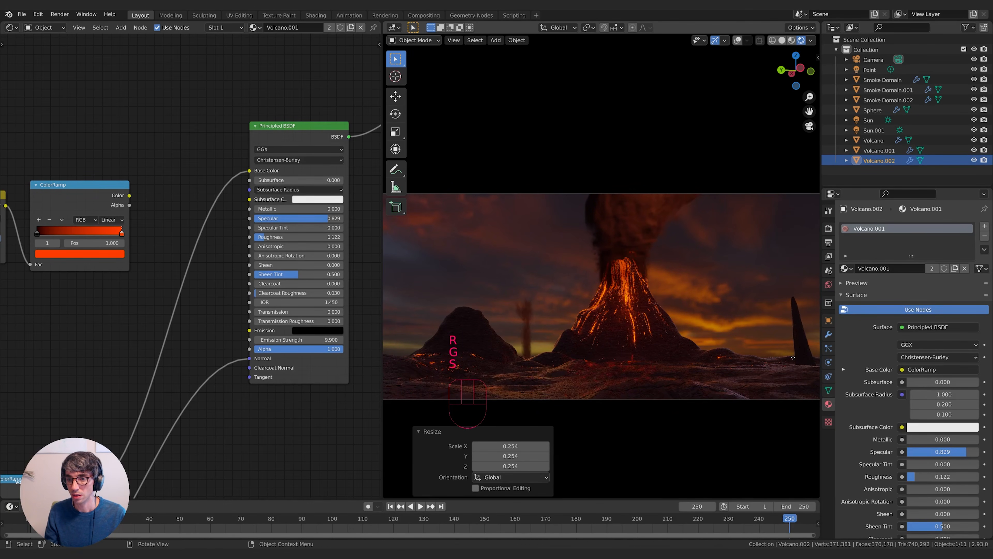
- Raise Volcano.002 about 4.67 m in Z, enlarge it by about 1.7, and shift it about 0.76 m X, 1.56 m Y and -1.50 m Z
key(g)
click(789, 336)
key(s)
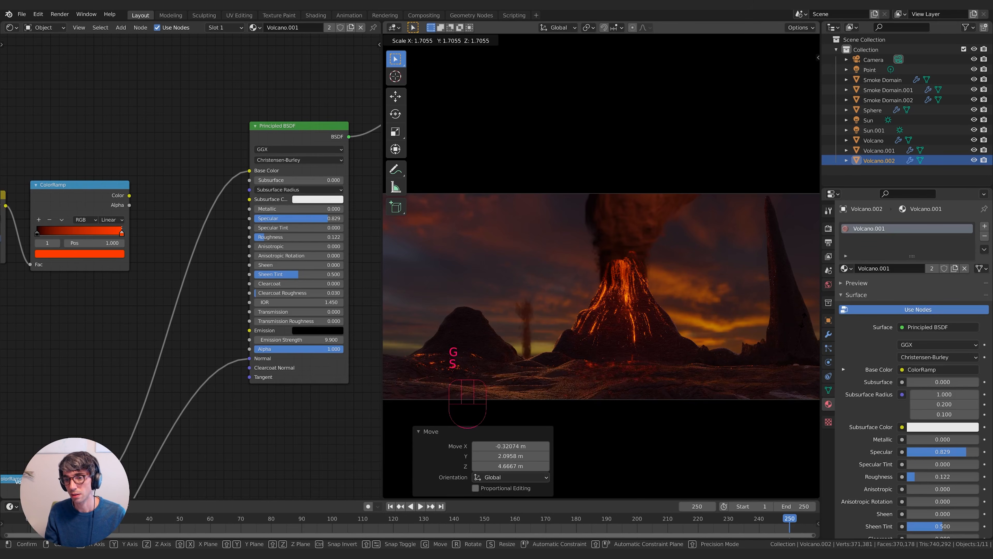
click(790, 333)
key(g)
click(795, 328)
- Move Volcano.002 about 5.60 m X, 18.66 m Y and -0.33 m Z, and bring it about -19.31 m along X only
key(g)
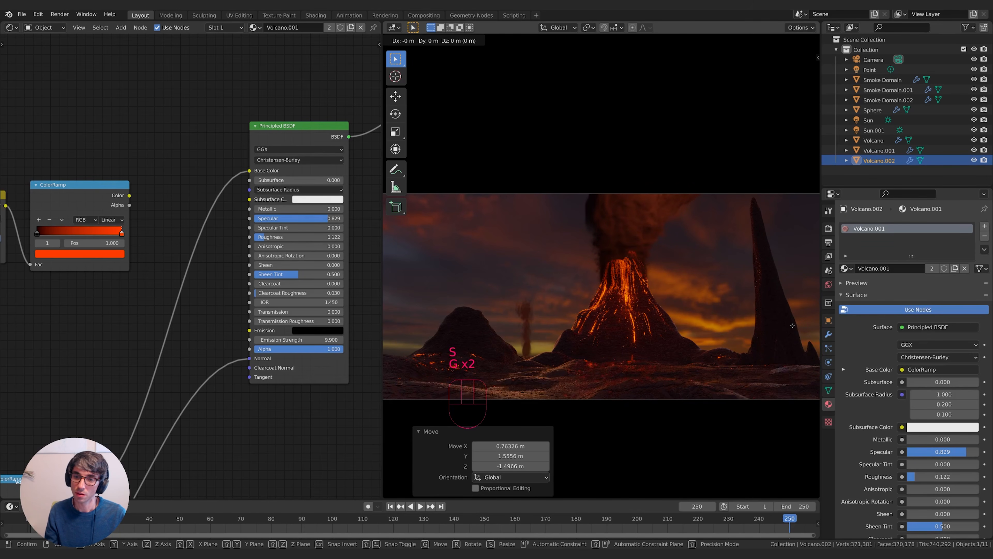
middle_click(801, 328)
click(450, 328)
key(g)
click(472, 343)
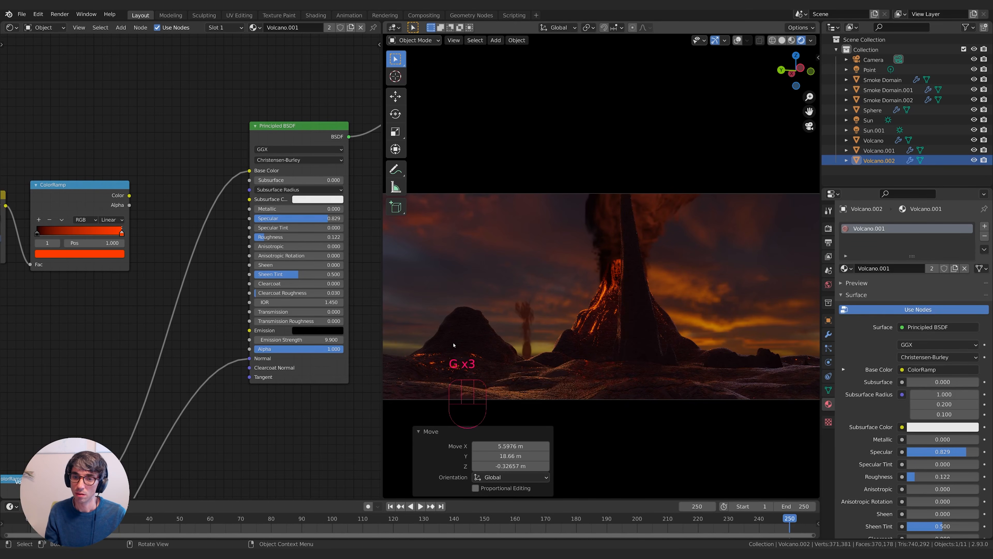
key(g)
middle_click(479, 341)
click(782, 294)
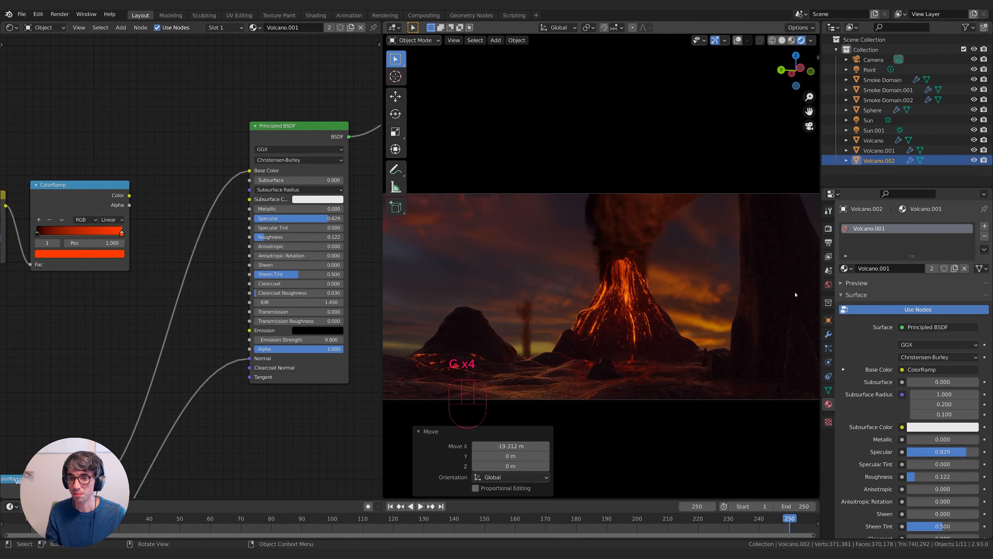
- Shrink Volcano.002 by about 0.511, raise it about 0.85 m in Z, and rotate it about -0.47° in the camera view
key(s)
click(782, 340)
key(g)
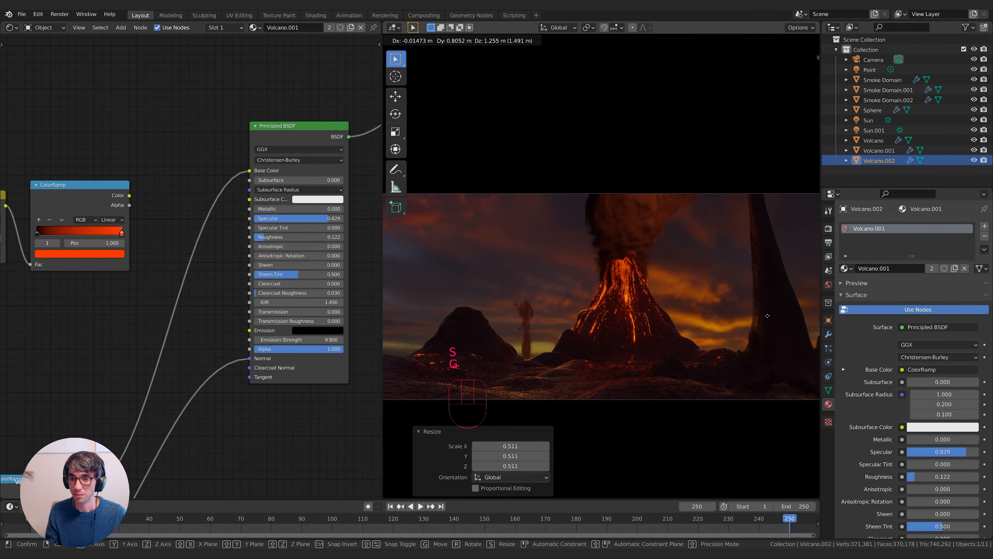
click(782, 340)
key(r)
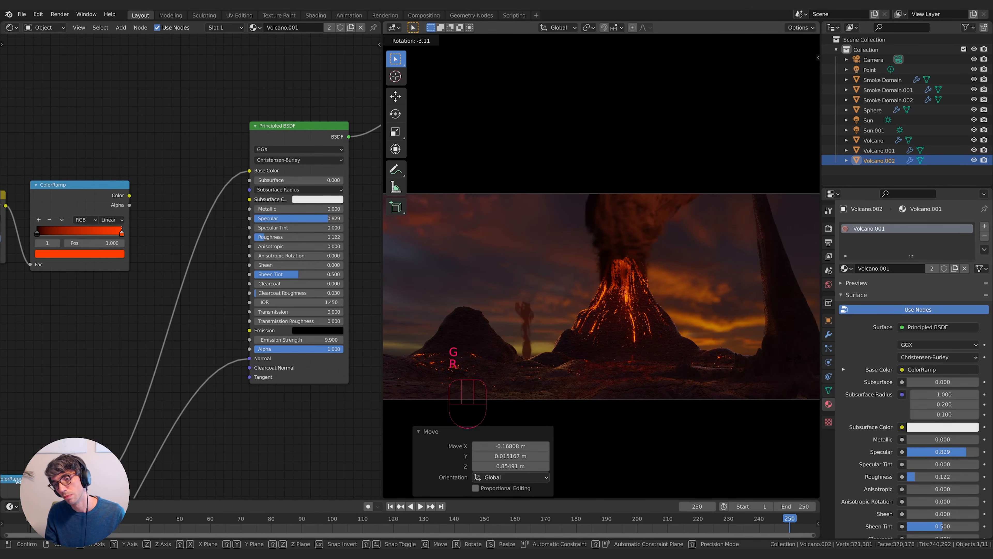
click(790, 347)
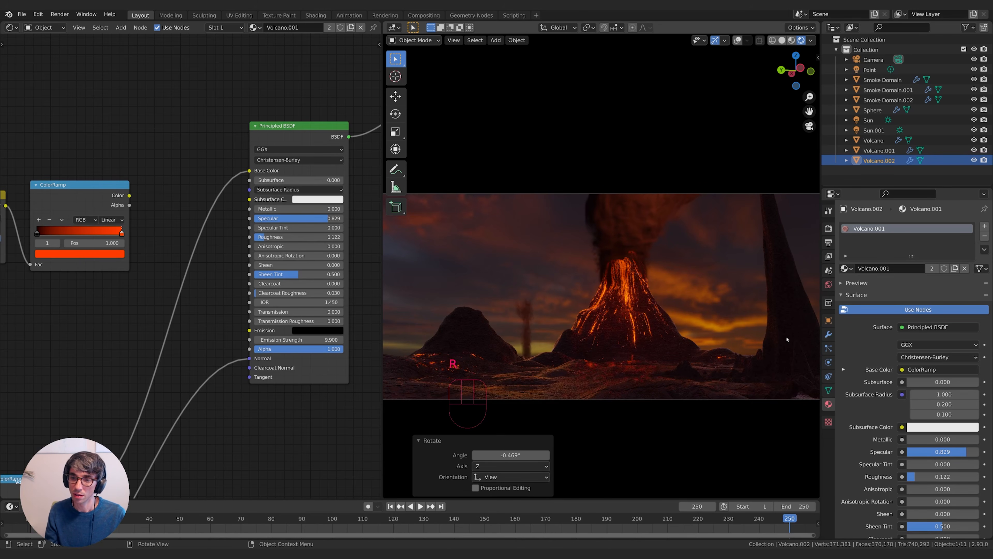
- Rotate Volcano.002 about 5.48° in the camera view, narrow it by about 0.72 along X and widen it by about 1.482 along Y
key(r)
key(s)
key(x)
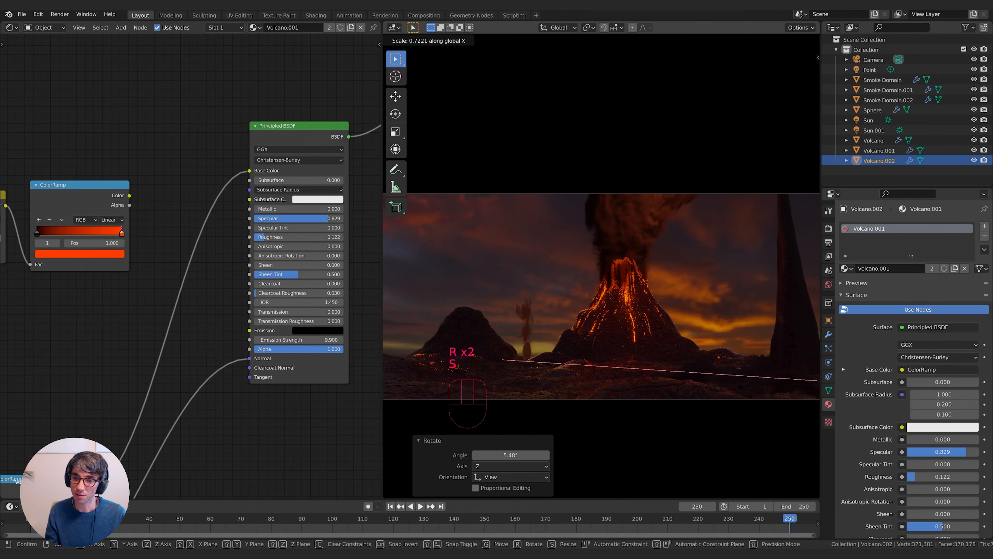
click(793, 336)
key(s)
key(y)
click(796, 310)
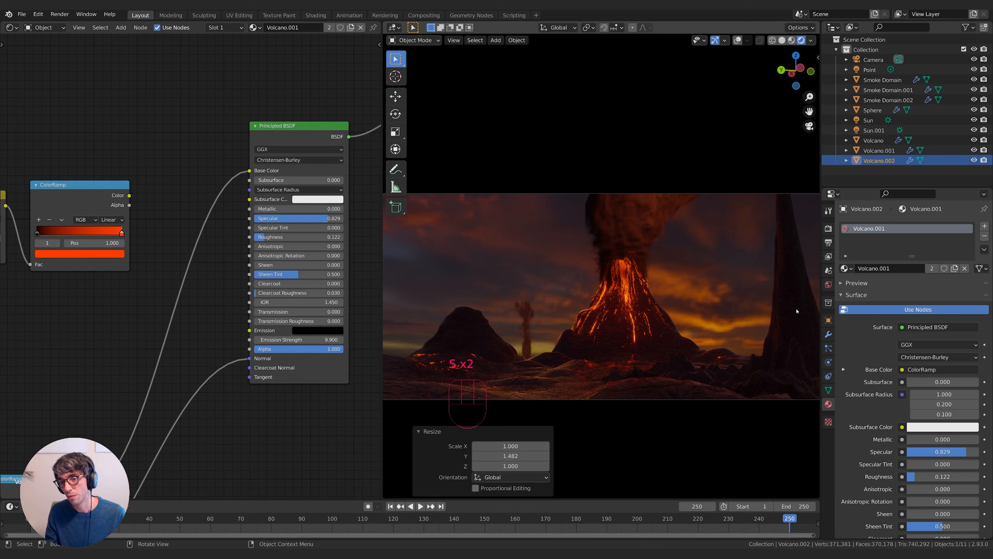
- Stretch Volcano.002 by about 2.821 along Y, reposition it near the edge of the camera frame, and rescale it along Z
key(f)
key(s)
key(y)
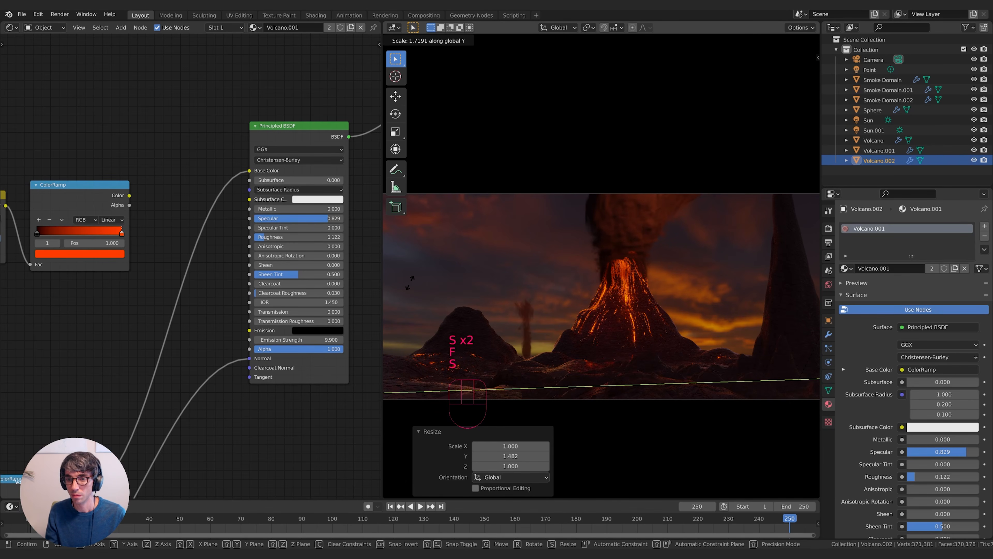
click(698, 298)
key(g)
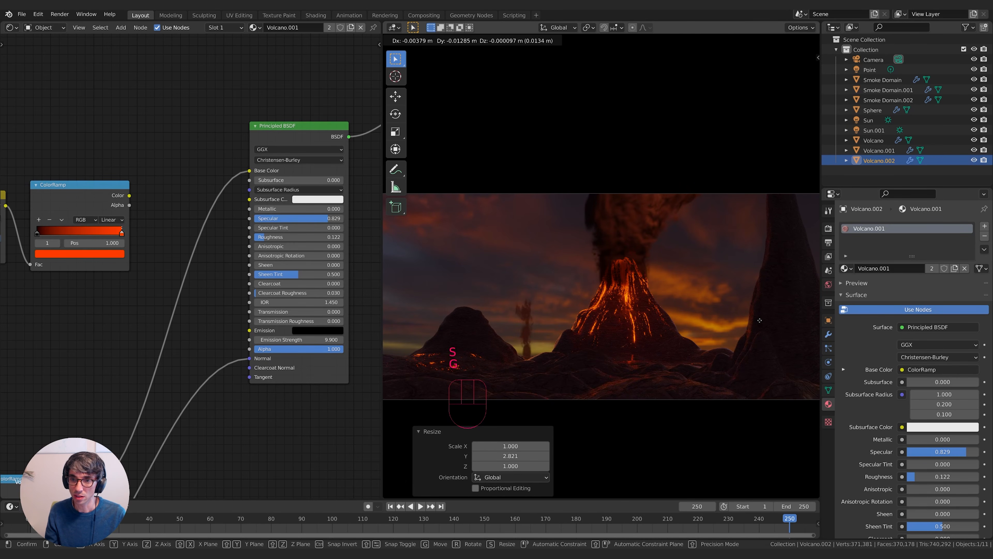
click(698, 298)
key(s)
key(z)
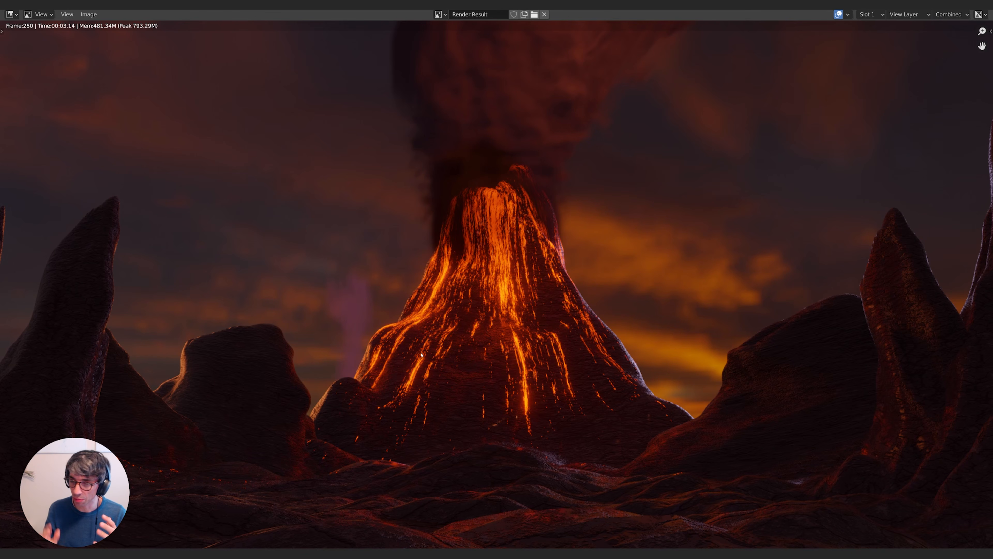
- Examine the full width of the rendered volcano scene, including the rock spires at both edges
scroll(421, 354, down, 1)
middle_drag(430, 342, 481, 346)
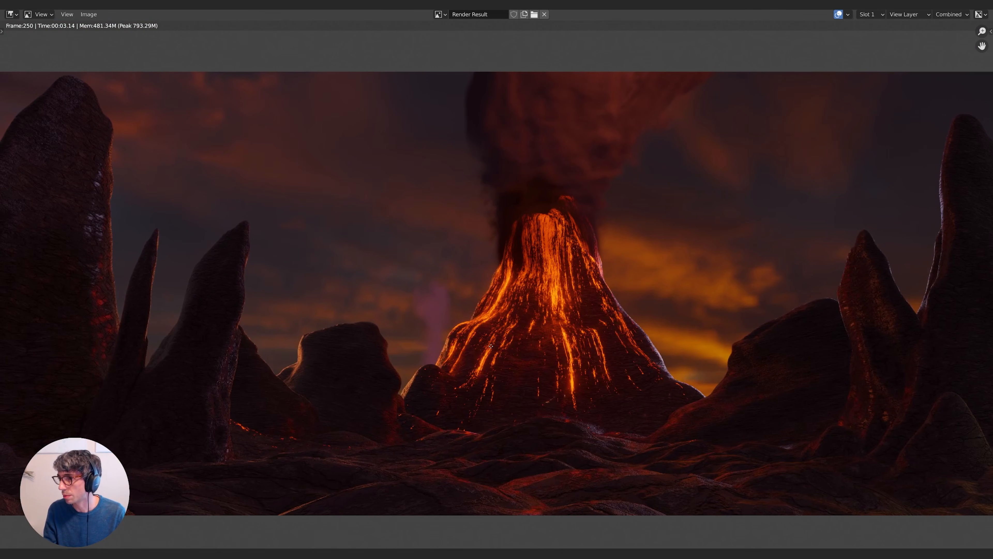